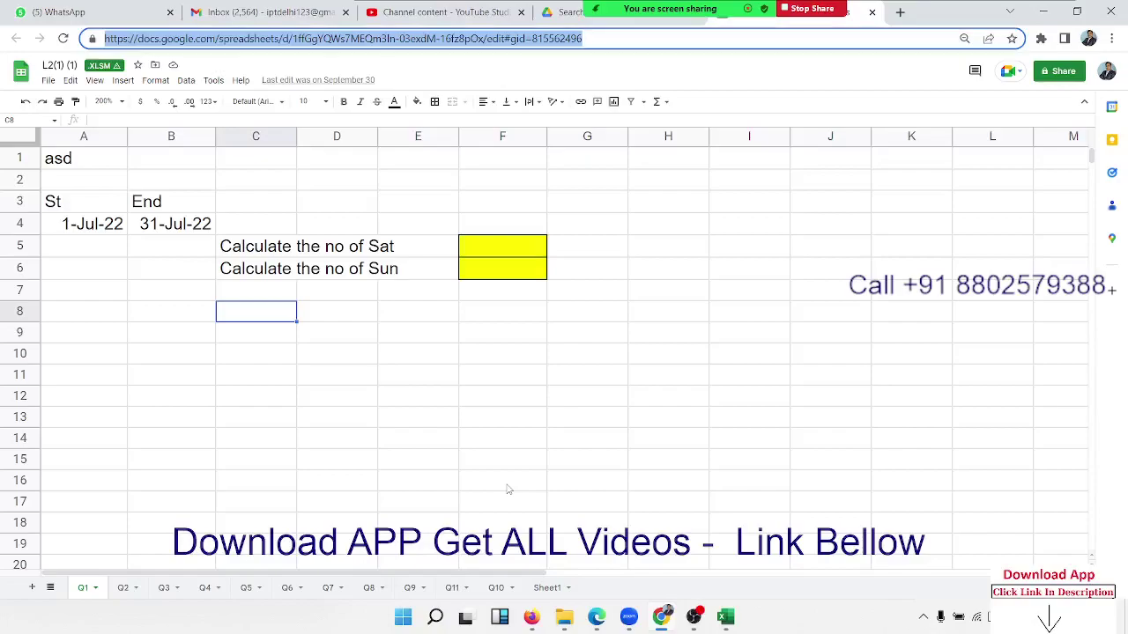
- Review the start and end dates and the Saturday and Sunday questions
{"action": "left_click", "coordinate": [419, 388]}
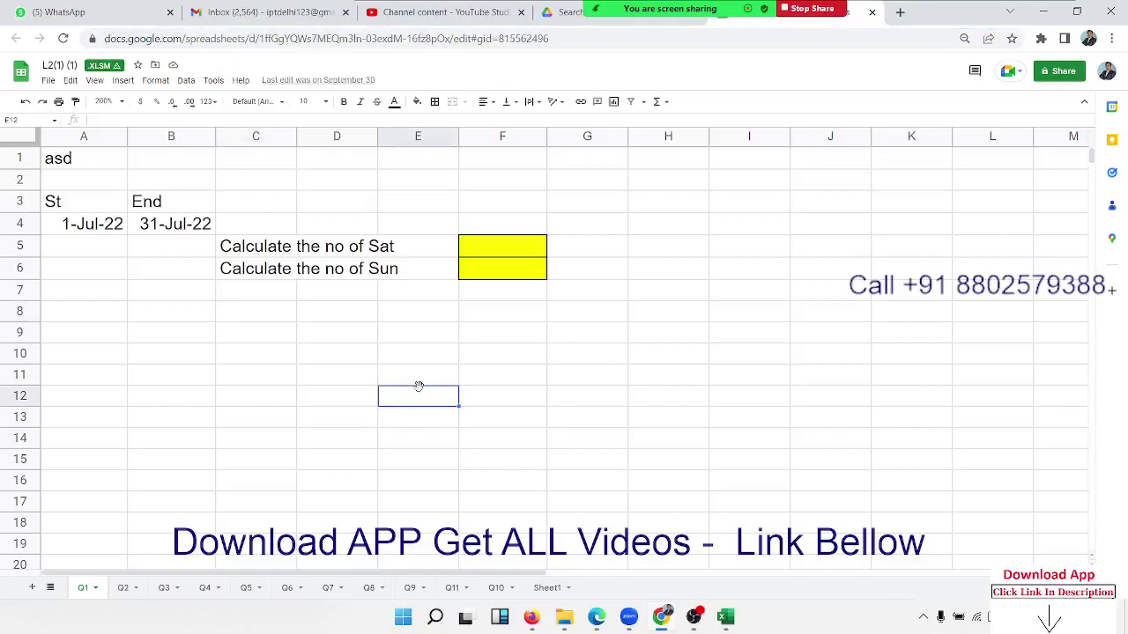
{"action": "left_click", "coordinate": [332, 341]}
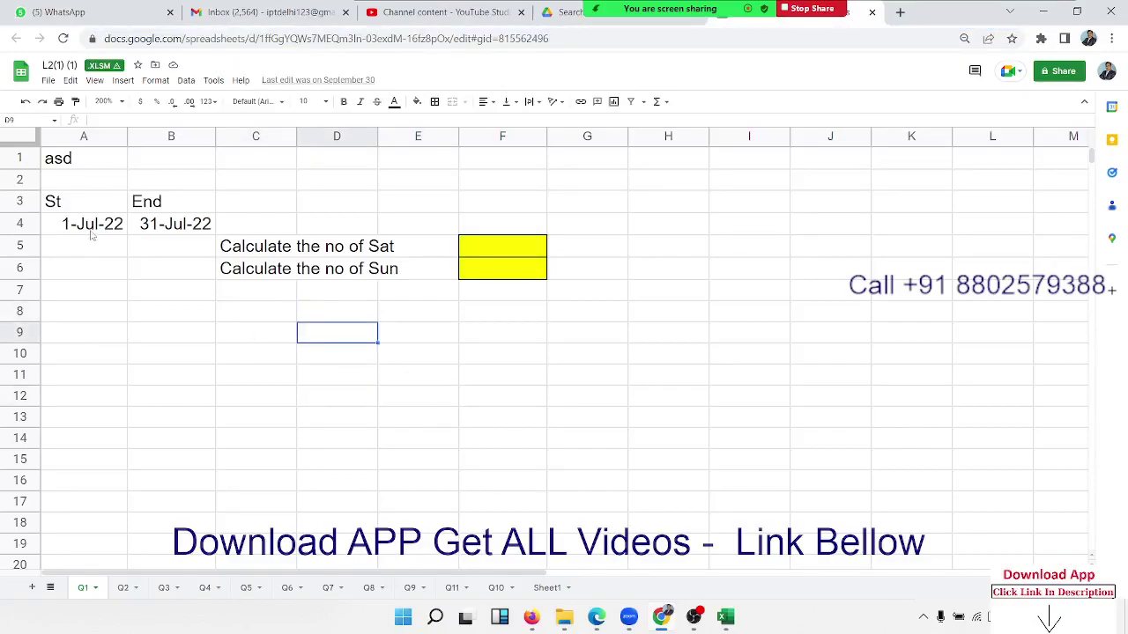
{"action": "left_click_drag", "start_coordinate": [92, 231], "coordinate": [152, 229]}
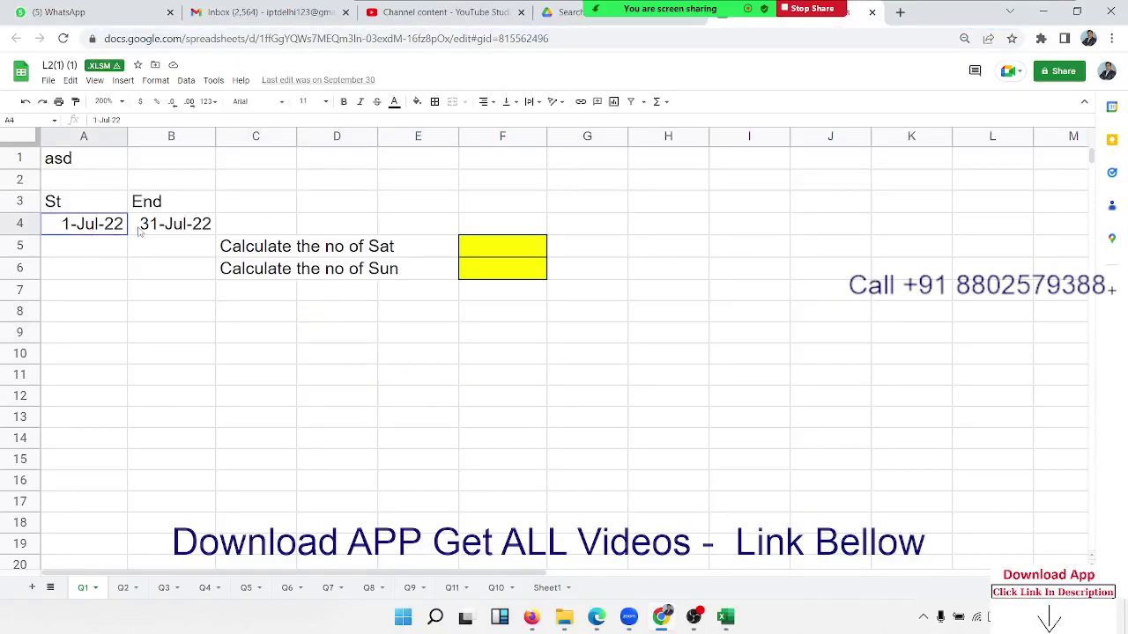
{"action": "left_click", "coordinate": [252, 253]}
{"action": "left_click", "coordinate": [247, 274]}
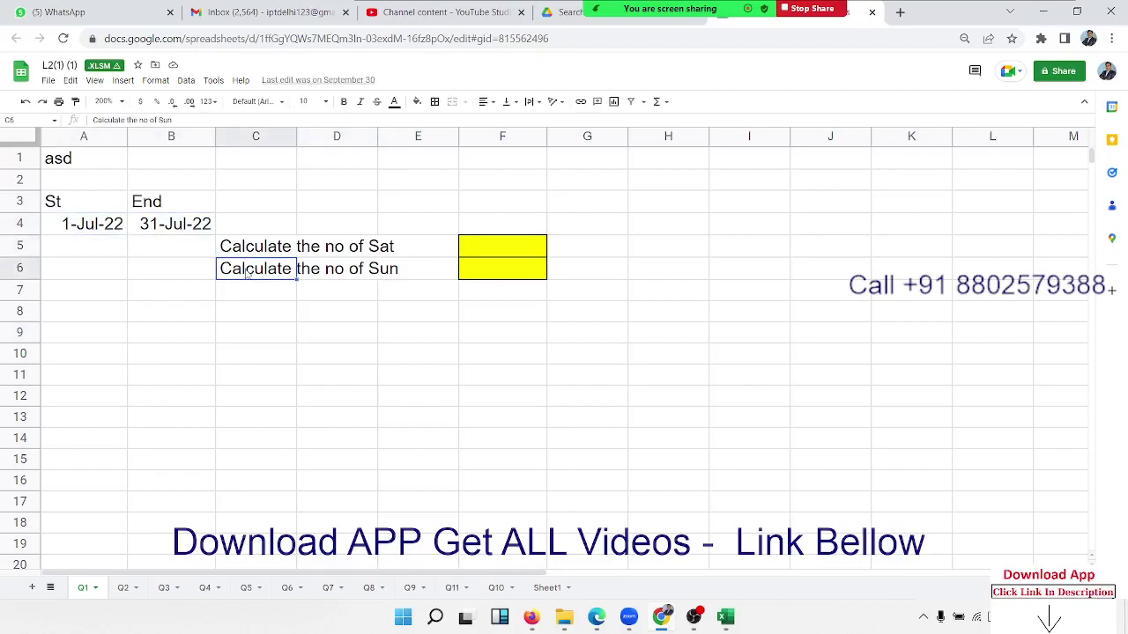
- Link A8 to the start date with =A4, dismissing the Excel compatibility warning
{"action": "left_click", "coordinate": [104, 293]}
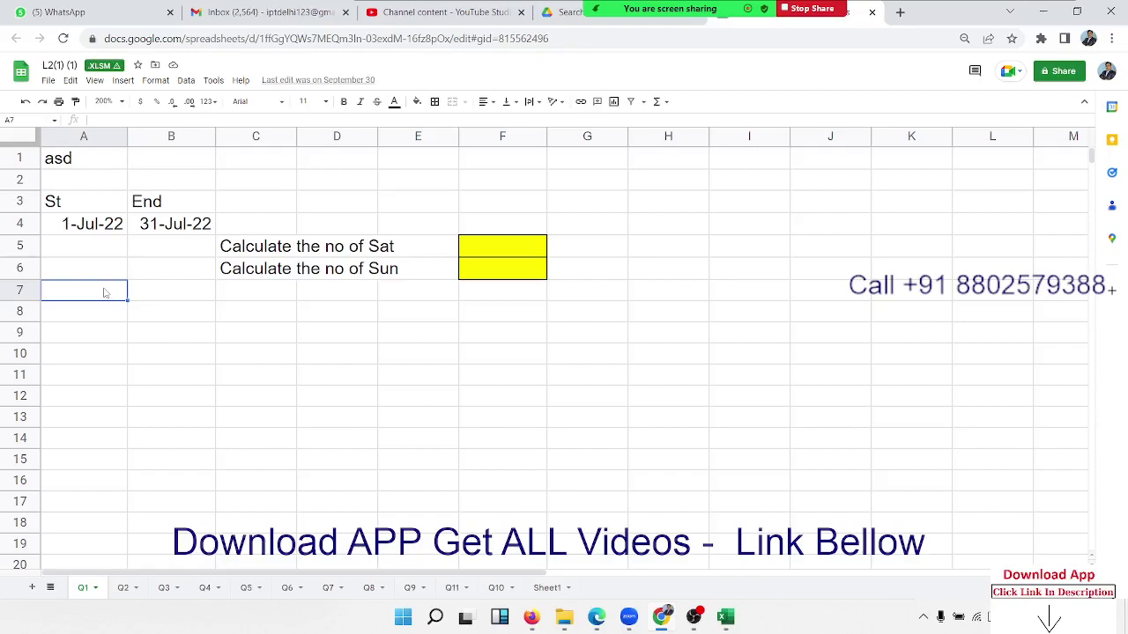
{"action": "type", "text": "="}
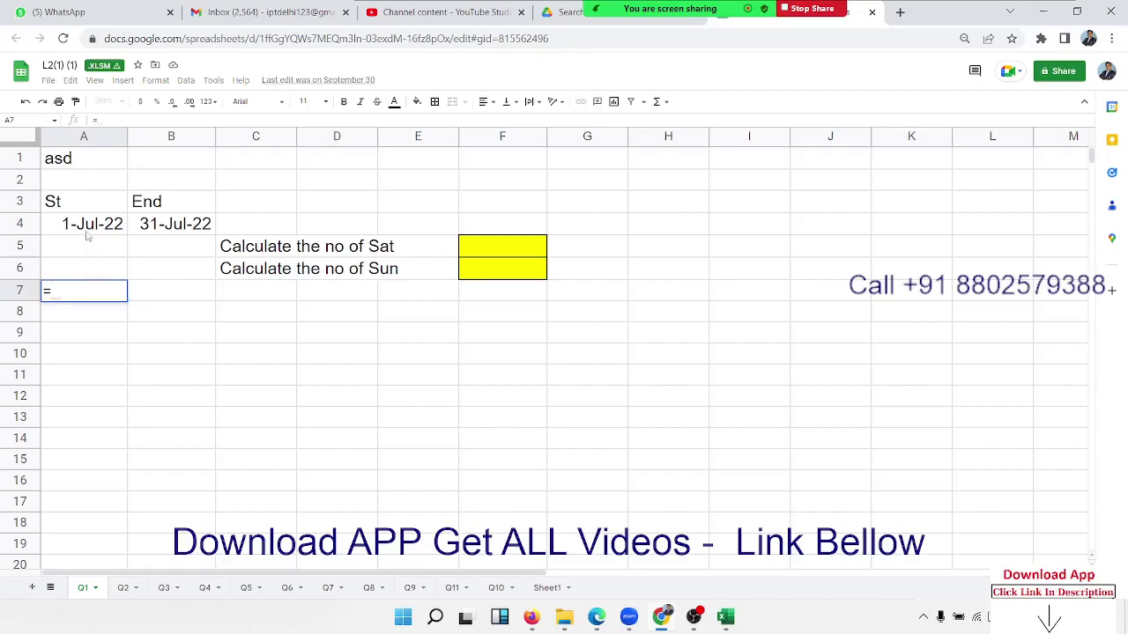
{"action": "left_click", "coordinate": [87, 227]}
{"action": "key", "text": "Return"}
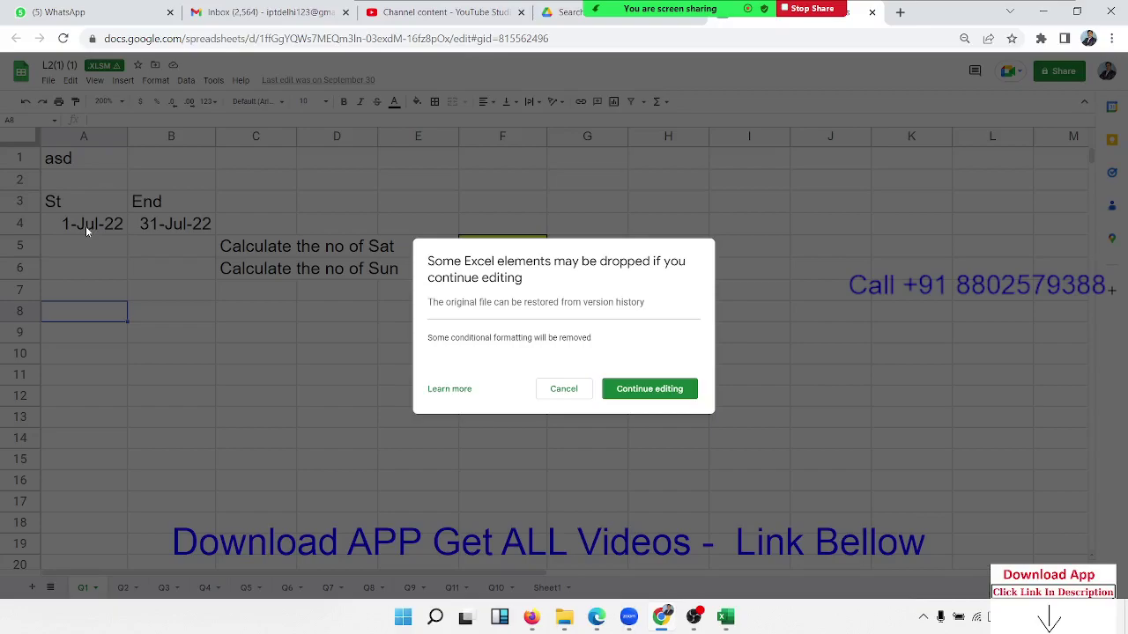
{"action": "key", "text": "Escape"}
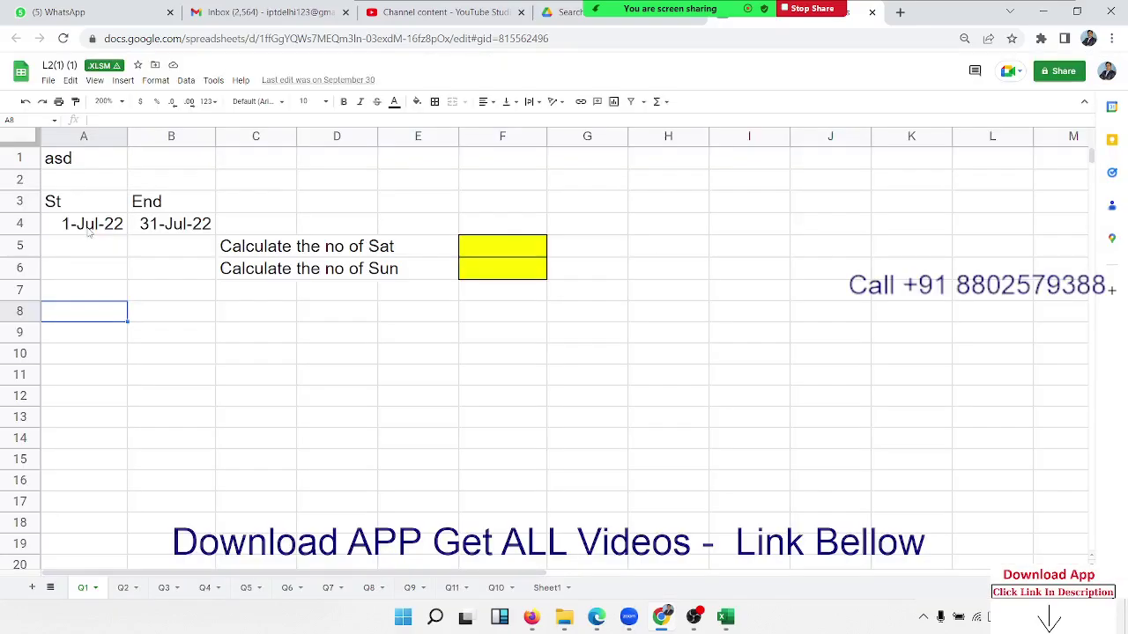
{"action": "type", "text": "="}
{"action": "left_click", "coordinate": [85, 233]}
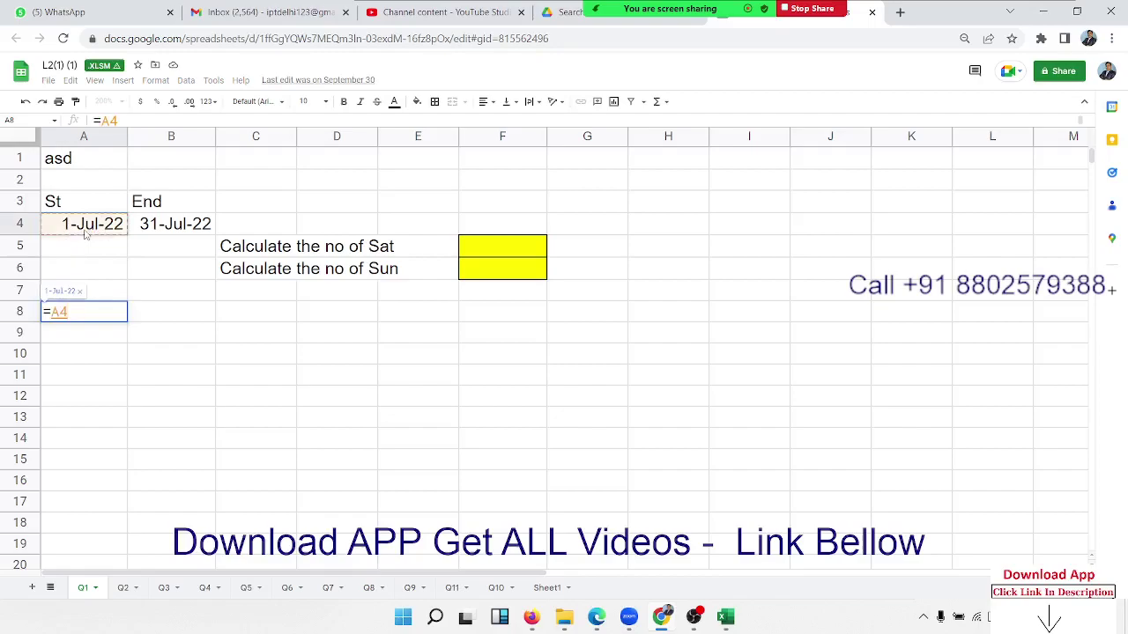
{"action": "key", "text": "Return"}
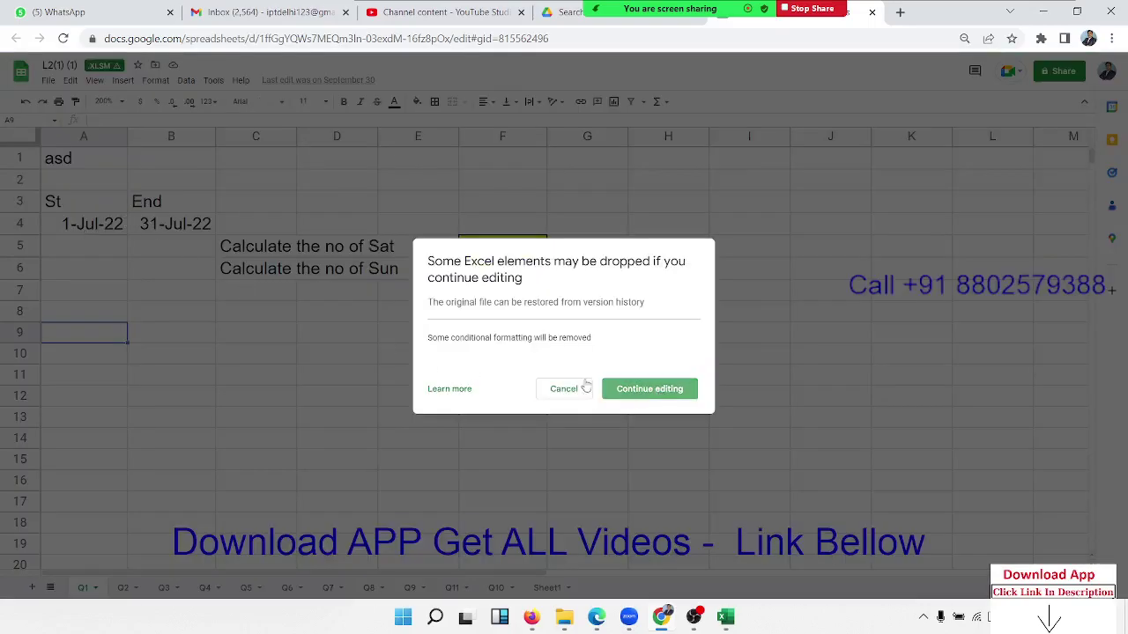
{"action": "left_click", "coordinate": [586, 386]}
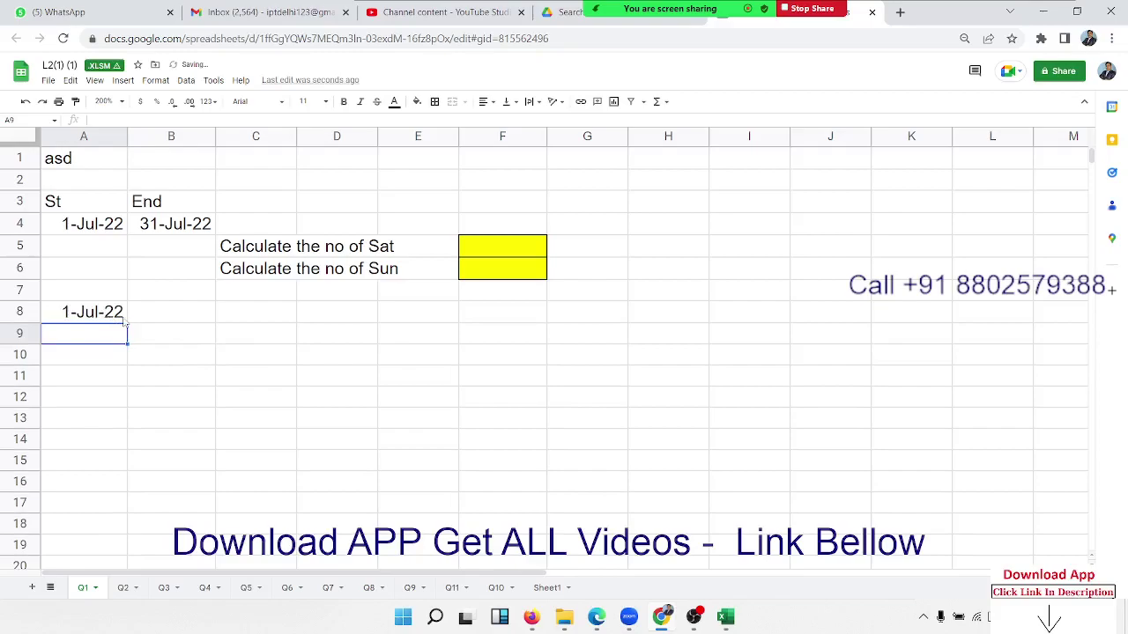
- Enter =A8+1 in A9 and fill it down column A to row 29
{"action": "type", "text": "=A8+1"}
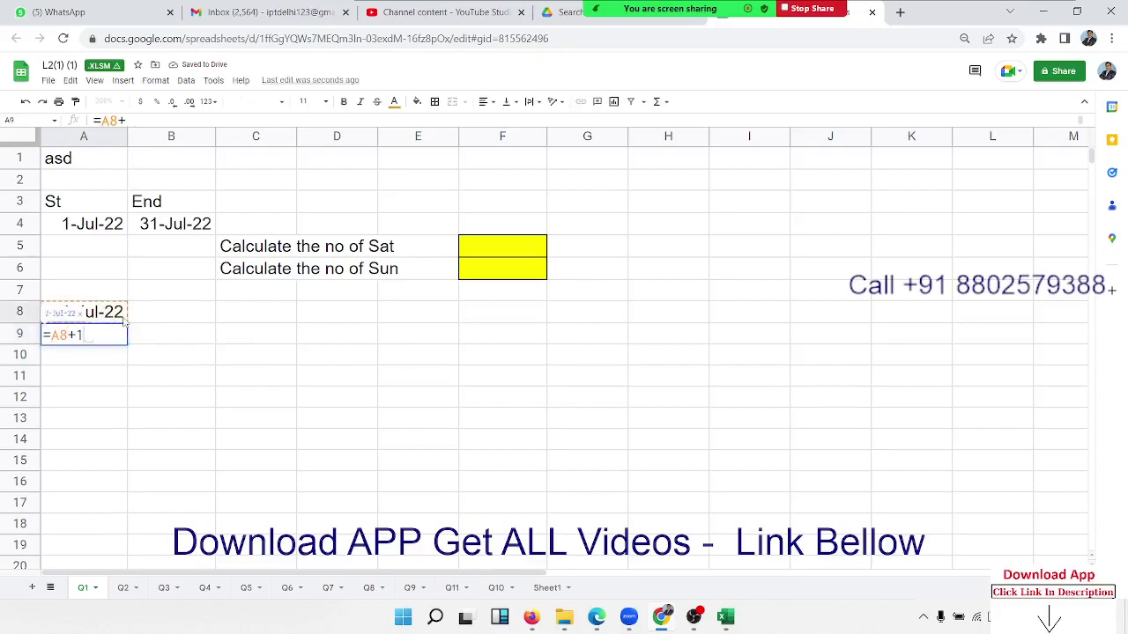
{"action": "key", "text": "Return"}
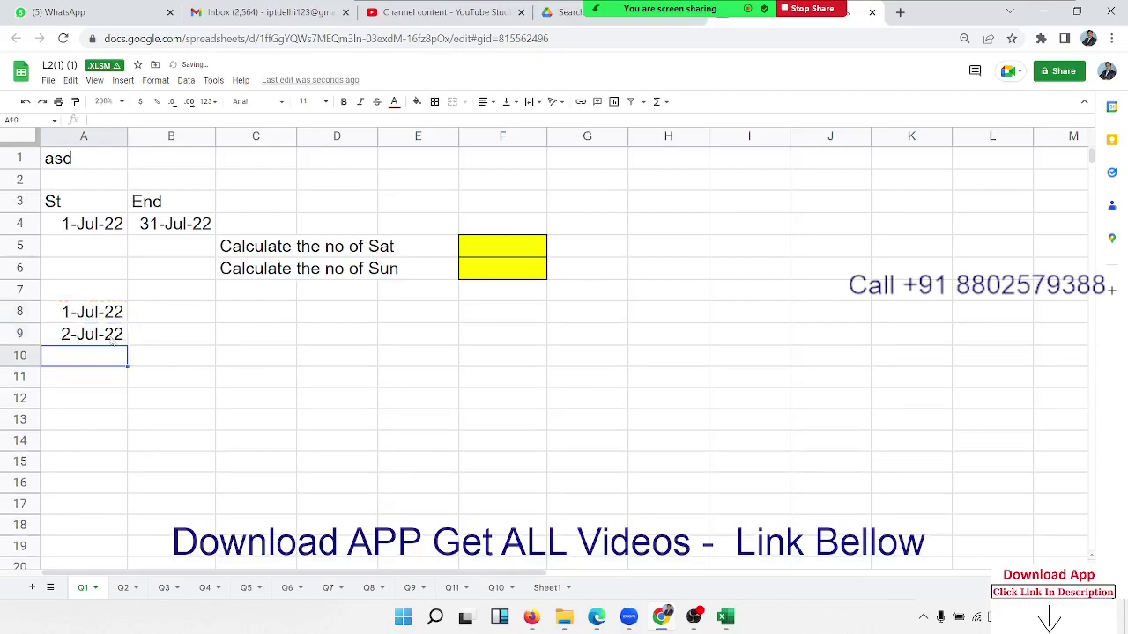
{"action": "left_click", "coordinate": [112, 340]}
{"action": "scroll", "coordinate": [110, 383], "scroll_direction": "down", "scroll_amount": 3}
{"action": "scroll", "coordinate": [106, 396], "scroll_direction": "down", "scroll_amount": 2}
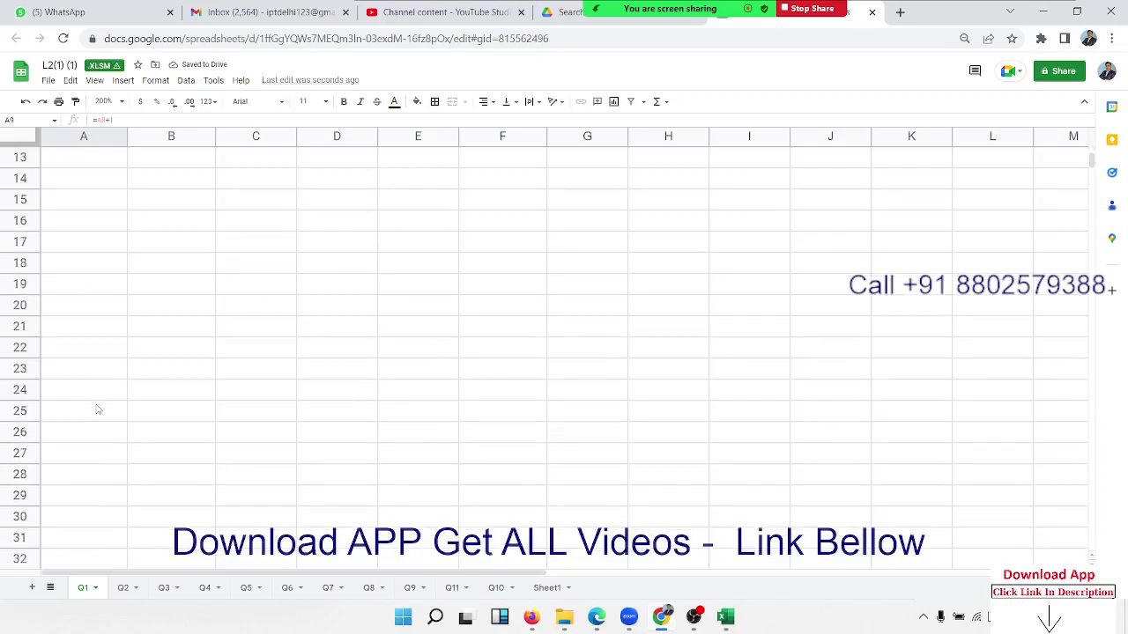
{"action": "left_click", "coordinate": [98, 409], "text": "shift"}
{"action": "left_click", "coordinate": [84, 505], "text": "shift"}
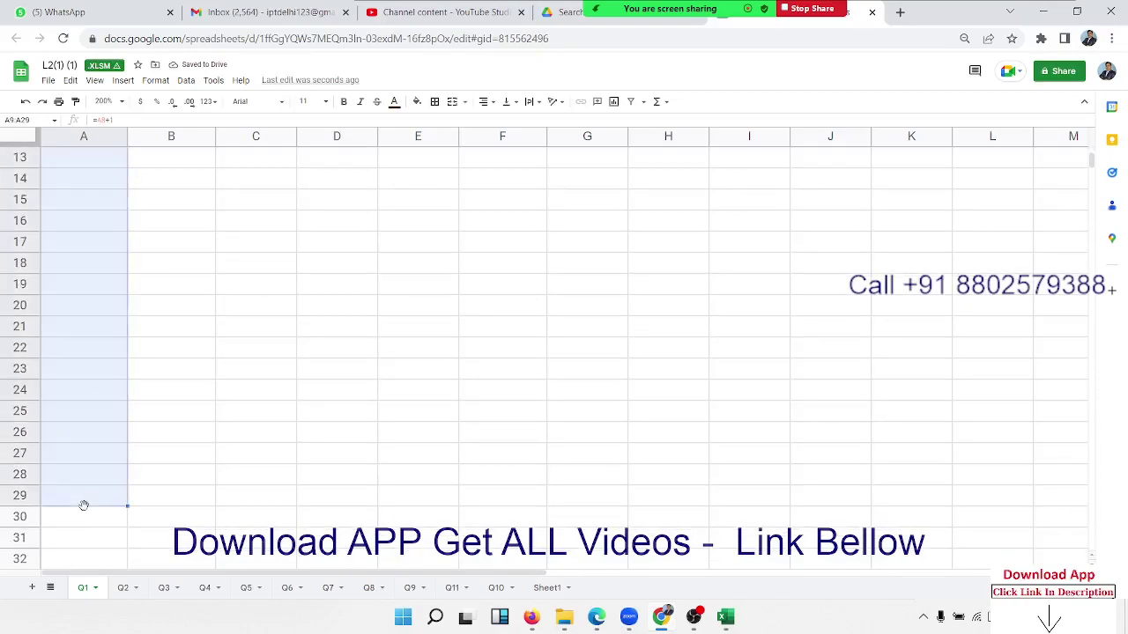
{"action": "key", "text": "ctrl+d"}
- Fill the dates on down to A38, ending at 31-Jul-22
{"action": "scroll", "coordinate": [84, 503], "scroll_direction": "down", "scroll_amount": 5}
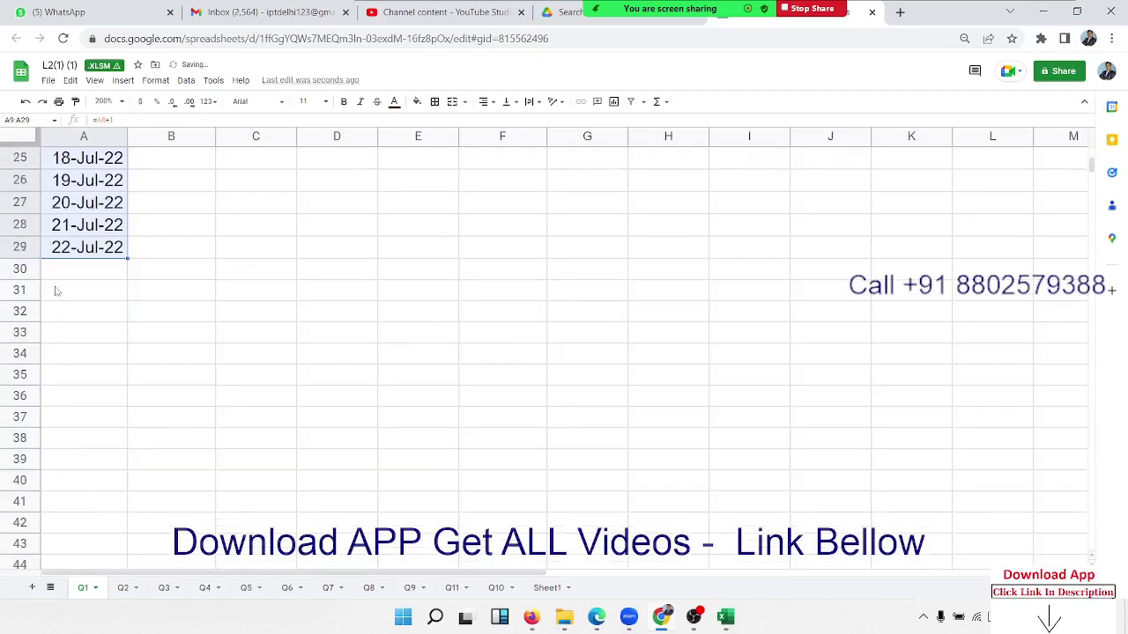
{"action": "left_click", "coordinate": [66, 250]}
{"action": "left_click", "coordinate": [68, 440], "text": "shift"}
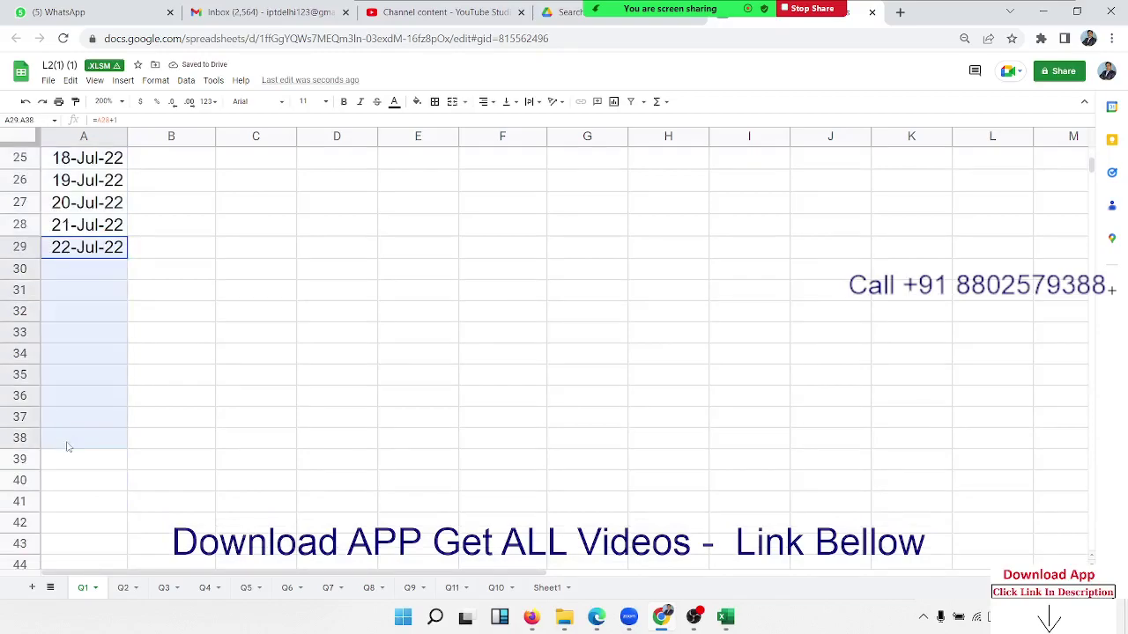
{"action": "key", "text": "ctrl+d"}
{"action": "left_click", "coordinate": [68, 448]}
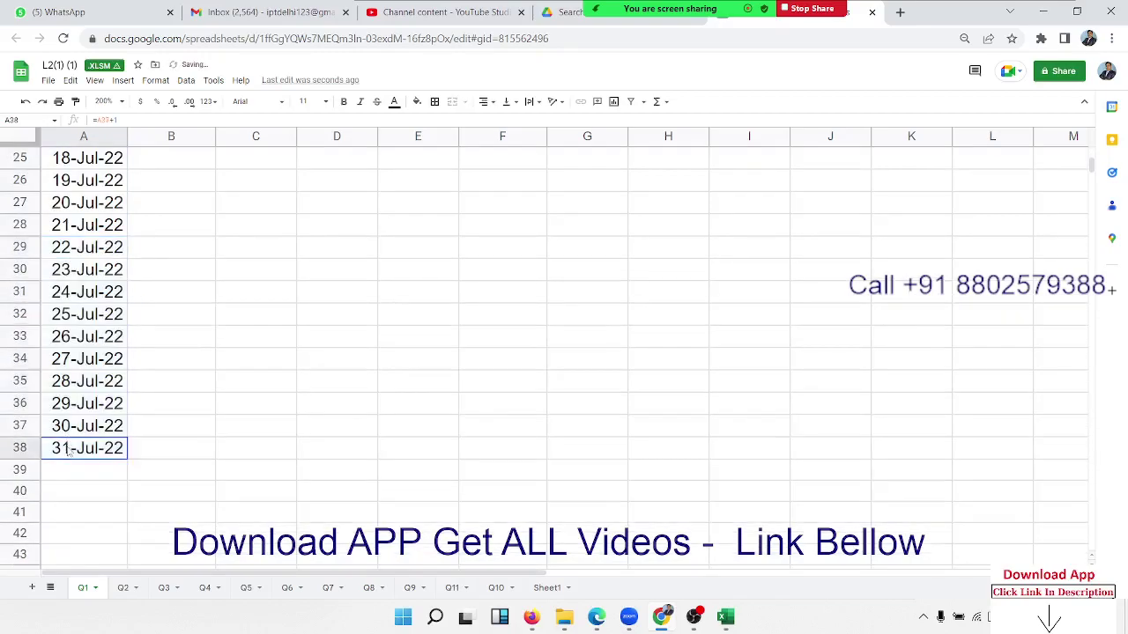
{"action": "key", "text": "ctrl+Up"}
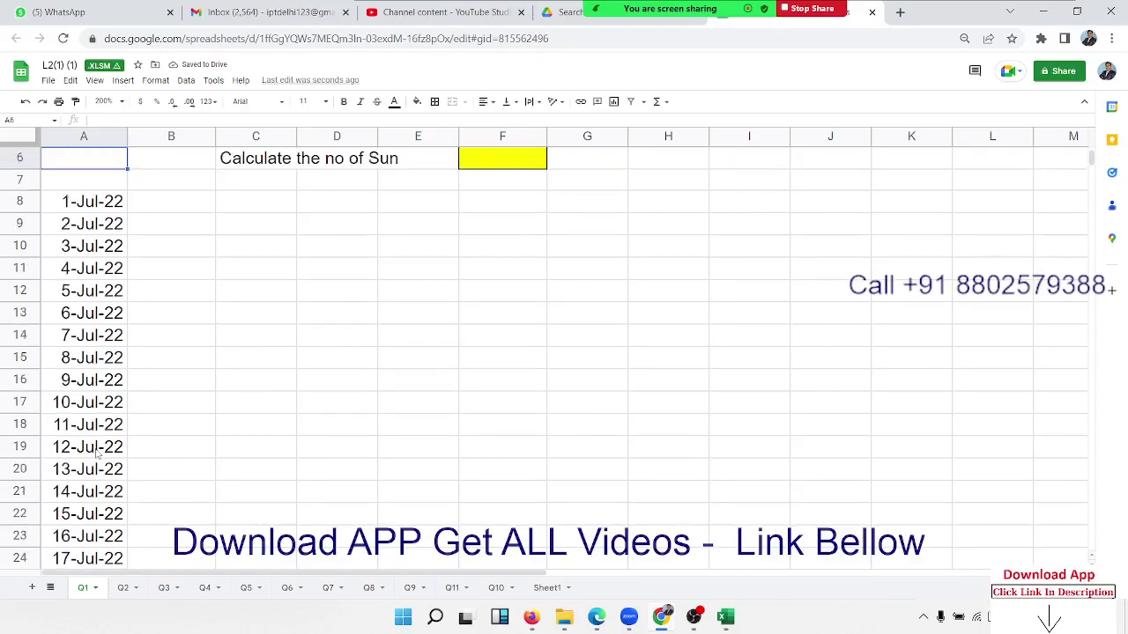
{"action": "key", "text": "ctrl+Up"}
{"action": "key", "text": "ctrl+Up"}
{"action": "key", "text": "Down"}
{"action": "key", "text": "Down"}
- Show weekday names in column B with =TEXT(A8,"DDD") filled down
{"action": "key", "text": "Down"}
{"action": "key", "text": "Down"}
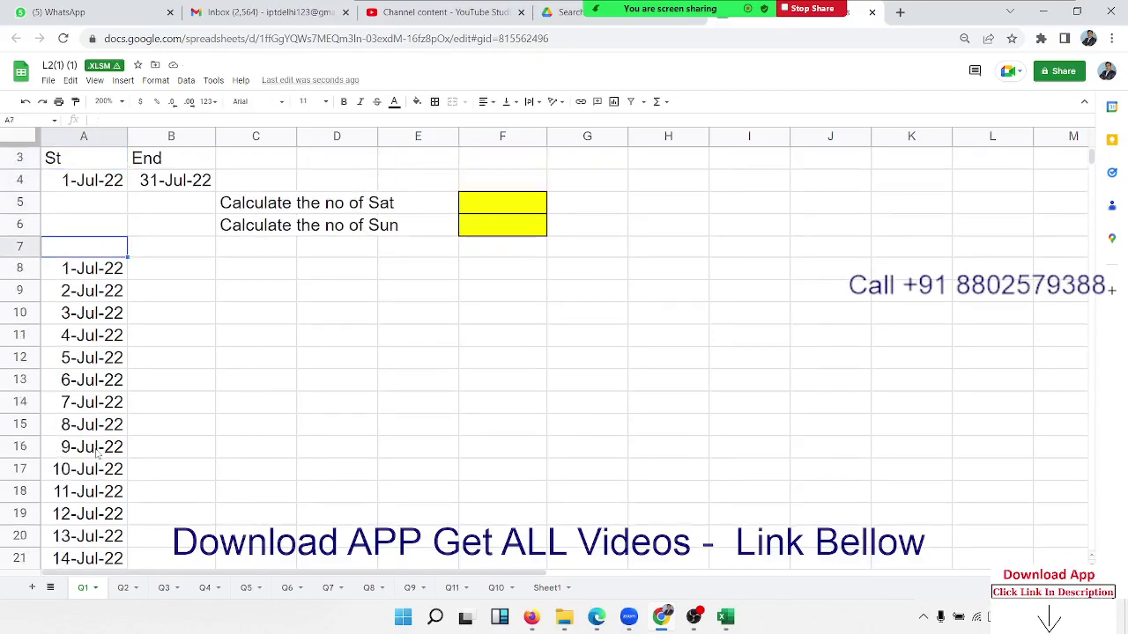
{"action": "key", "text": "Down"}
{"action": "key", "text": "Right"}
{"action": "type", "text": "=te"}
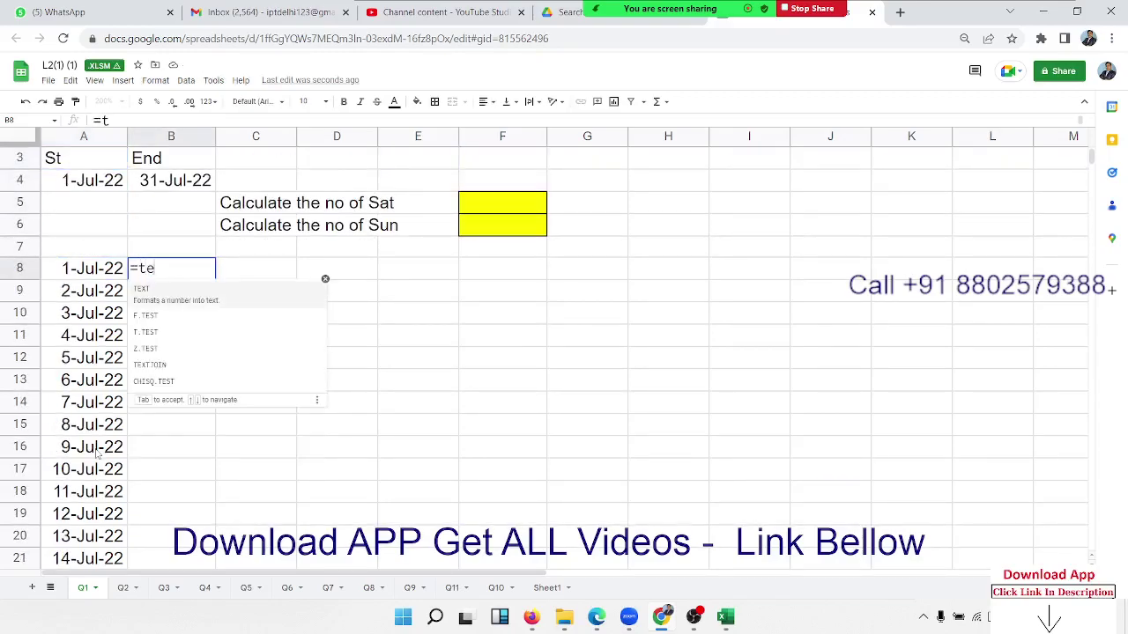
{"action": "key", "text": "Tab"}
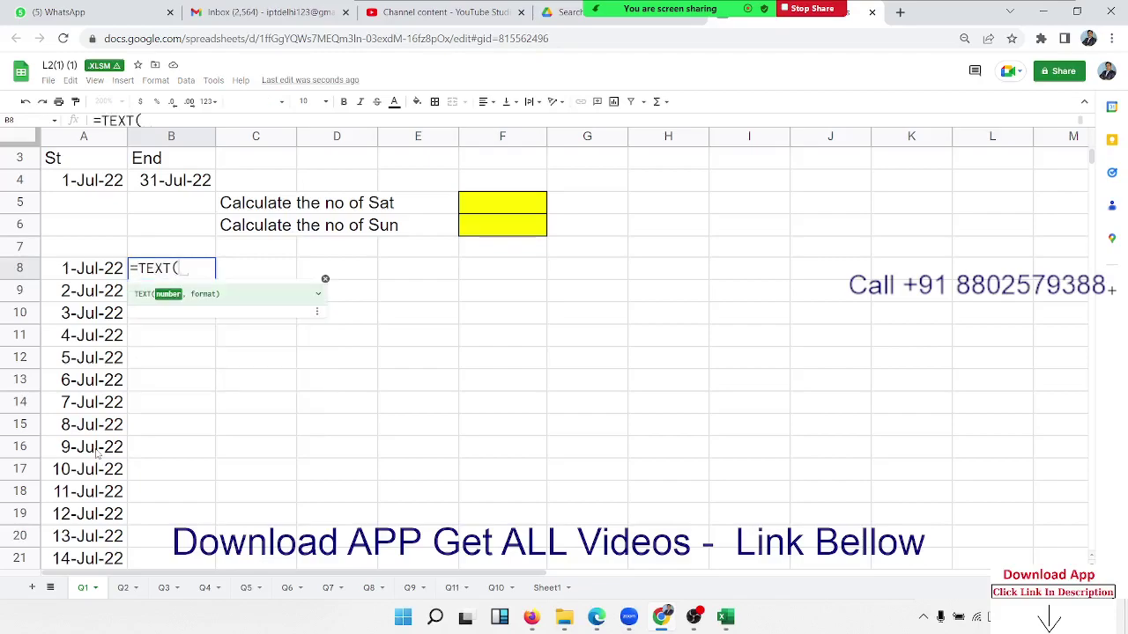
{"action": "key", "text": "Left"}
{"action": "type", "text": ",\"D"}
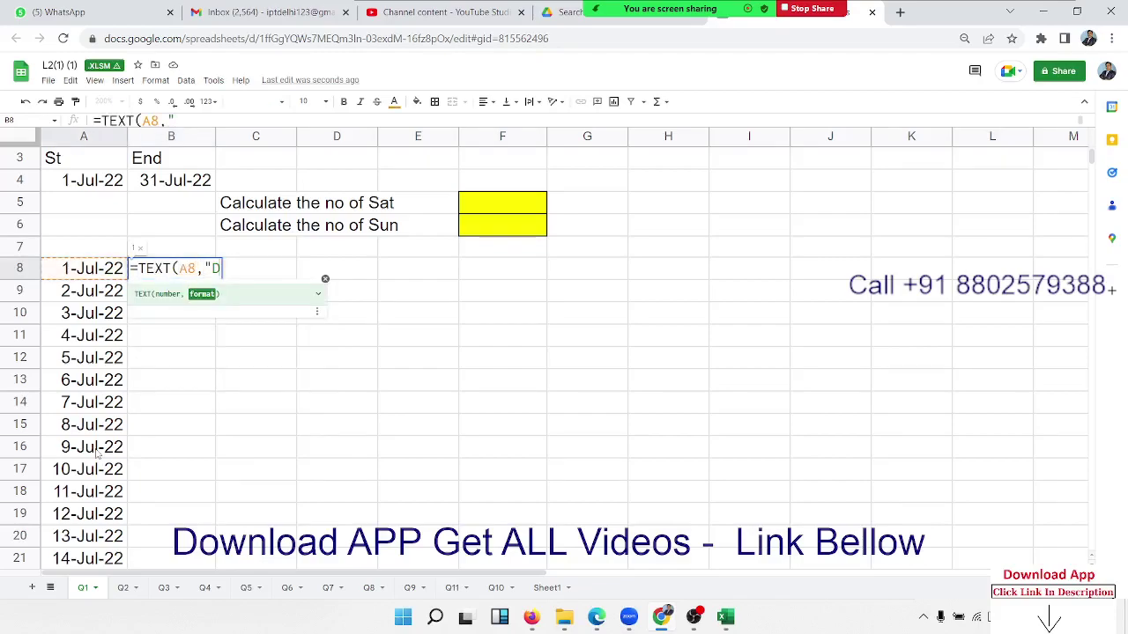
{"action": "type", "text": "DD\""}
{"action": "key", "text": "Return"}
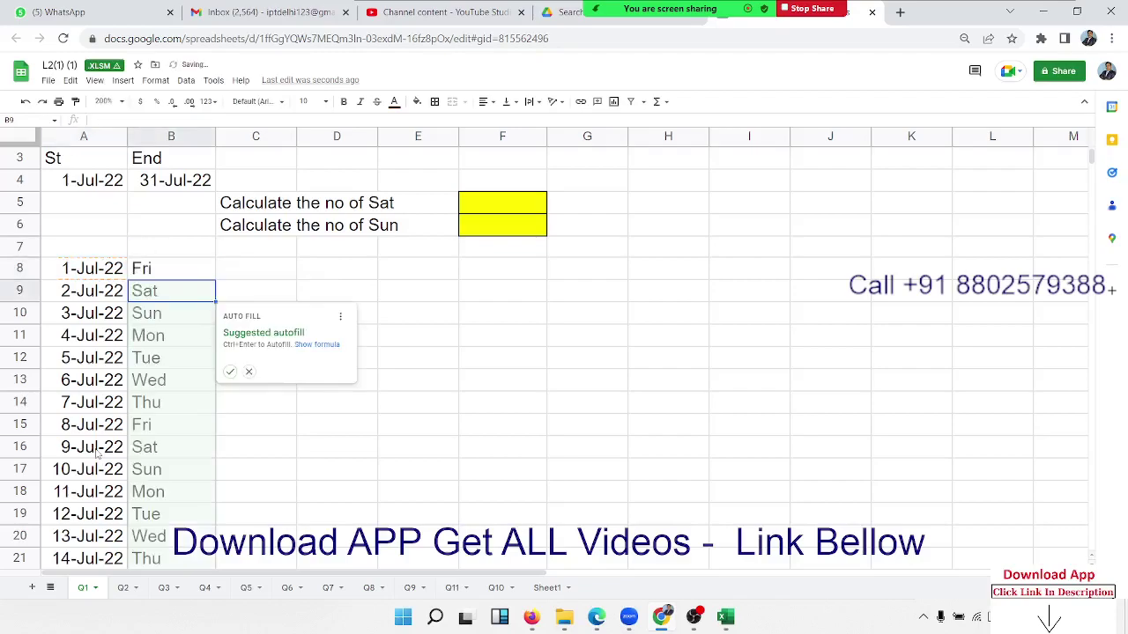
{"action": "left_click", "coordinate": [229, 371]}
- Flag Saturdays in column C with =IF(B8="Sat",1,0) filled down
{"action": "left_click", "coordinate": [237, 273]}
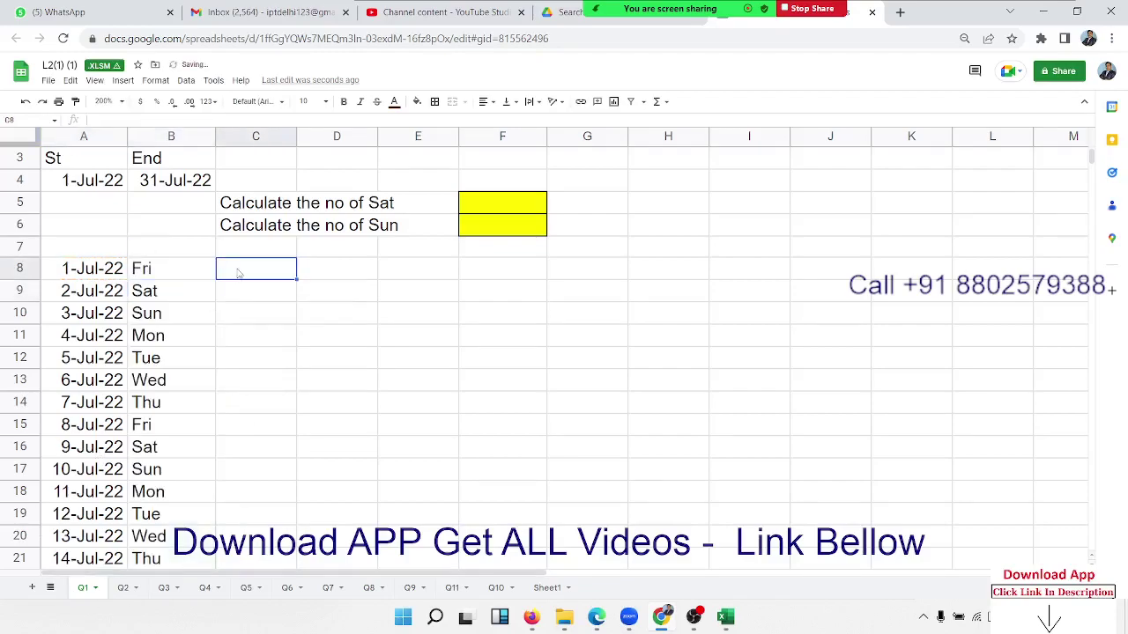
{"action": "type", "text": "=if"}
{"action": "key", "text": "Tab"}
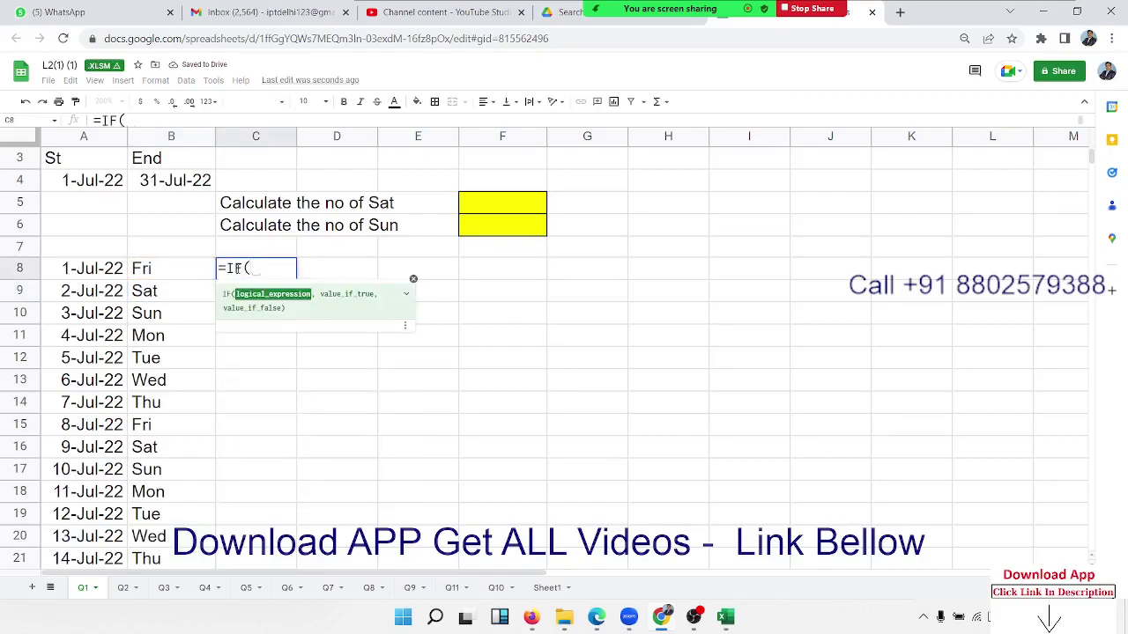
{"action": "type", "text": "B8=\""}
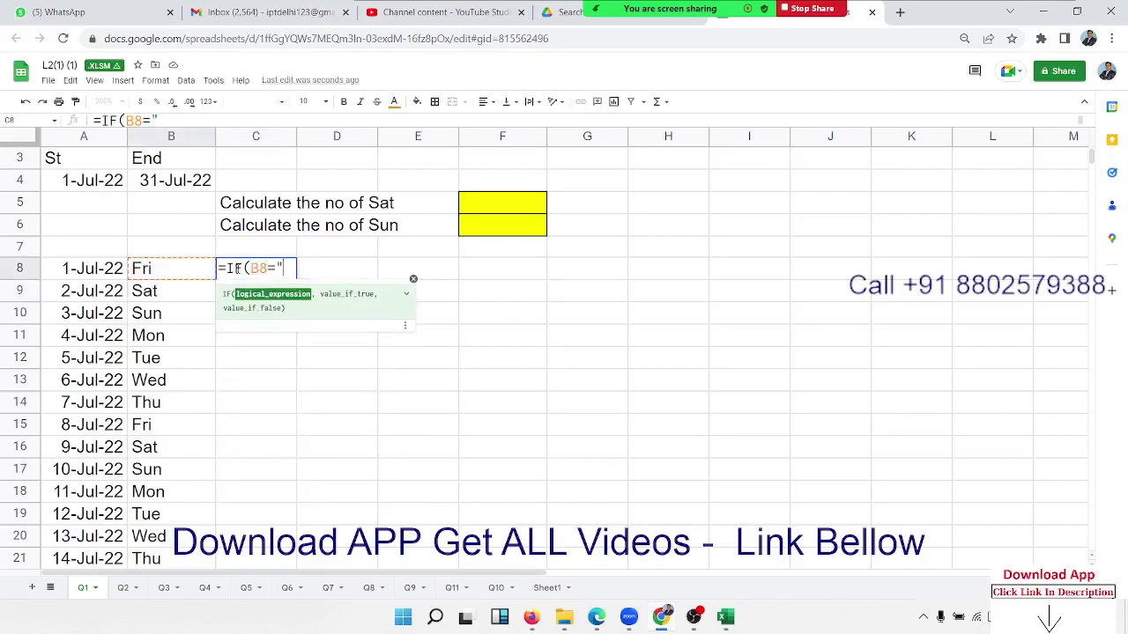
{"action": "type", "text": "Sat\""}
{"action": "type", "text": ",1,"}
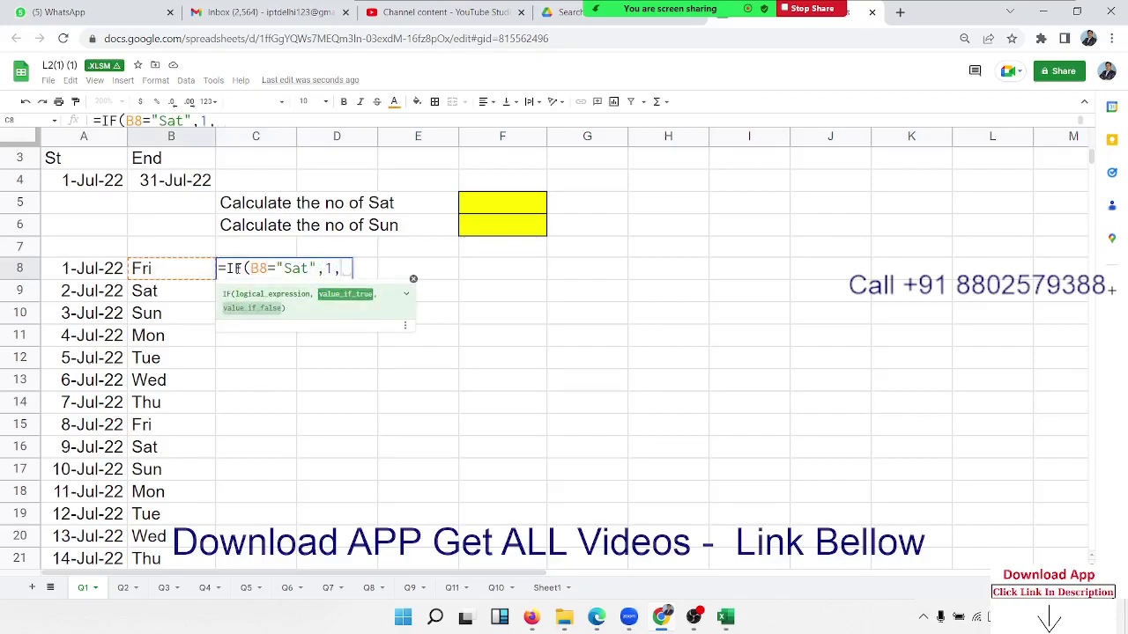
{"action": "type", "text": "0"}
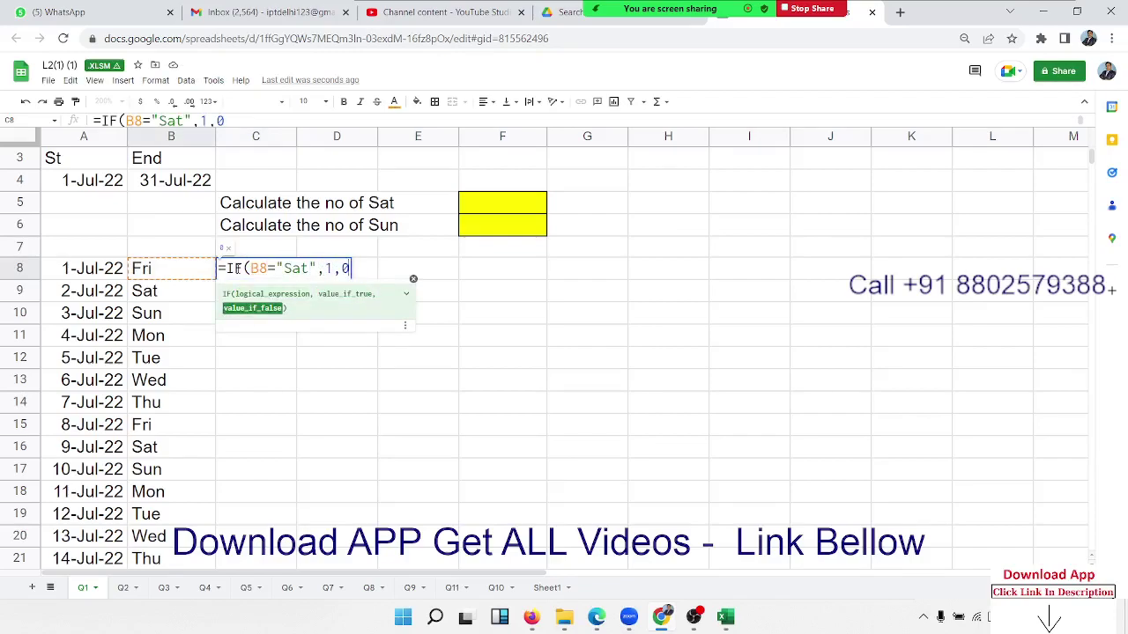
{"action": "type", "text": ")"}
{"action": "key", "text": "Return"}
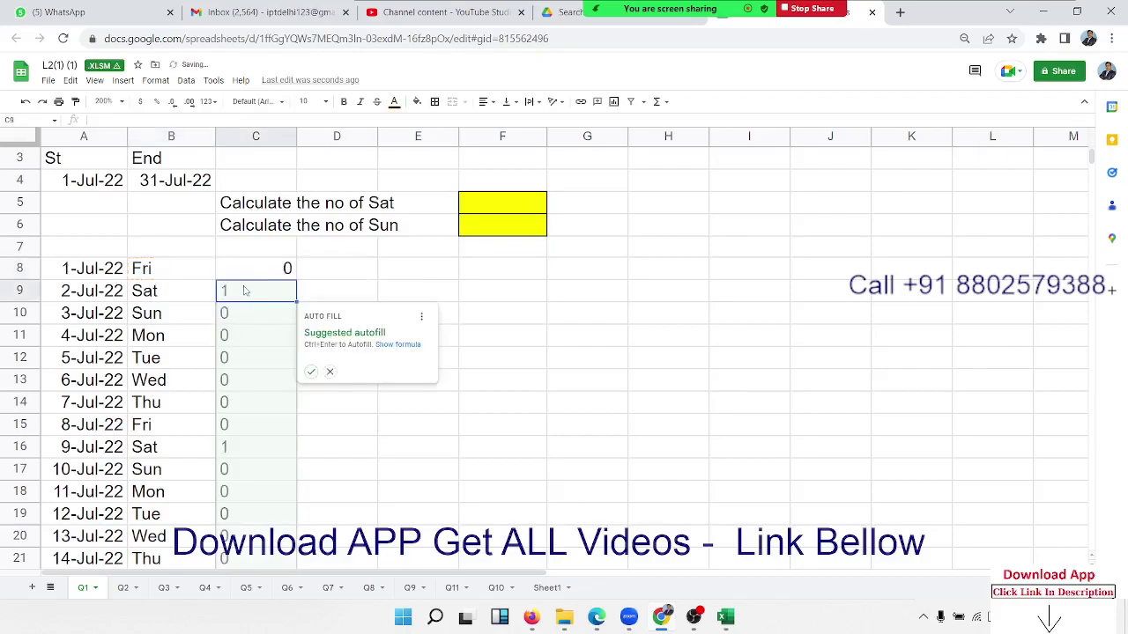
{"action": "left_click", "coordinate": [311, 371]}
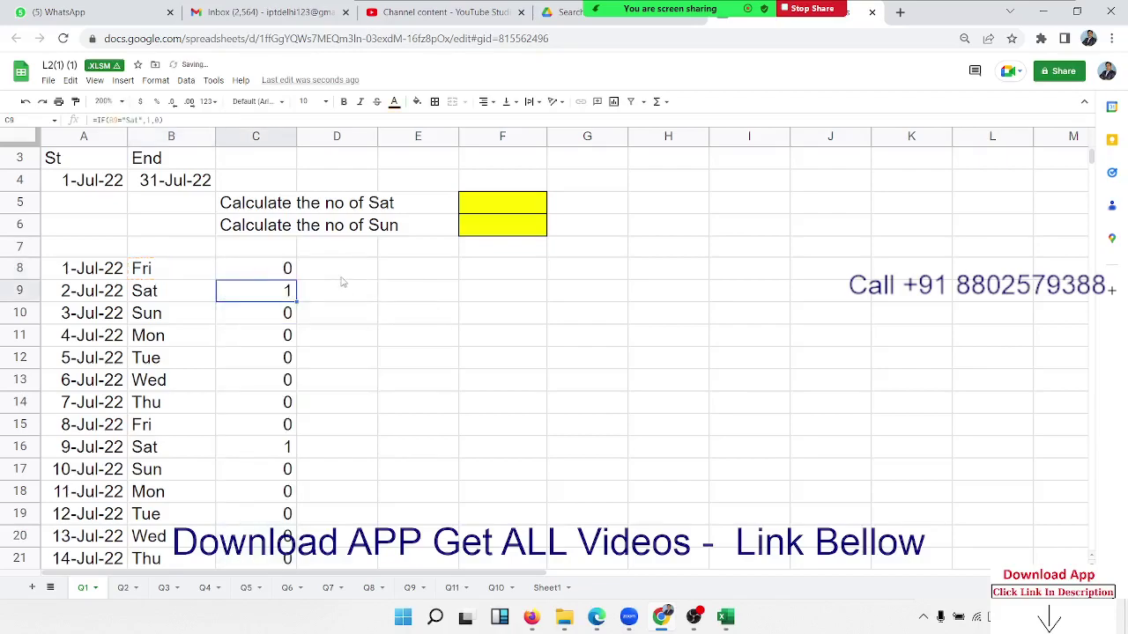
- Total the Saturday flags in D8 with =SUM(C8:C38), giving 5
{"action": "left_click", "coordinate": [339, 268]}
{"action": "type", "text": "="}
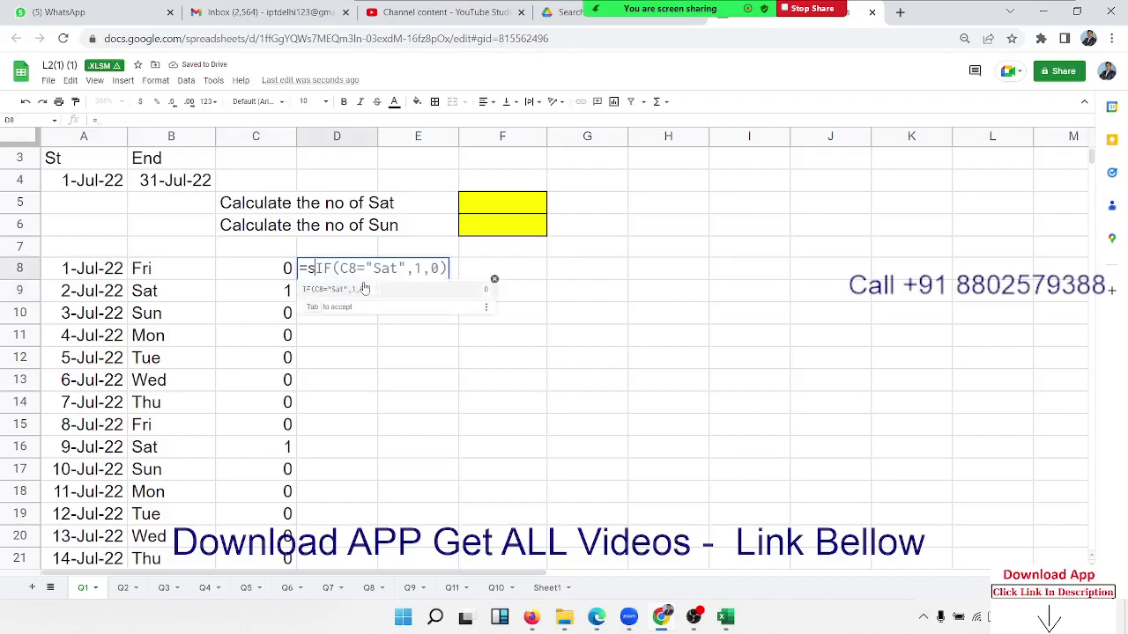
{"action": "type", "text": "SUM("}
{"action": "key", "text": "Left"}
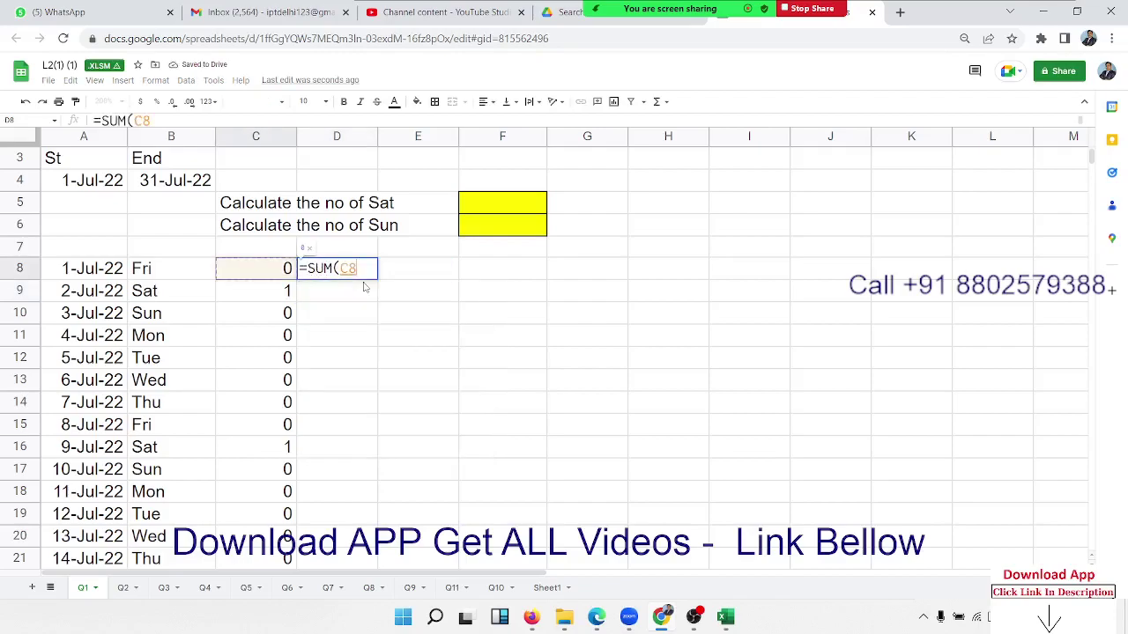
{"action": "key", "text": "ctrl+shift+Down"}
{"action": "key", "text": "Return"}
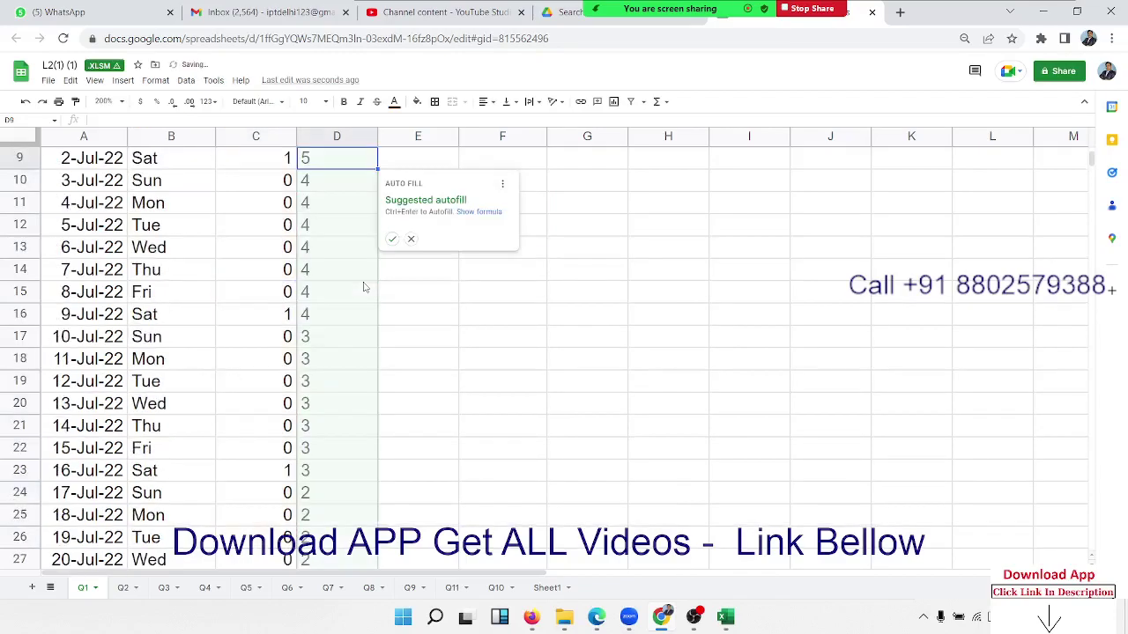
{"action": "key", "text": "Up"}
{"action": "key", "text": "Up"}
{"action": "key", "text": "Up"}
{"action": "key", "text": "Up"}
{"action": "key", "text": "Right"}
{"action": "key", "text": "Right"}
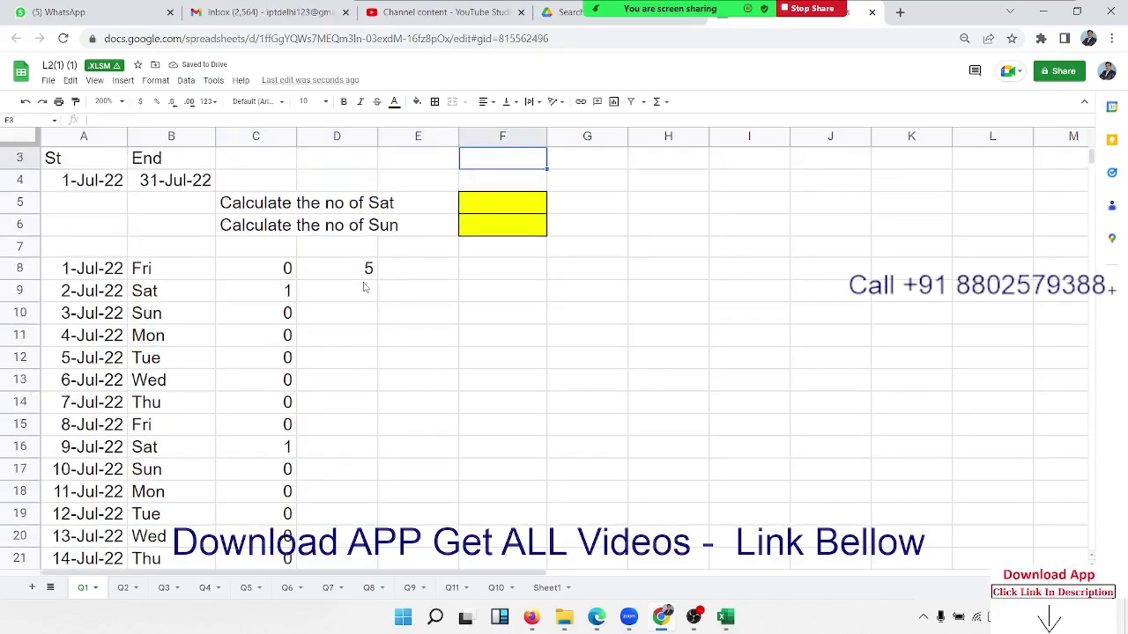
{"action": "key", "text": "Down"}
{"action": "key", "text": "Down"}
- Review the D8 total against the first dated rows A8:D10
{"action": "left_click", "coordinate": [362, 277]}
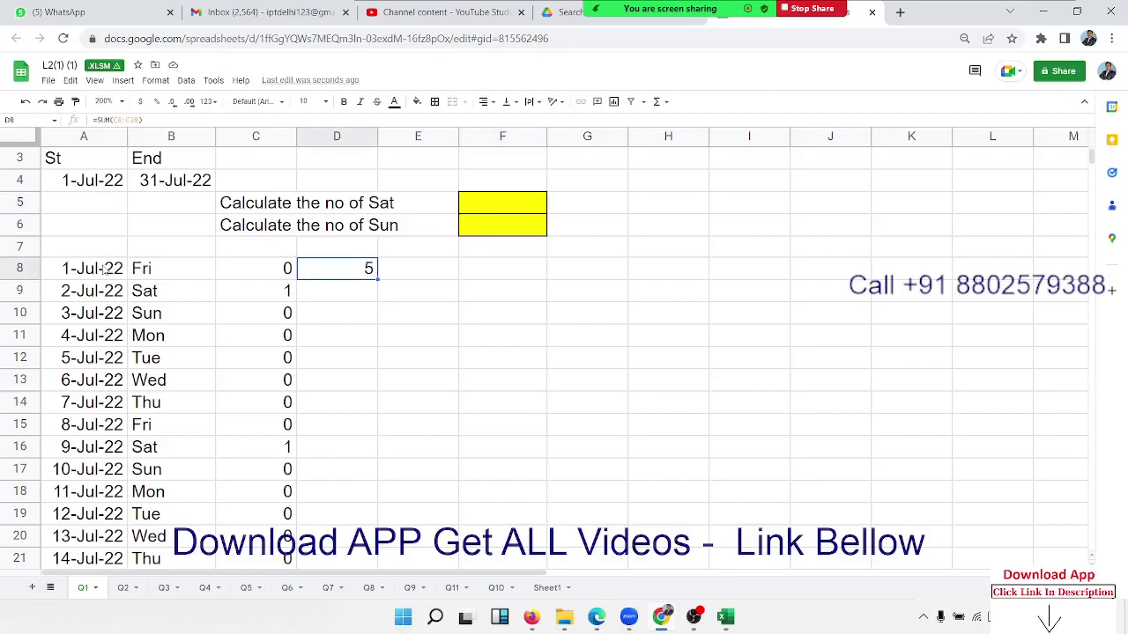
{"action": "left_click_drag", "start_coordinate": [105, 270], "coordinate": [379, 330]}
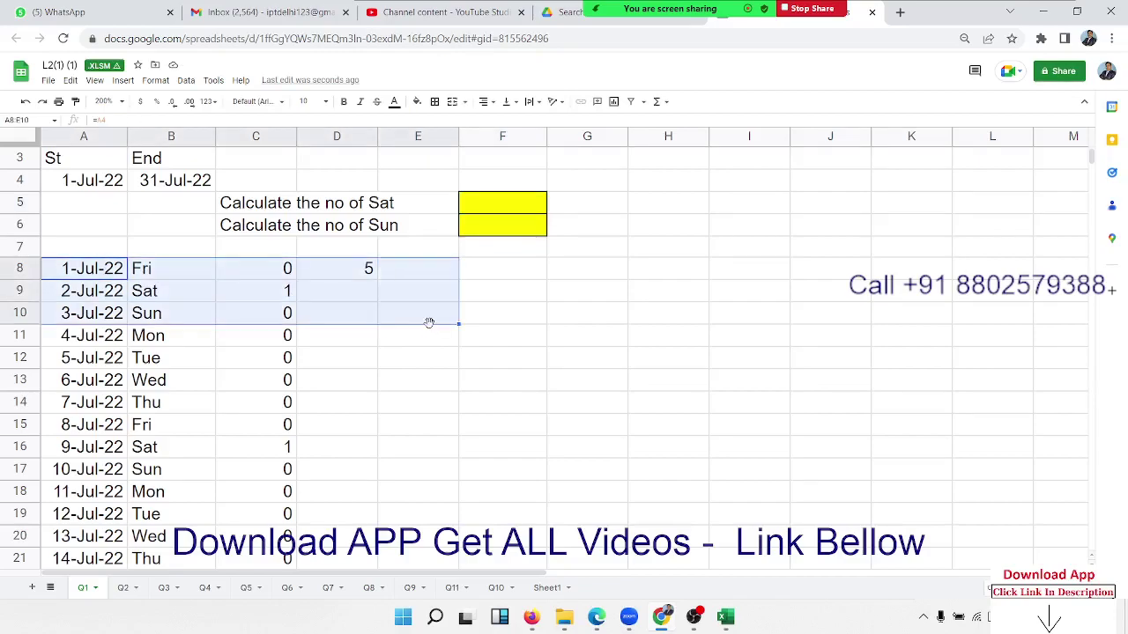
{"action": "left_click", "coordinate": [370, 273]}
{"action": "left_click_drag", "start_coordinate": [300, 273], "coordinate": [82, 273]}
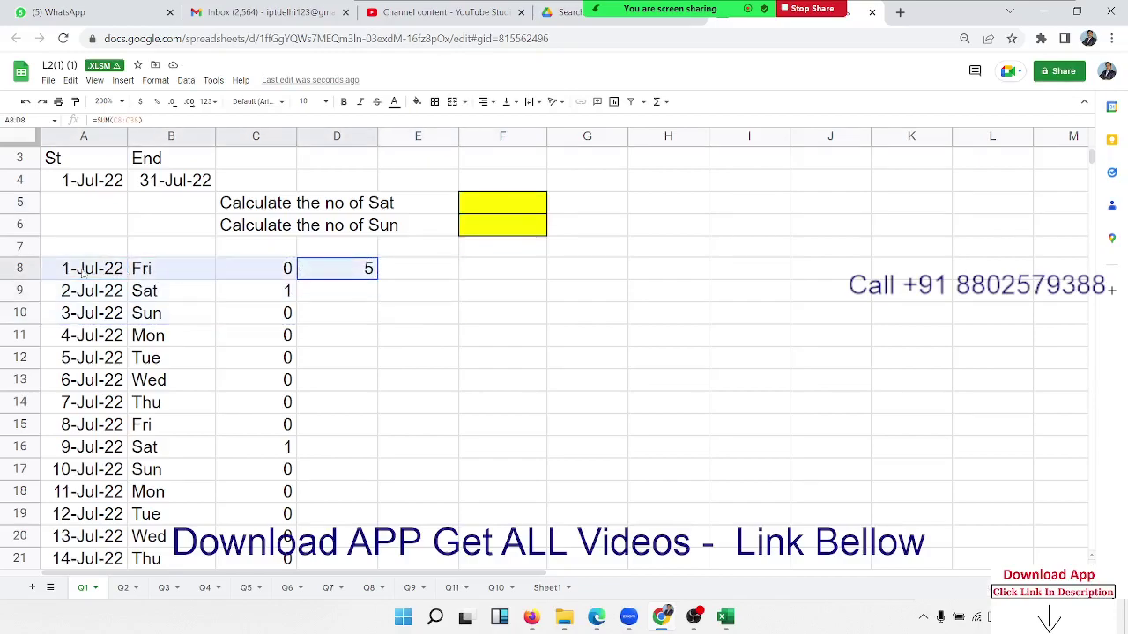
{"action": "left_click", "coordinate": [478, 204]}
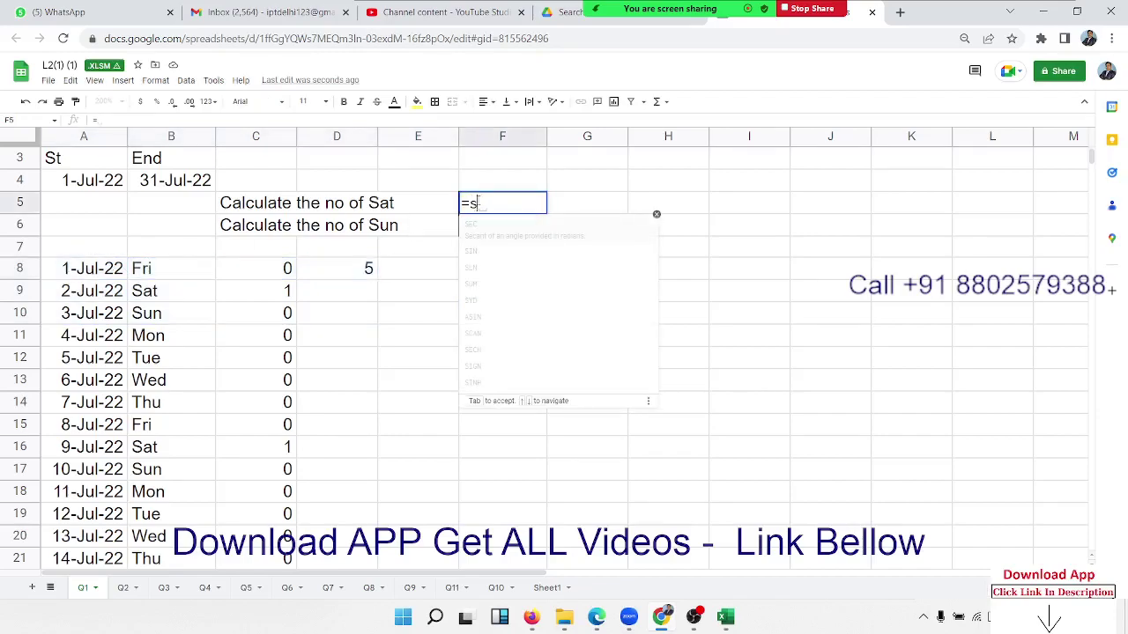
- Begin F5's formula as =SUM(IF(TEXT(A4+SEQUENCE(
{"action": "type", "text": "=sum"}
{"action": "key", "text": "Tab"}
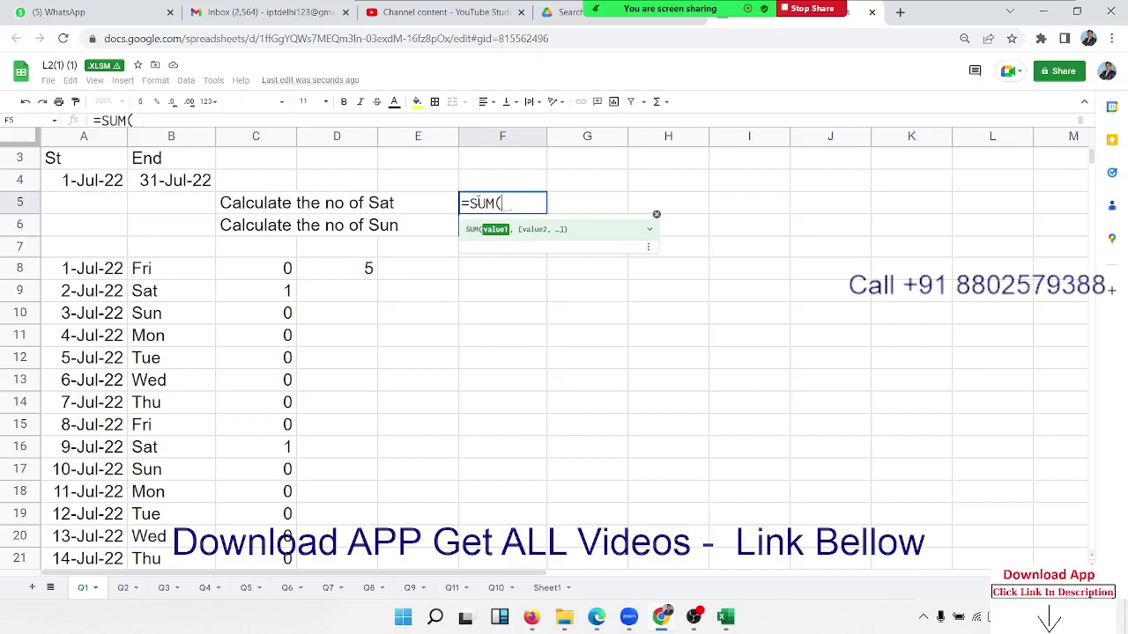
{"action": "type", "text": "if("}
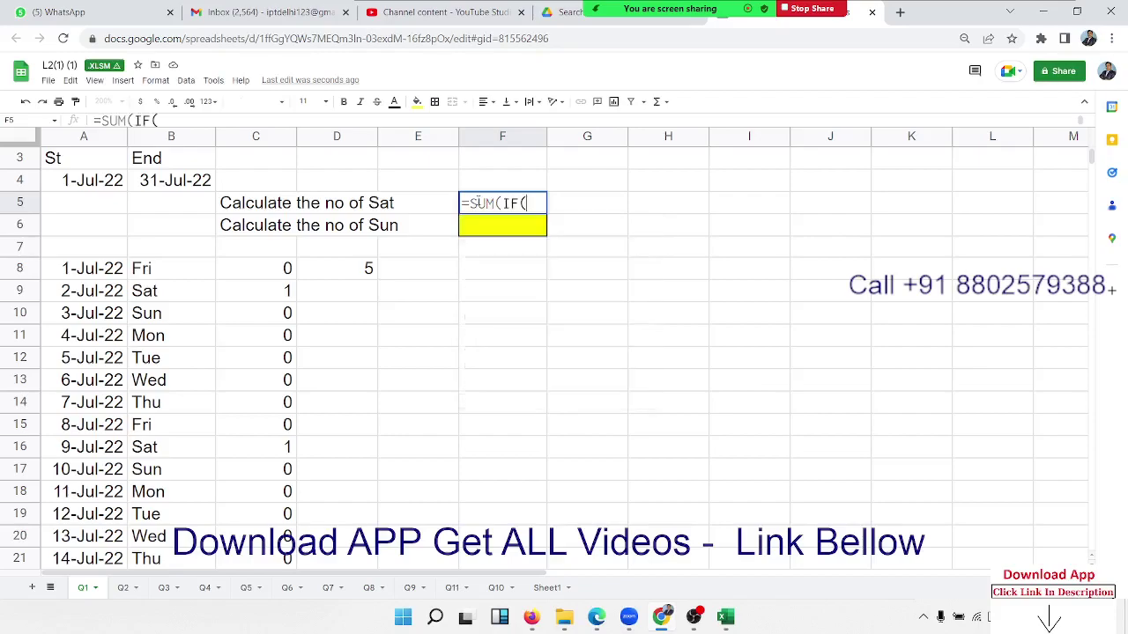
{"action": "type", "text": "tex"}
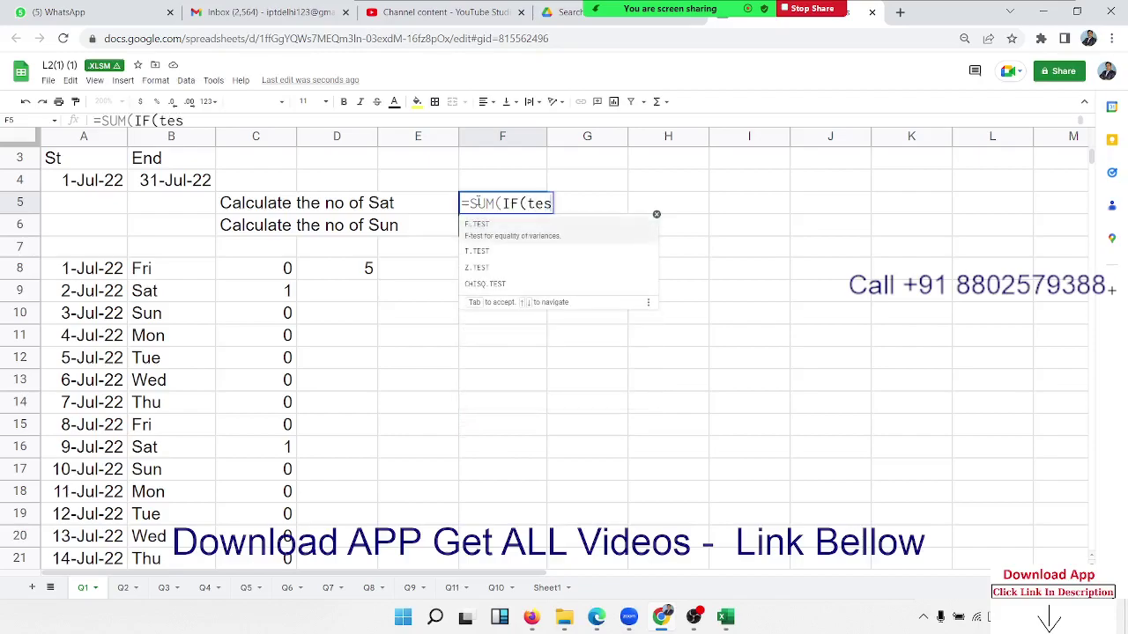
{"action": "type", "text": "t"}
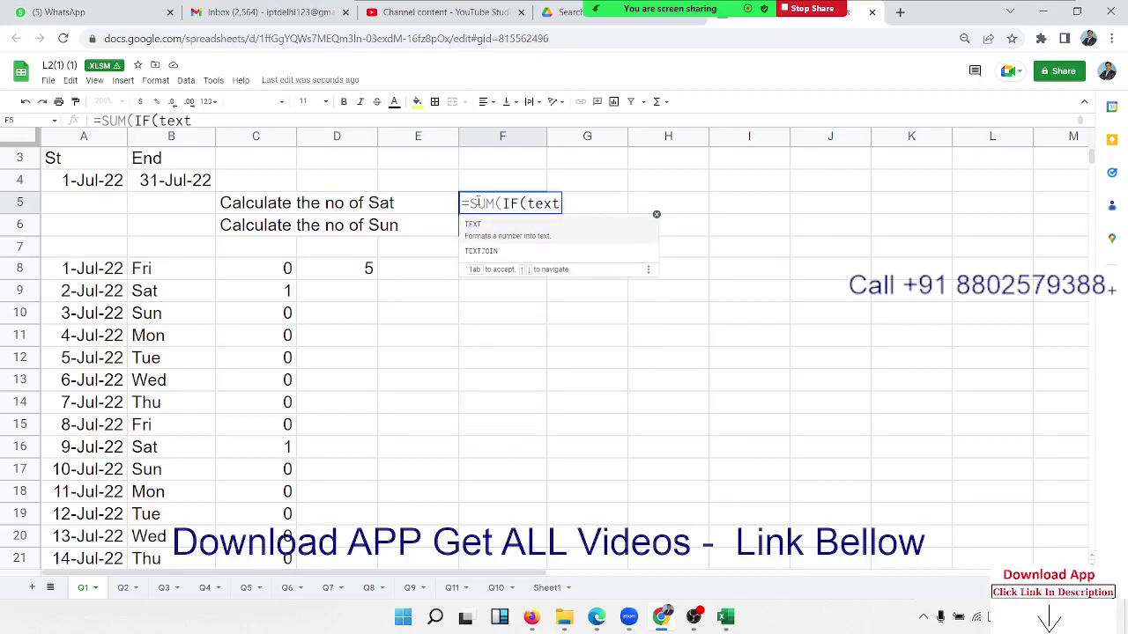
{"action": "type", "text": "("}
{"action": "left_click", "coordinate": [105, 183]}
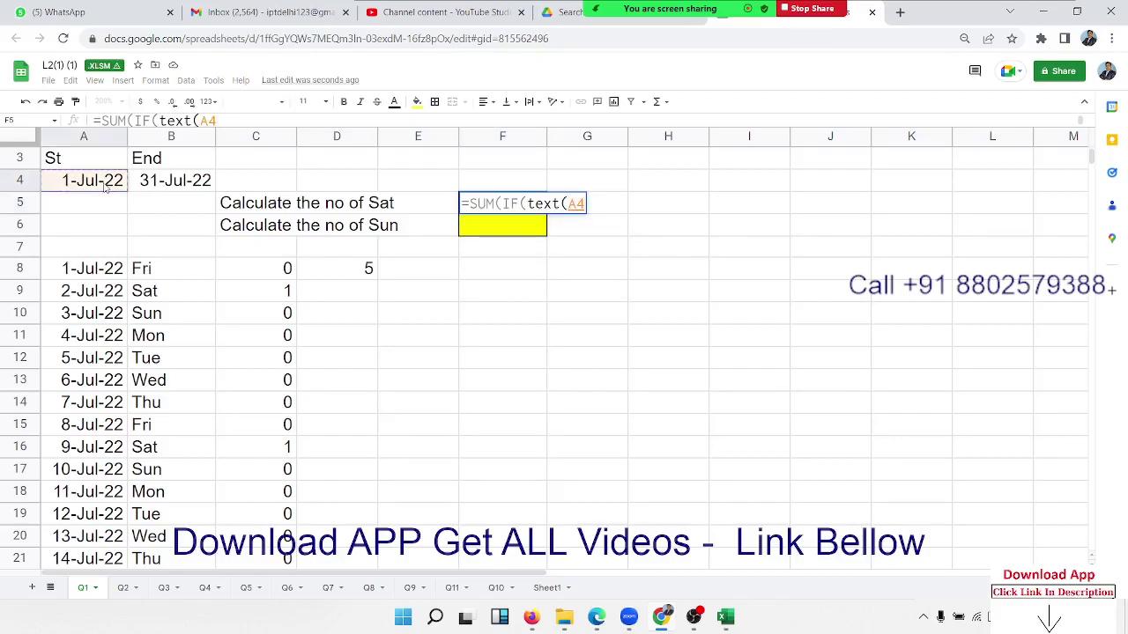
{"action": "type", "text": "+"}
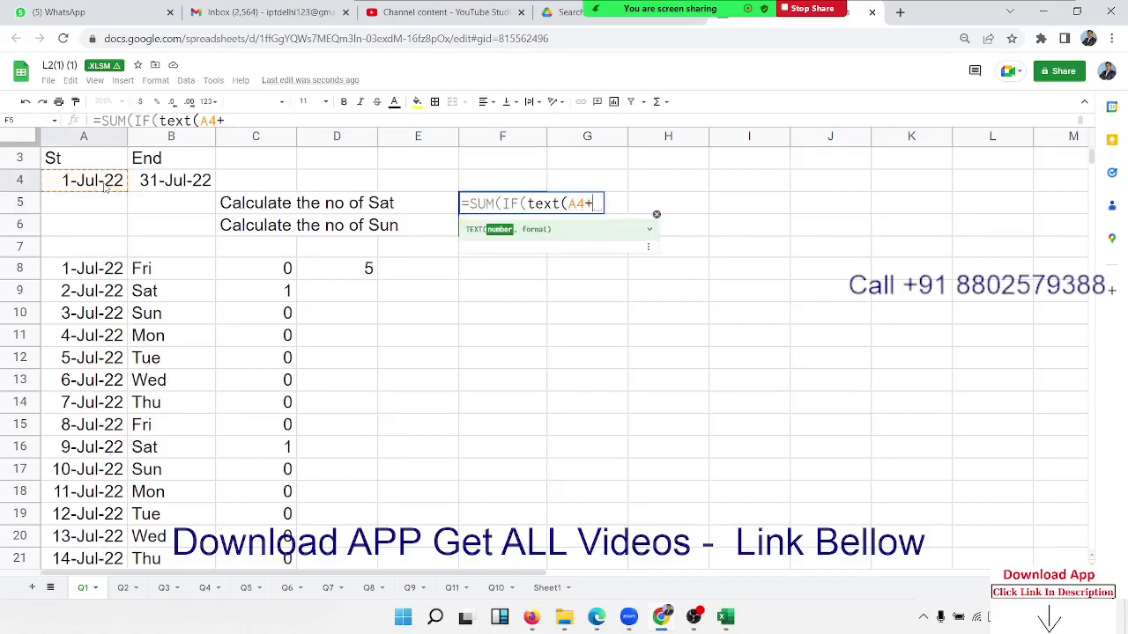
{"action": "type", "text": "s"}
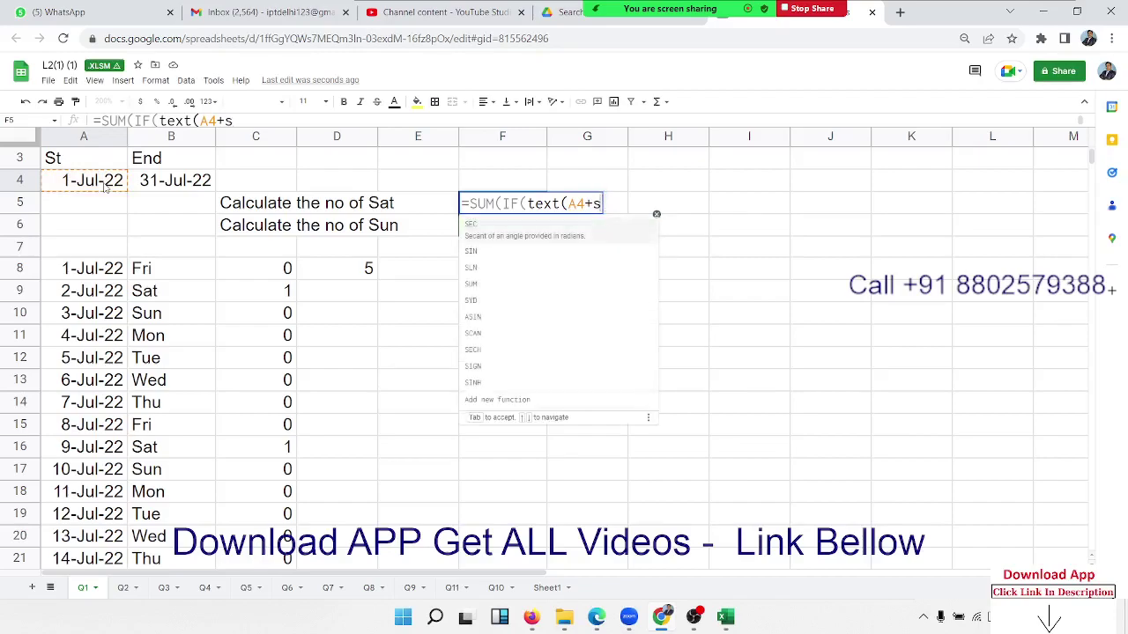
{"action": "type", "text": "eq"}
{"action": "key", "text": "Tab"}
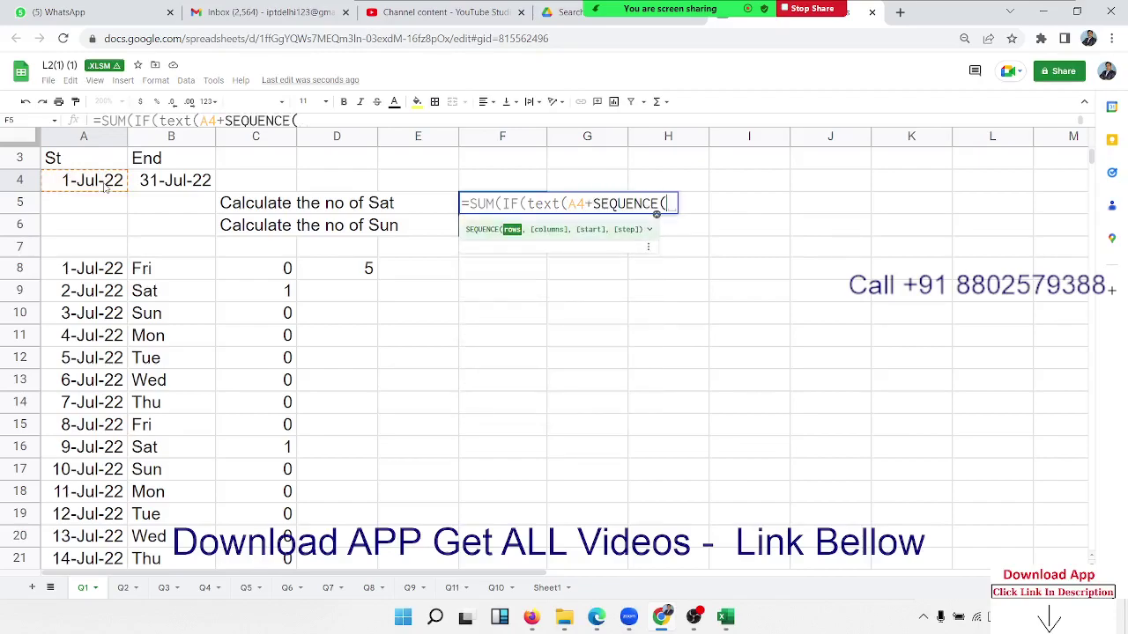
{"action": "type", "text": "1,1"}
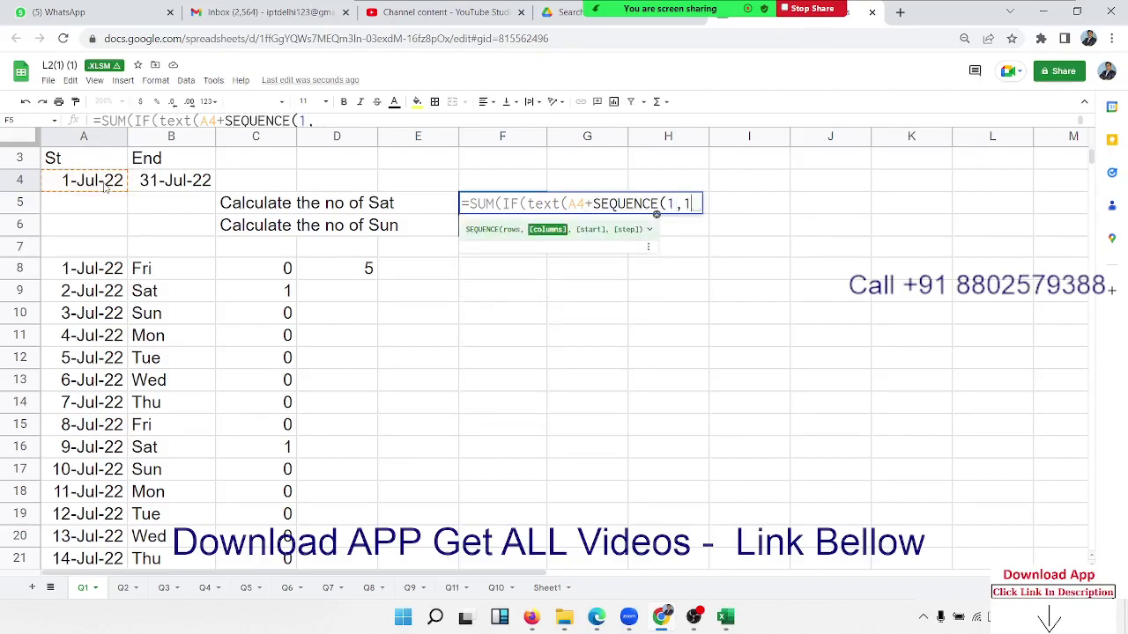
{"action": "type", "text": ","}
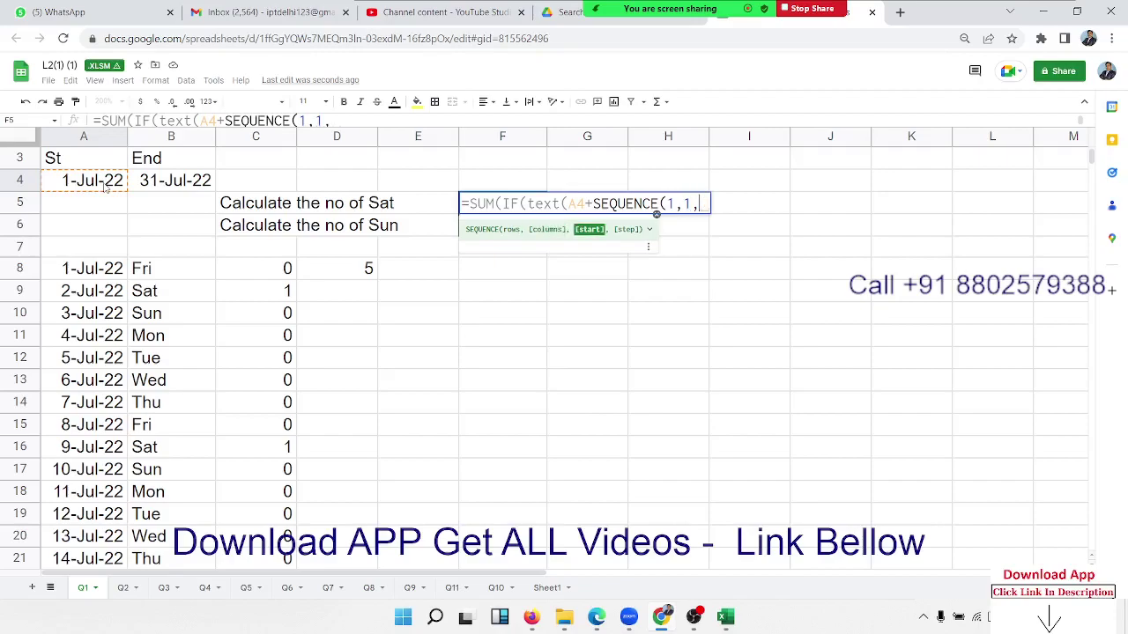
- Give SEQUENCE day(B4)-1 rows, 1 column, start 0 and step 1
{"action": "key", "text": "BackSpace"}
{"action": "key", "text": "BackSpace"}
{"action": "key", "text": "BackSpace"}
{"action": "key", "text": "BackSpace"}
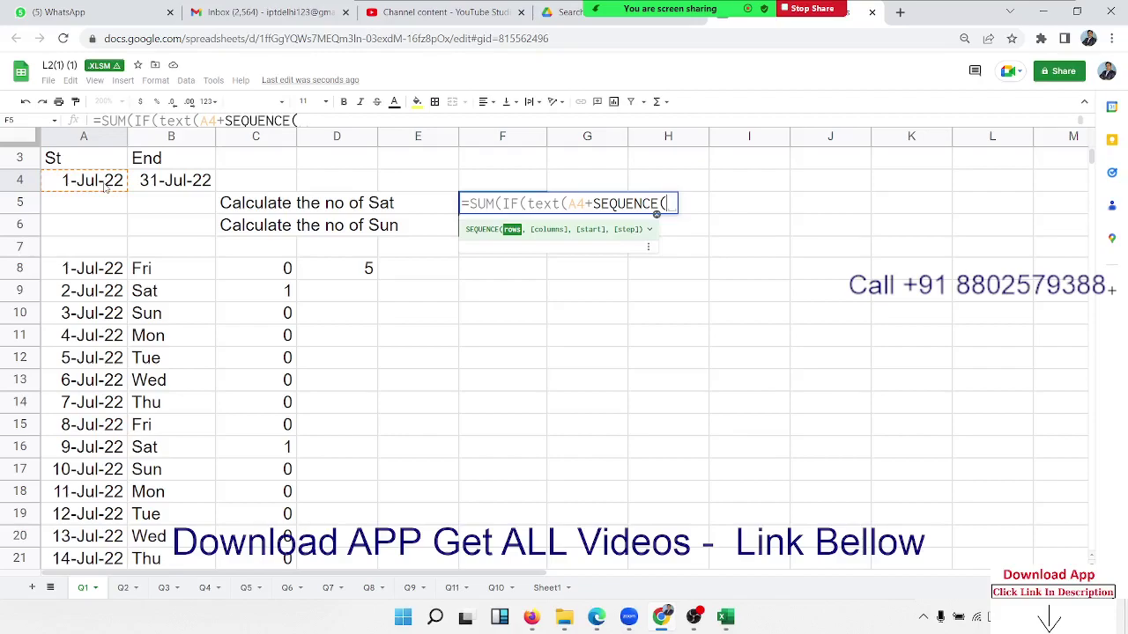
{"action": "type", "text": "day"}
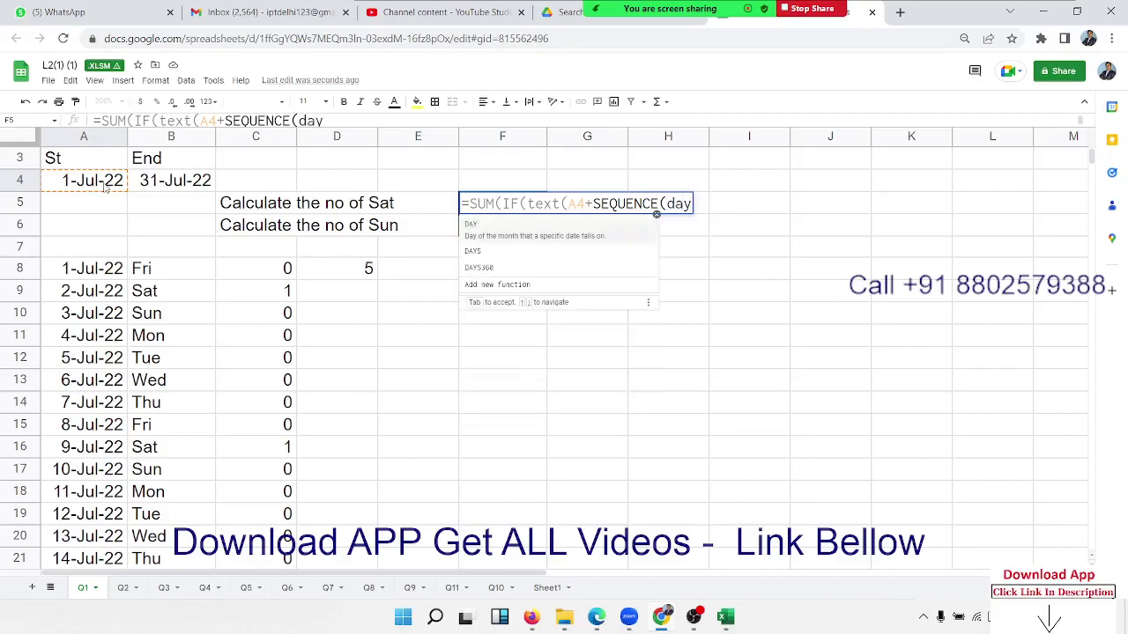
{"action": "type", "text": "("}
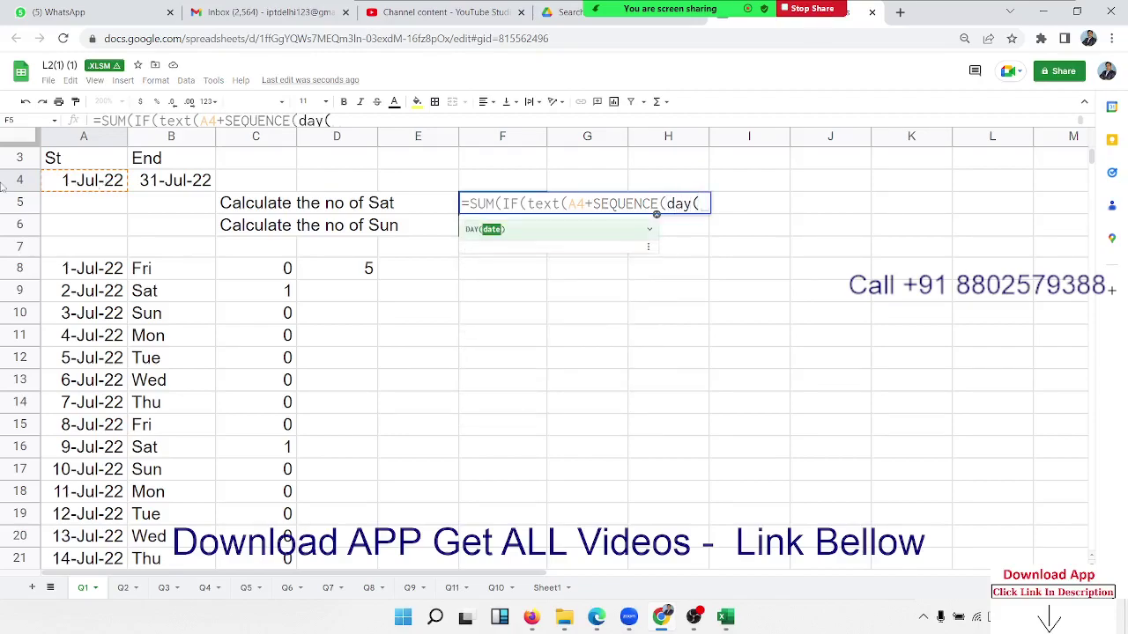
{"action": "left_click", "coordinate": [162, 187]}
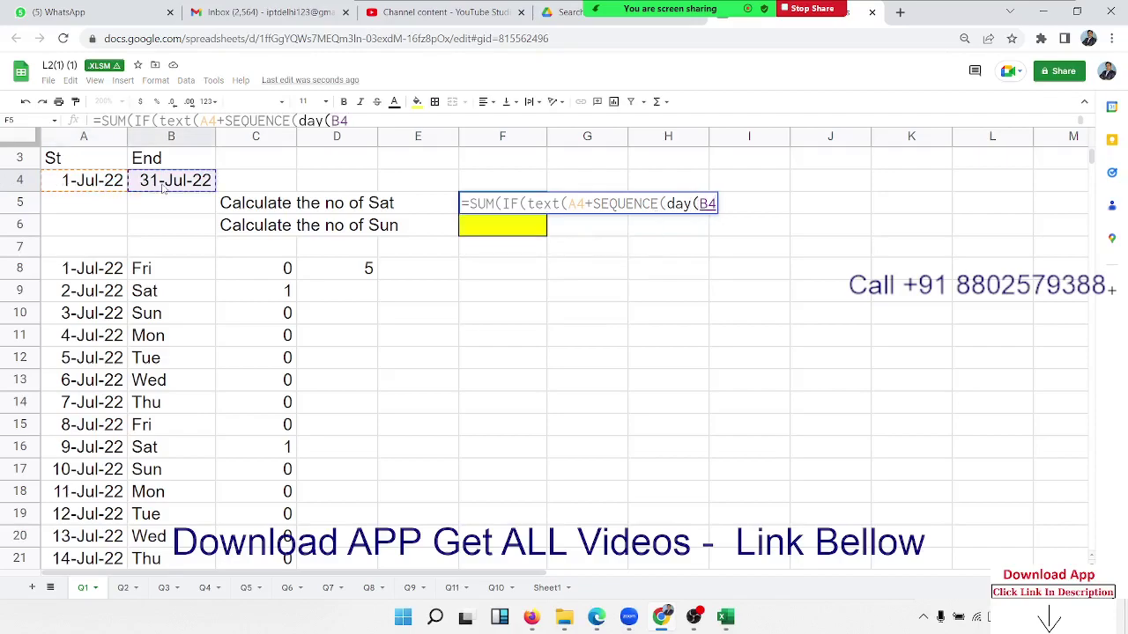
{"action": "type", "text": ")"}
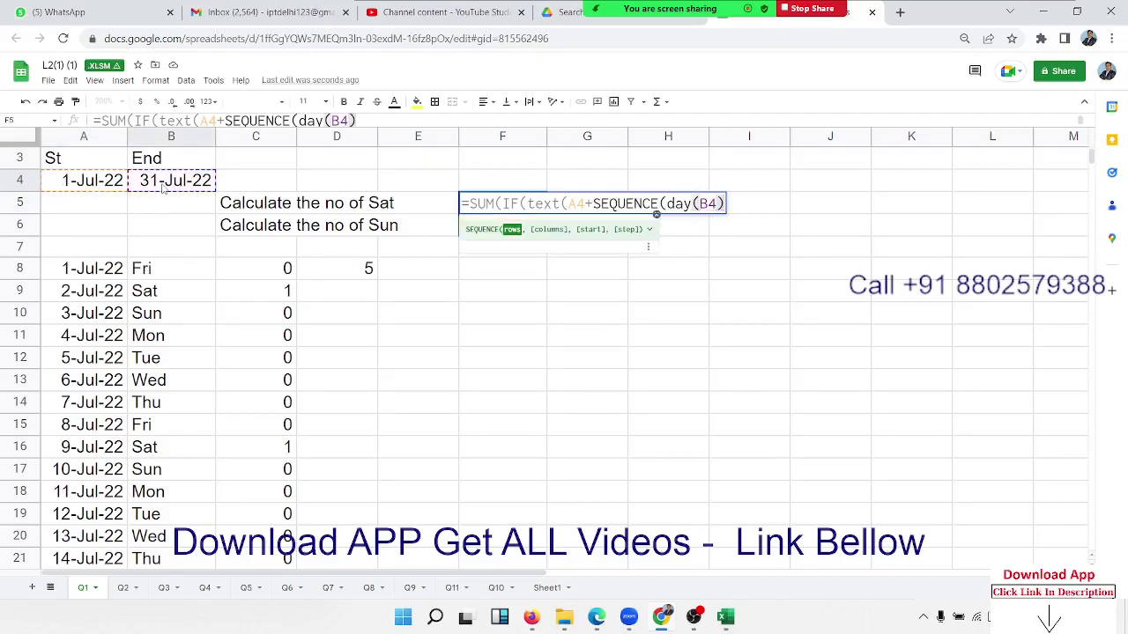
{"action": "type", "text": ",1"}
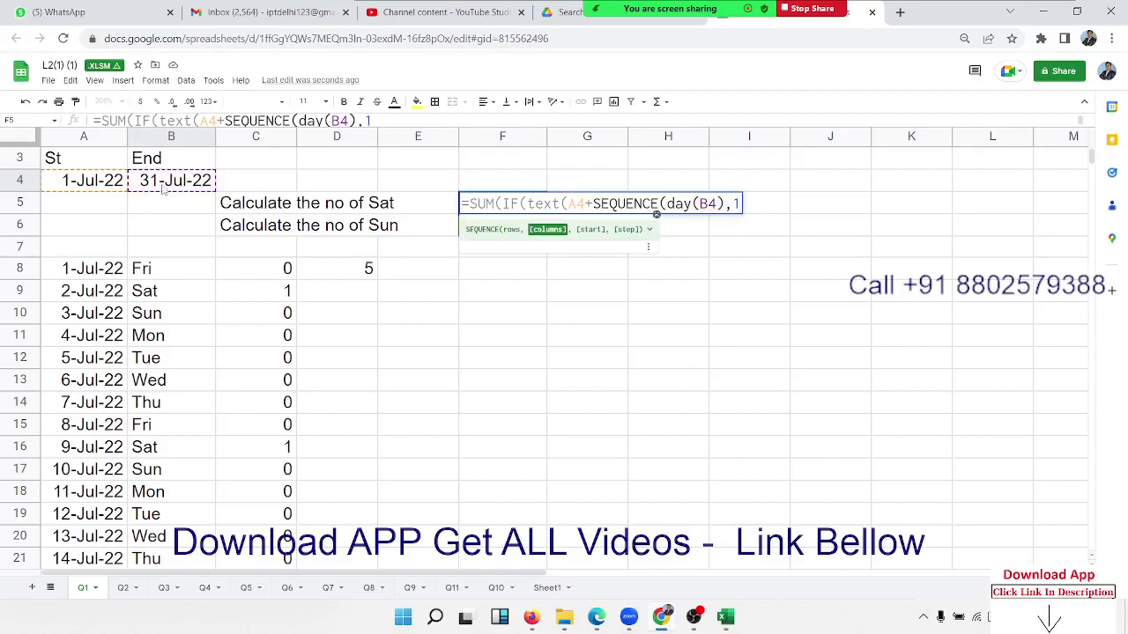
{"action": "left_click", "coordinate": [728, 203]}
{"action": "type", "text": ")-1"}
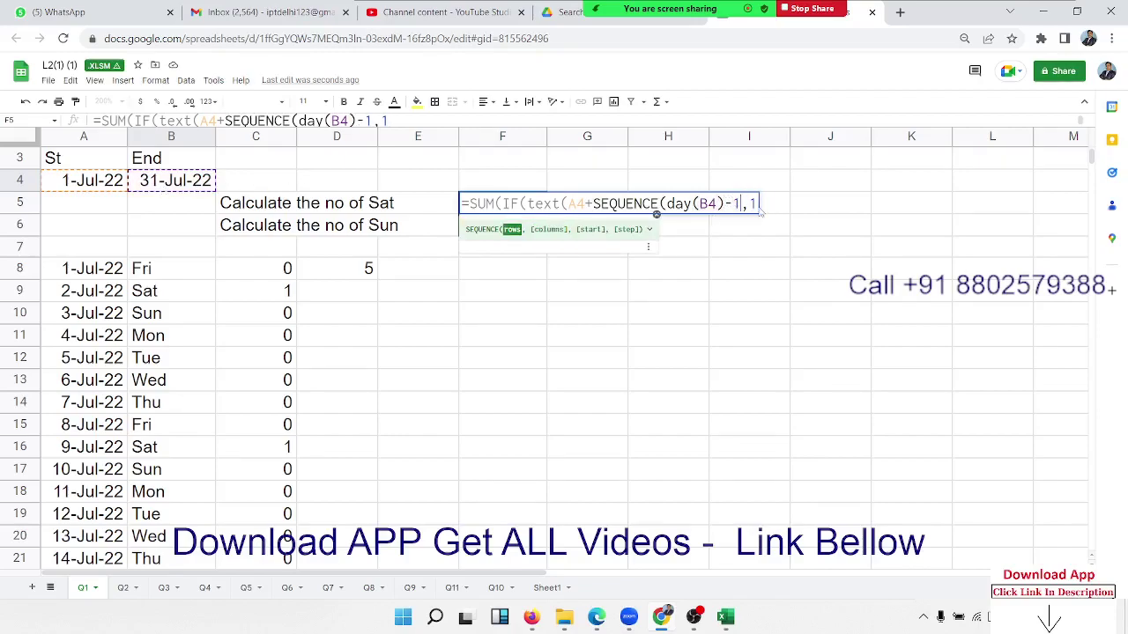
{"action": "key", "text": "Right"}
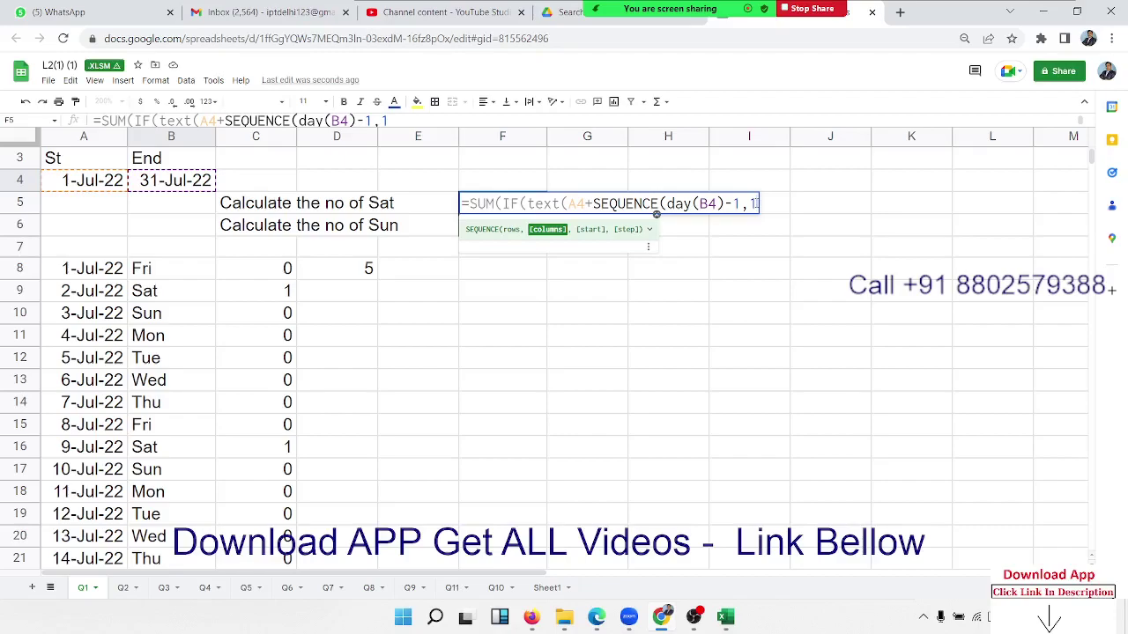
{"action": "type", "text": ","}
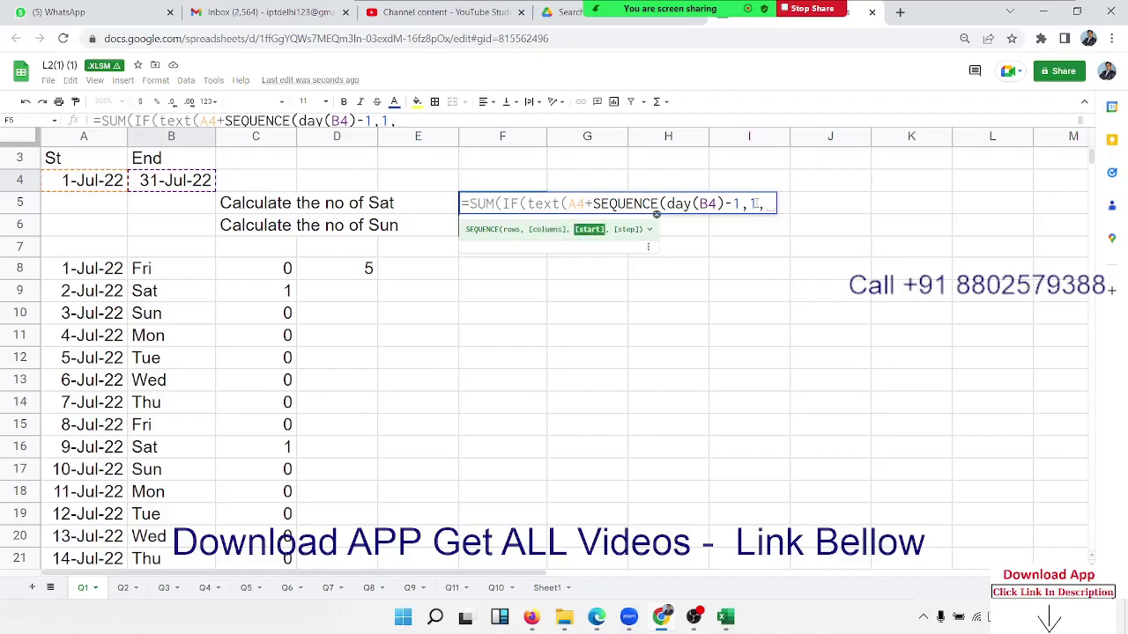
{"action": "type", "text": "0,"}
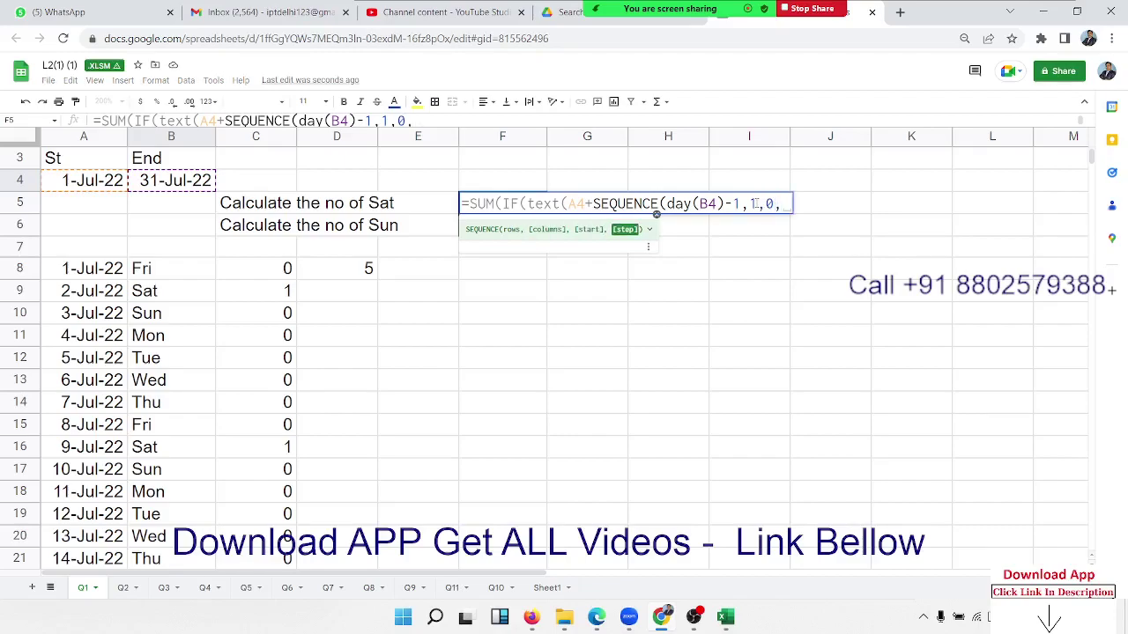
{"action": "type", "text": "1"}
{"action": "type", "text": ")"}
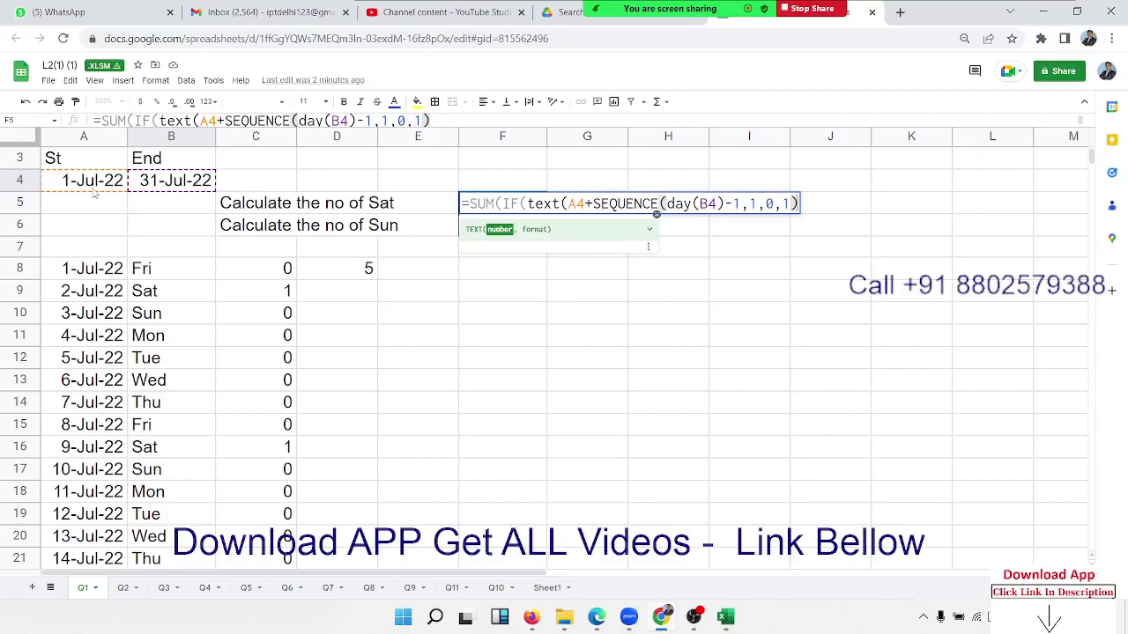
- Finish with ,"DDD")="Sat",1,0)) and commit as an ArrayFormula returning 5
{"action": "type", "text": ","}
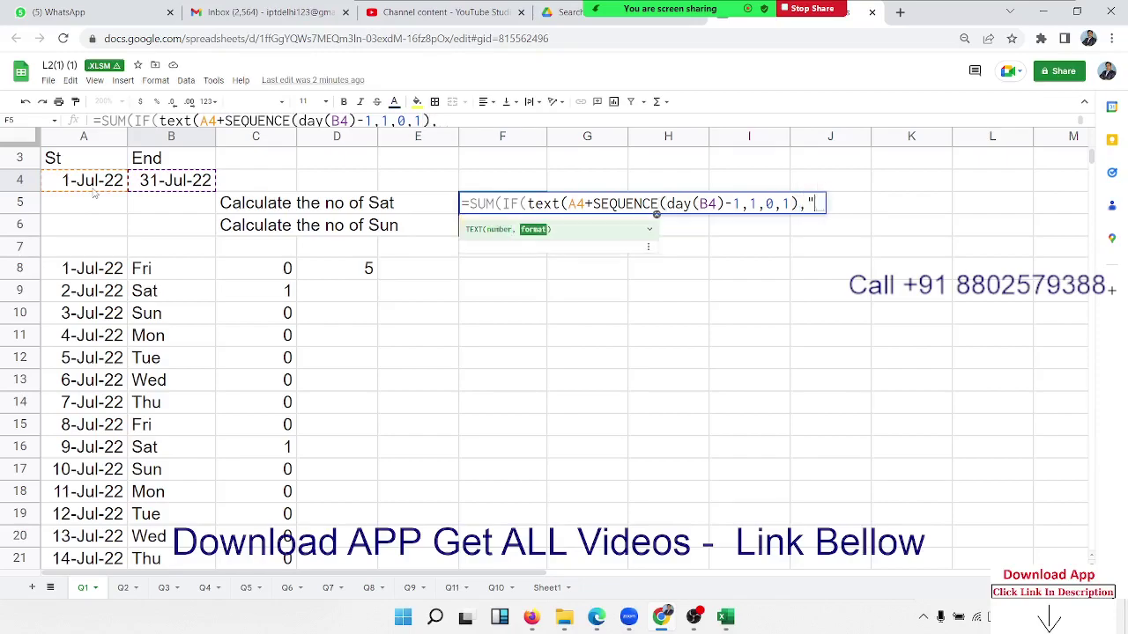
{"action": "type", "text": "\"DDD"}
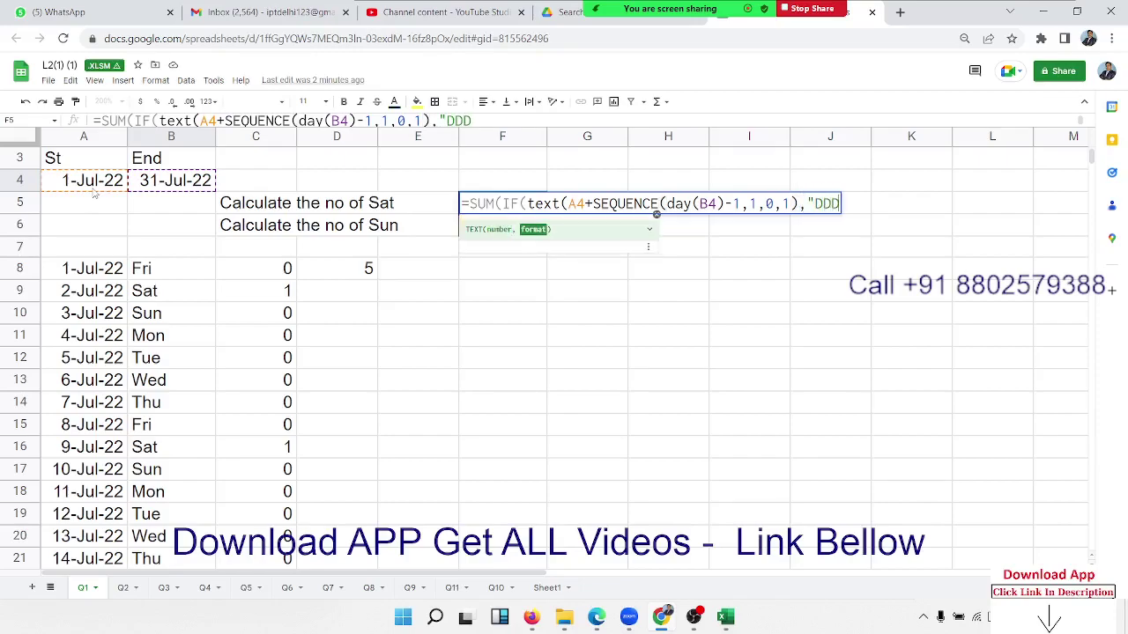
{"action": "type", "text": "\")="}
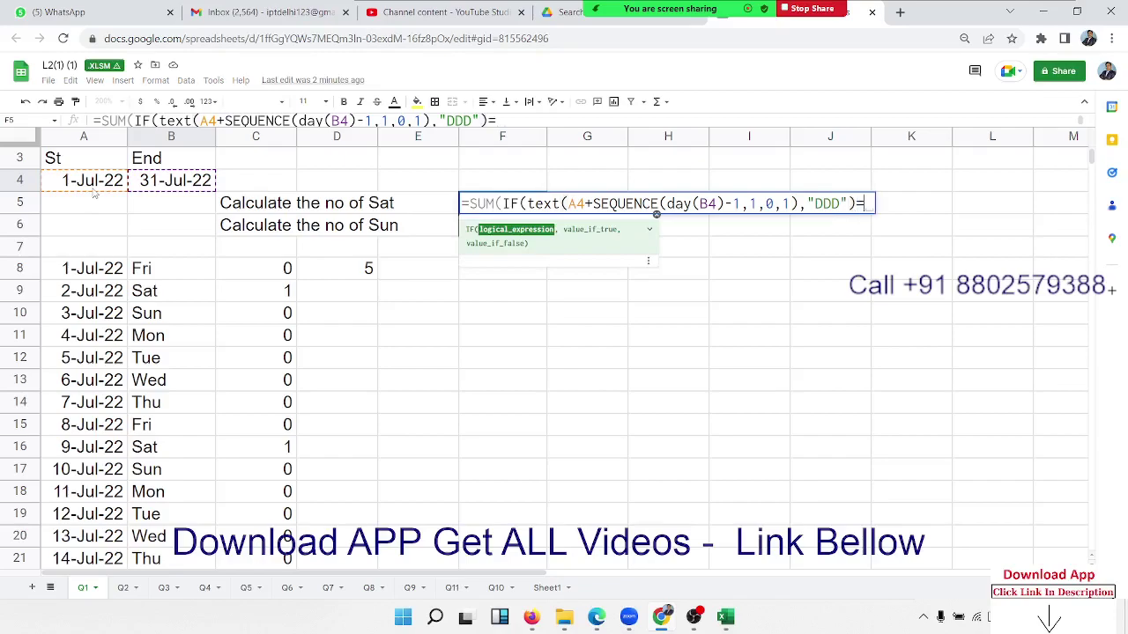
{"action": "type", "text": "\"Sat"}
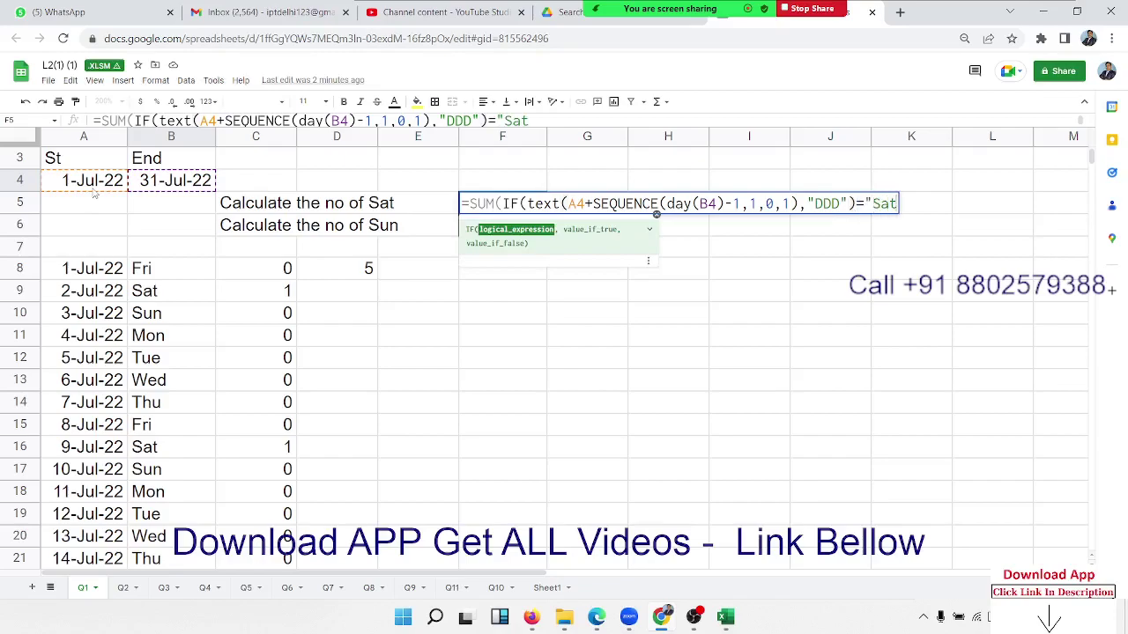
{"action": "type", "text": "\",1"}
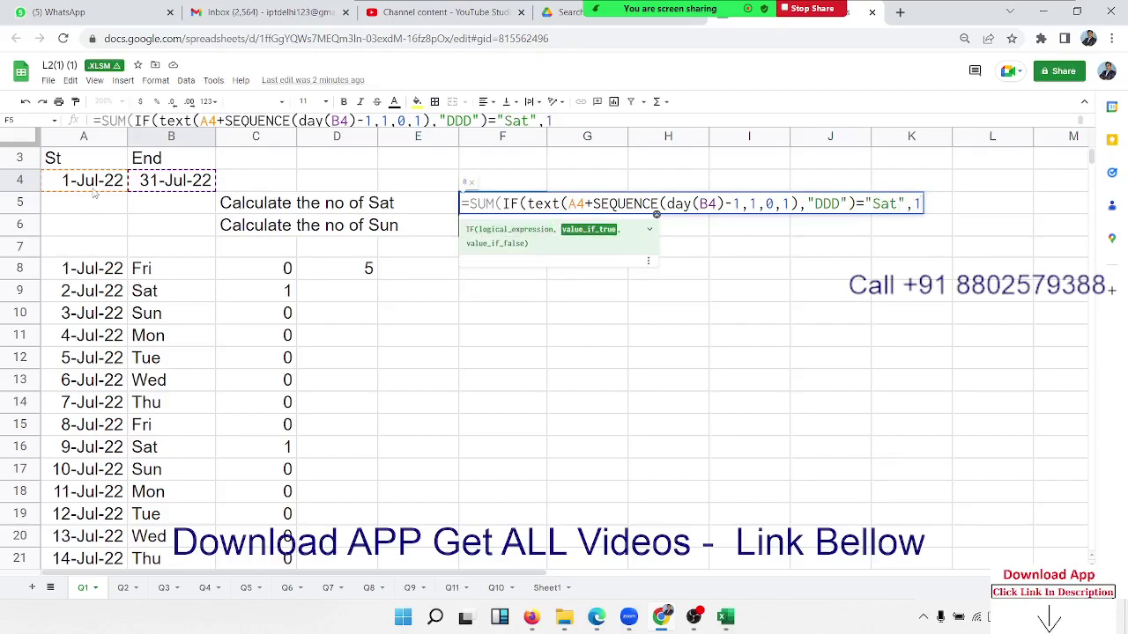
{"action": "type", "text": ",0)"}
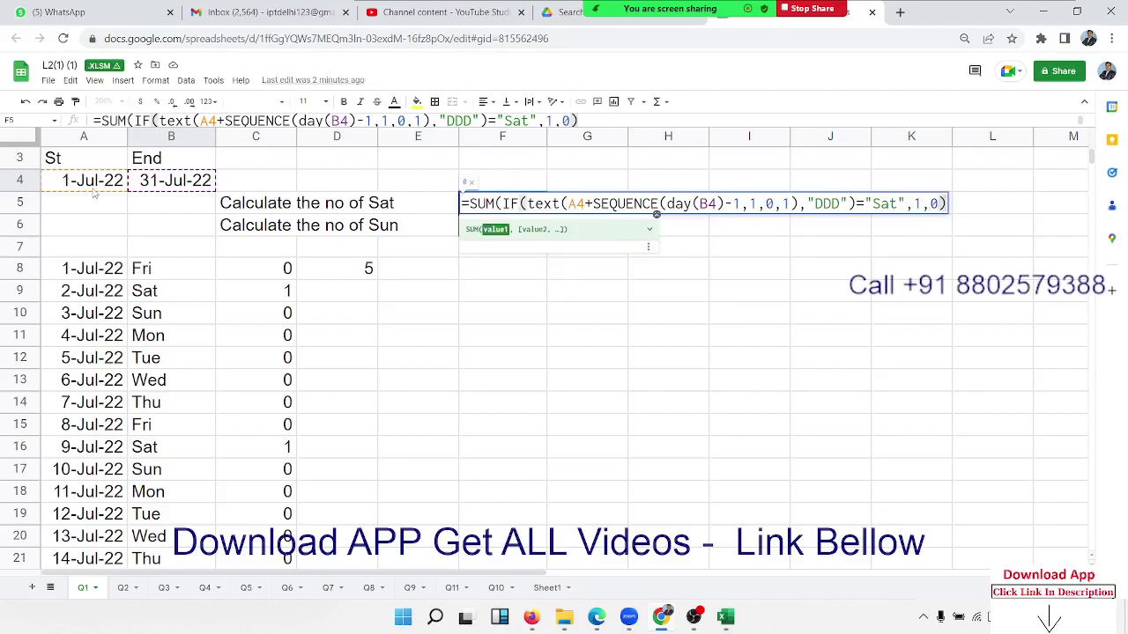
{"action": "key", "text": "ctrl+shift+Return"}
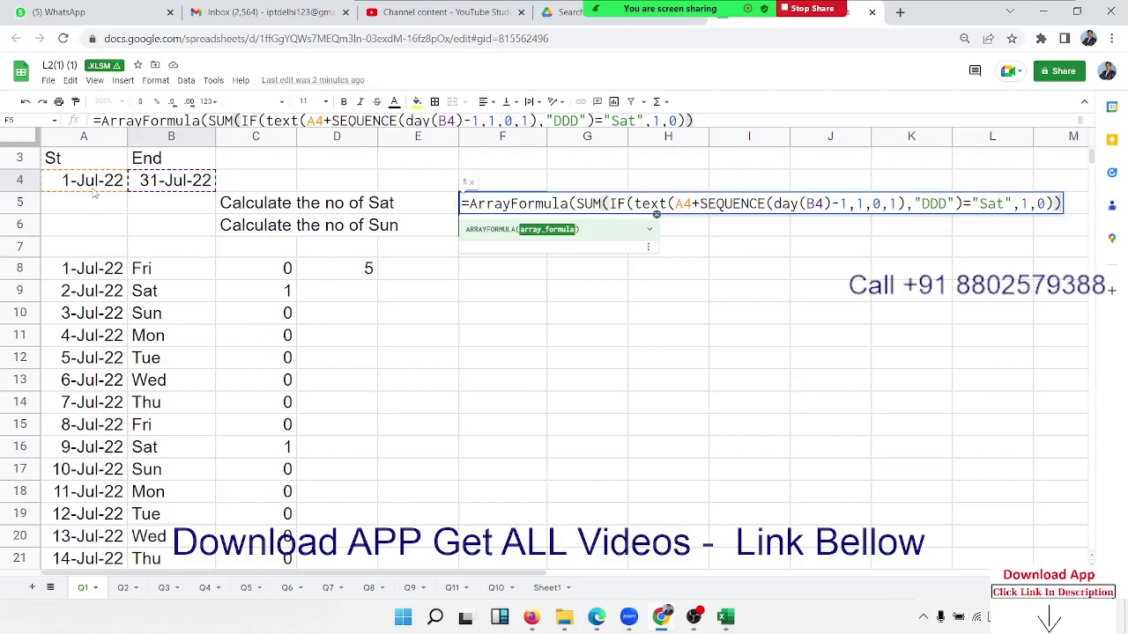
{"action": "key", "text": "Return"}
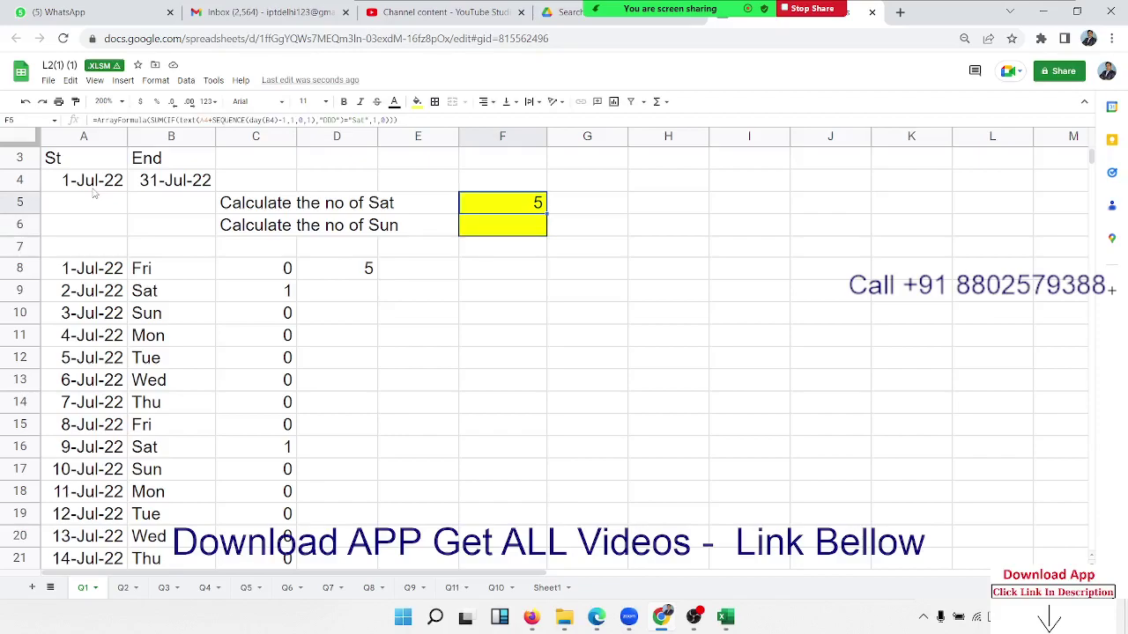
- Swap F5's SEQUENCE(day(B4)-1,1,0,1) for row(1:30), then for the list {0,1,…,10}
{"action": "double_click", "coordinate": [499, 214]}
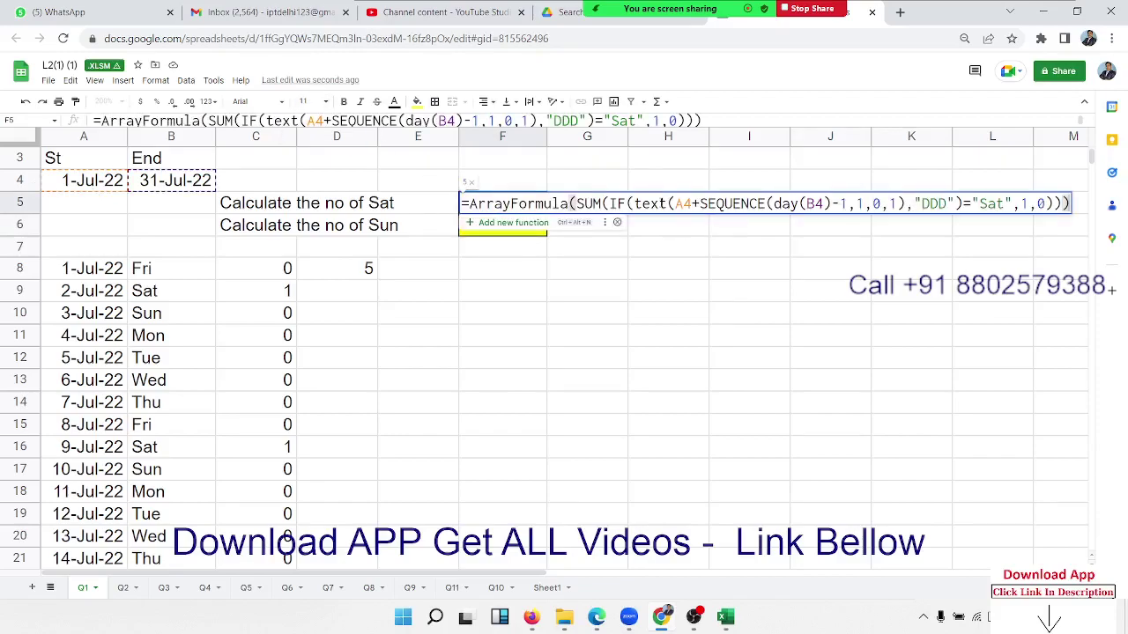
{"action": "left_click", "coordinate": [663, 204]}
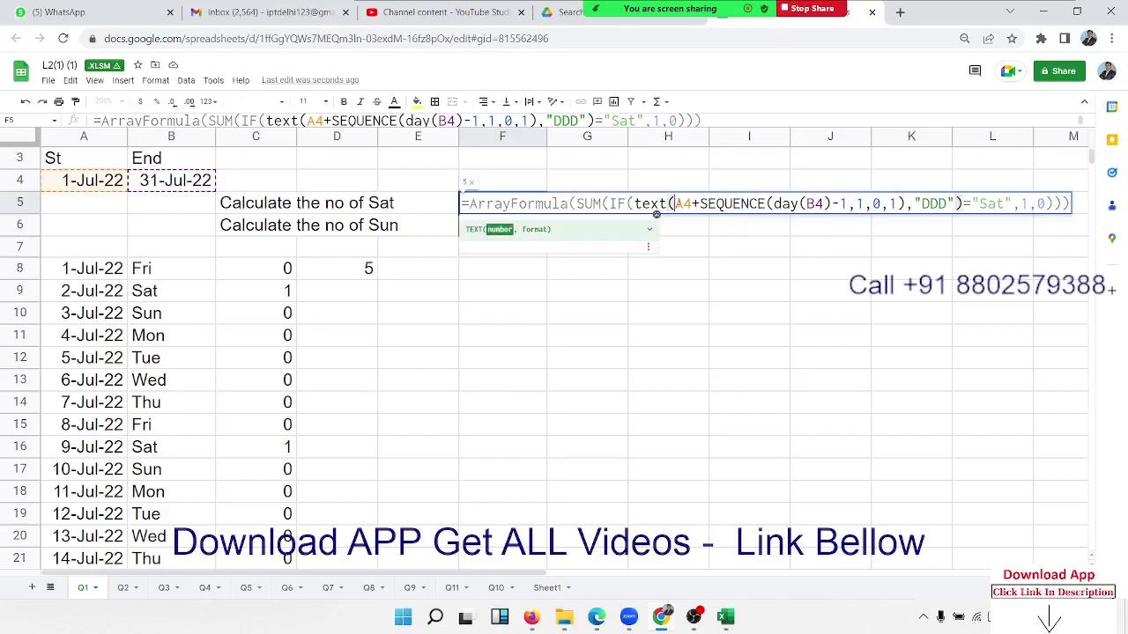
{"action": "left_click", "coordinate": [691, 203]}
{"action": "left_click_drag", "start_coordinate": [698, 204], "coordinate": [904, 207]}
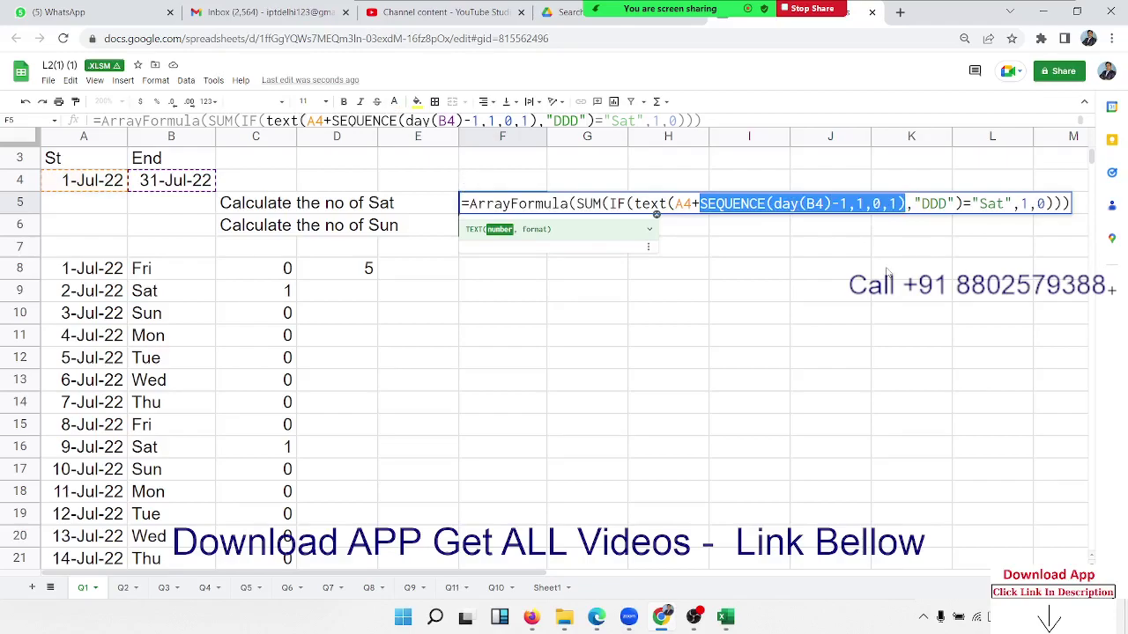
{"action": "key", "text": "ctrl+x"}
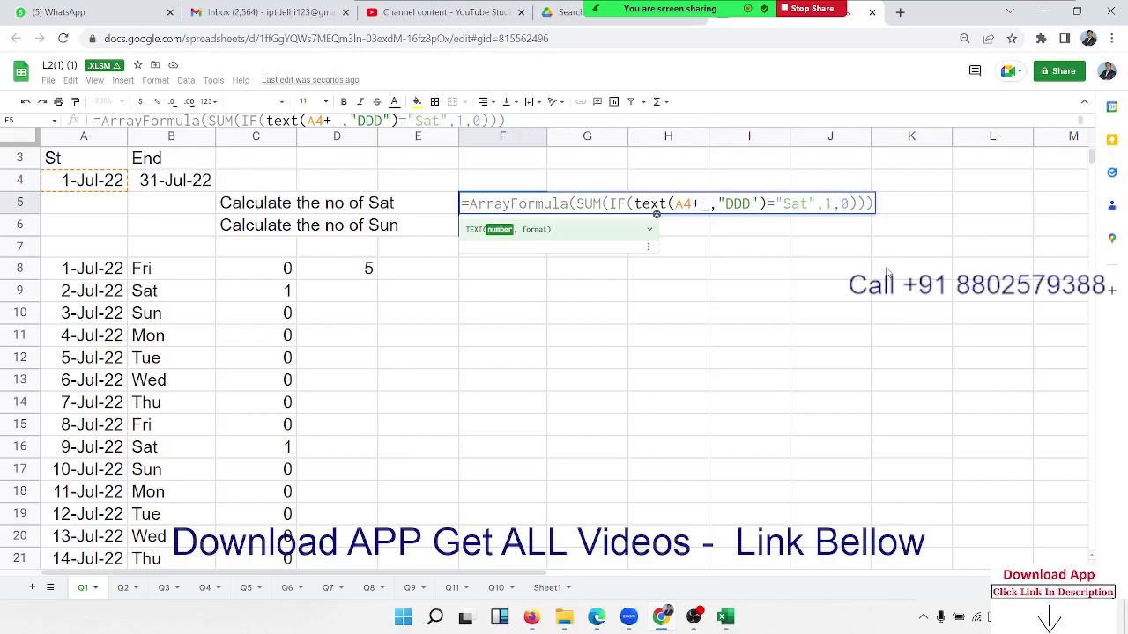
{"action": "type", "text": "r"}
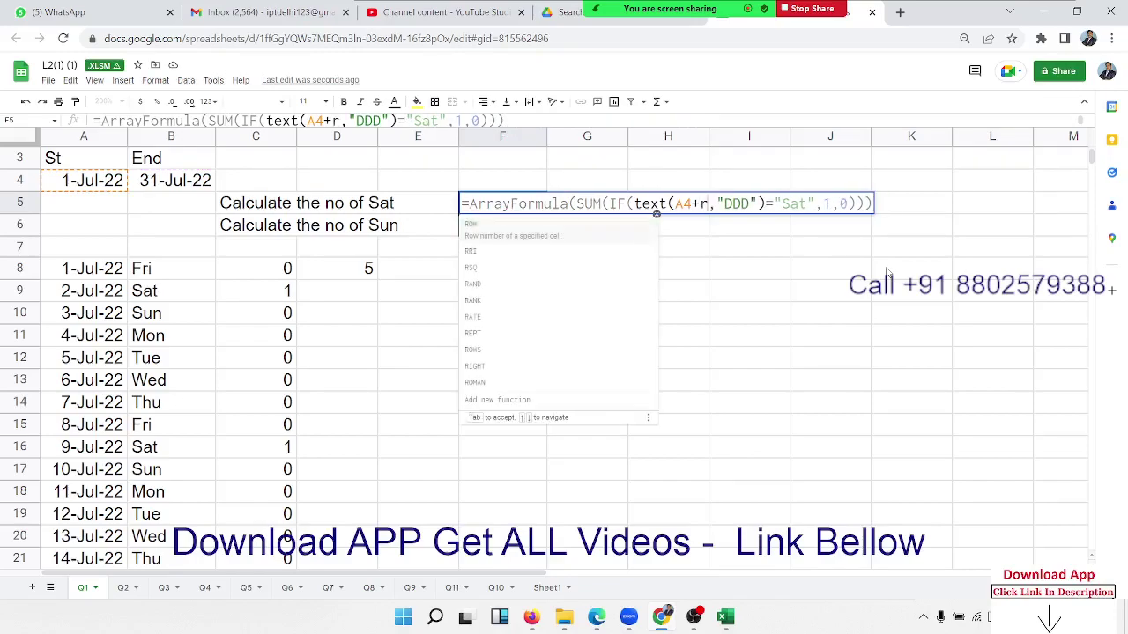
{"action": "type", "text": "ow("}
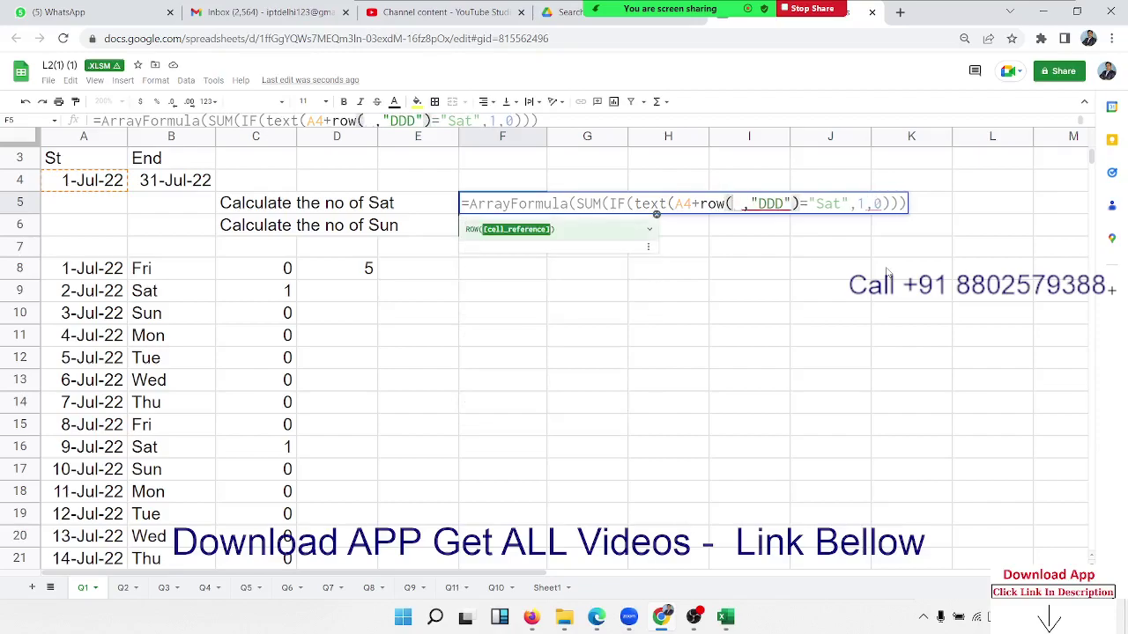
{"action": "type", "text": "1:3"}
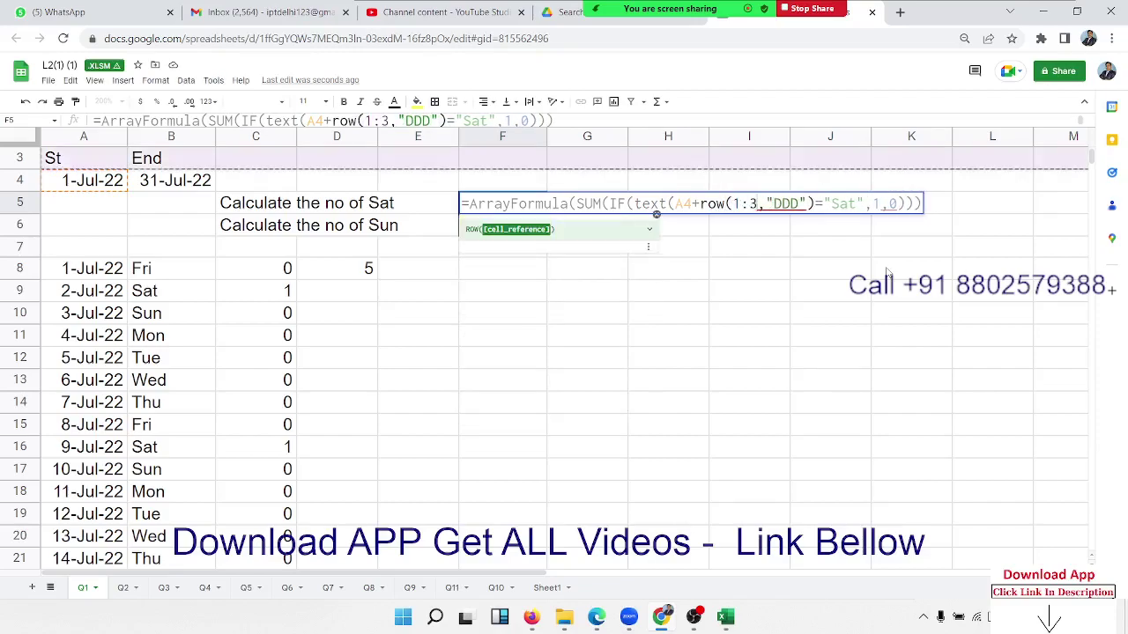
{"action": "type", "text": "0)"}
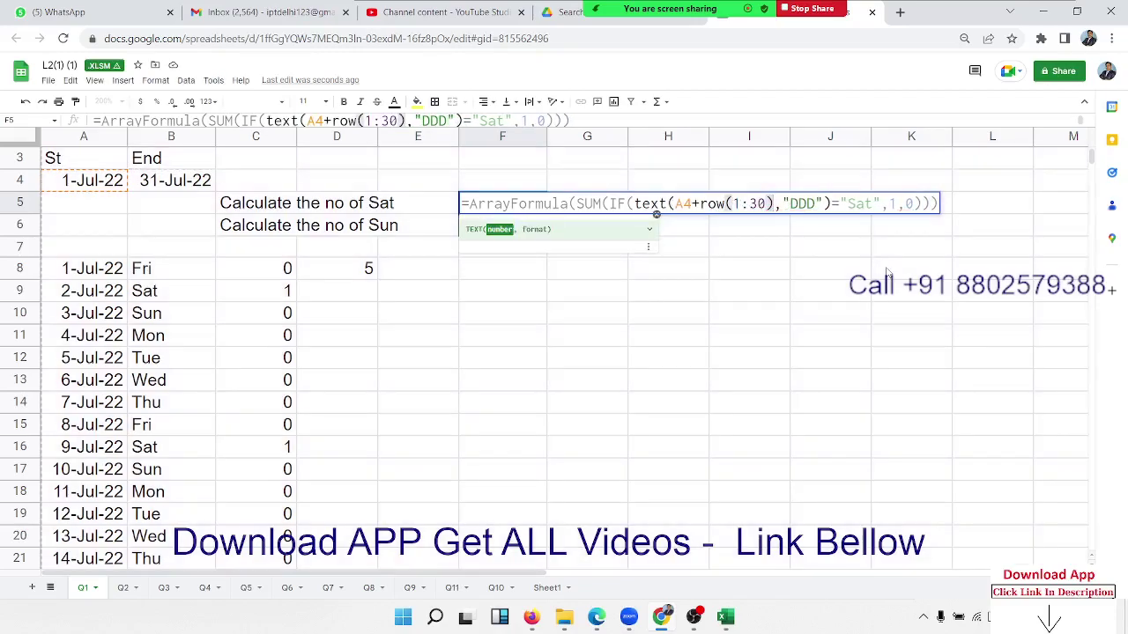
{"action": "key", "text": "BackSpace"}
{"action": "key", "text": "BackSpace"}
{"action": "key", "text": "BackSpace"}
{"action": "key", "text": "BackSpace"}
{"action": "key", "text": "BackSpace"}
{"action": "key", "text": "BackSpace"}
{"action": "key", "text": "BackSpace"}
{"action": "key", "text": "BackSpace"}
{"action": "key", "text": "BackSpace"}
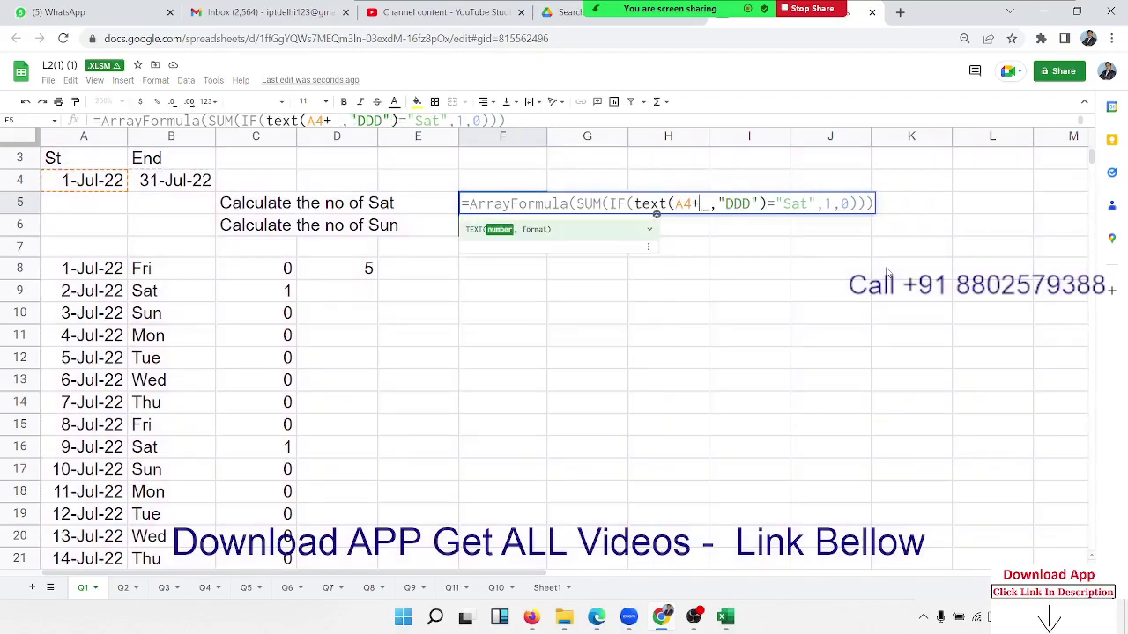
{"action": "type", "text": "{0"}
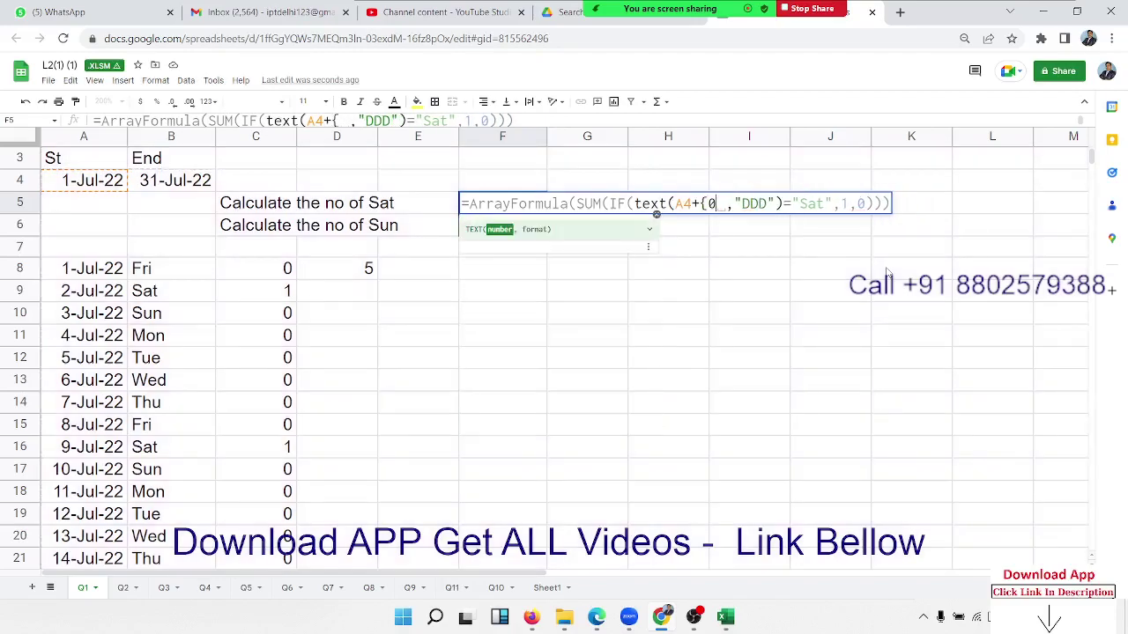
{"action": "type", "text": ",1,2,3,4"}
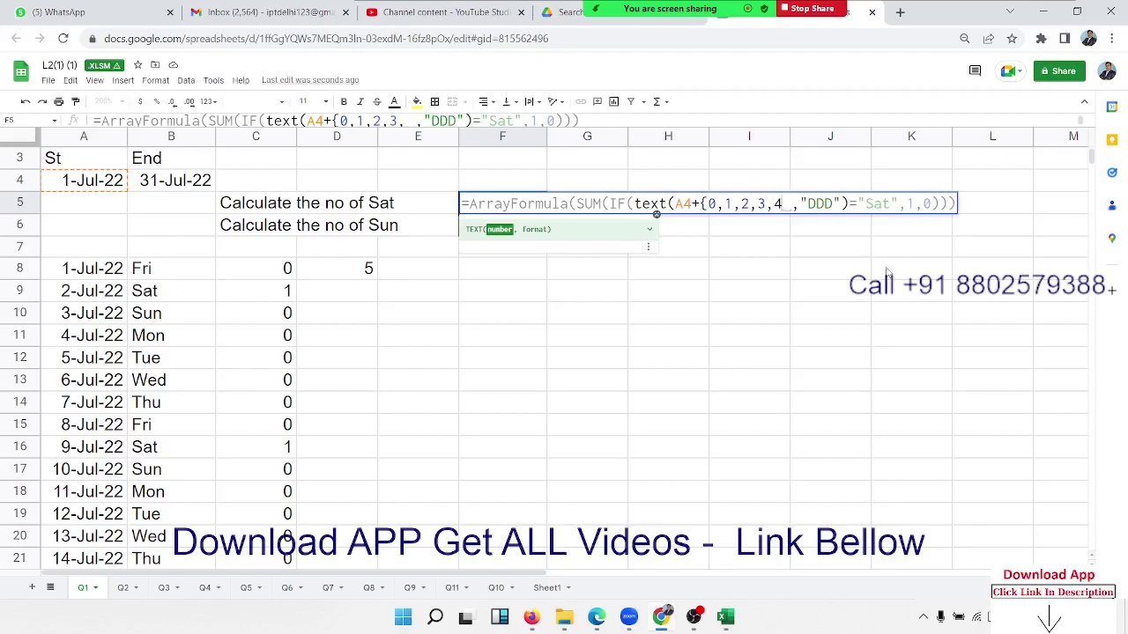
{"action": "type", "text": ",5,6,7,8,9,"}
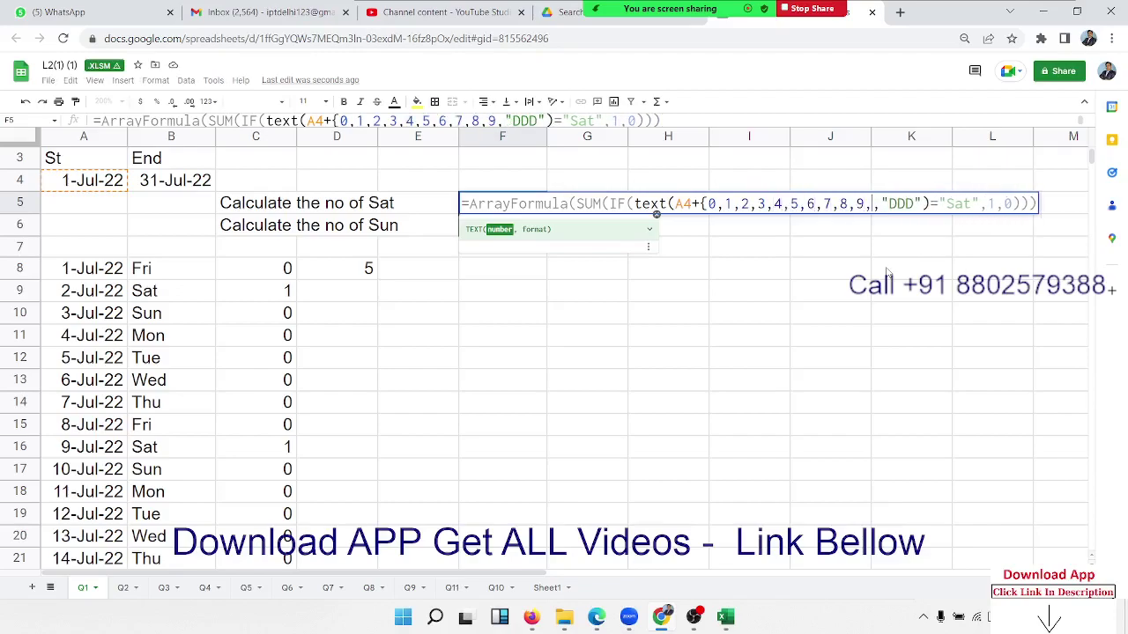
{"action": "type", "text": "7"}
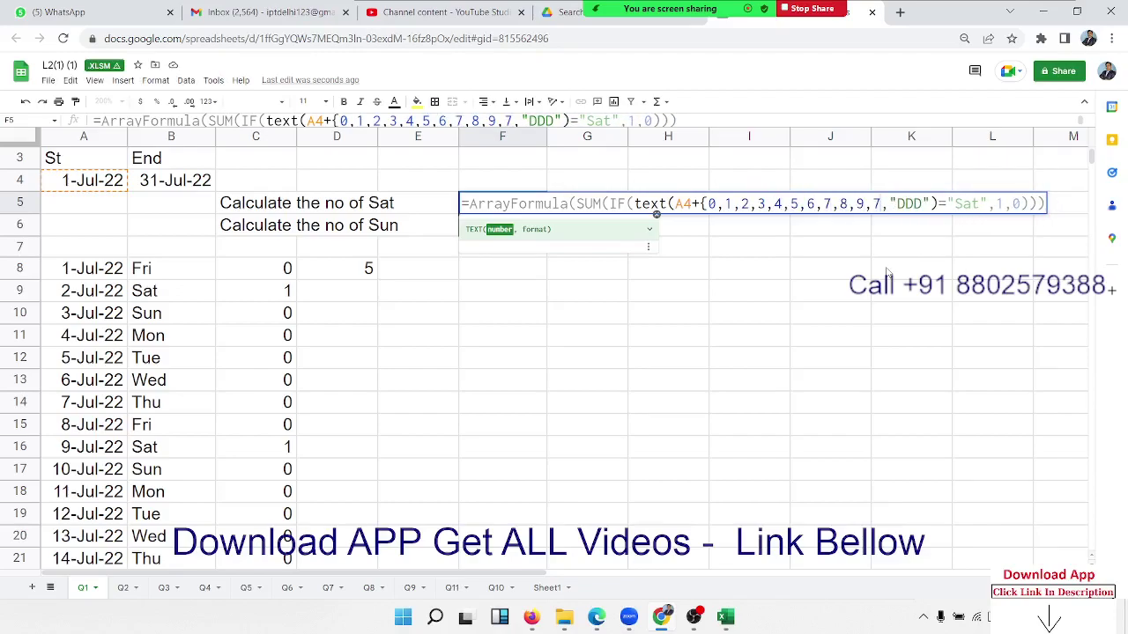
{"action": "key", "text": "BackSpace"}
{"action": "type", "text": "10"}
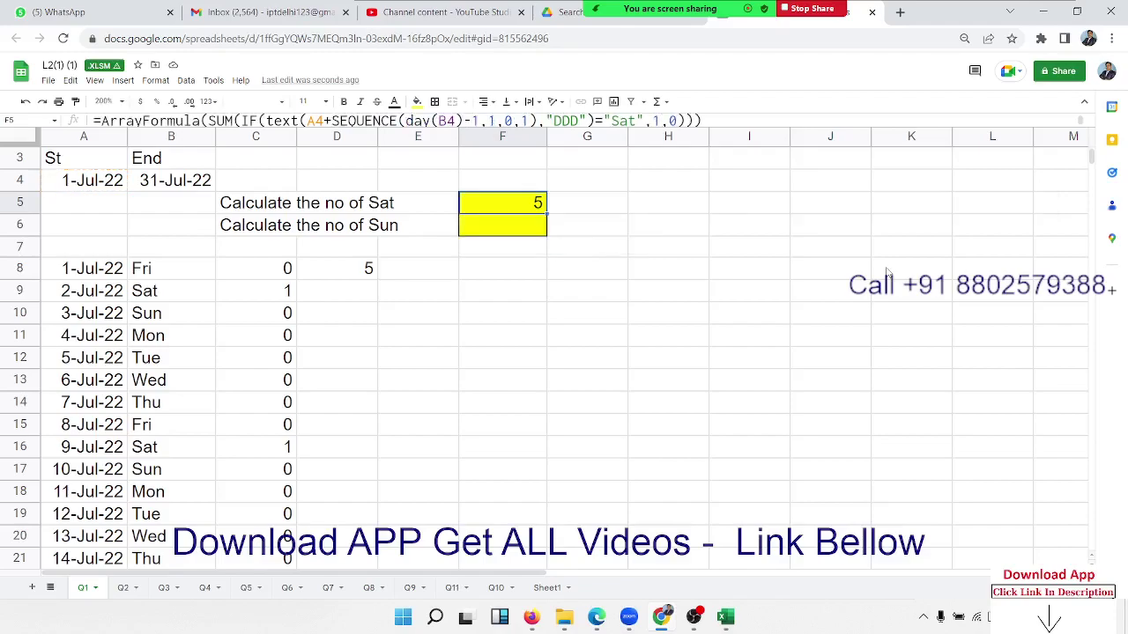
- Change SEQUENCE's row count in F5 from day(B4)-1 to (B4-A4)-1
{"action": "double_click", "coordinate": [536, 203]}
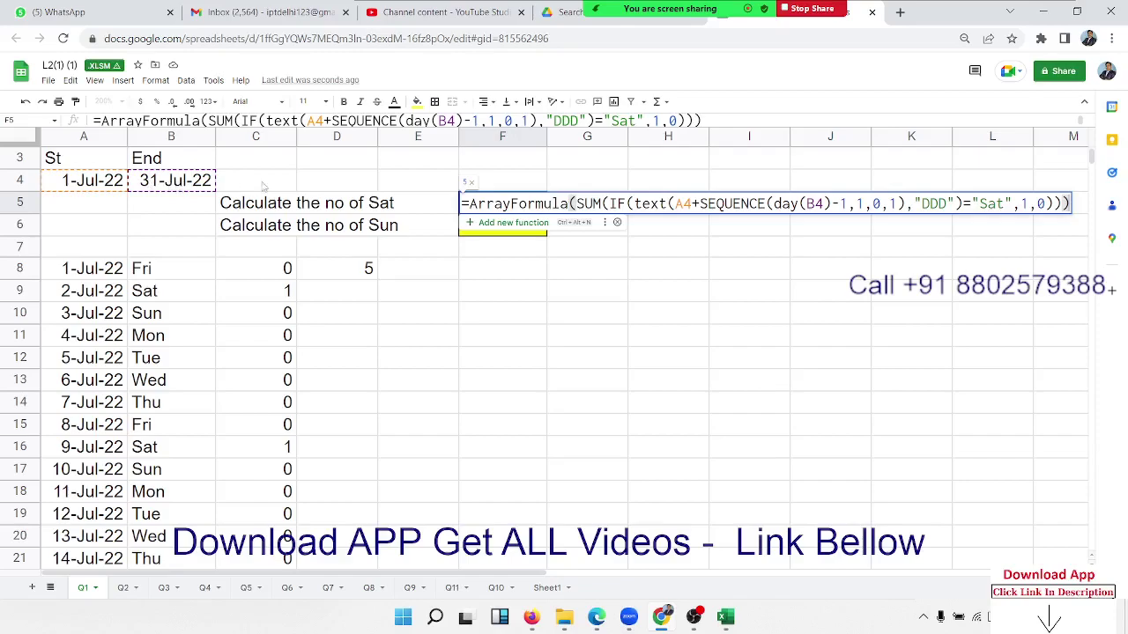
{"action": "left_click", "coordinate": [798, 204]}
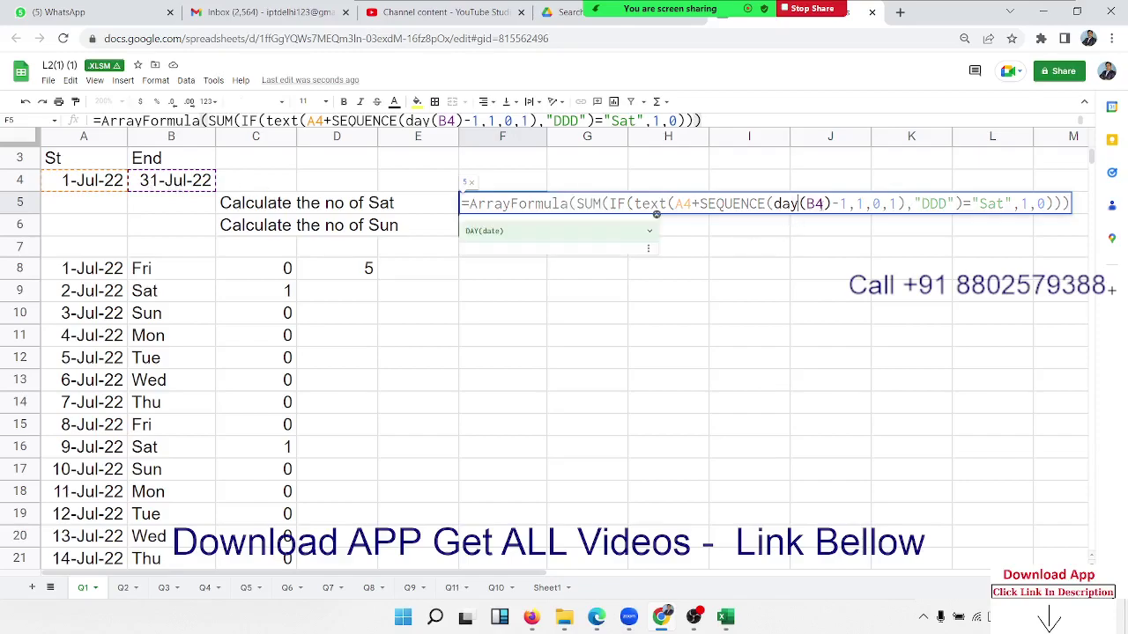
{"action": "left_click", "coordinate": [831, 204]}
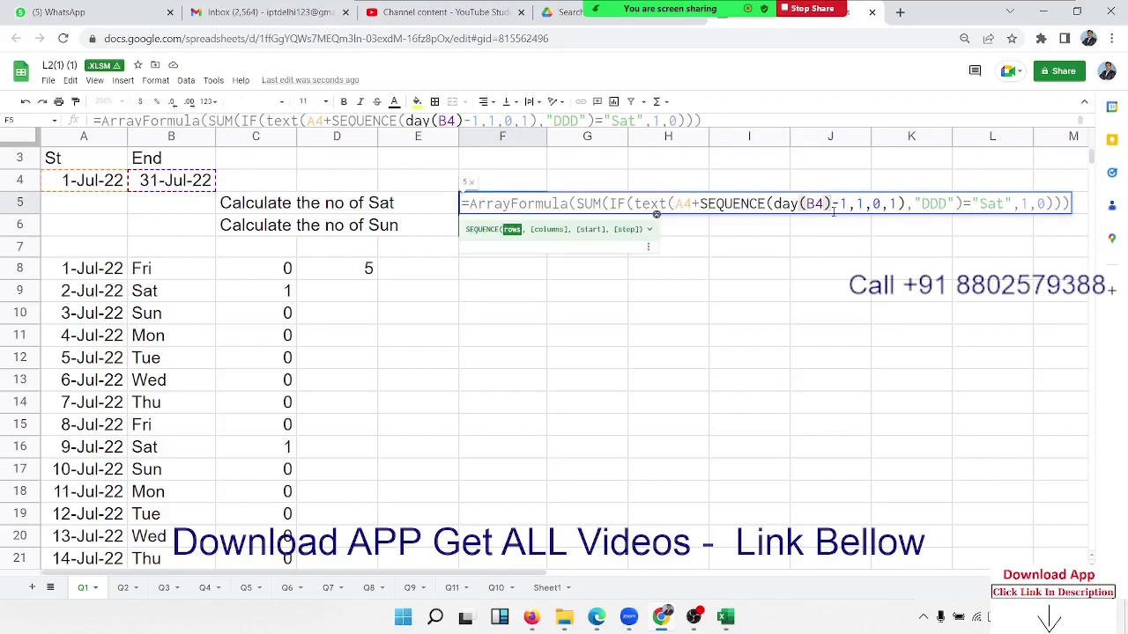
{"action": "key", "text": "BackSpace"}
{"action": "key", "text": "BackSpace"}
{"action": "key", "text": "BackSpace"}
{"action": "key", "text": "BackSpace"}
{"action": "key", "text": "BackSpace"}
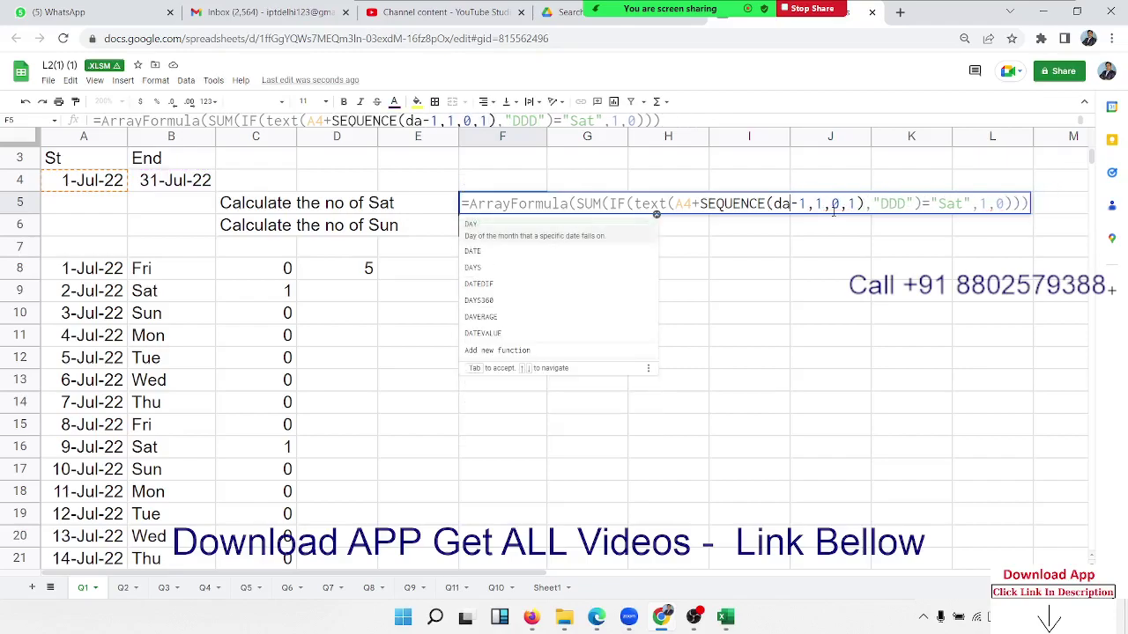
{"action": "key", "text": "BackSpace"}
{"action": "key", "text": "BackSpace"}
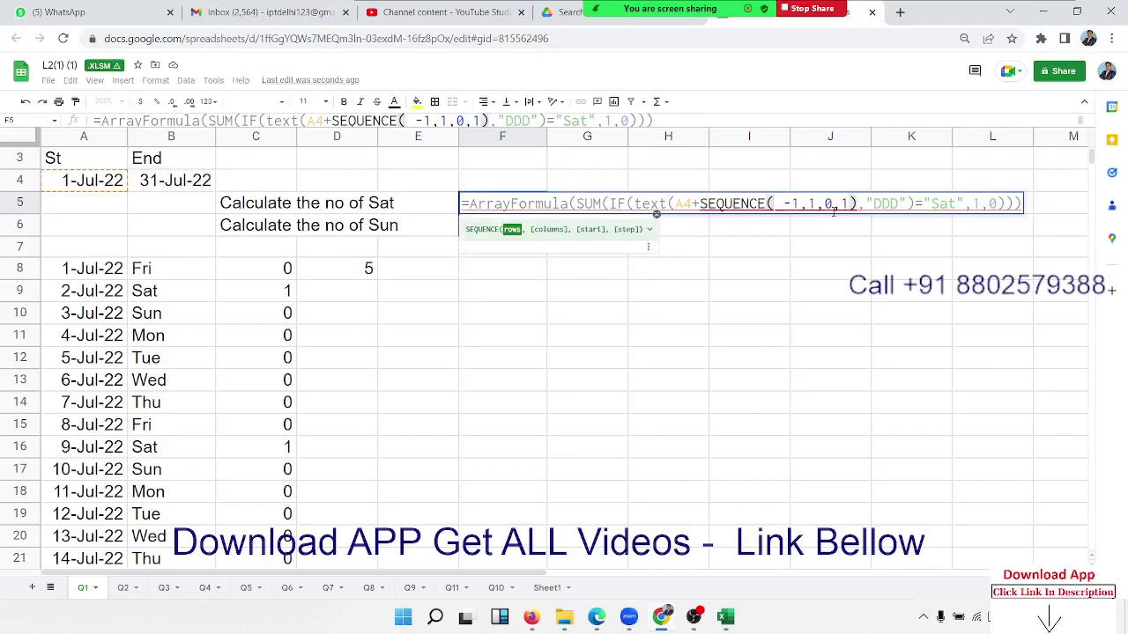
{"action": "type", "text": "("}
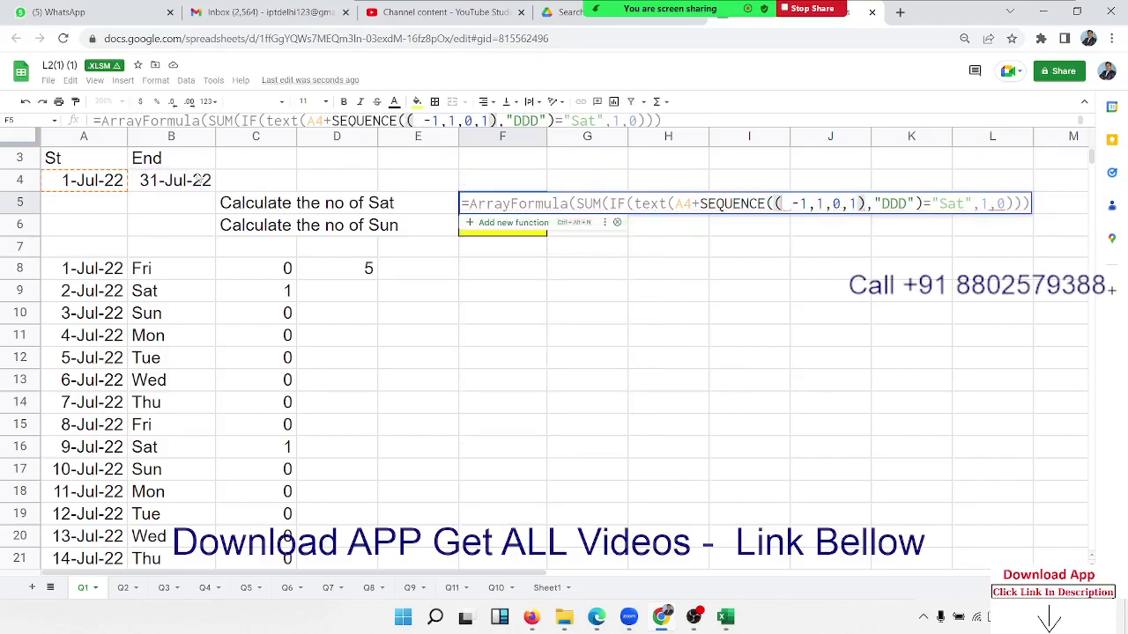
{"action": "left_click", "coordinate": [188, 180]}
{"action": "type", "text": "-"}
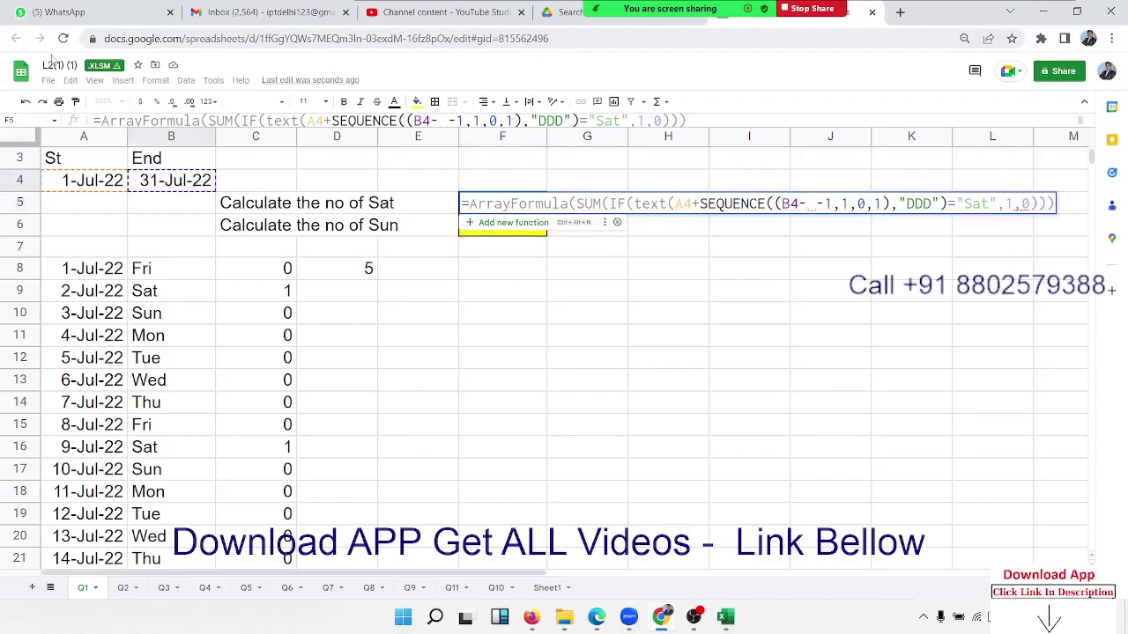
{"action": "left_click", "coordinate": [81, 181]}
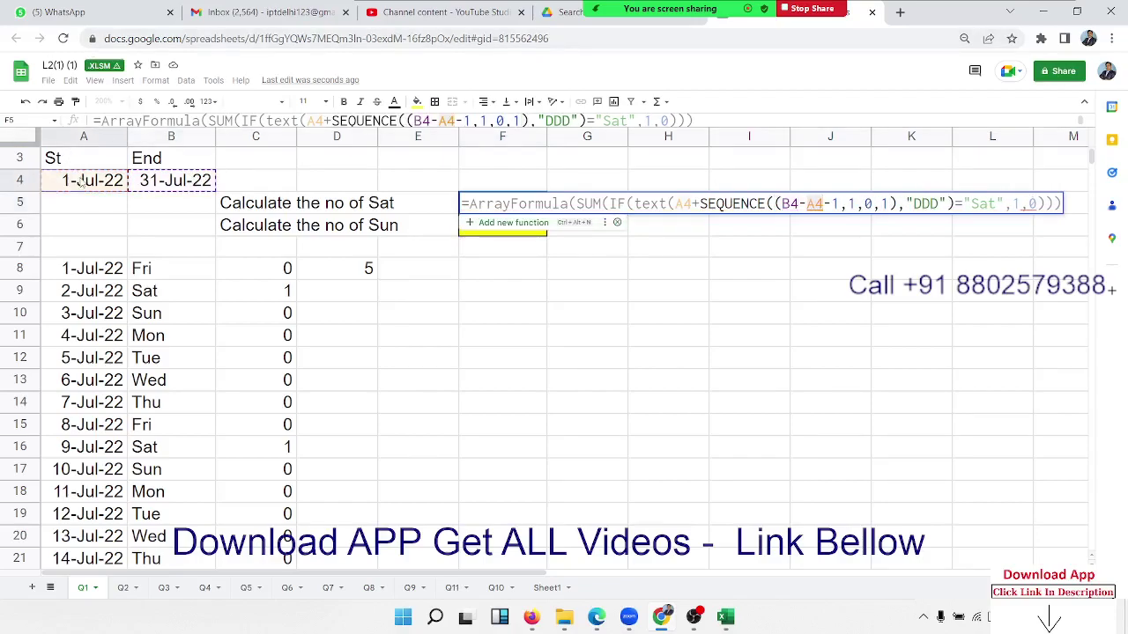
{"action": "type", "text": ")"}
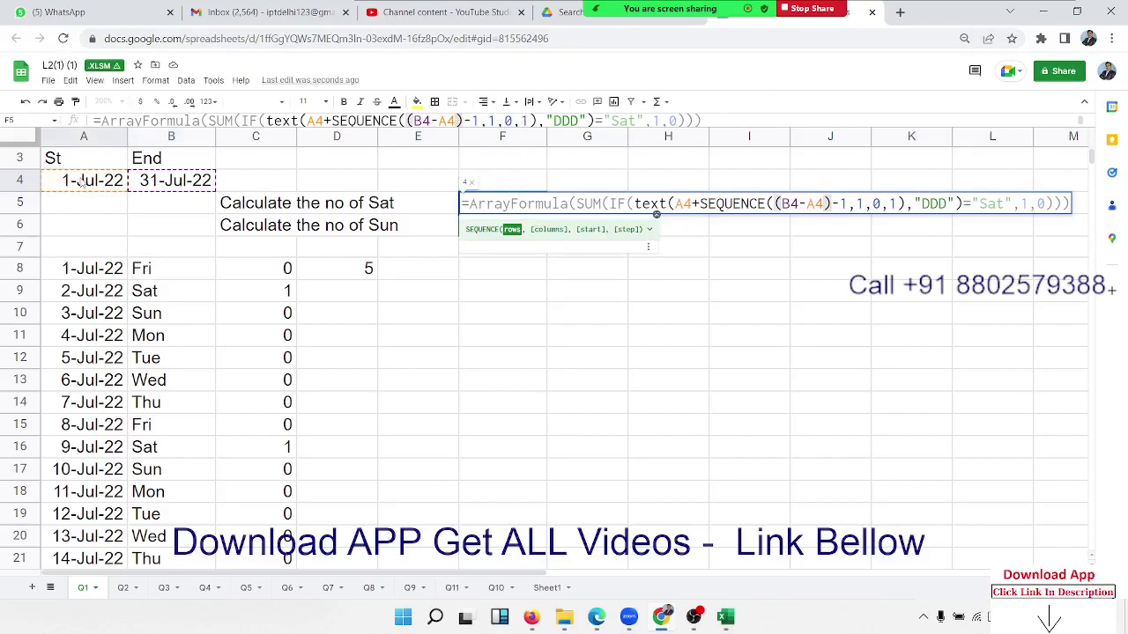
{"action": "key", "text": "Return"}
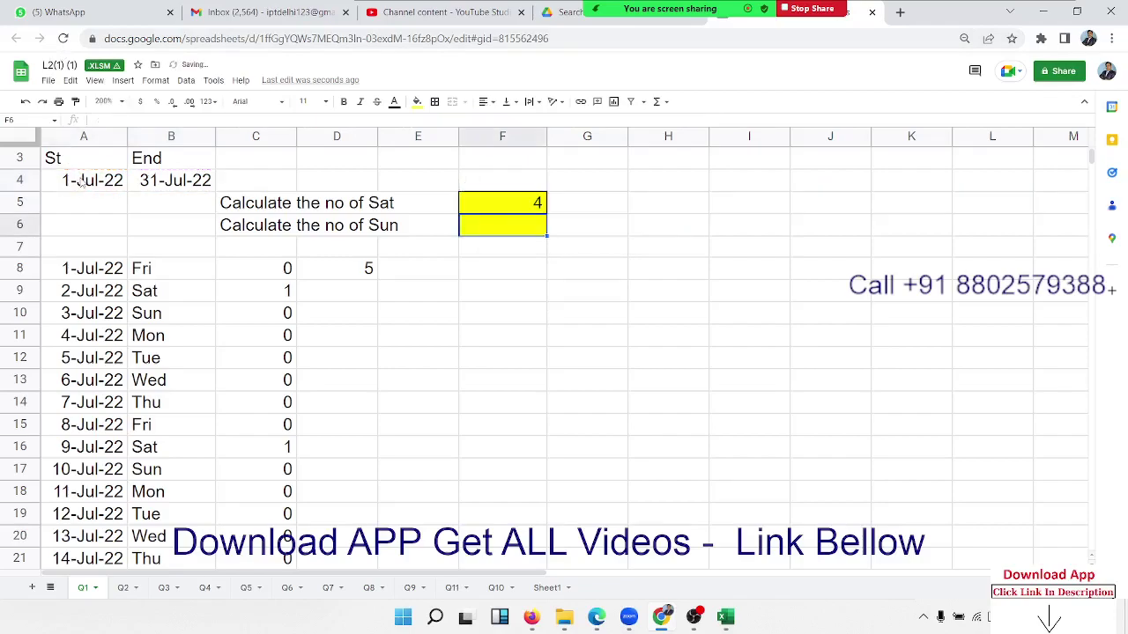
{"action": "key", "text": "Up"}
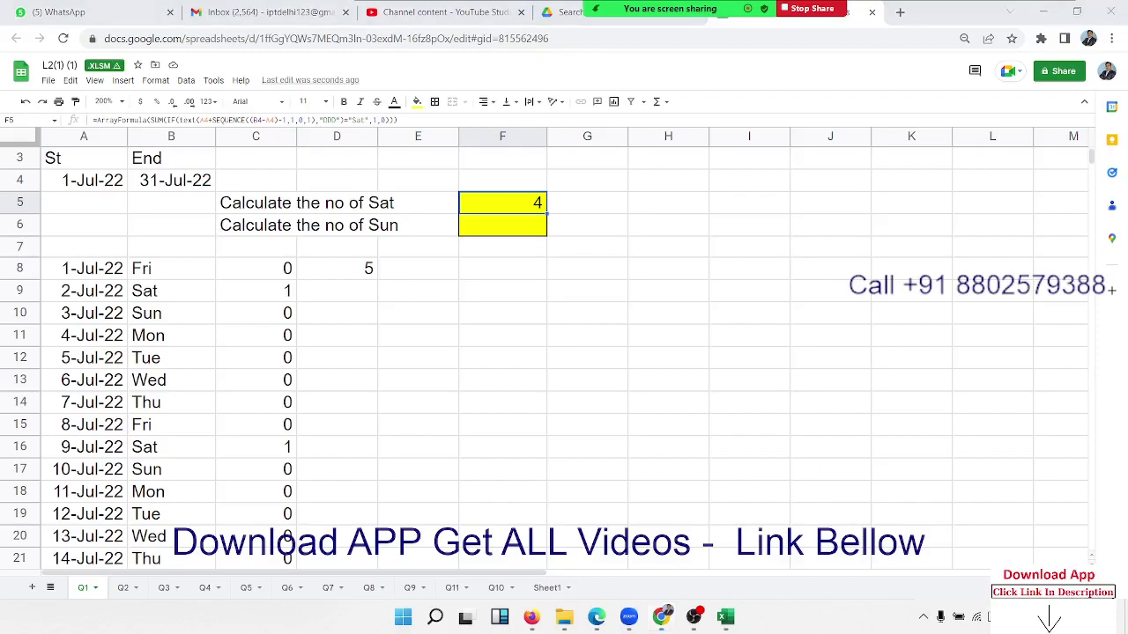
{"action": "left_click", "coordinate": [1093, 617]}
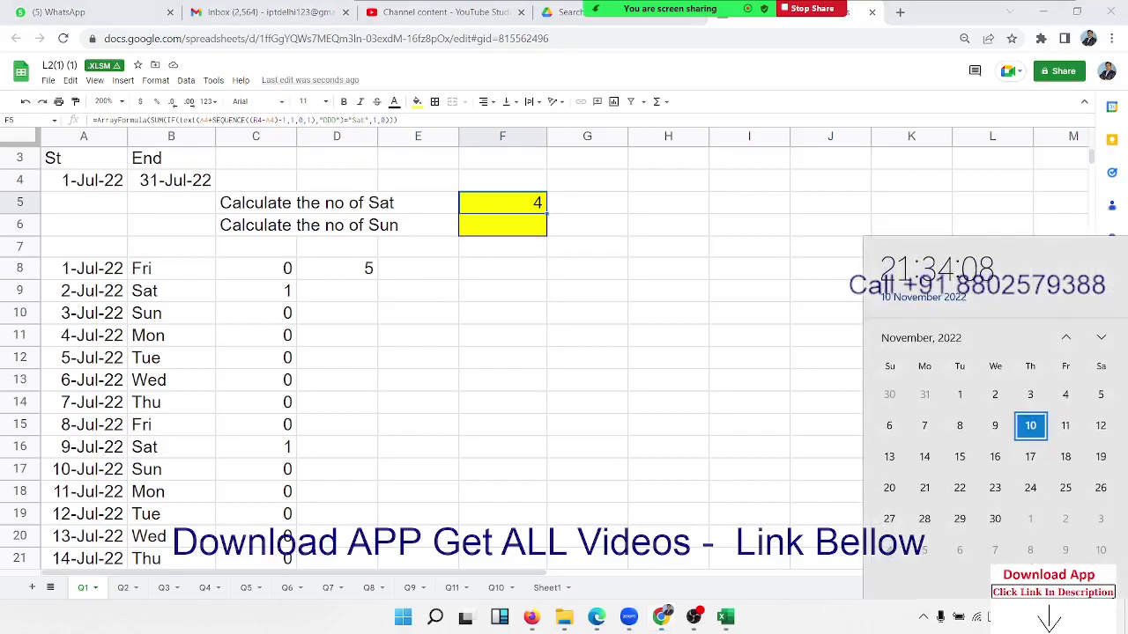
{"action": "left_click", "coordinate": [1066, 339]}
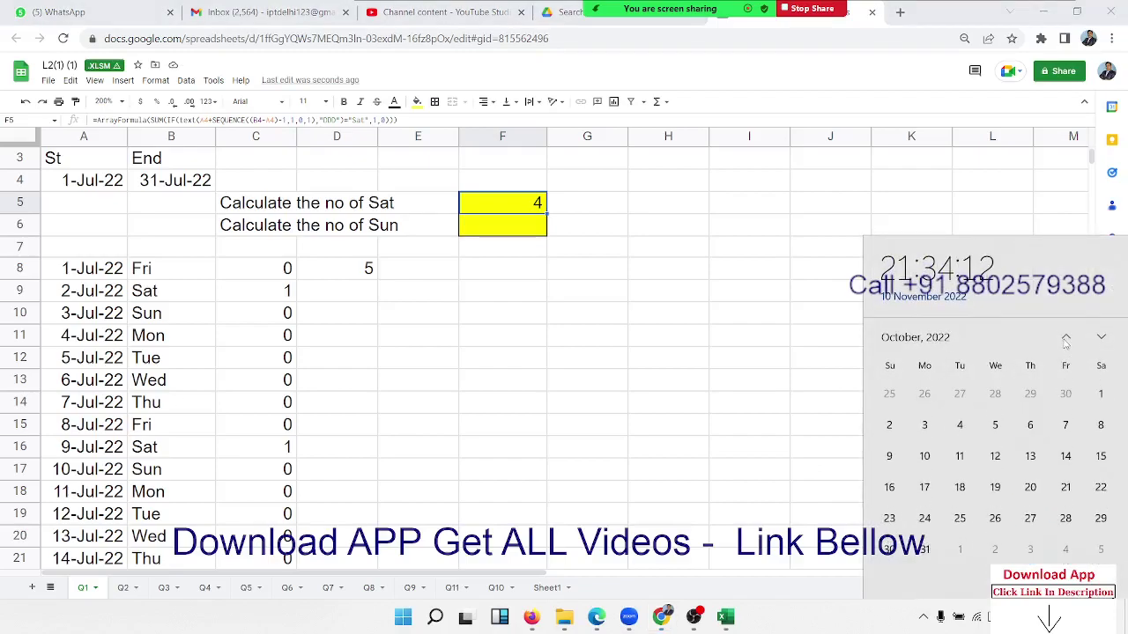
{"action": "left_click", "coordinate": [1066, 339]}
{"action": "left_click", "coordinate": [1066, 339]}
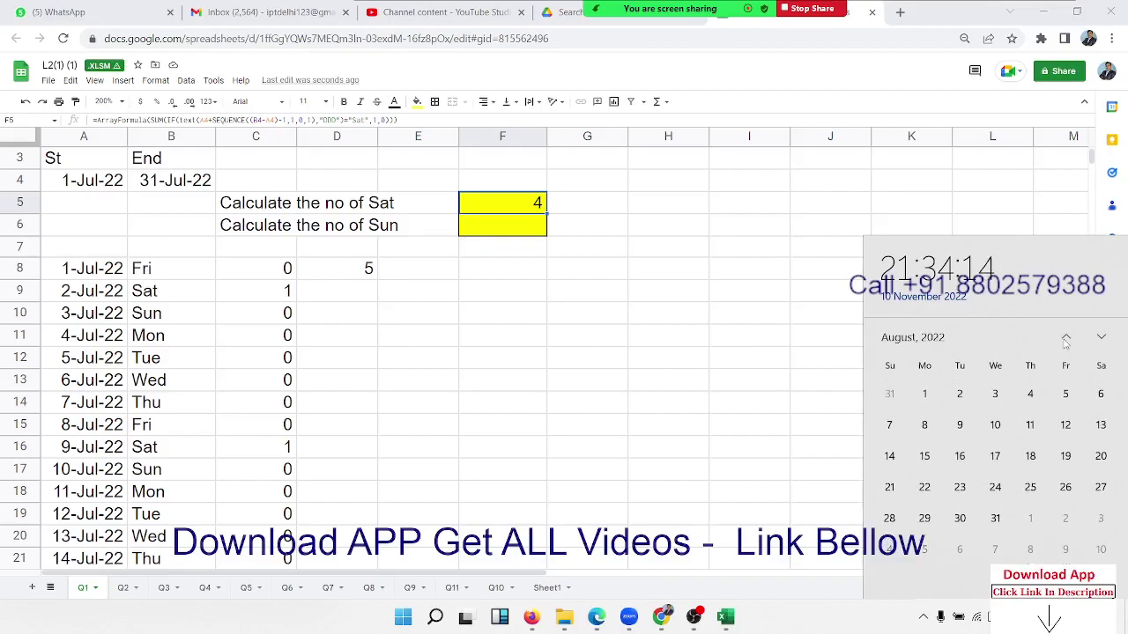
{"action": "left_click", "coordinate": [1066, 339]}
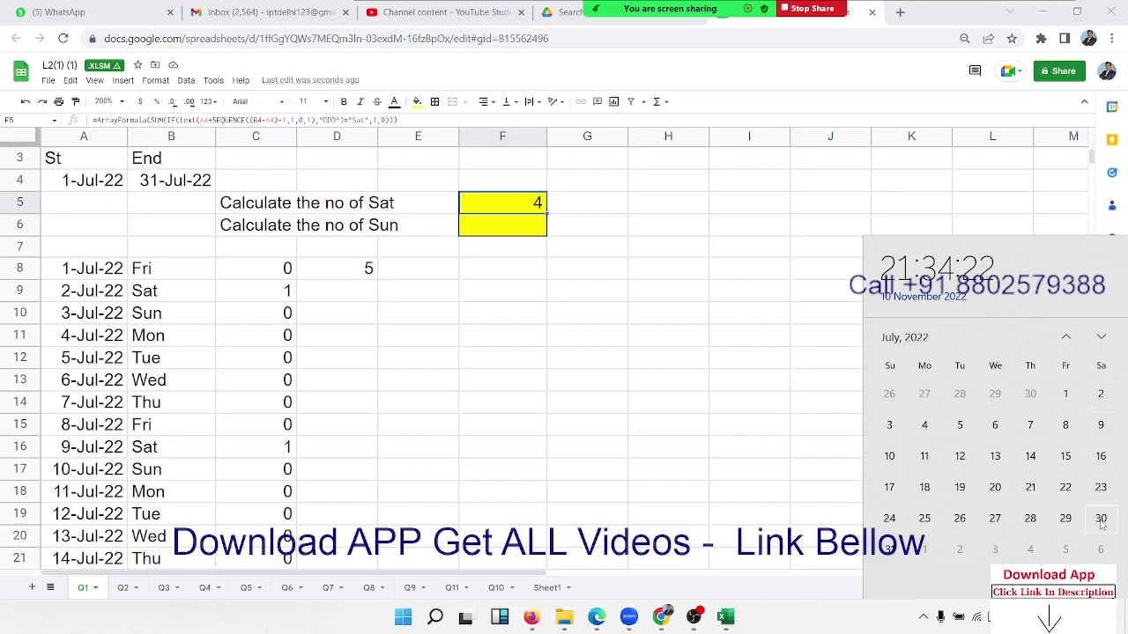
- Delete the -1 after (B4-A4) in F5's formula so it counts 5 Saturdays
{"action": "left_click", "coordinate": [510, 215]}
{"action": "double_click", "coordinate": [513, 204]}
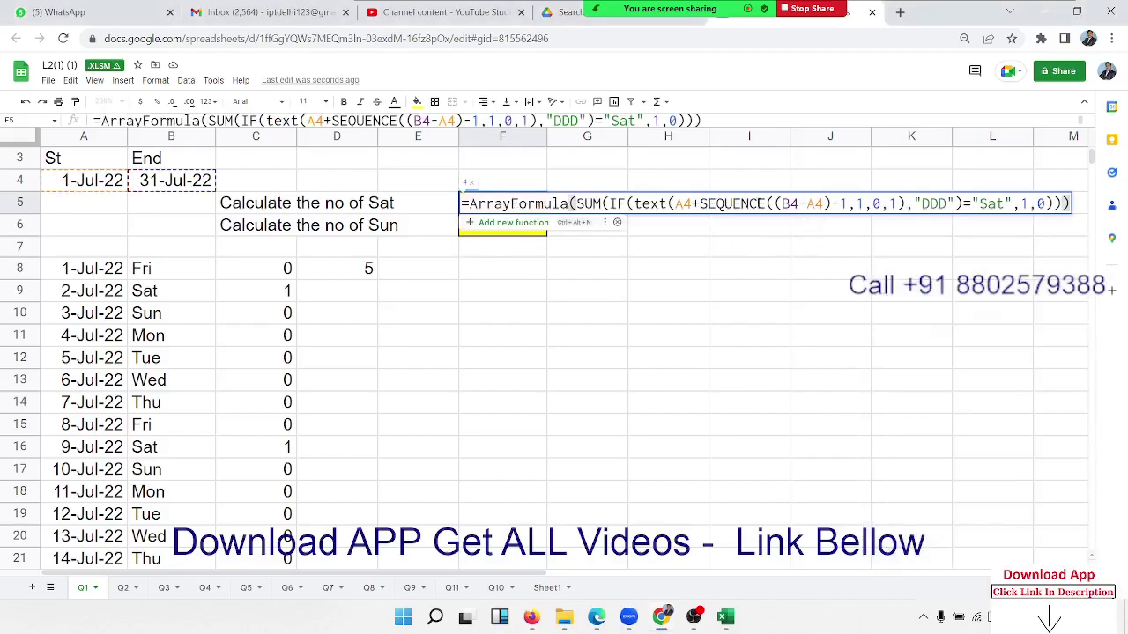
{"action": "left_click", "coordinate": [839, 205]}
{"action": "key", "text": "Left"}
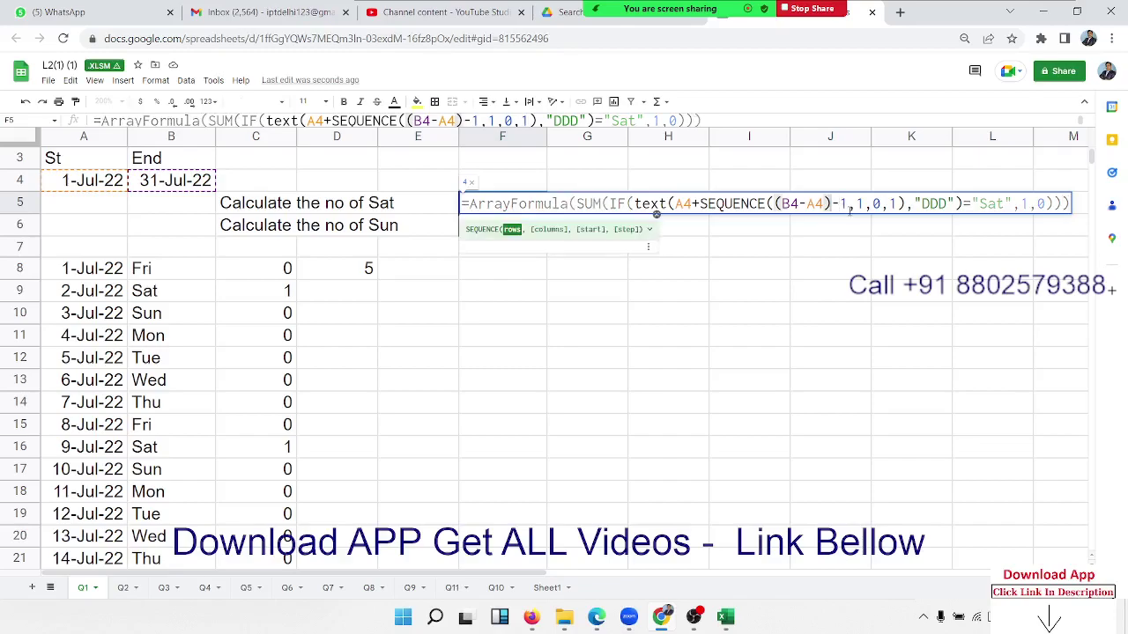
{"action": "key", "text": "Delete"}
{"action": "key", "text": "Delete"}
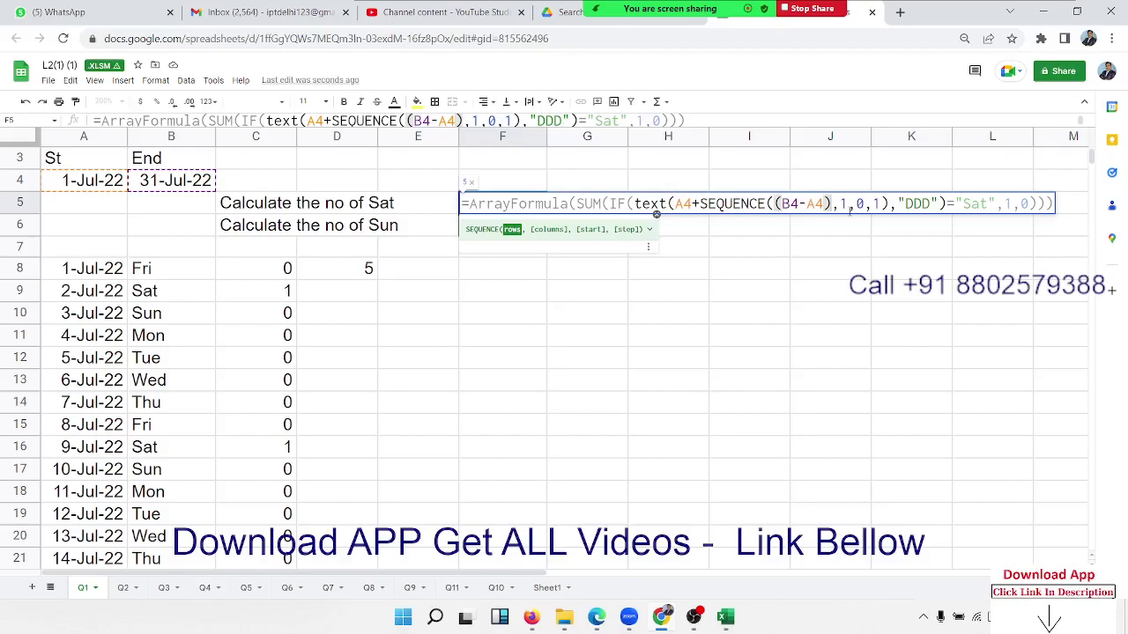
{"action": "key", "text": "Return"}
{"action": "key", "text": "Up"}
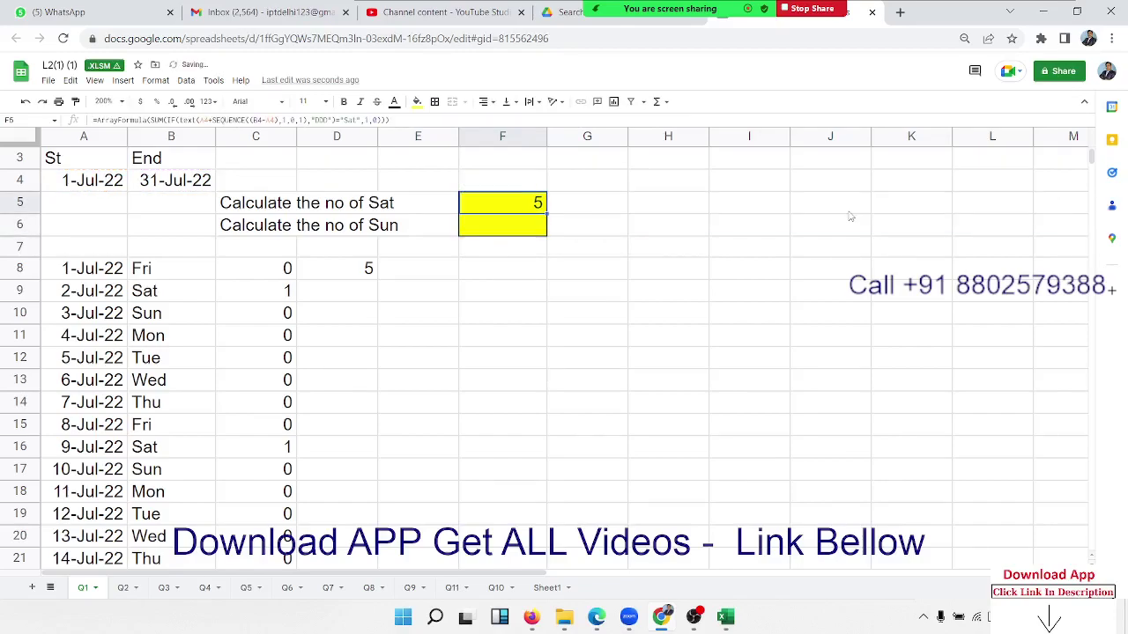
- Test =B4-A4 in C4, showing 30, then clear it and reopen F5's formula
{"action": "left_click", "coordinate": [1092, 616]}
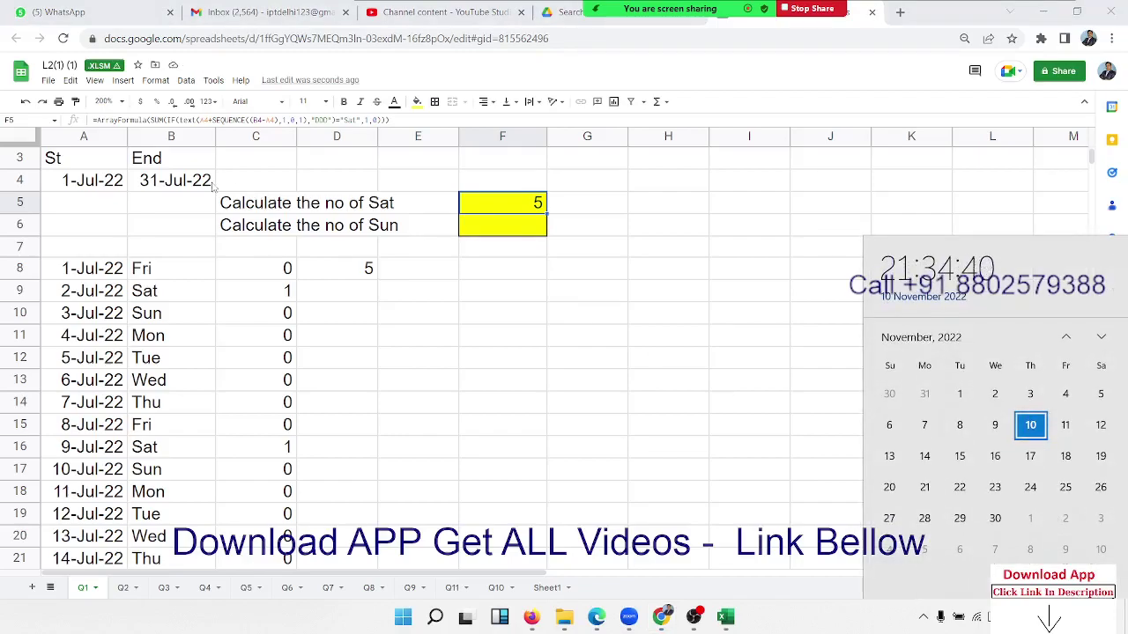
{"action": "left_click", "coordinate": [240, 172]}
{"action": "left_click", "coordinate": [245, 181]}
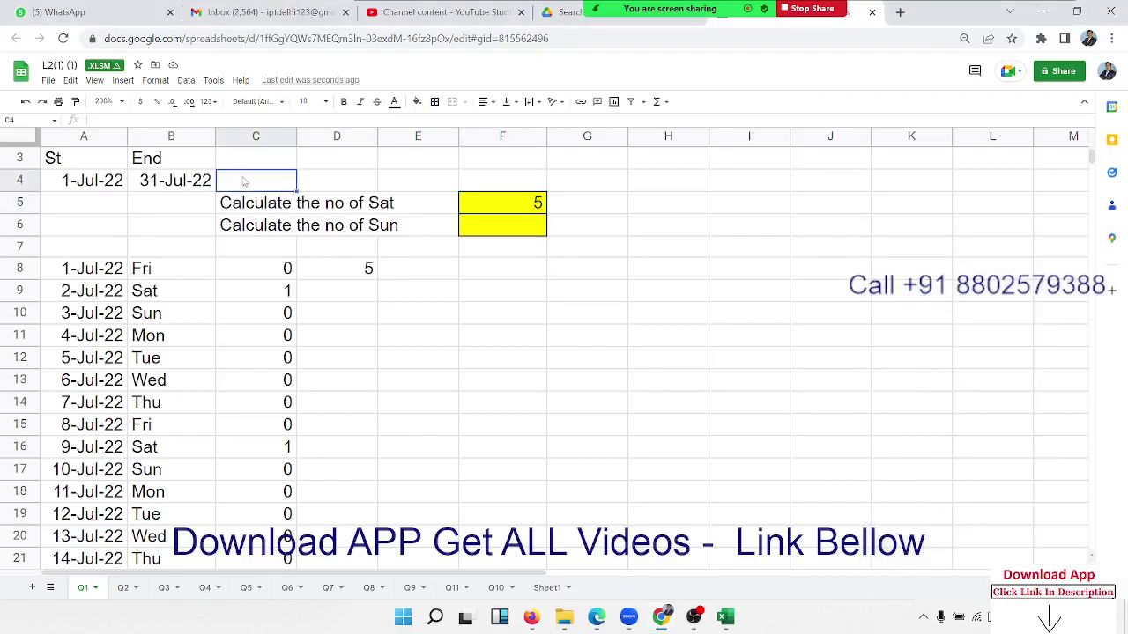
{"action": "type", "text": "=B4-"}
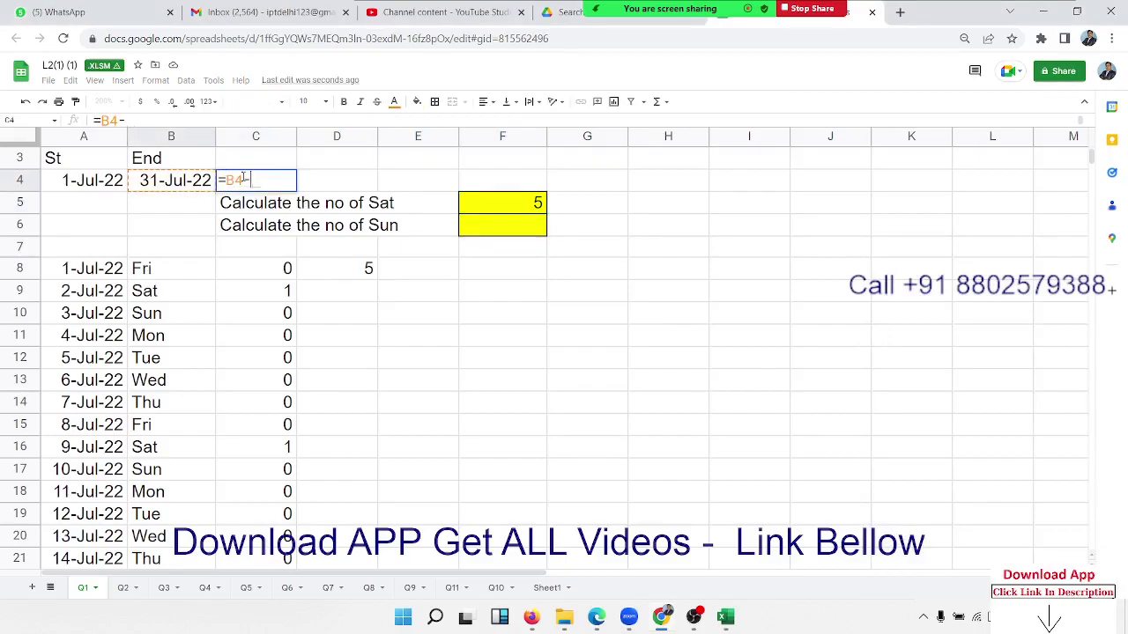
{"action": "type", "text": "A4"}
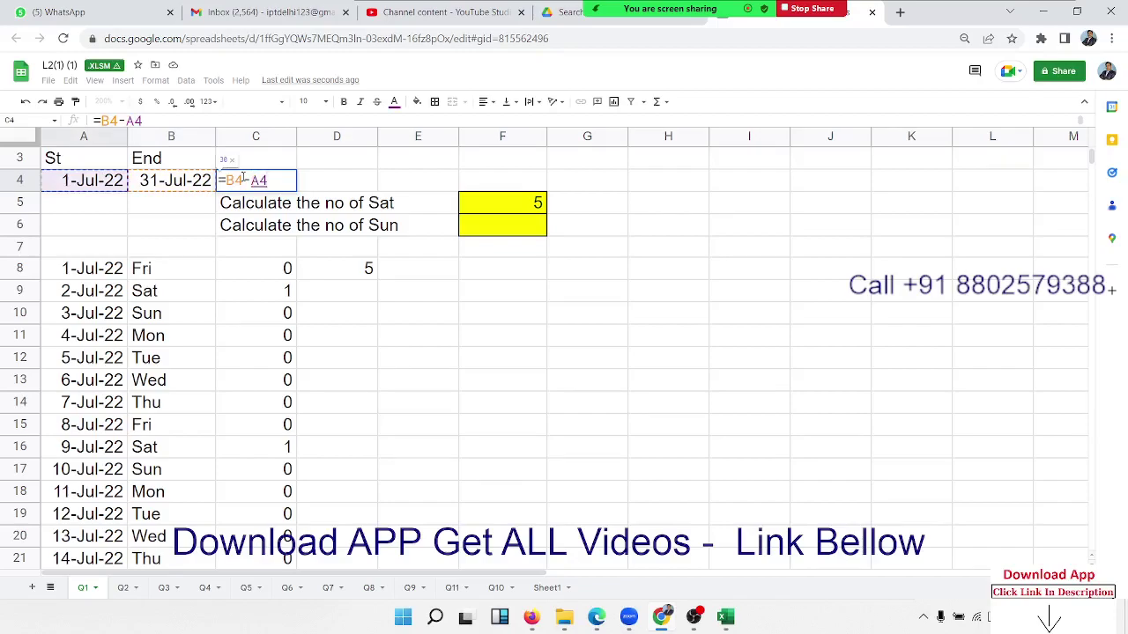
{"action": "key", "text": "Return"}
{"action": "left_click", "coordinate": [244, 181]}
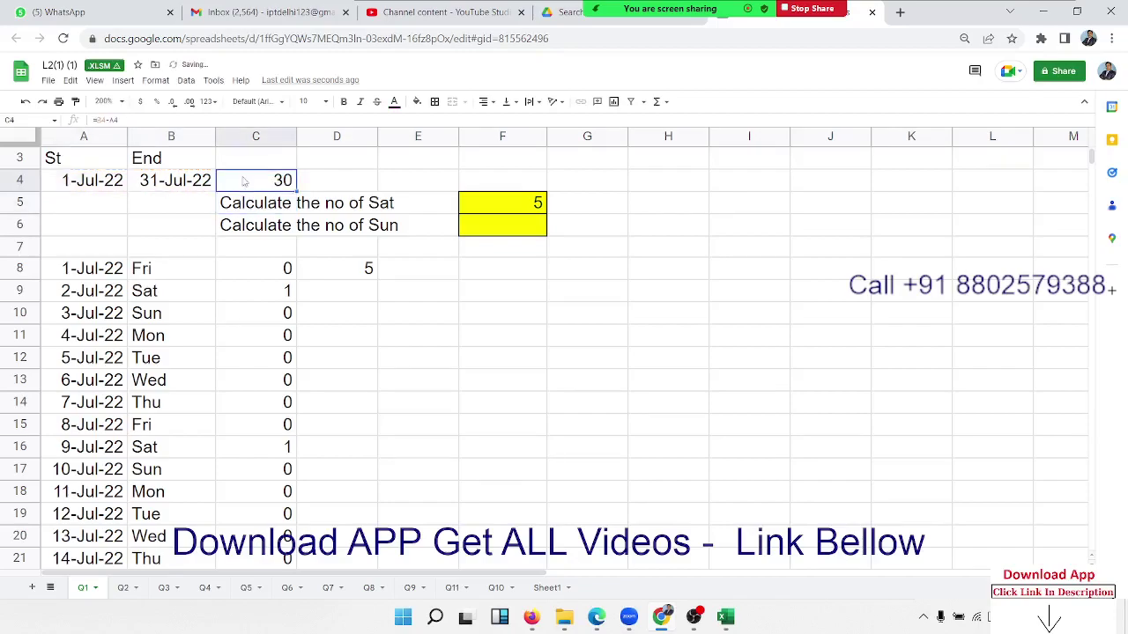
{"action": "key", "text": "Delete"}
{"action": "left_click", "coordinate": [528, 204]}
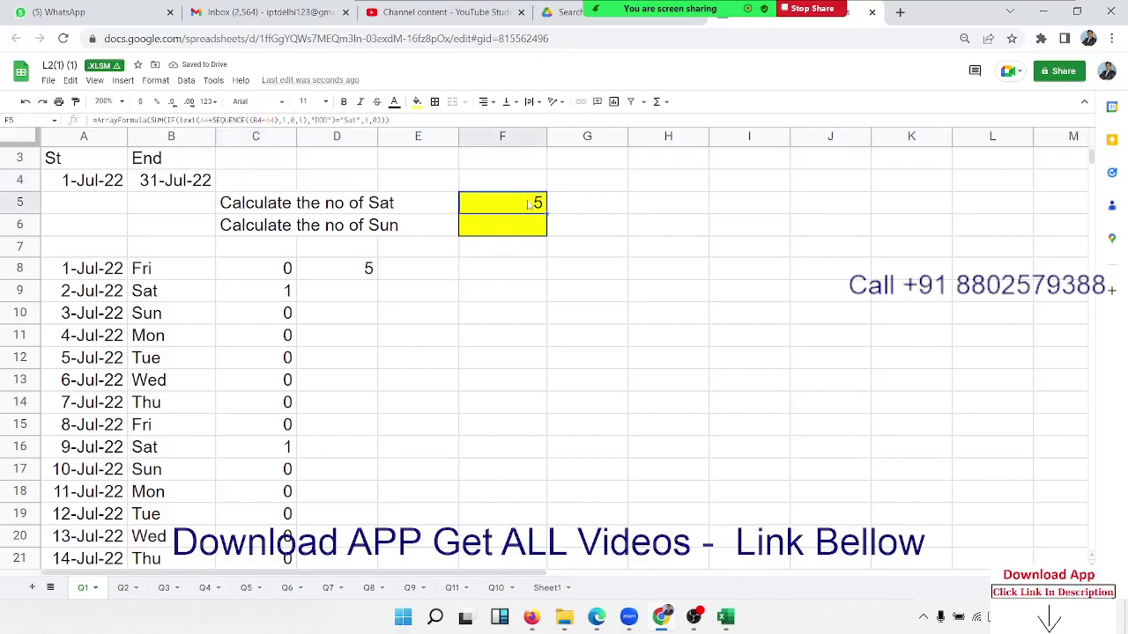
{"action": "double_click", "coordinate": [529, 203]}
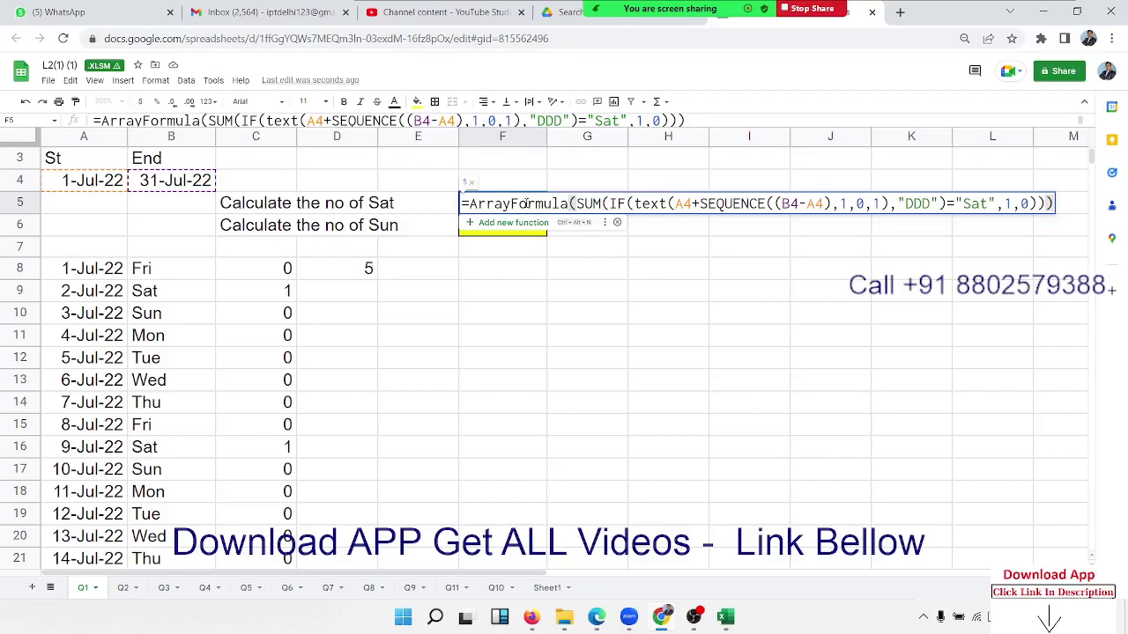
{"action": "left_click", "coordinate": [857, 203]}
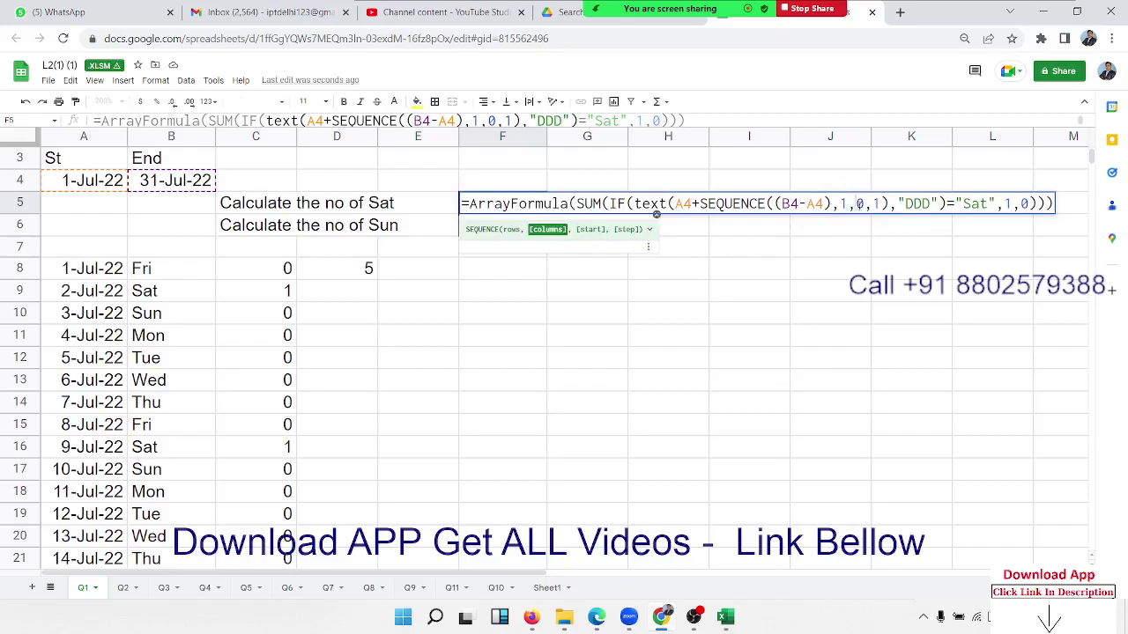
{"action": "left_click_drag", "start_coordinate": [840, 204], "coordinate": [877, 203]}
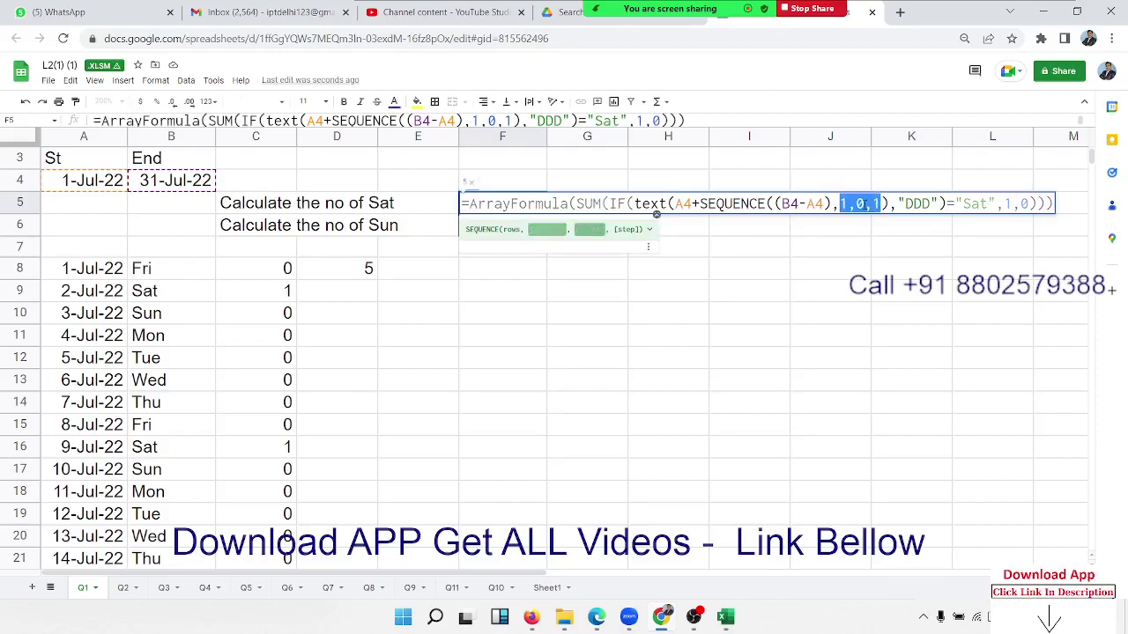
{"action": "left_click", "coordinate": [866, 204]}
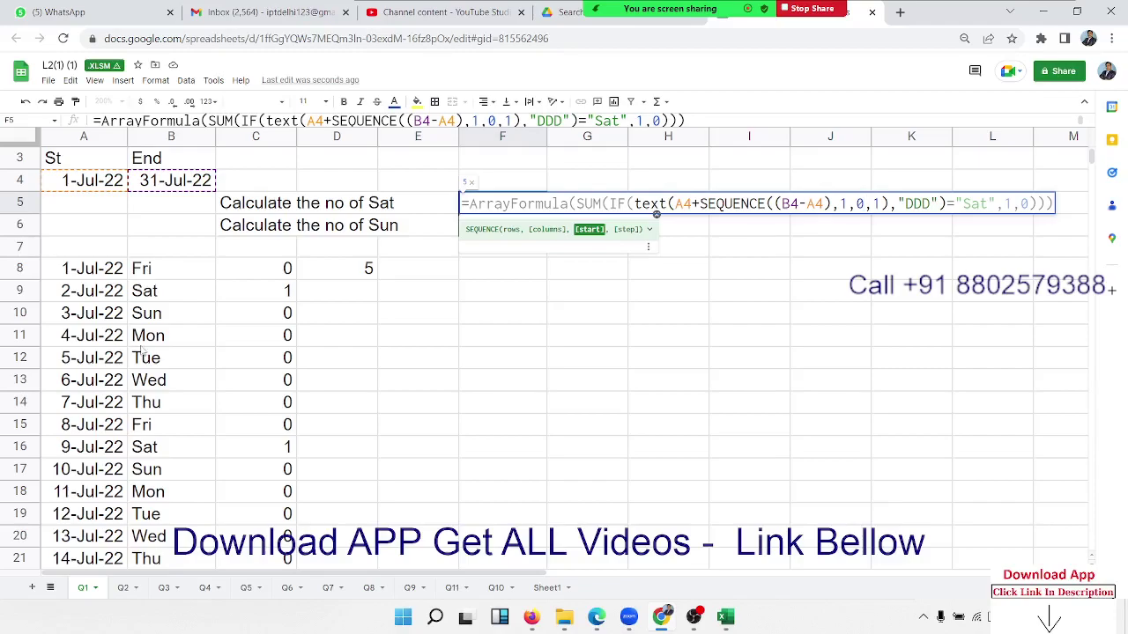
{"action": "key", "text": "Return"}
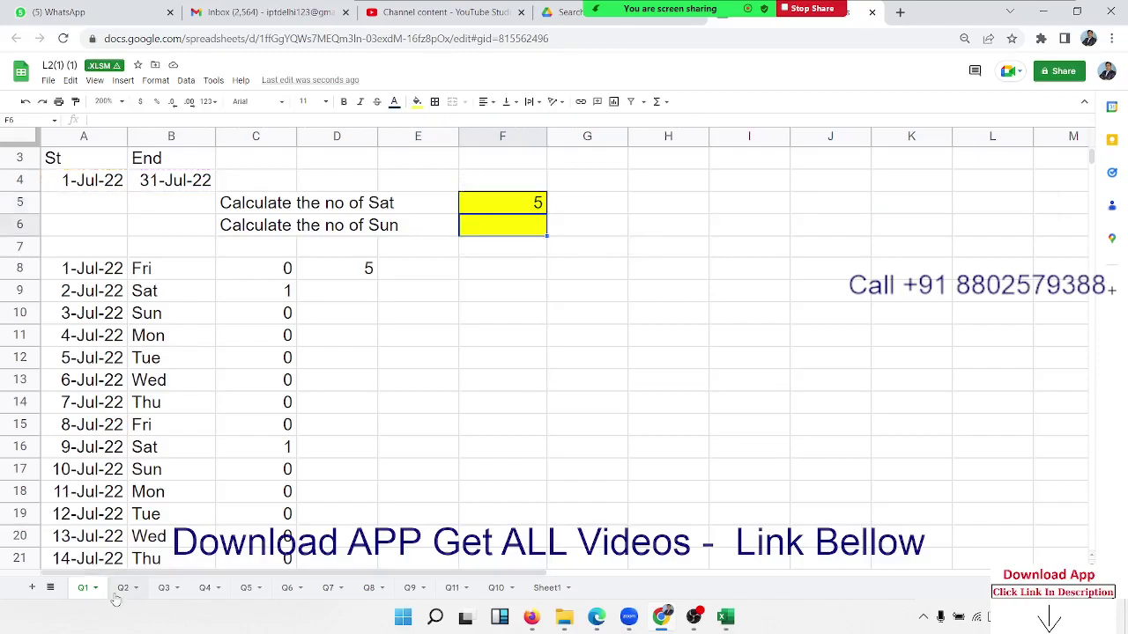
- Switch to the Q2 sheet and look over the 1-Sep start date in A3
{"action": "left_click", "coordinate": [119, 588]}
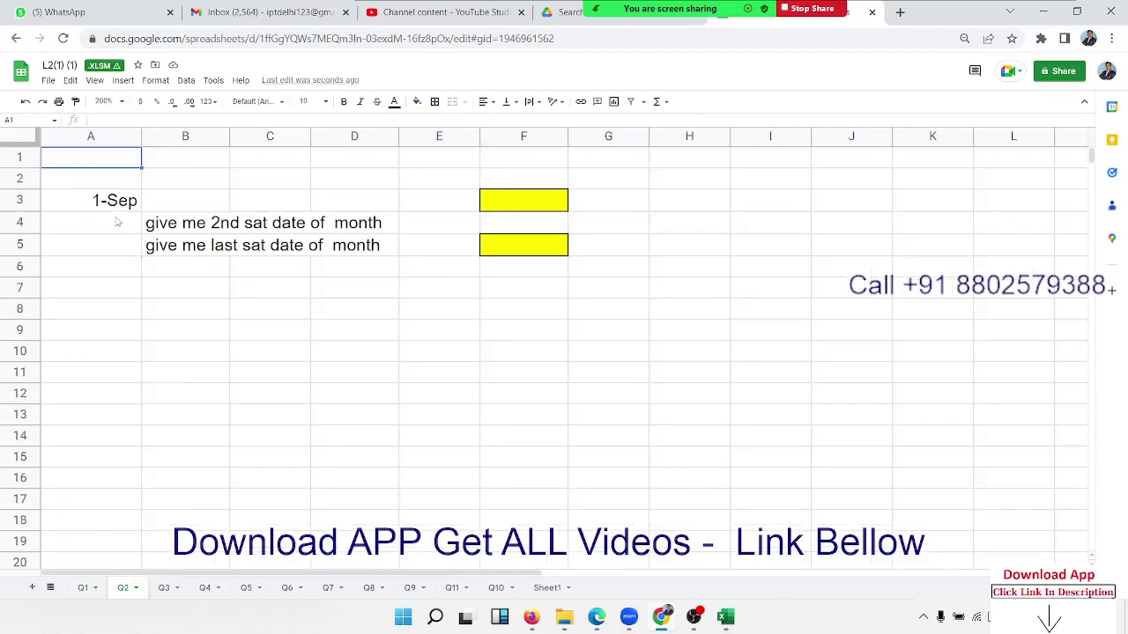
{"action": "left_click", "coordinate": [116, 208]}
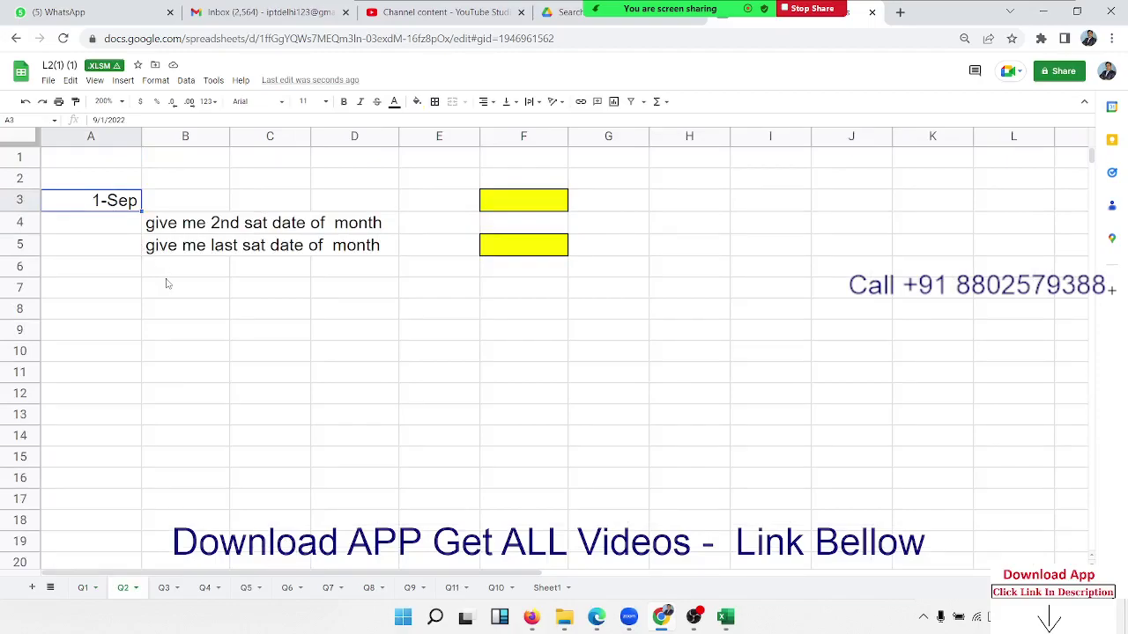
{"action": "left_click", "coordinate": [168, 290]}
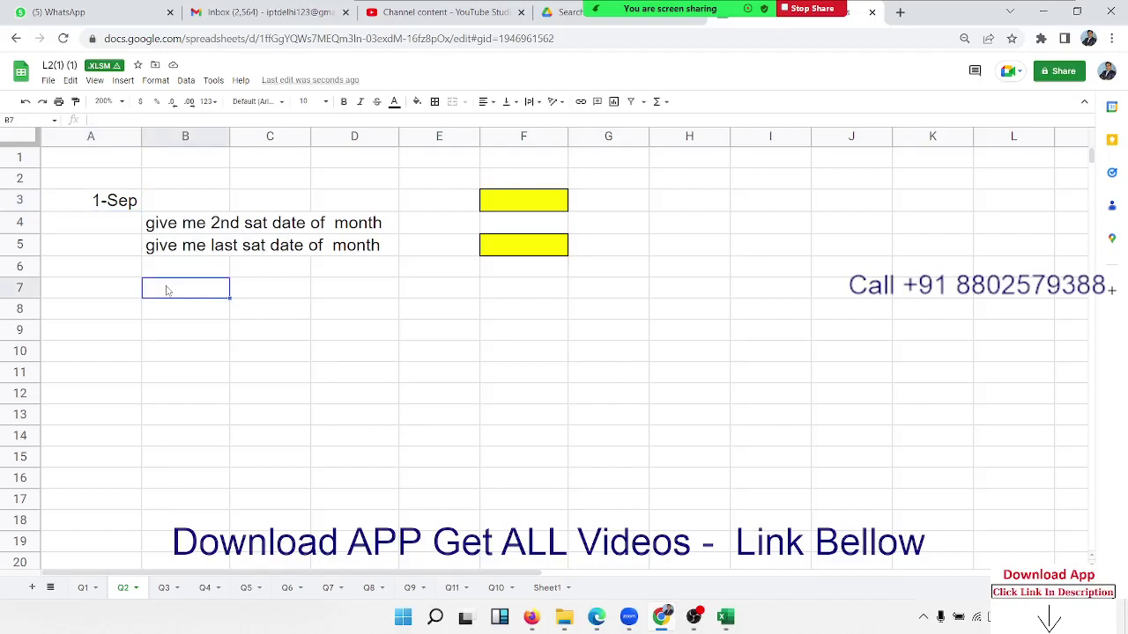
{"action": "left_click", "coordinate": [135, 207]}
- Enter =EOMONTH(A3,0) in B3 to return 30-Sep-22
{"action": "left_click", "coordinate": [169, 203]}
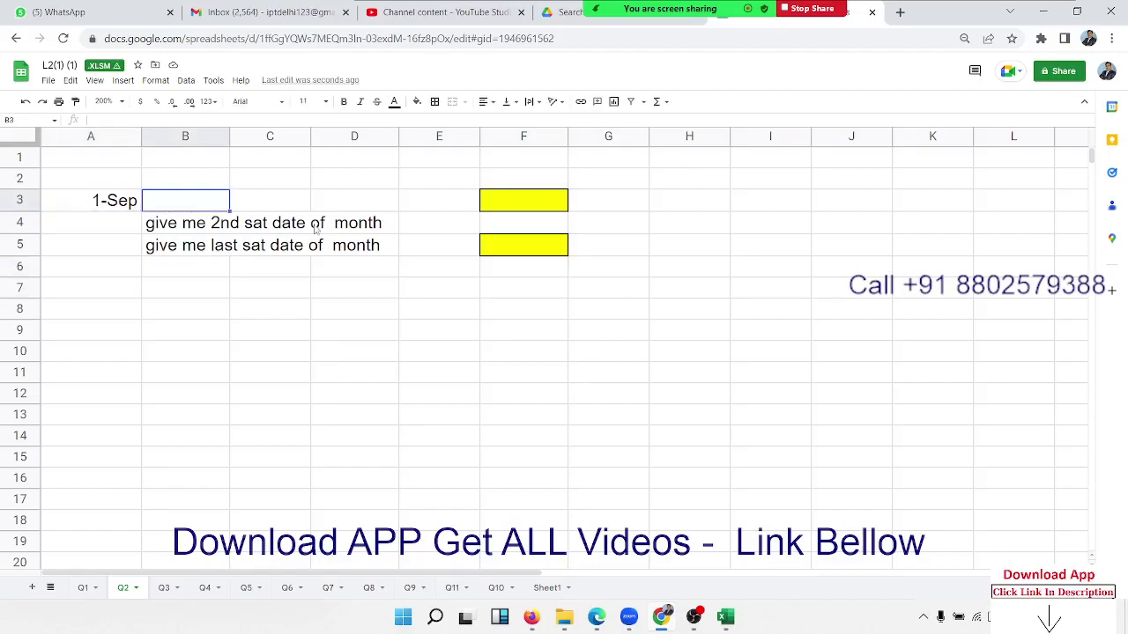
{"action": "type", "text": "="}
{"action": "type", "text": "eo"}
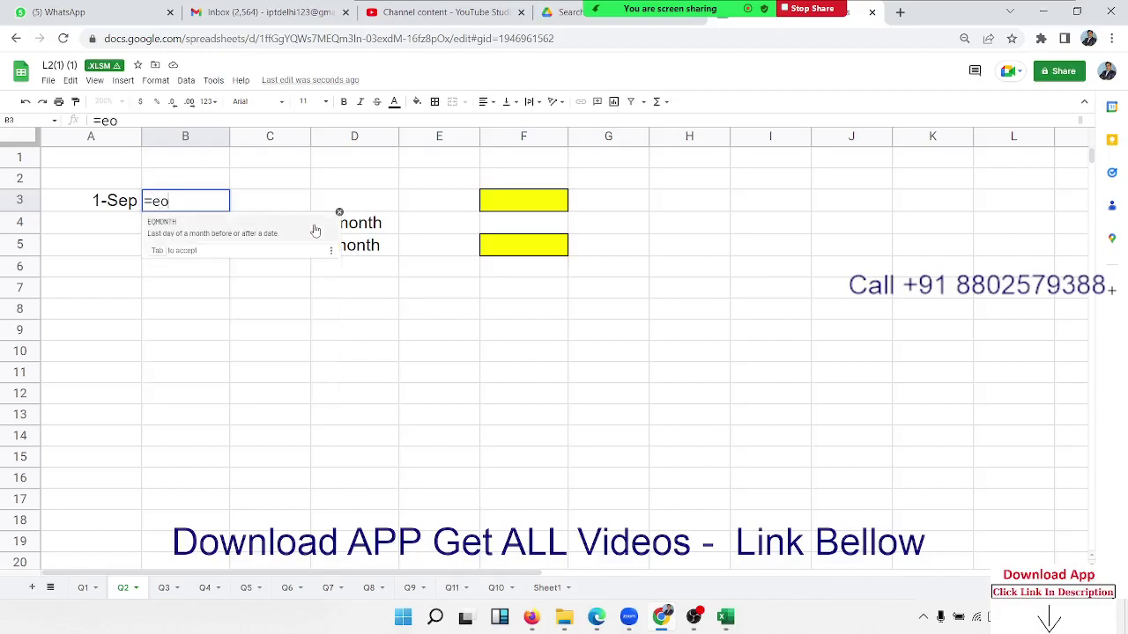
{"action": "key", "text": "Tab"}
{"action": "key", "text": "Left"}
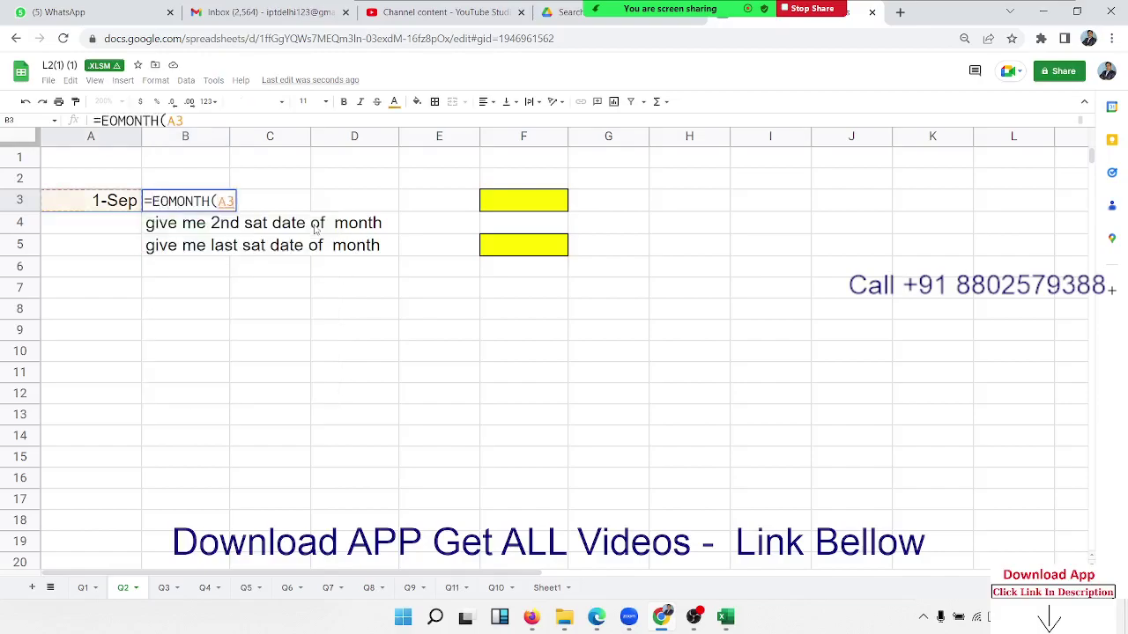
{"action": "type", "text": ",0)"}
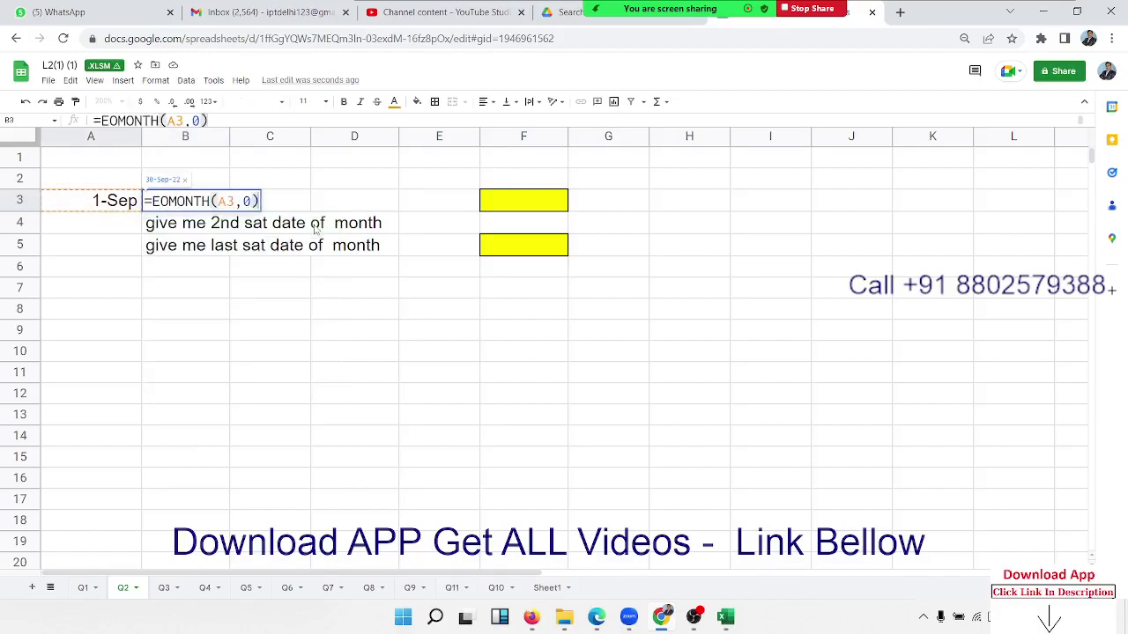
{"action": "key", "text": "Return"}
{"action": "key", "text": "Up"}
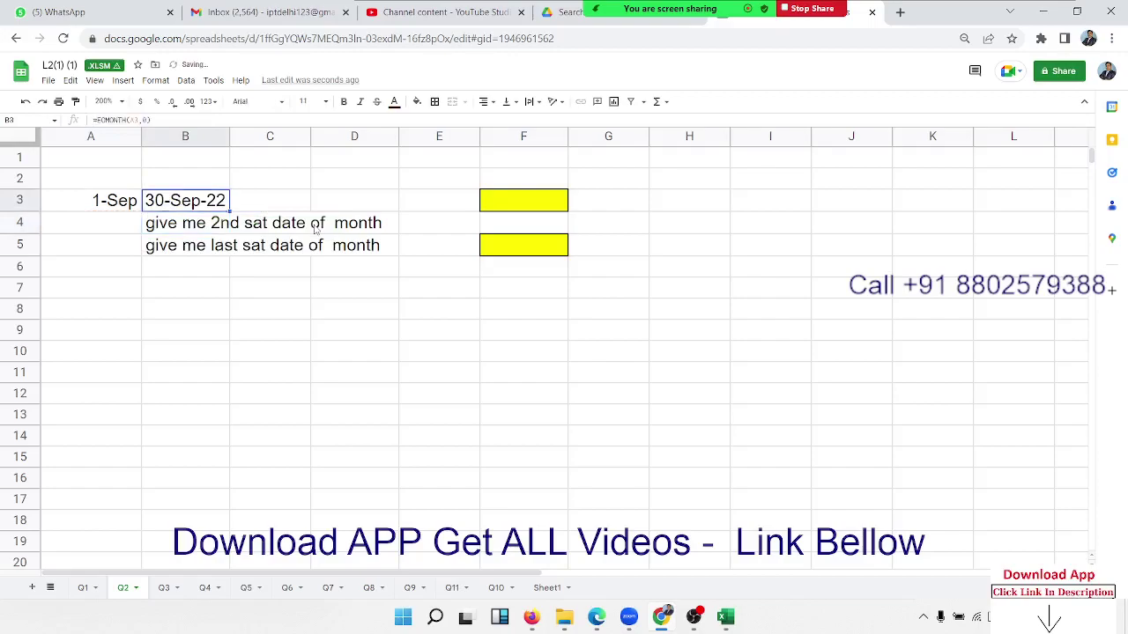
- Format the start date in A3 as a full date, 9/1/2022
{"action": "key", "text": "Left"}
{"action": "key", "text": "ctrl+shift+3"}
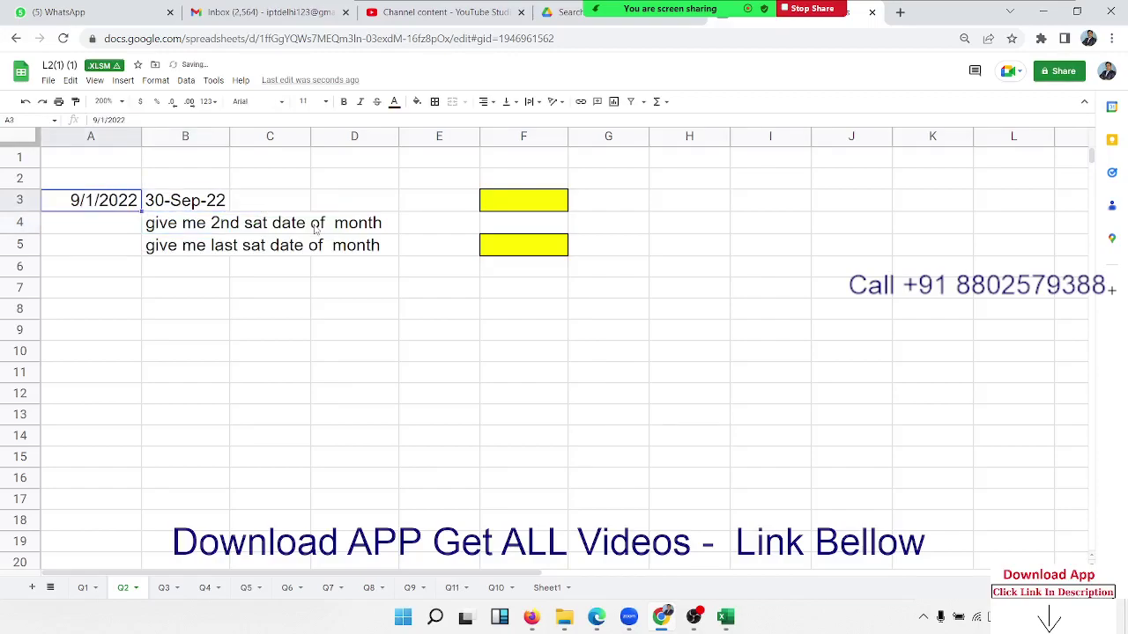
{"action": "key", "text": "Down"}
{"action": "key", "text": "Down"}
{"action": "key", "text": "Down"}
{"action": "key", "text": "Down"}
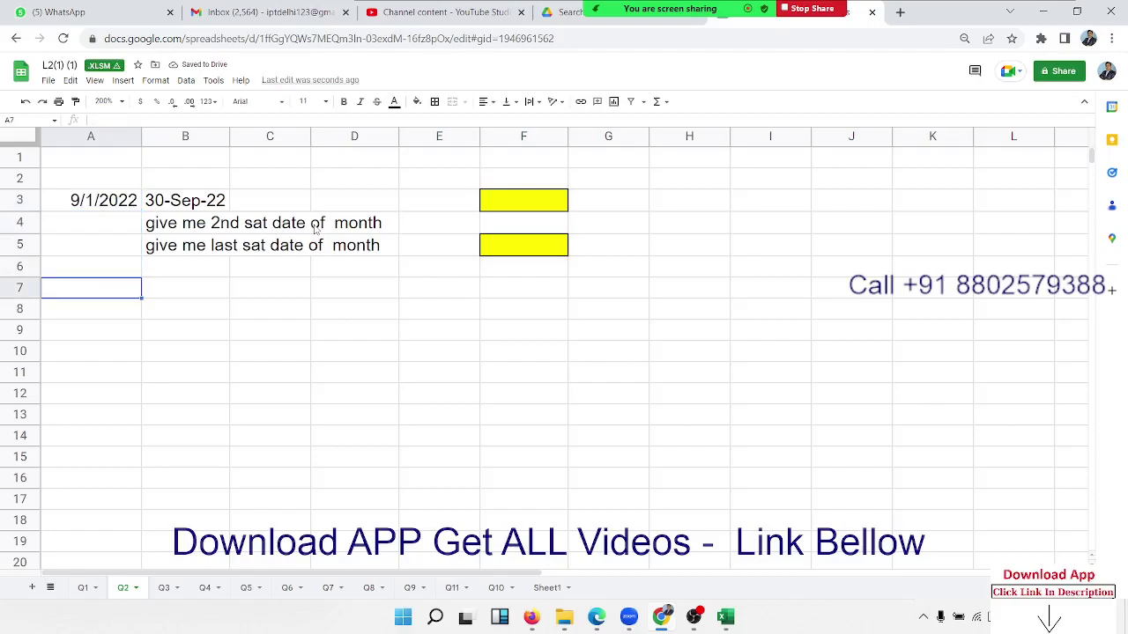
- Set A7 to =A3 (1-Sep) and A8 to =A7+1 (2-Sep)
{"action": "type", "text": "="}
{"action": "key", "text": "Up"}
{"action": "key", "text": "Up"}
{"action": "key", "text": "Up"}
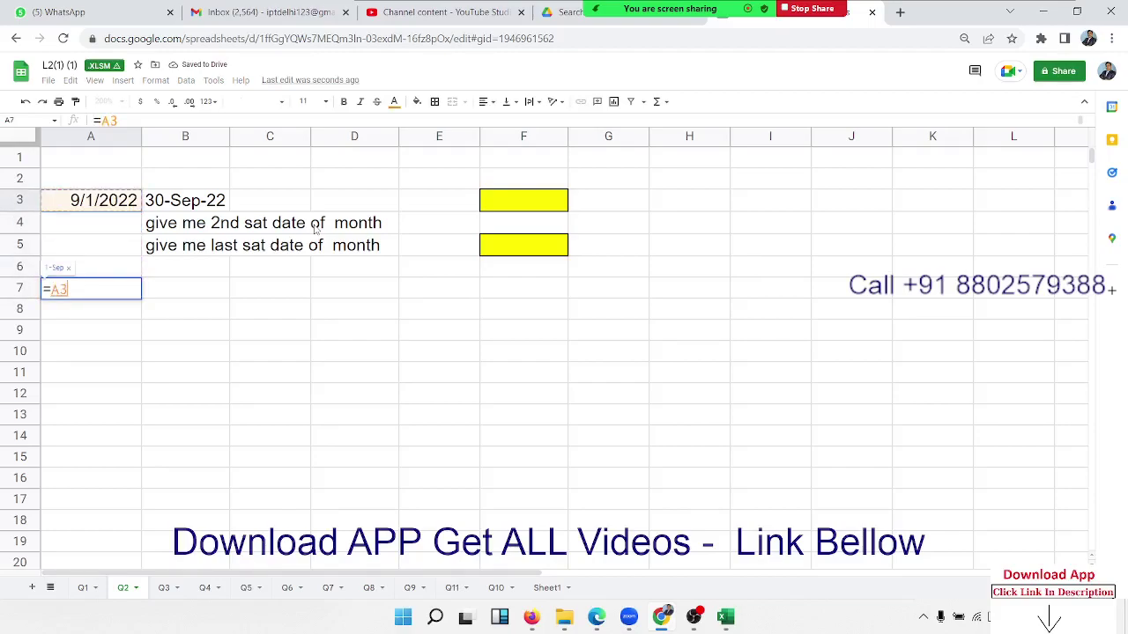
{"action": "key", "text": "Return"}
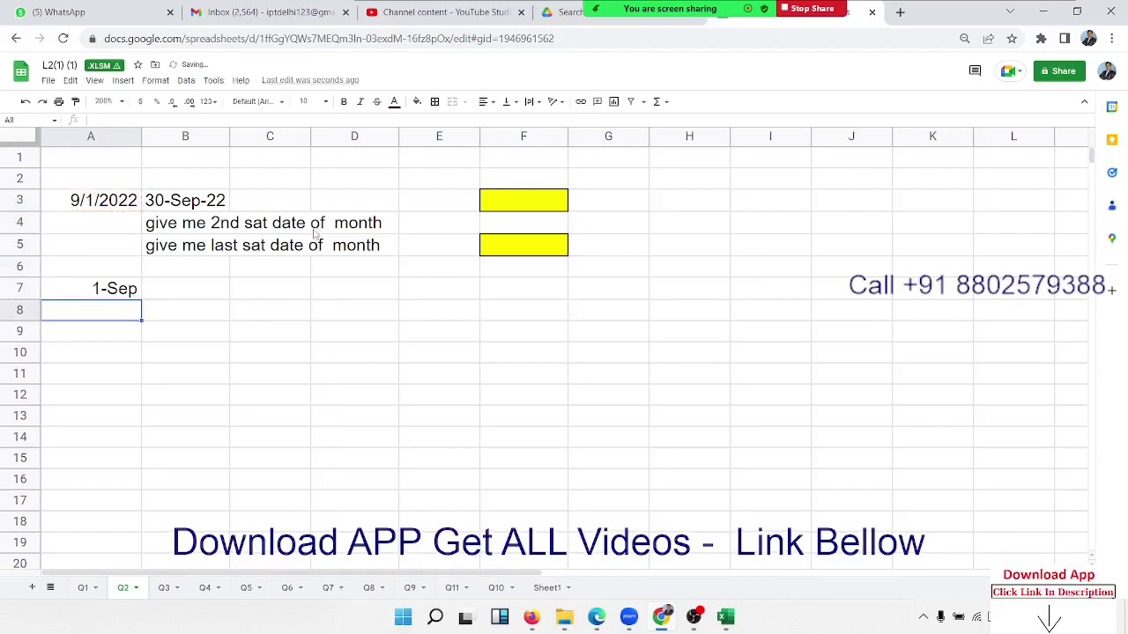
{"action": "type", "text": "="}
{"action": "key", "text": "Up"}
{"action": "type", "text": "+1"}
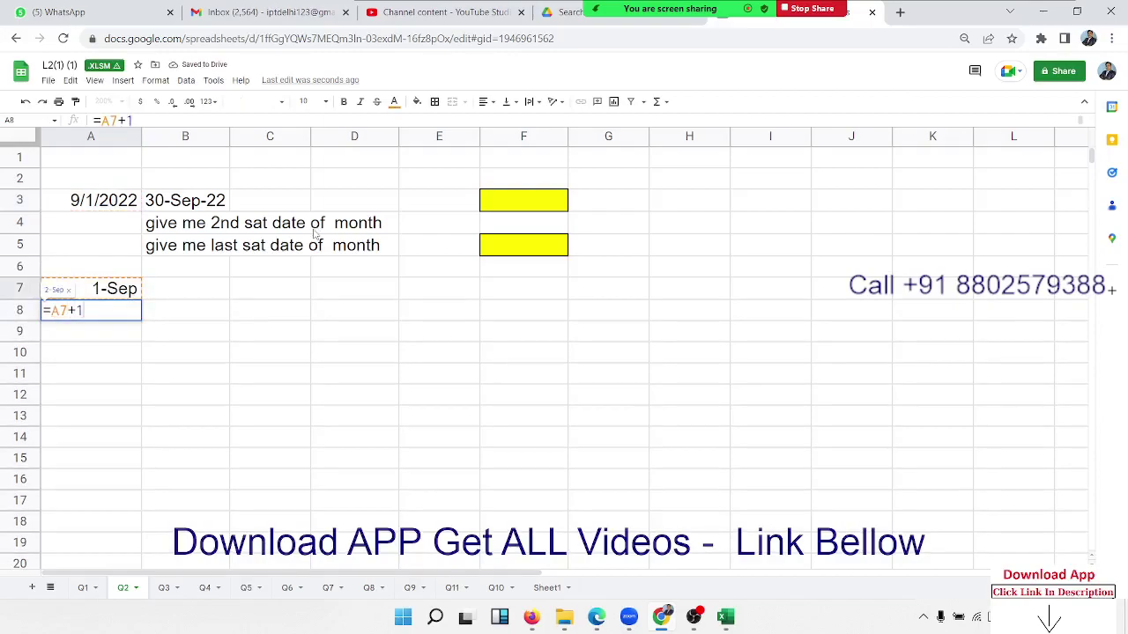
{"action": "key", "text": "Return"}
- Fill the +1 date formula down column A through the end of September
{"action": "key", "text": "Up"}
{"action": "key", "text": "shift+Down"}
{"action": "key", "text": "shift+Down"}
{"action": "key", "text": "shift+Down"}
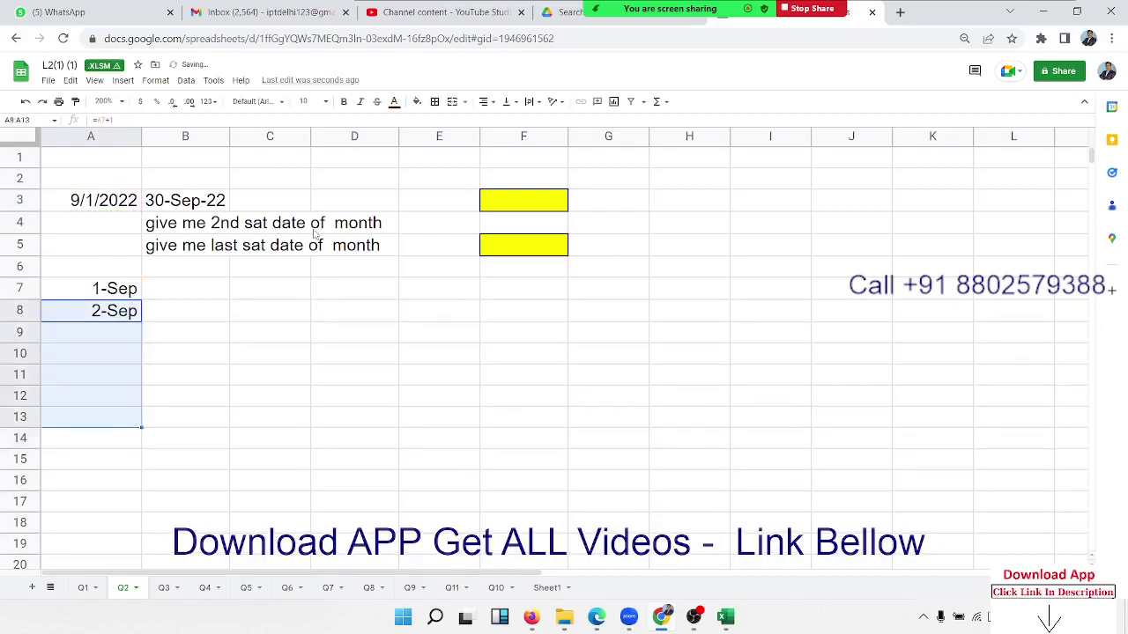
{"action": "key", "text": "shift+Down"}
{"action": "key", "text": "shift+Down"}
{"action": "key", "text": "shift+Down"}
{"action": "key", "text": "shift+Down"}
{"action": "key", "text": "shift+Down"}
{"action": "key", "text": "shift+Down"}
{"action": "key", "text": "shift+Down"}
{"action": "key", "text": "shift+Down"}
{"action": "key", "text": "shift+Down"}
{"action": "key", "text": "shift+Down"}
{"action": "key", "text": "shift+Down"}
{"action": "key", "text": "shift+Down"}
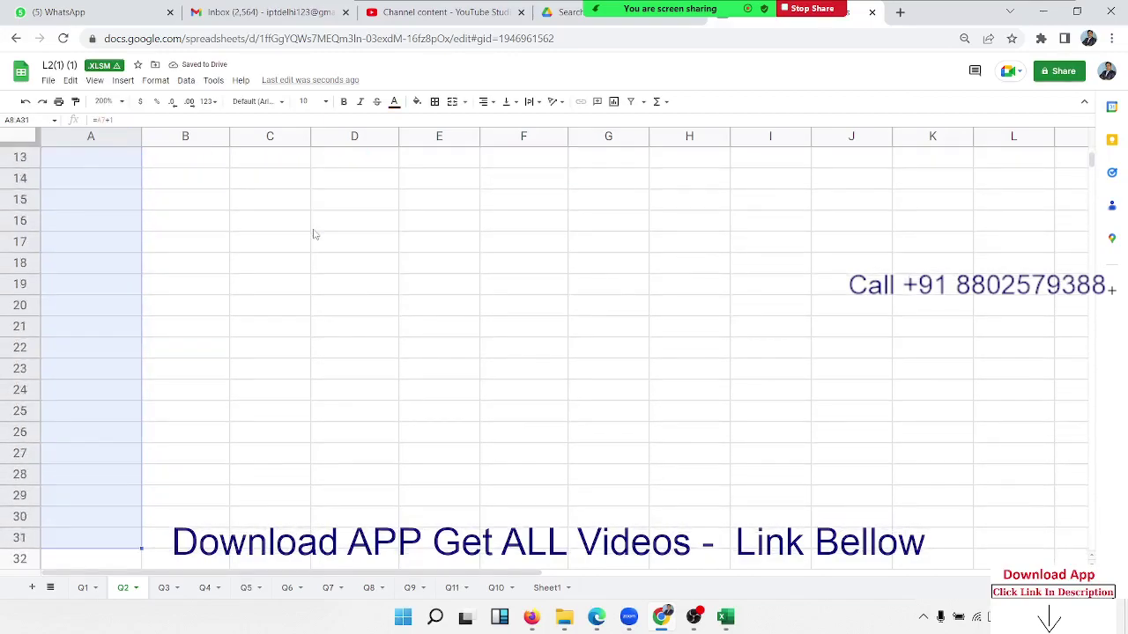
{"action": "key", "text": "shift+Down"}
{"action": "key", "text": "shift+Down"}
{"action": "key", "text": "ctrl+d"}
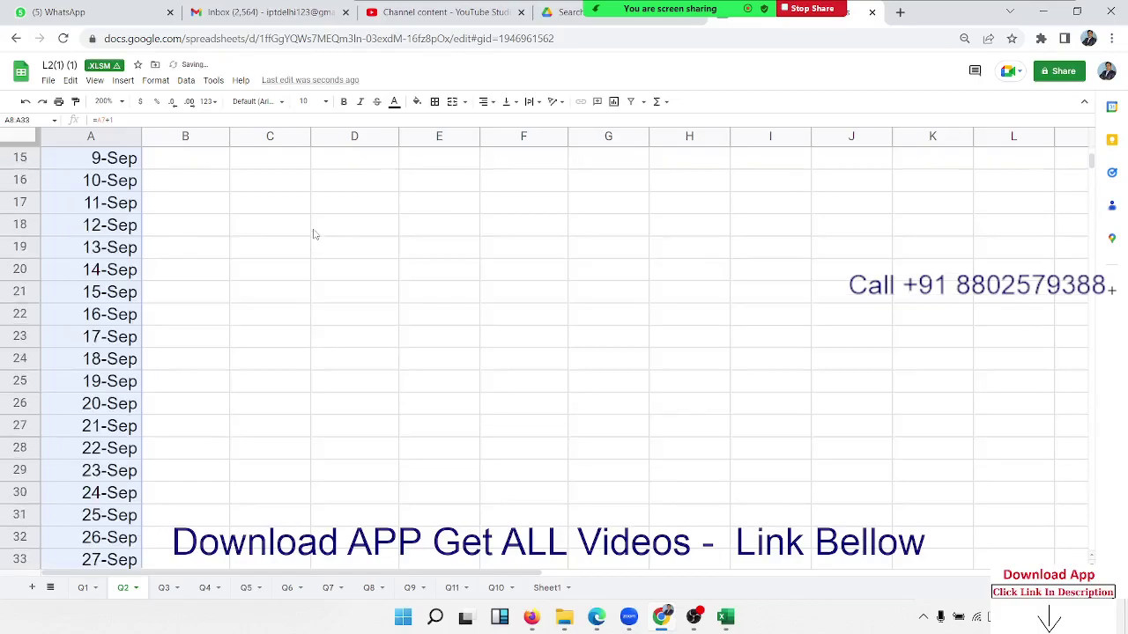
{"action": "key", "text": "ctrl+Down"}
{"action": "key", "text": "Down"}
{"action": "key", "text": "Up"}
{"action": "key", "text": "shift+Down"}
{"action": "key", "text": "shift+Down"}
{"action": "key", "text": "shift+Down"}
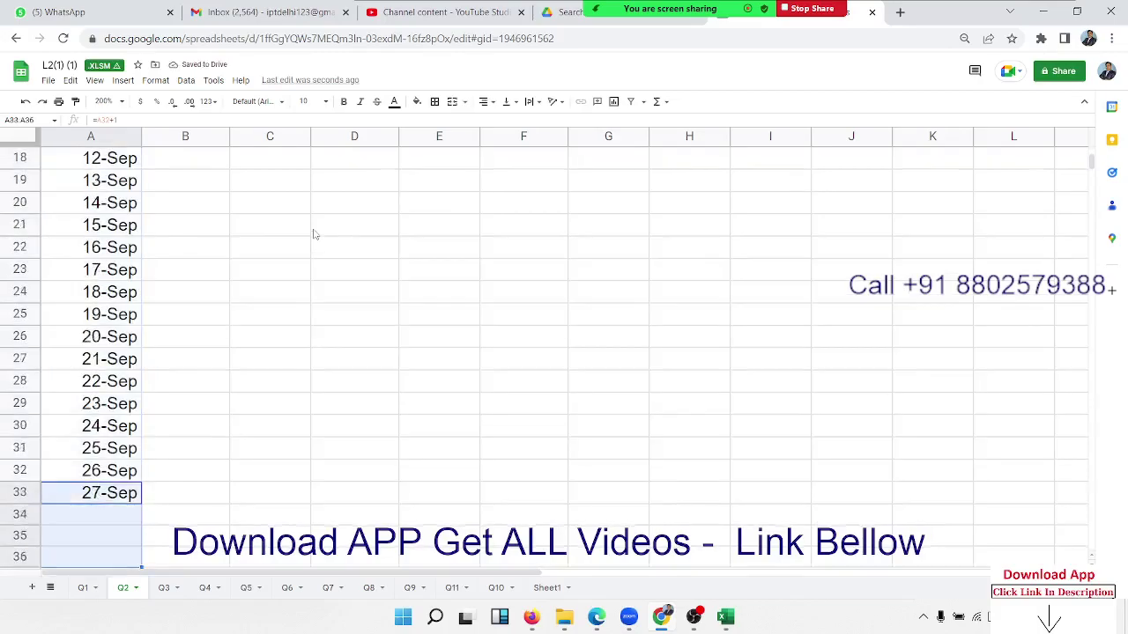
{"action": "key", "text": "shift+Down"}
{"action": "key", "text": "shift+Down"}
{"action": "key", "text": "ctrl+d"}
- Delete the 1-Oct and 2-Oct entries so the list ends at 30-Sep
{"action": "key", "text": "Down"}
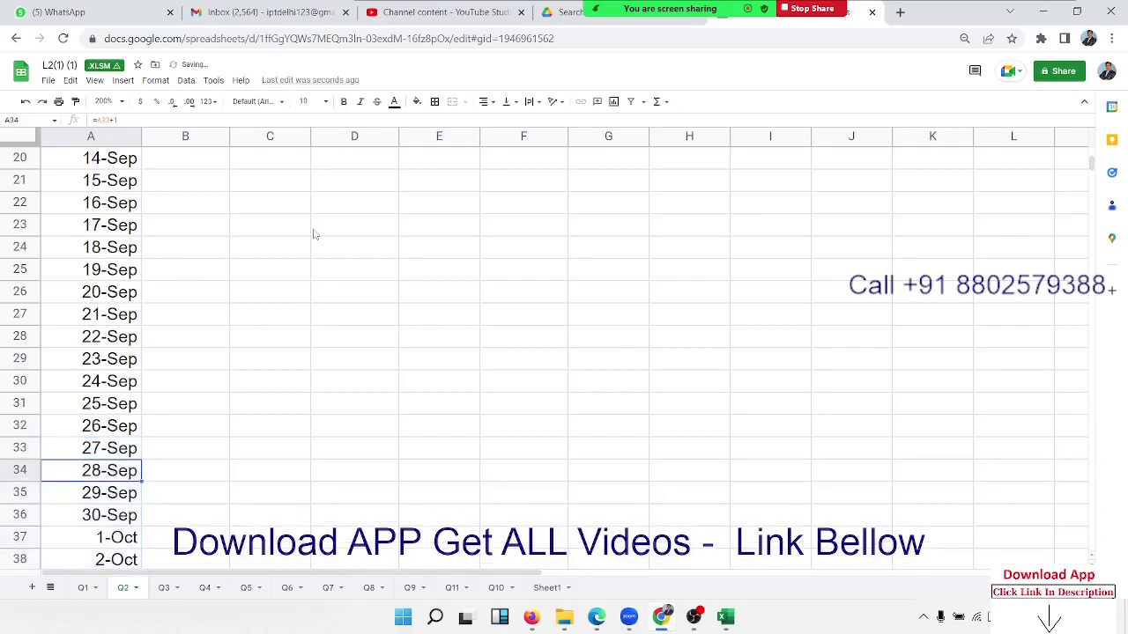
{"action": "key", "text": "Down"}
{"action": "key", "text": "Down"}
{"action": "key", "text": "Down"}
{"action": "key", "text": "shift+Down"}
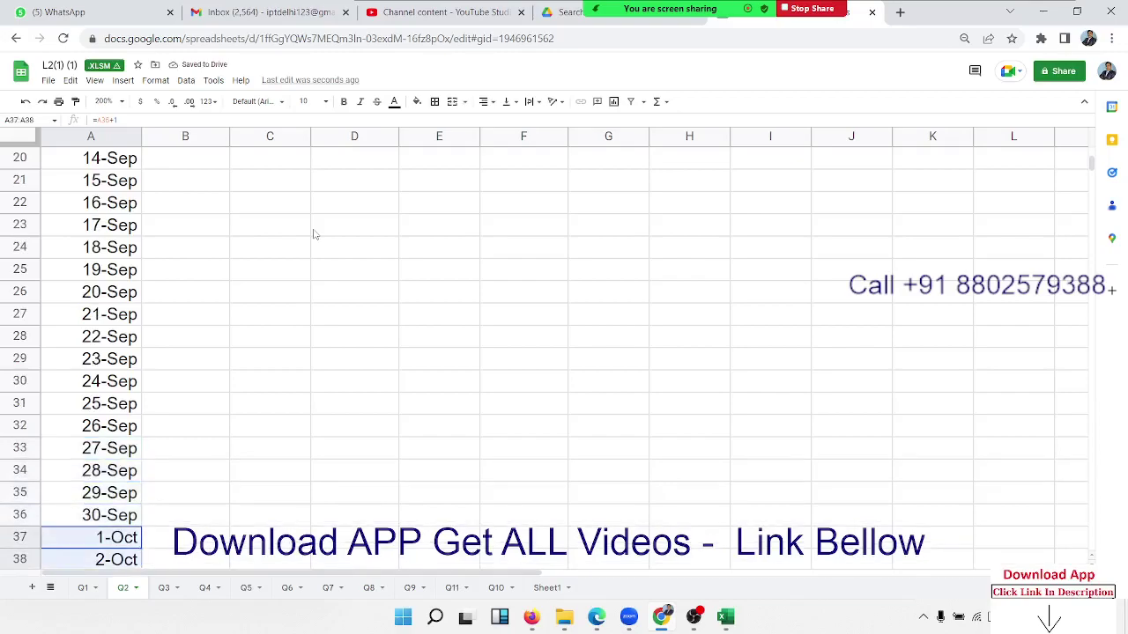
{"action": "key", "text": "Delete"}
{"action": "key", "text": "Up"}
{"action": "key", "text": "Up"}
{"action": "key", "text": "ctrl+Up"}
{"action": "key", "text": "ctrl+Up"}
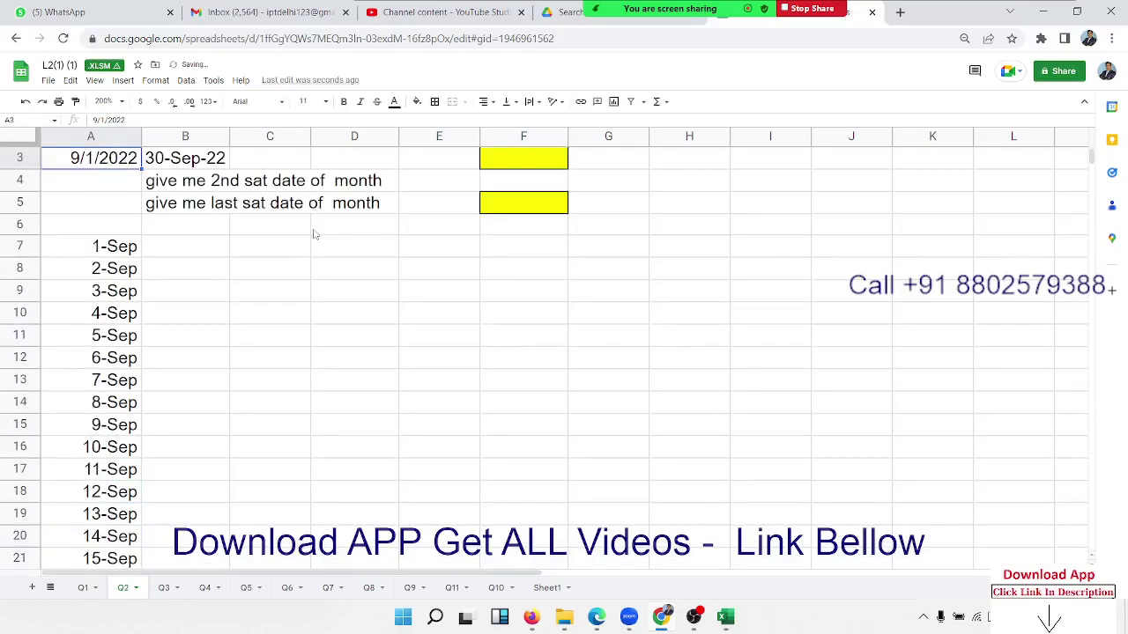
{"action": "key", "text": "Down"}
{"action": "key", "text": "Down"}
{"action": "key", "text": "Down"}
{"action": "key", "text": "Down"}
{"action": "key", "text": "Right"}
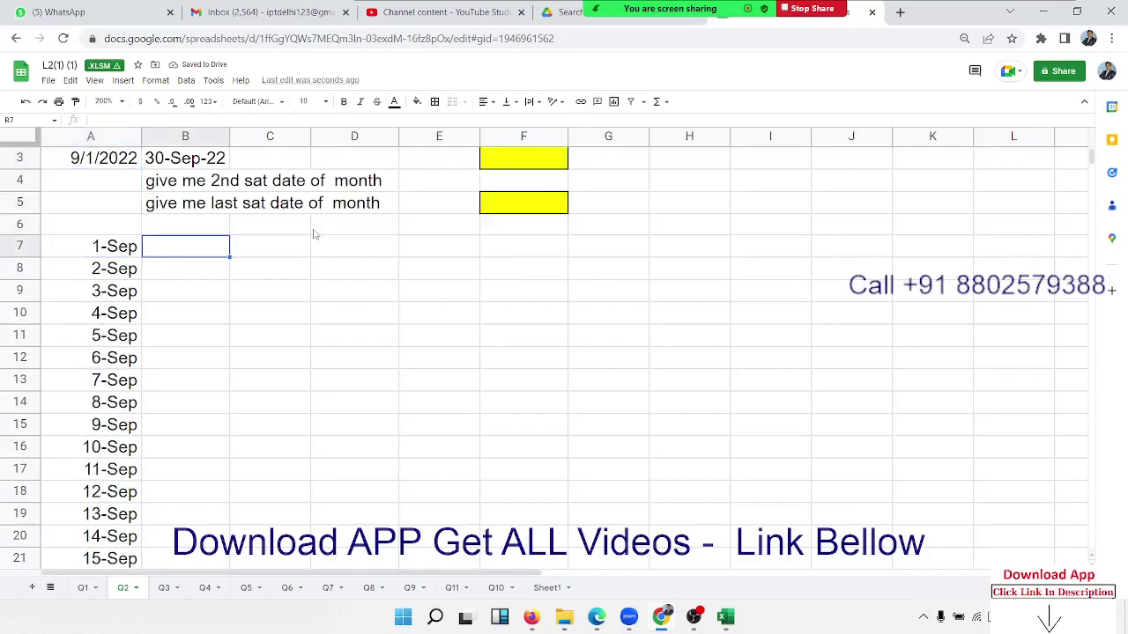
- Enter =TEXT(A7,"DDD") in B7 and copy it down beside every September date
{"action": "type", "text": "="}
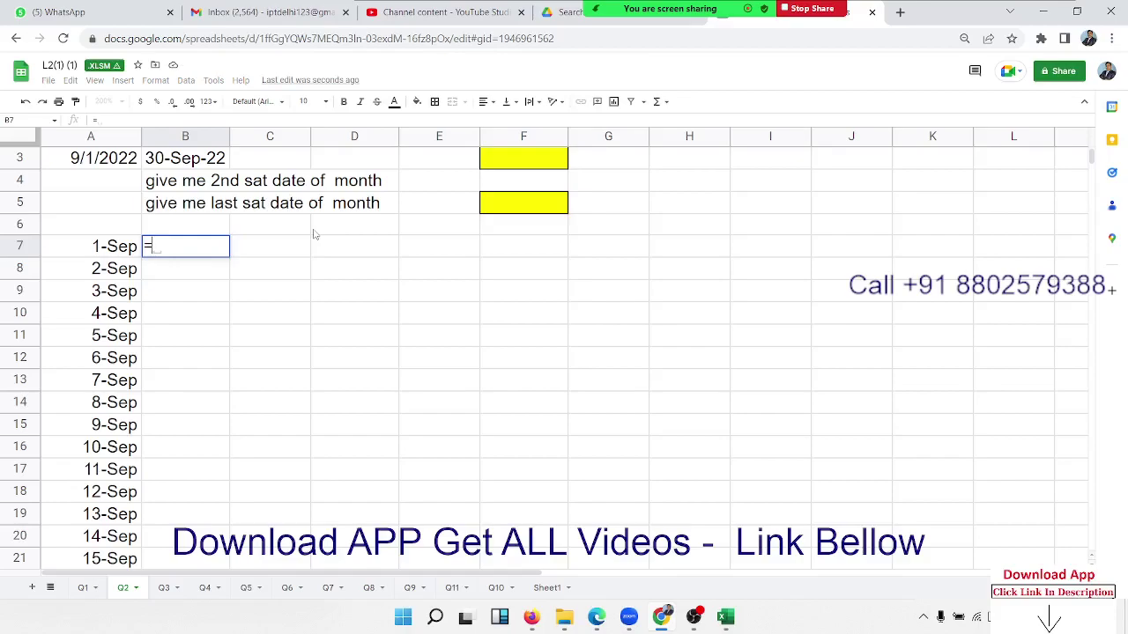
{"action": "type", "text": "te"}
{"action": "key", "text": "Tab"}
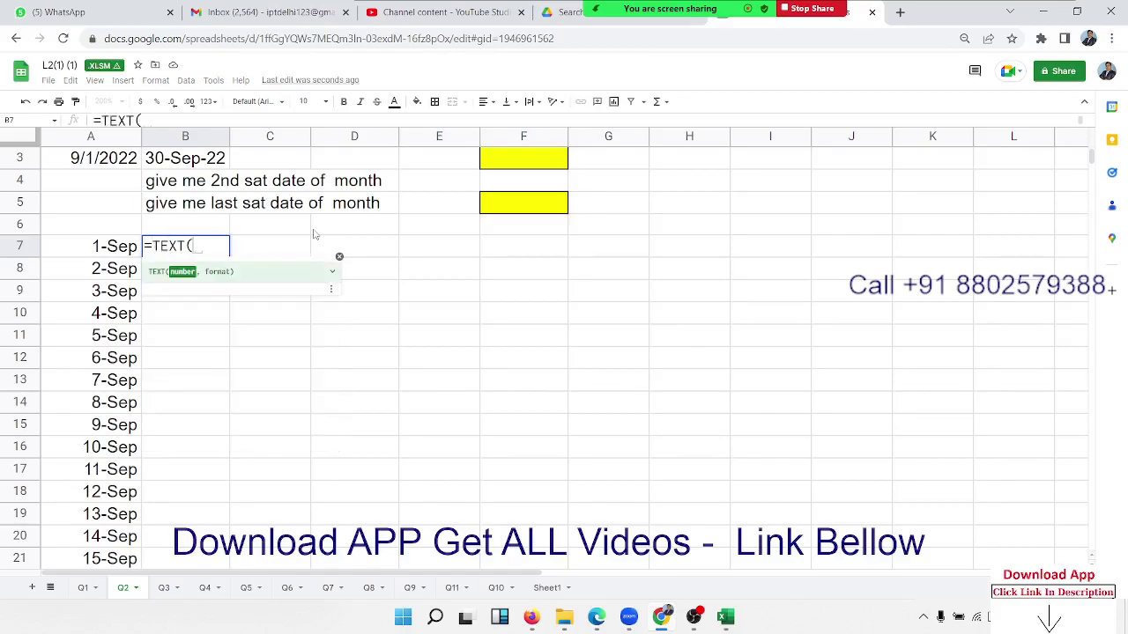
{"action": "type", "text": "A7"}
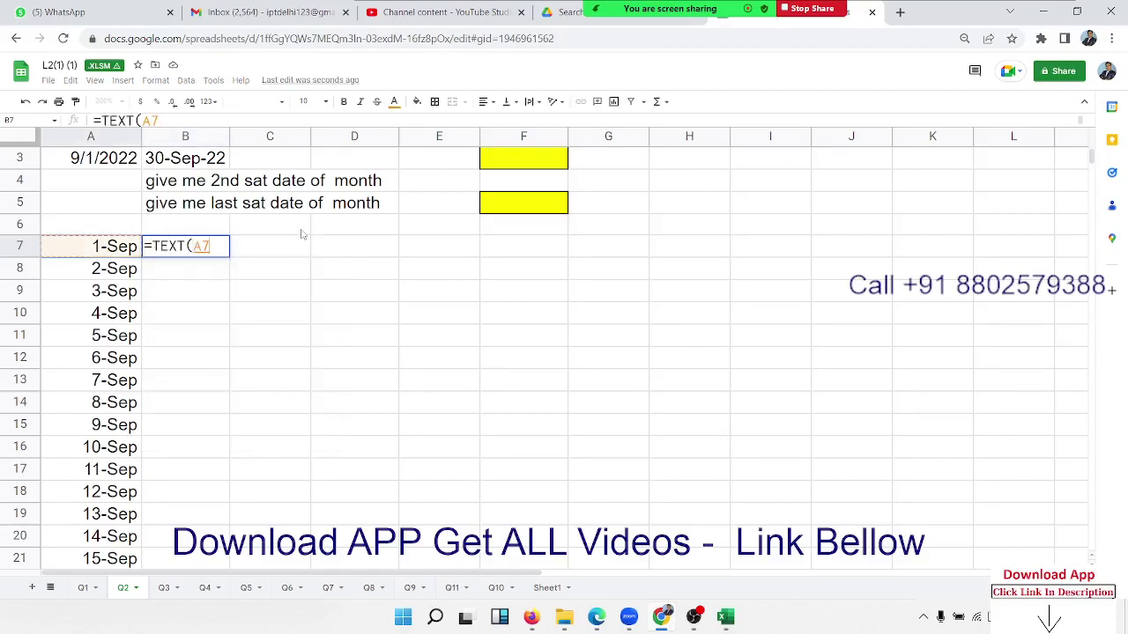
{"action": "type", "text": ",\"DDD"}
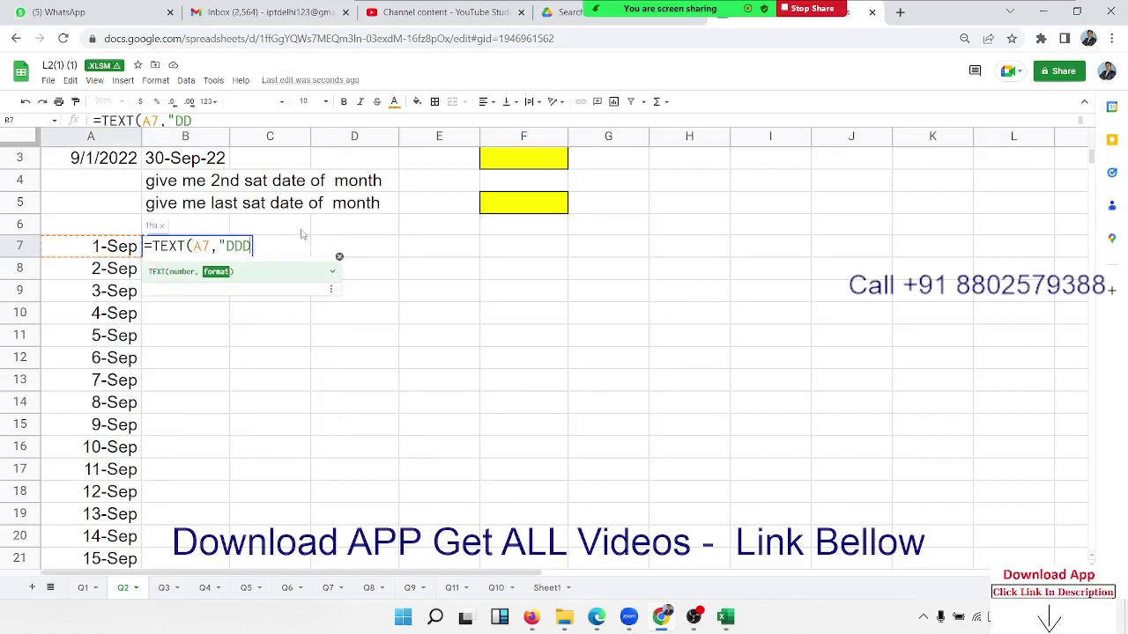
{"action": "type", "text": "\""}
{"action": "key", "text": "Return"}
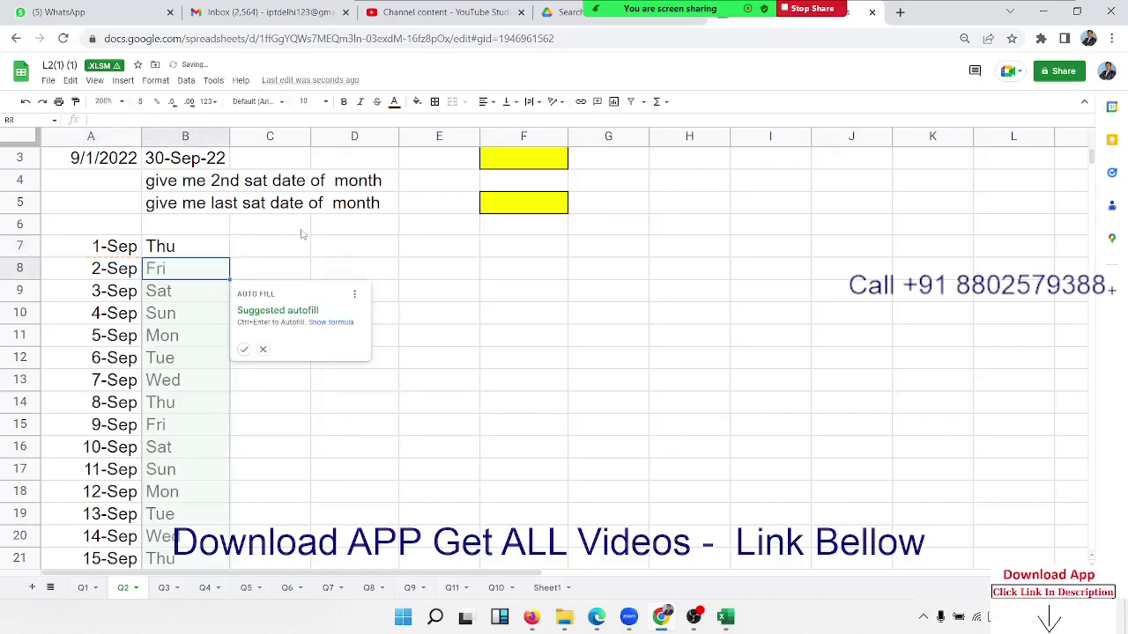
{"action": "key", "text": "Up"}
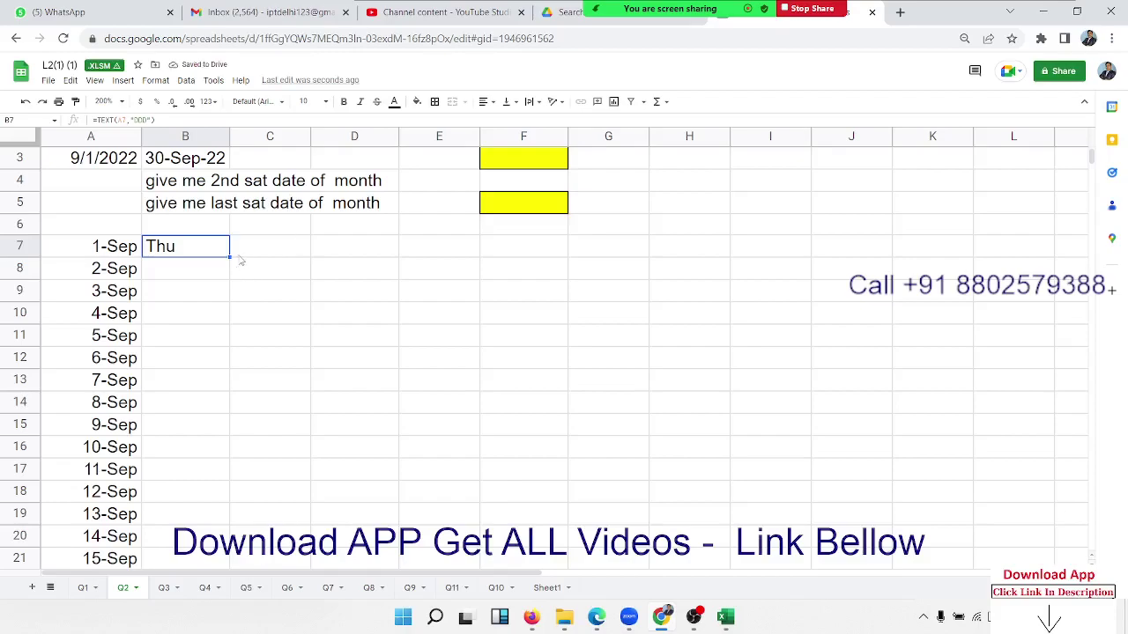
{"action": "double_click", "coordinate": [228, 257]}
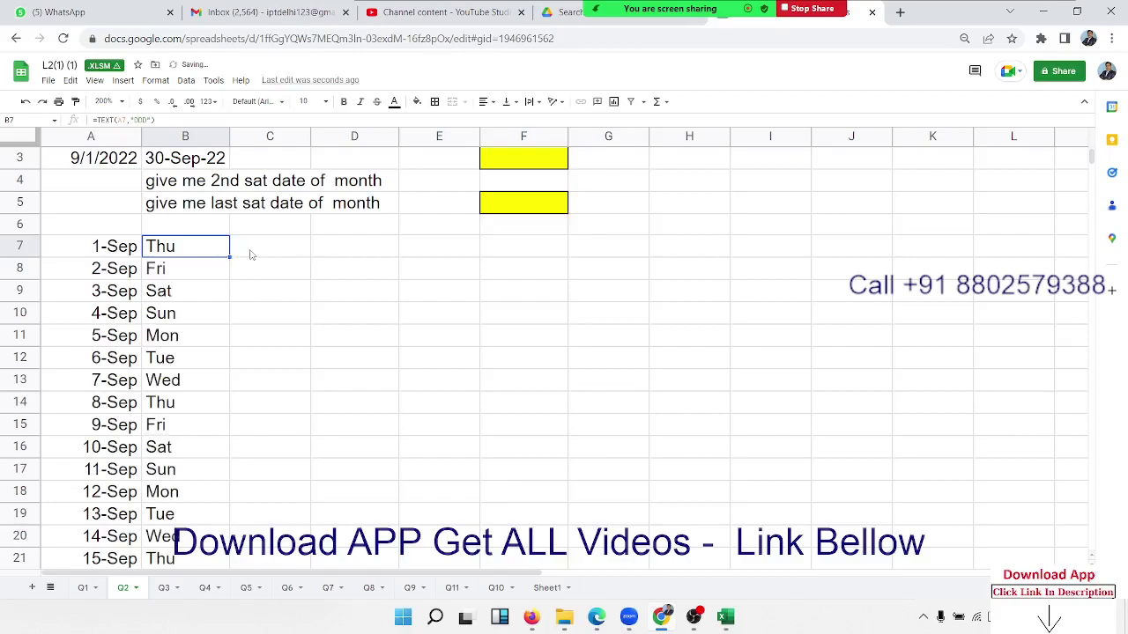
{"action": "left_click", "coordinate": [250, 255]}
- Enter =IF(B7="Sat",A7,false) in C7 and fill it down column C
{"action": "type", "text": "=if"}
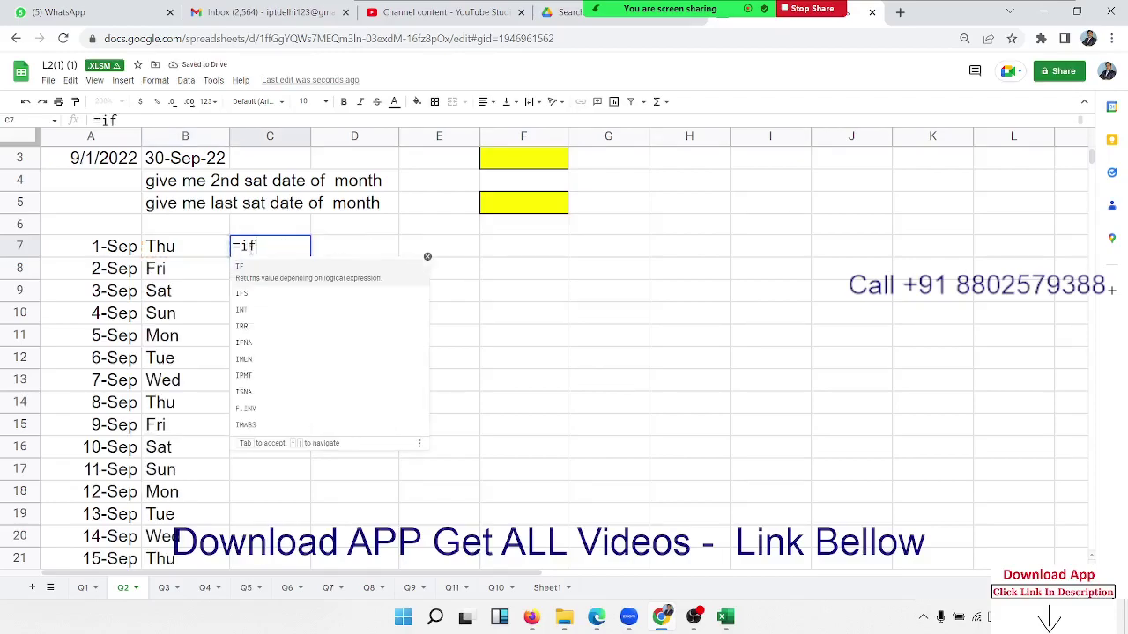
{"action": "key", "text": "Tab"}
{"action": "key", "text": "Left"}
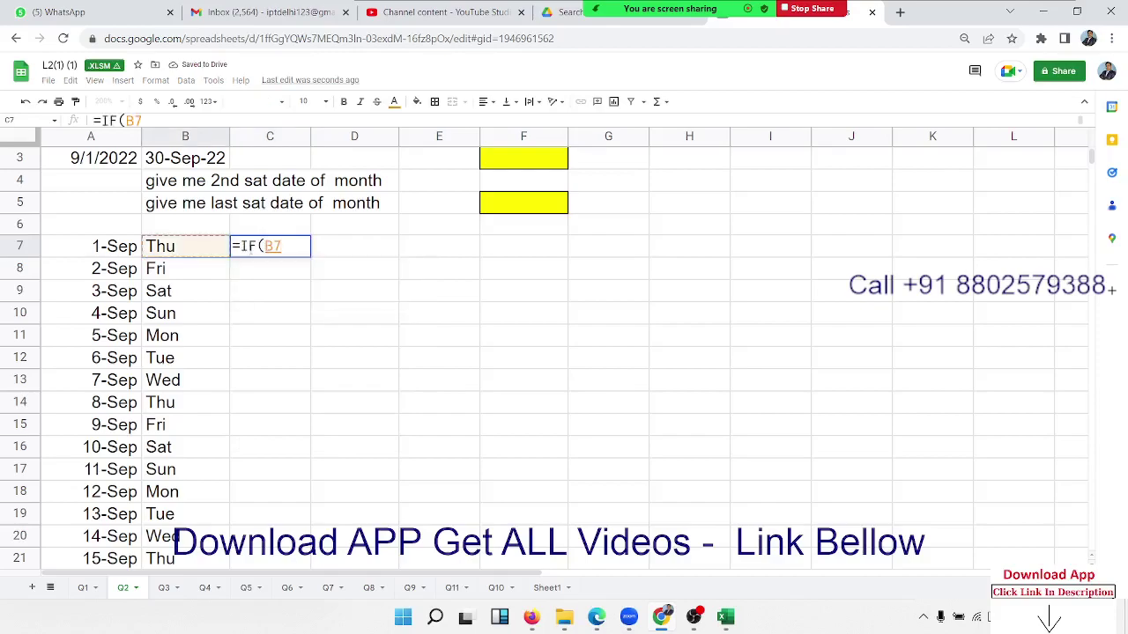
{"action": "type", "text": "=\"Sa"}
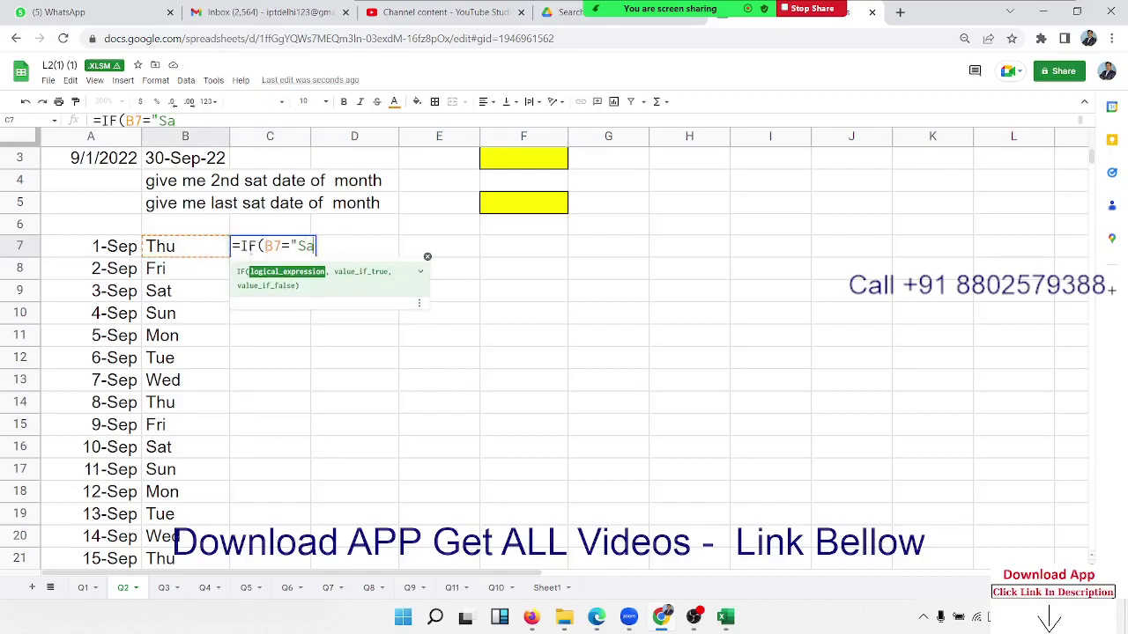
{"action": "type", "text": "t\","}
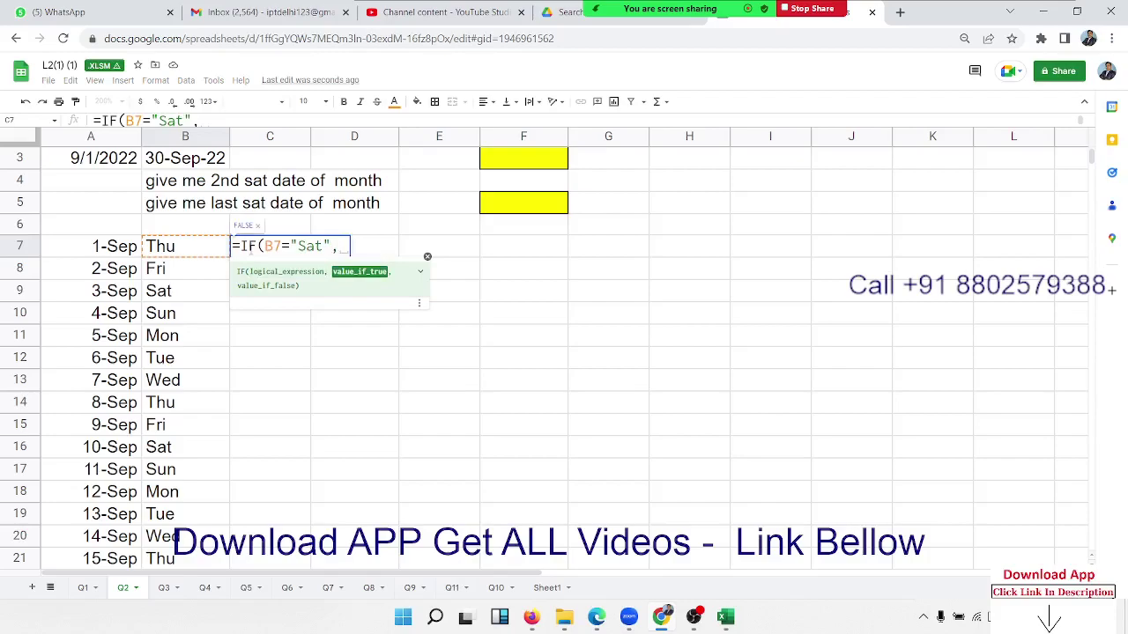
{"action": "left_click", "coordinate": [112, 251]}
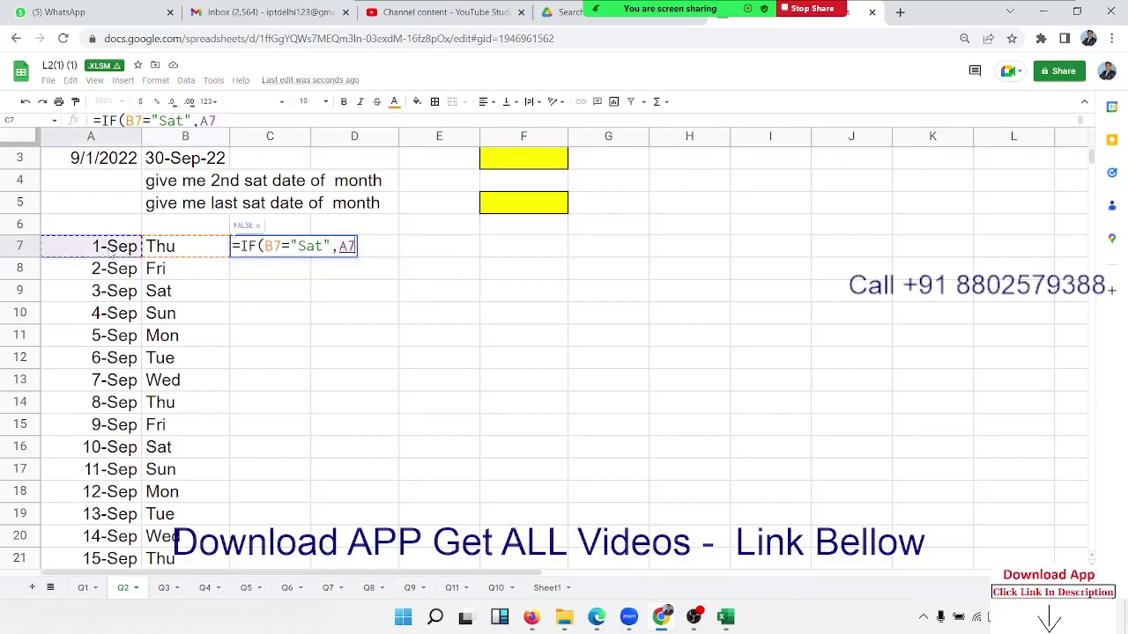
{"action": "type", "text": ","}
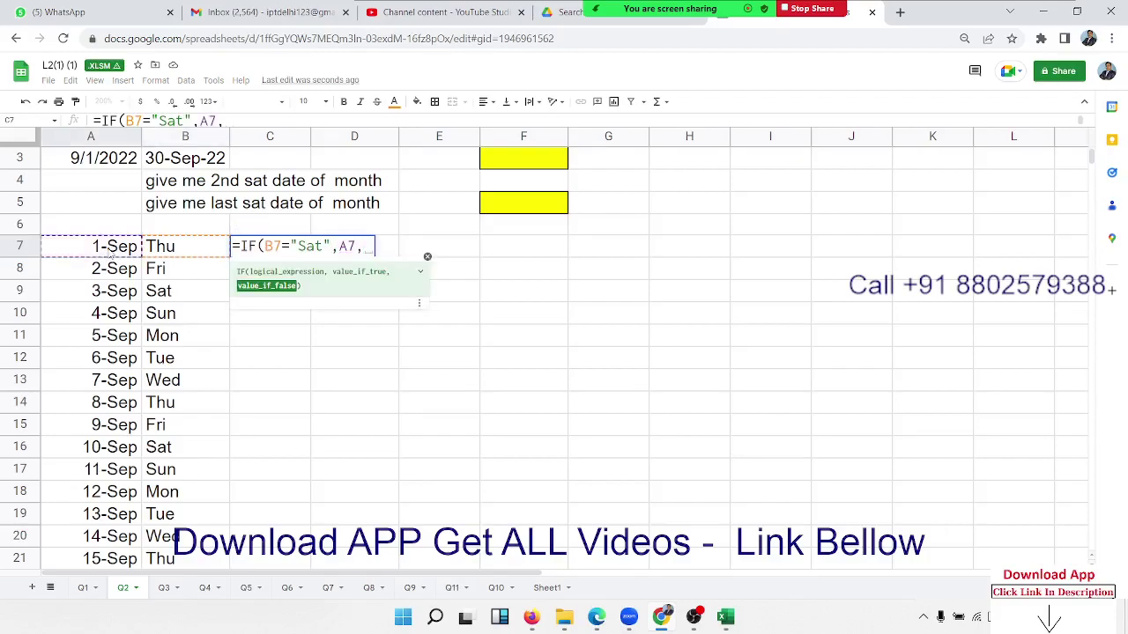
{"action": "type", "text": "fa"}
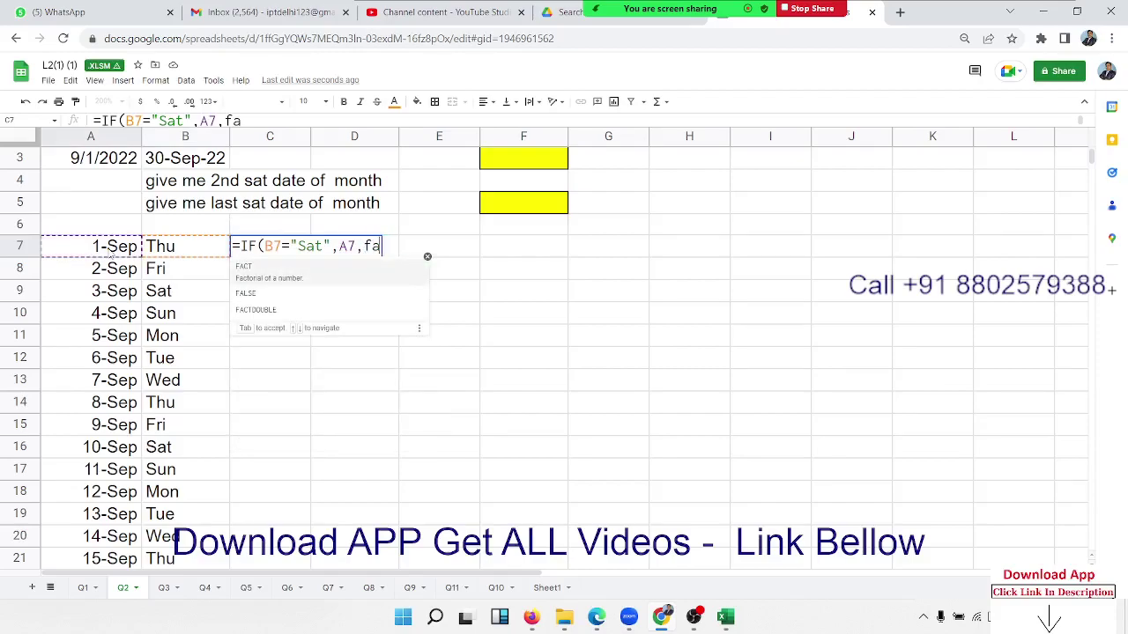
{"action": "type", "text": "ls"}
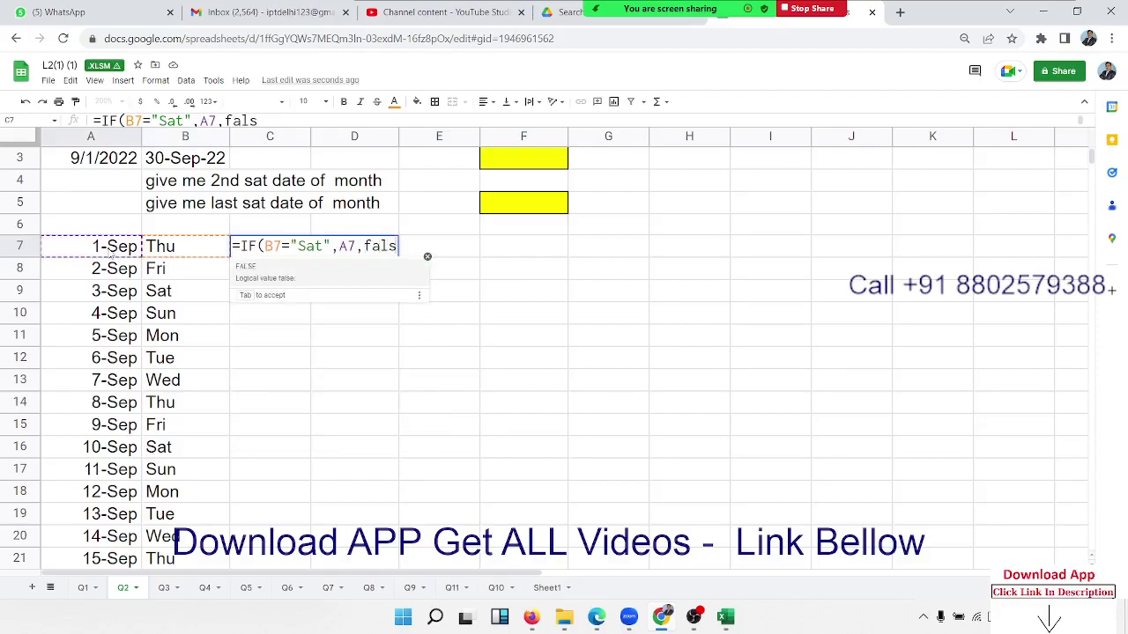
{"action": "type", "text": "e"}
{"action": "key", "text": "Tab"}
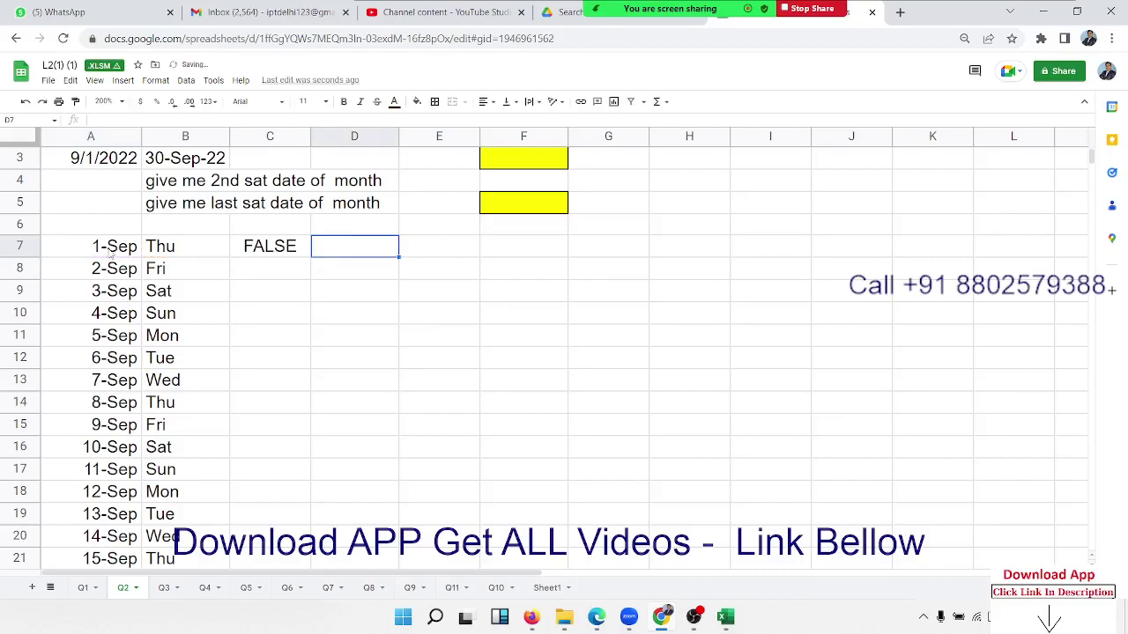
{"action": "key", "text": "Left"}
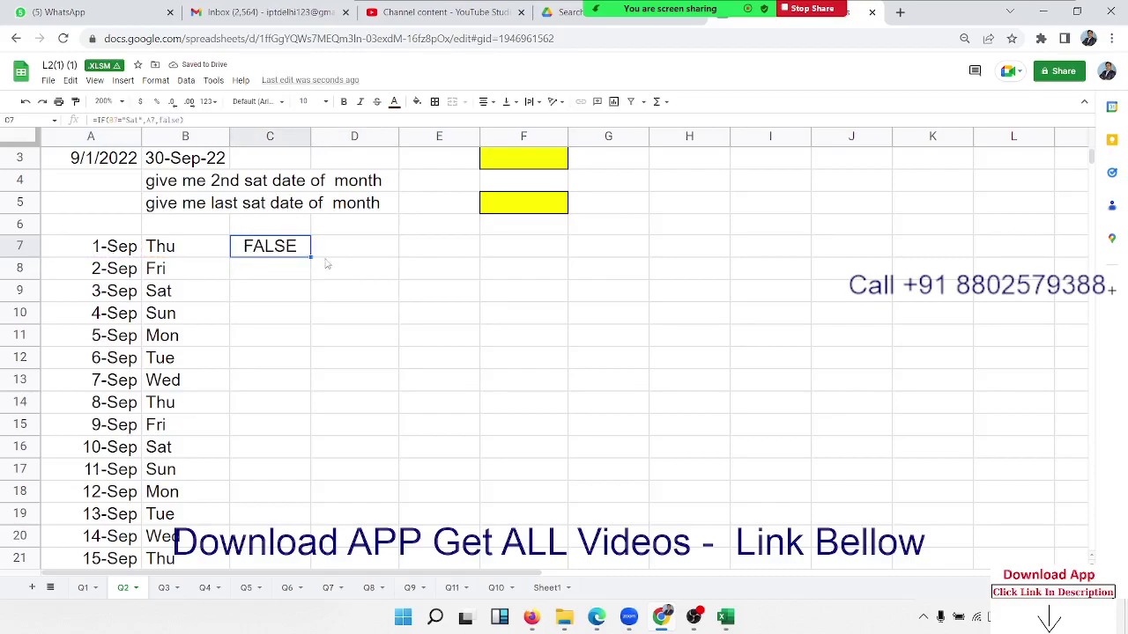
{"action": "double_click", "coordinate": [310, 256]}
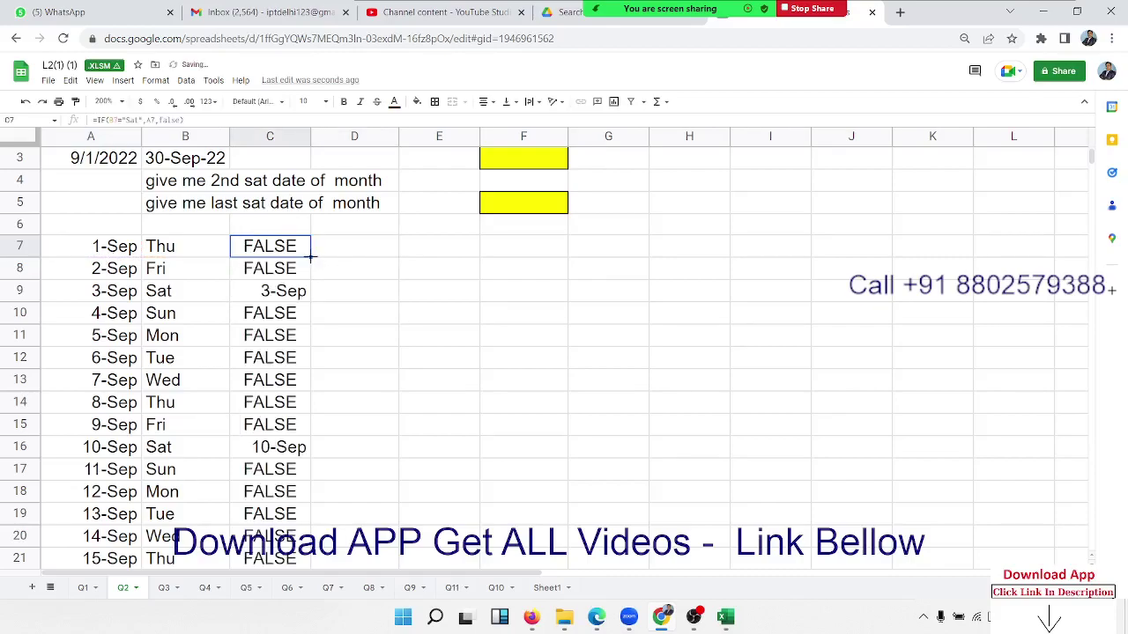
{"action": "left_click", "coordinate": [441, 275]}
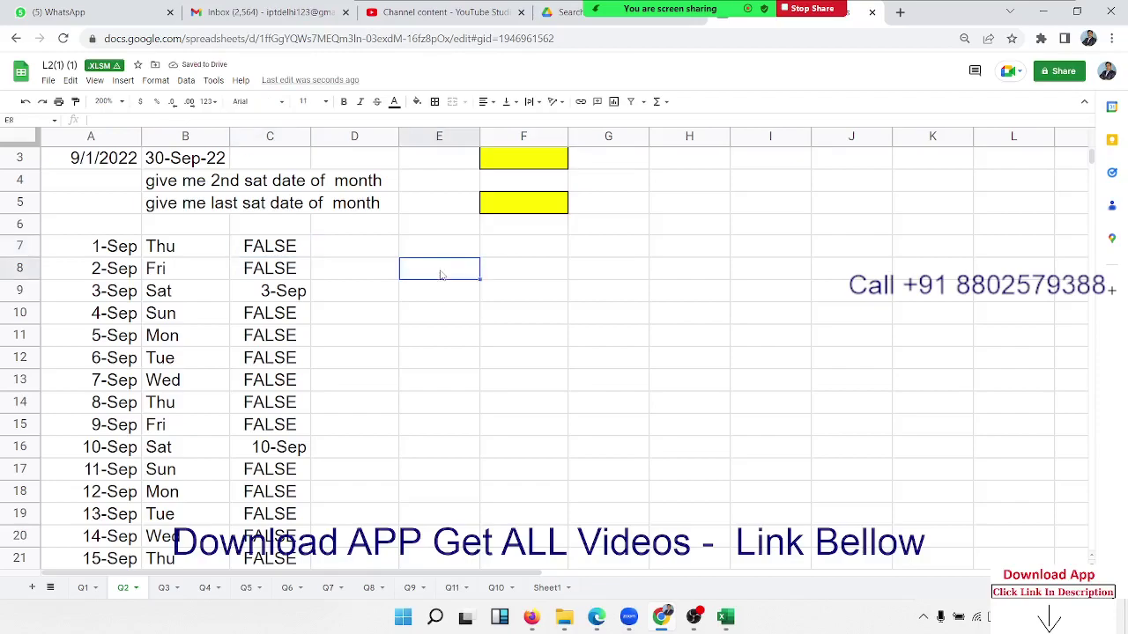
- Enter =SMALL(C7:C36,2) in E8 to get 10-Sep-22
{"action": "type", "text": "="}
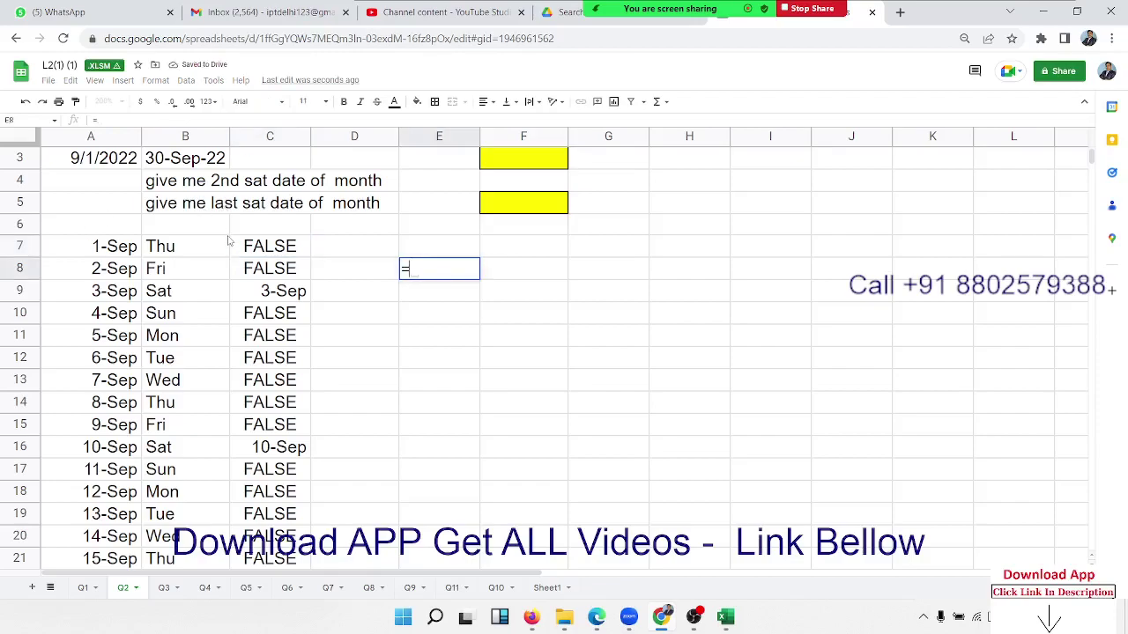
{"action": "type", "text": "sm"}
{"action": "key", "text": "Tab"}
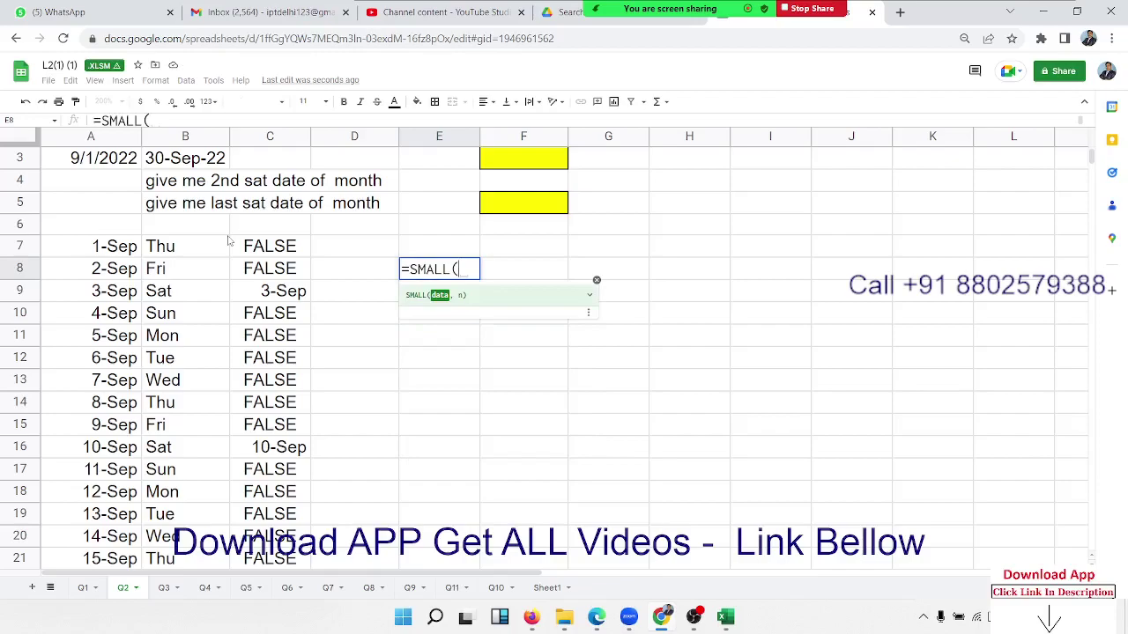
{"action": "key", "text": "Left"}
{"action": "key", "text": "Left"}
{"action": "key", "text": "Left"}
{"action": "key", "text": "Right"}
{"action": "key", "text": "Up"}
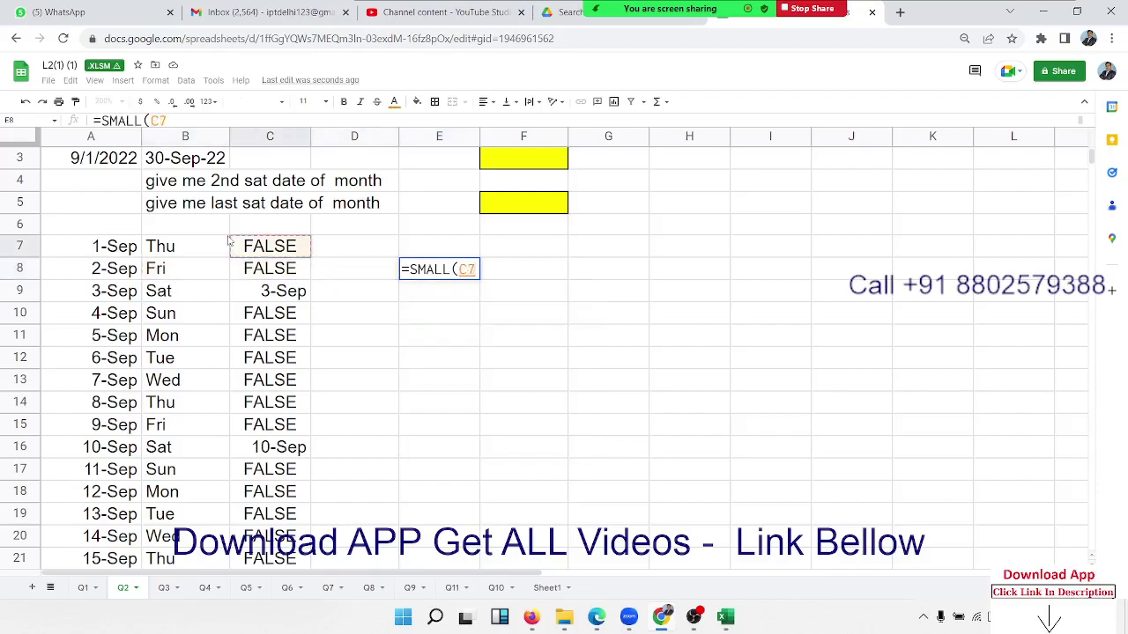
{"action": "key", "text": "ctrl+shift+Down"}
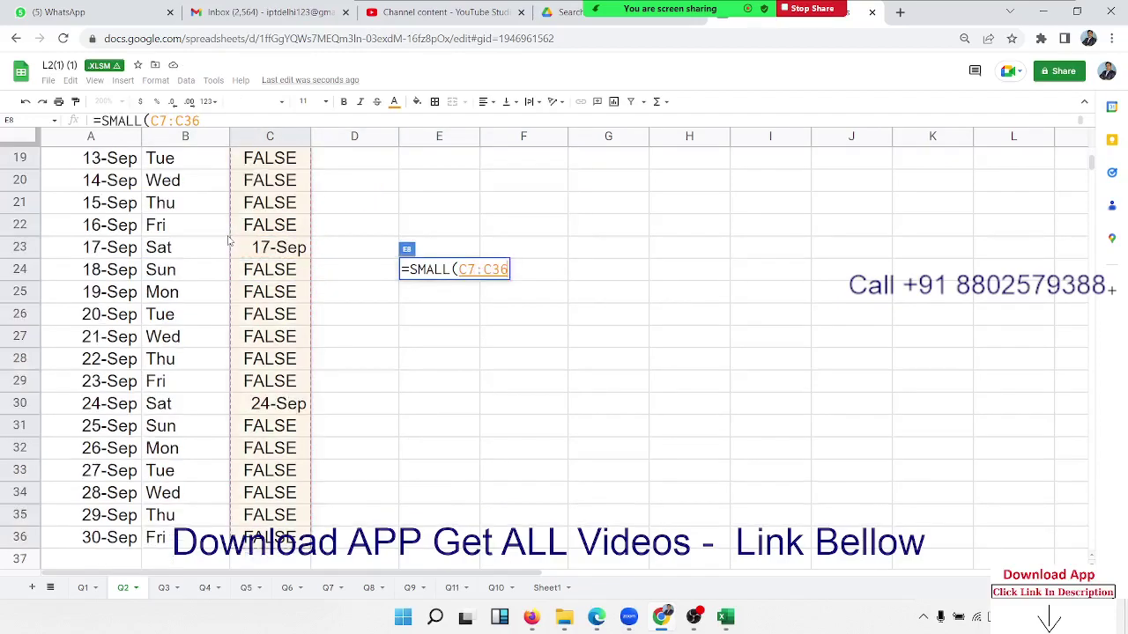
{"action": "type", "text": ",2"}
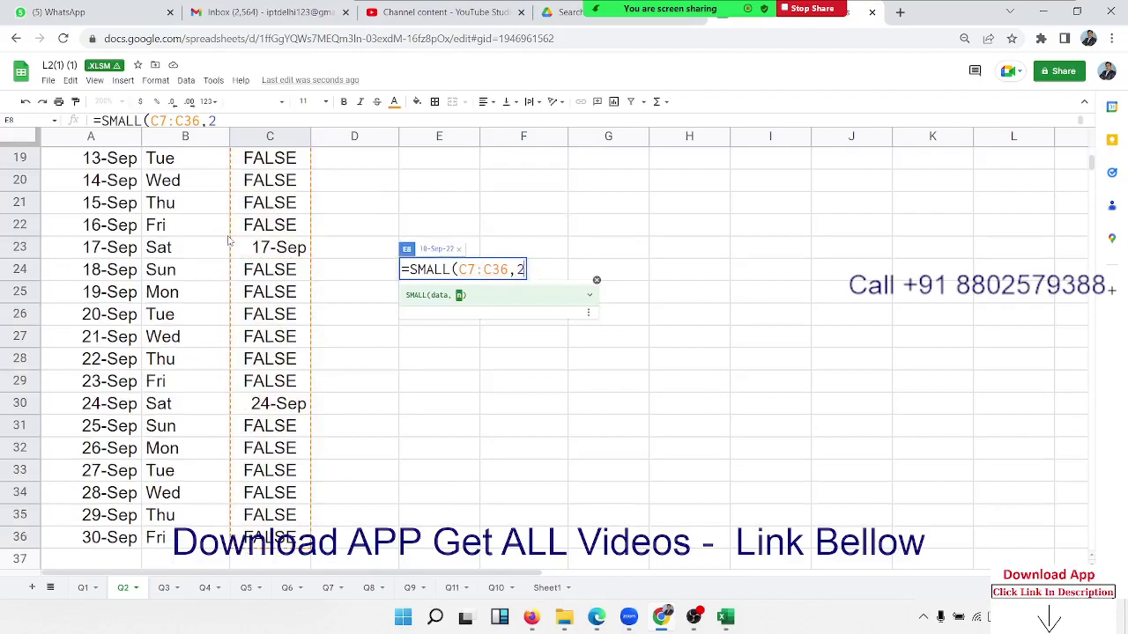
{"action": "key", "text": "Return"}
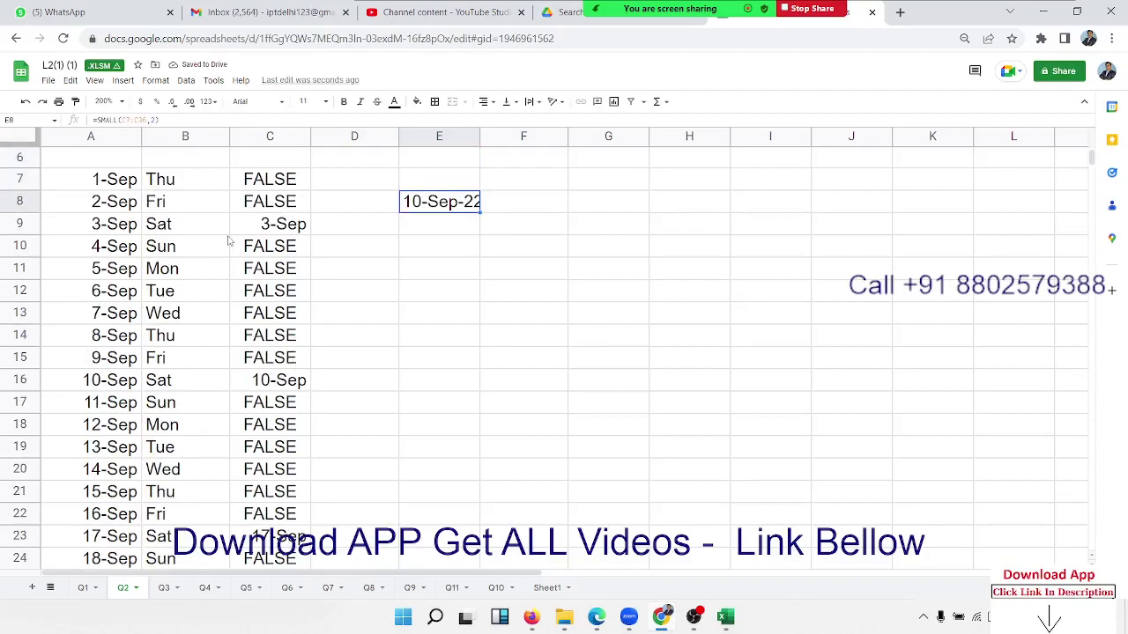
- Compare E8's result with the Saturday IF formulas in C9 (3-Sep) and C16 (10-Sep)
{"action": "key", "text": "Down"}
{"action": "key", "text": "Left"}
{"action": "key", "text": "Left"}
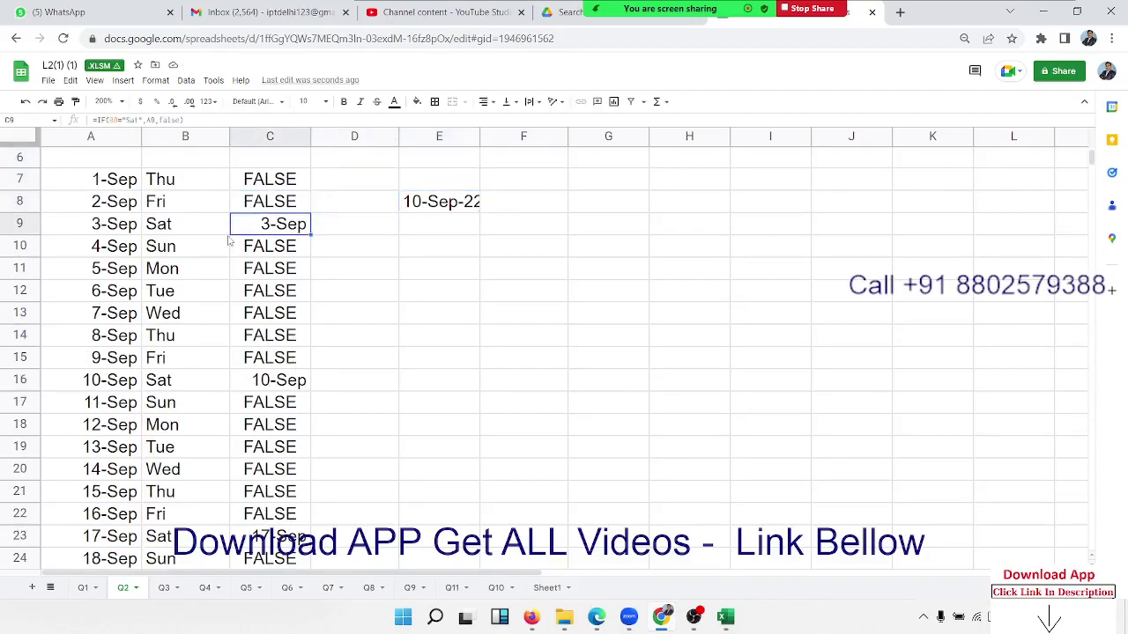
{"action": "key", "text": "Right"}
{"action": "key", "text": "Right"}
{"action": "key", "text": "Up"}
{"action": "scroll", "coordinate": [230, 256], "scroll_direction": "up", "scroll_amount": 2}
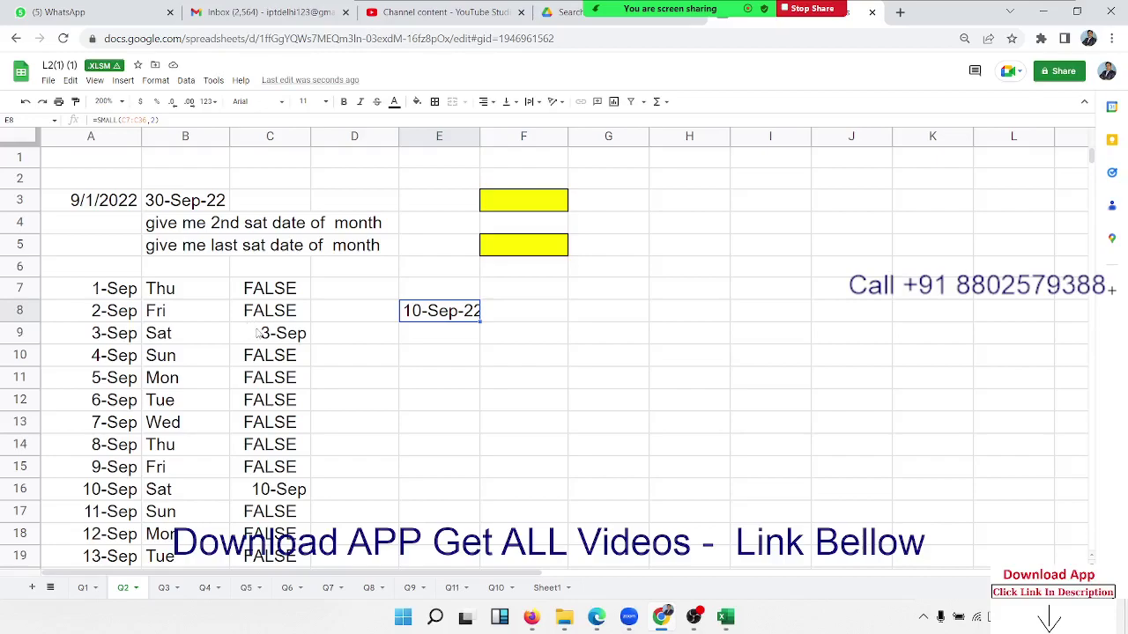
{"action": "left_click", "coordinate": [258, 333]}
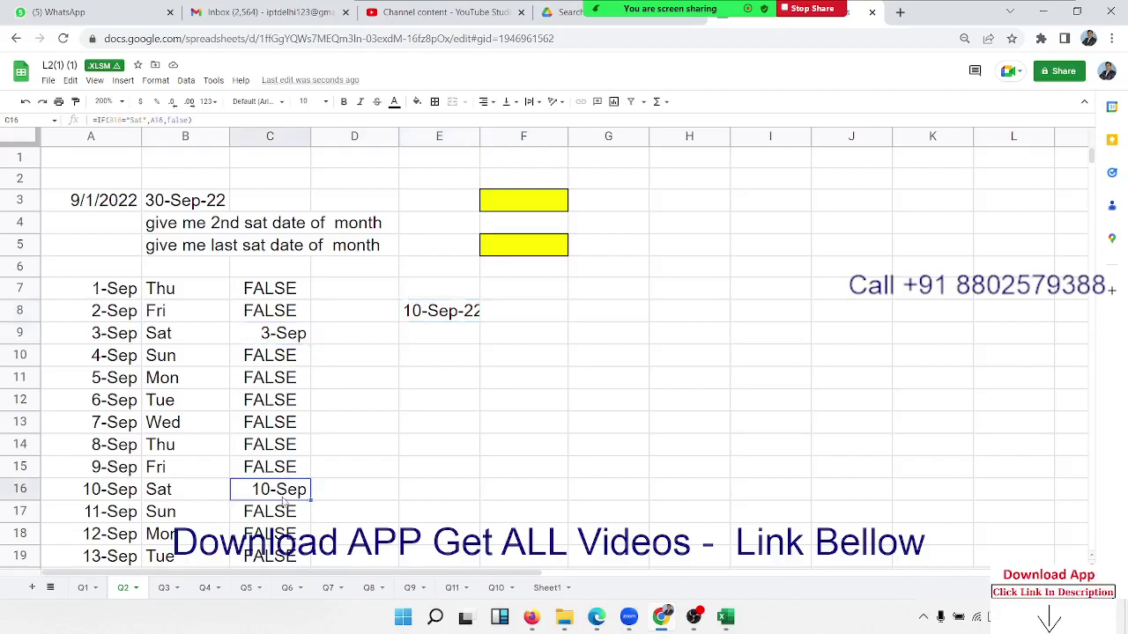
{"action": "left_click", "coordinate": [447, 321]}
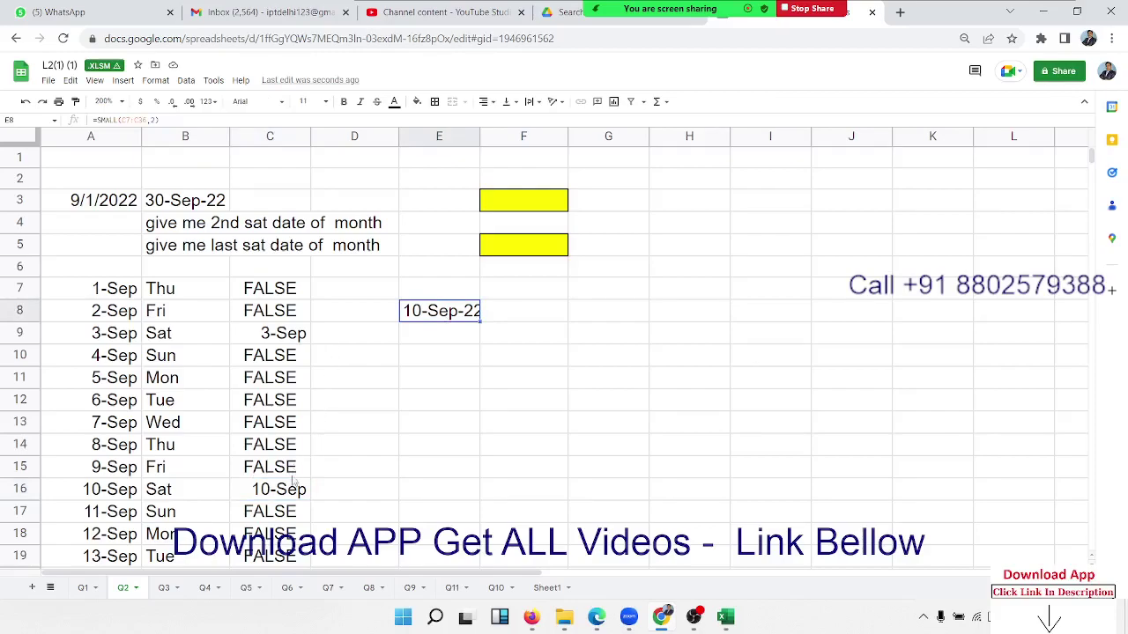
{"action": "left_click", "coordinate": [293, 493]}
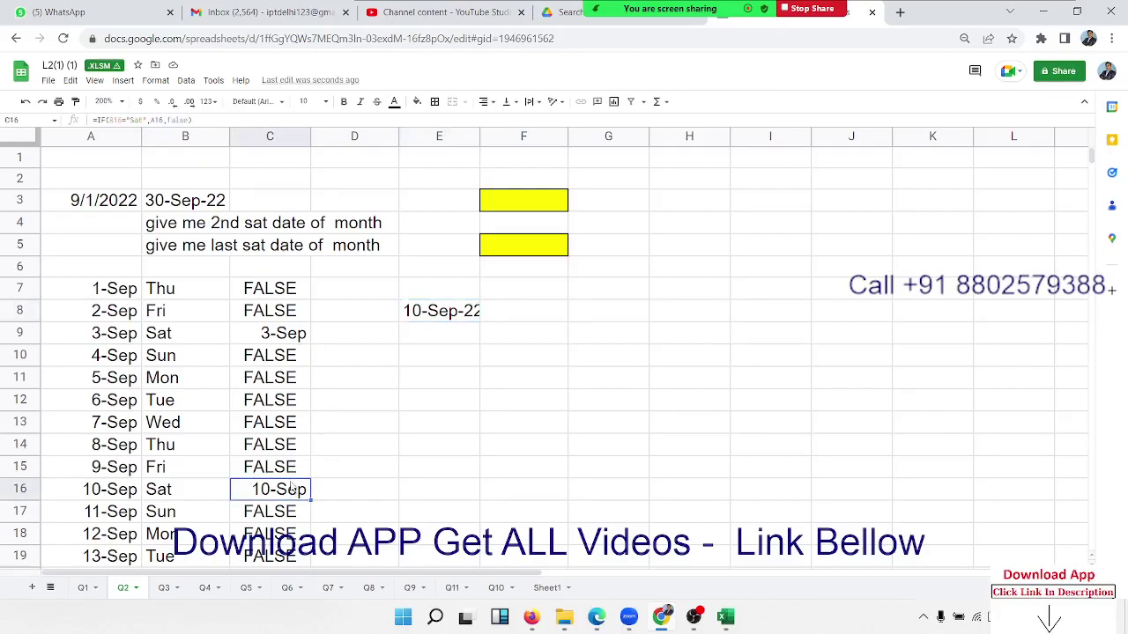
{"action": "left_click", "coordinate": [455, 310]}
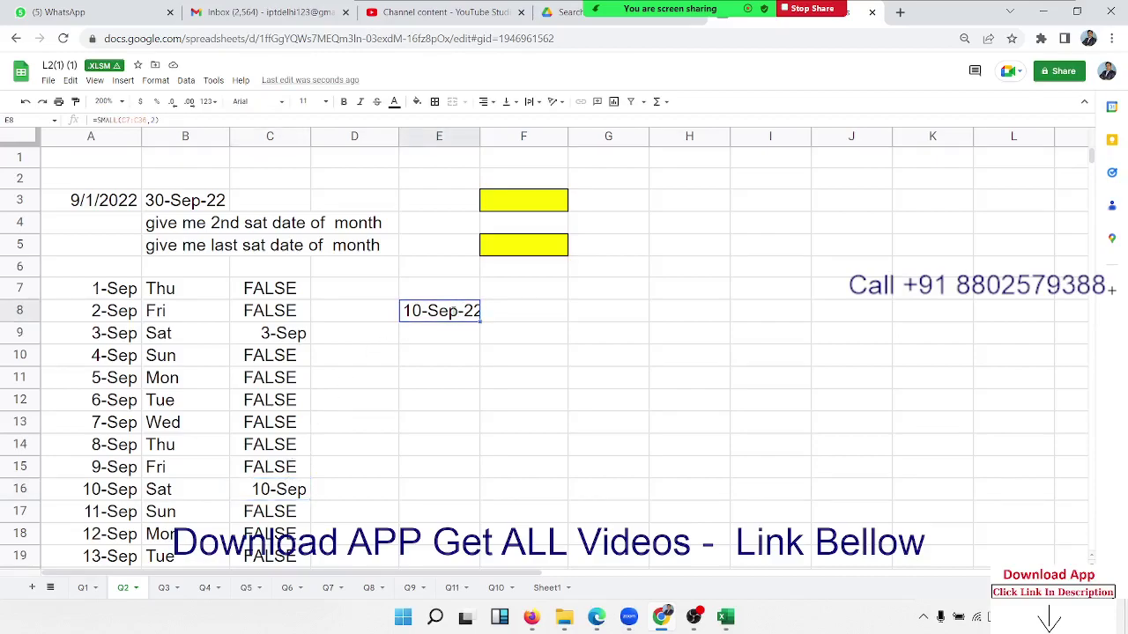
- Review E8's C7:C36 and 2 arguments, then recommit the formula unchanged
{"action": "double_click", "coordinate": [455, 310]}
{"action": "left_click", "coordinate": [510, 312]}
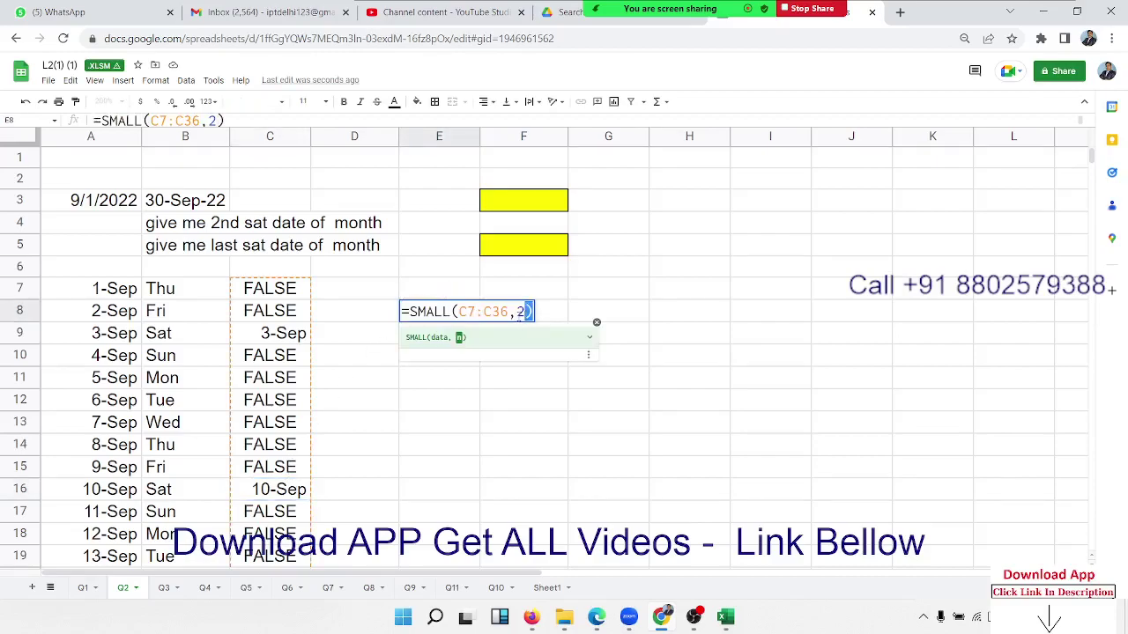
{"action": "key", "text": "shift+Left"}
{"action": "key", "text": "shift+Left"}
{"action": "key", "text": "shift+Left"}
{"action": "key", "text": "shift+Left"}
{"action": "key", "text": "shift+Left"}
{"action": "key", "text": "shift+Left"}
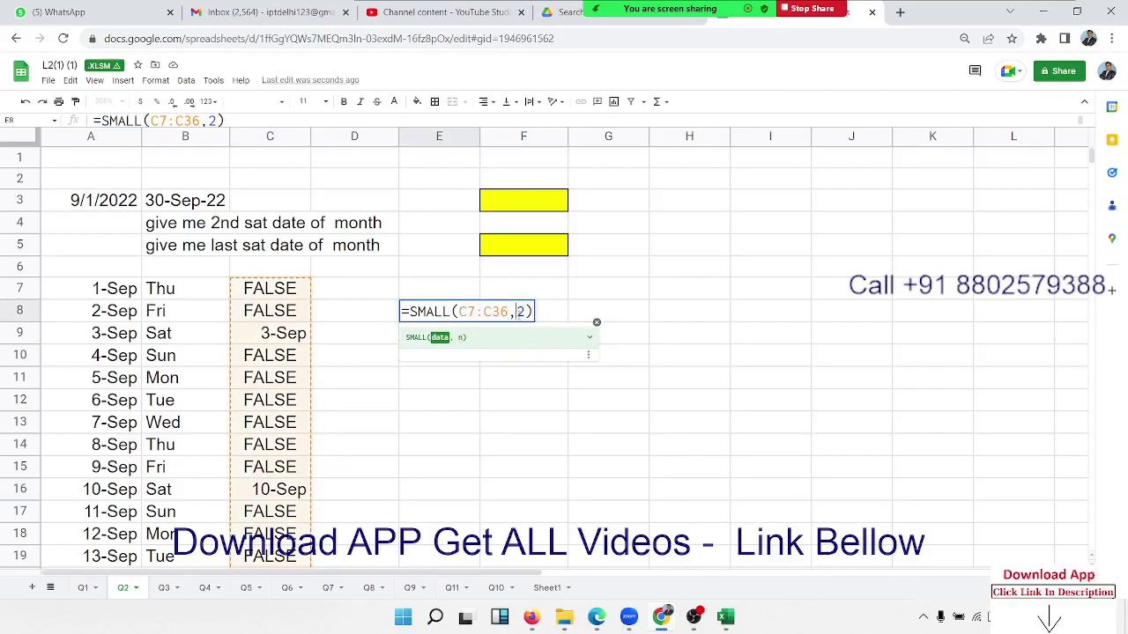
{"action": "left_click", "coordinate": [517, 312]}
{"action": "key", "text": "shift+Right"}
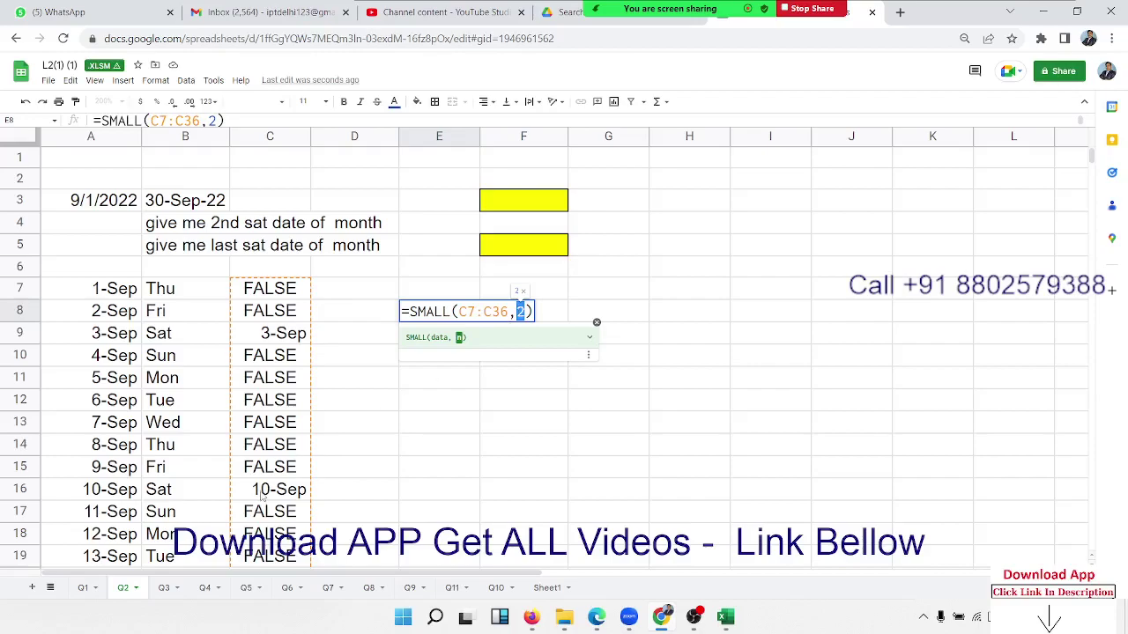
{"action": "key", "text": "Return"}
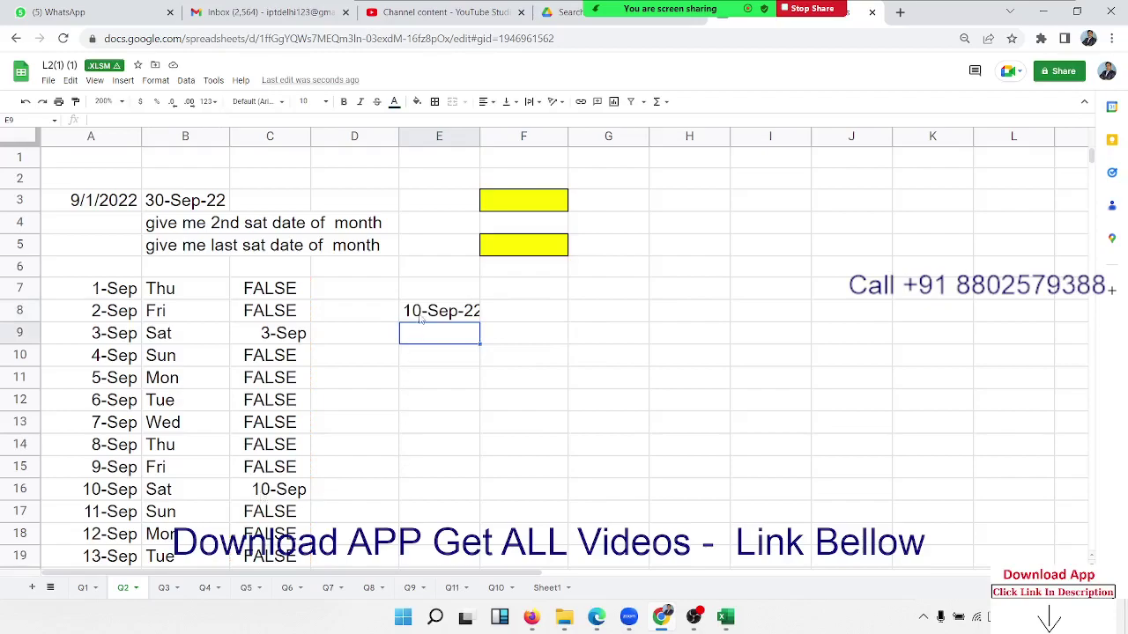
- Start a single-cell formula in yellow F3 as =SMALL(IF(TEXT(A3
{"action": "left_click", "coordinate": [421, 320]}
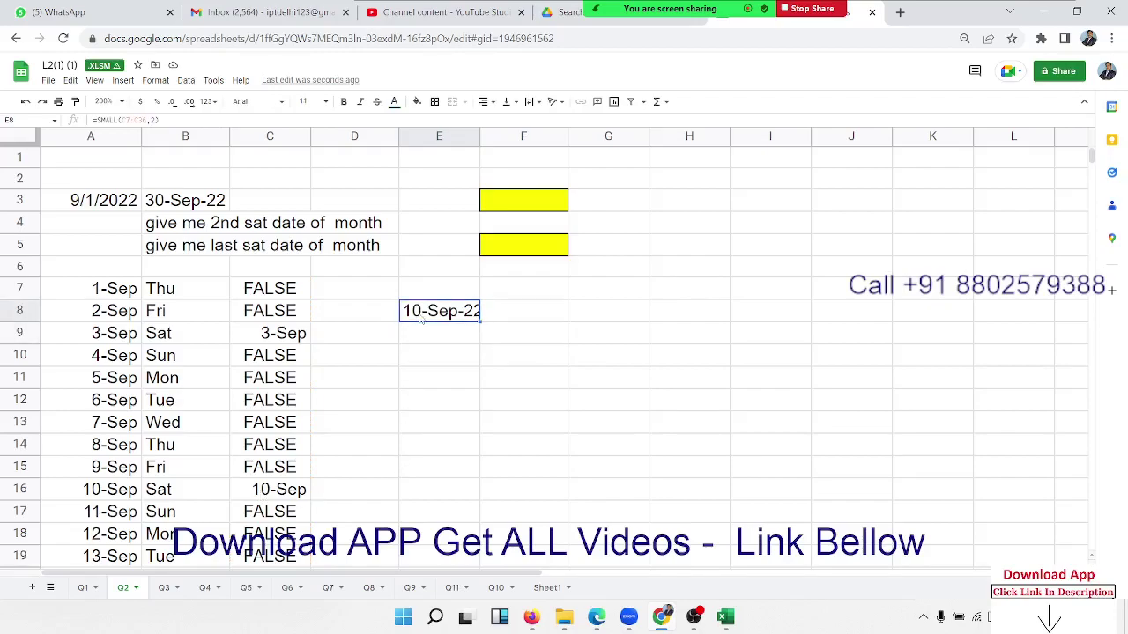
{"action": "left_click_drag", "start_coordinate": [421, 319], "coordinate": [88, 289]}
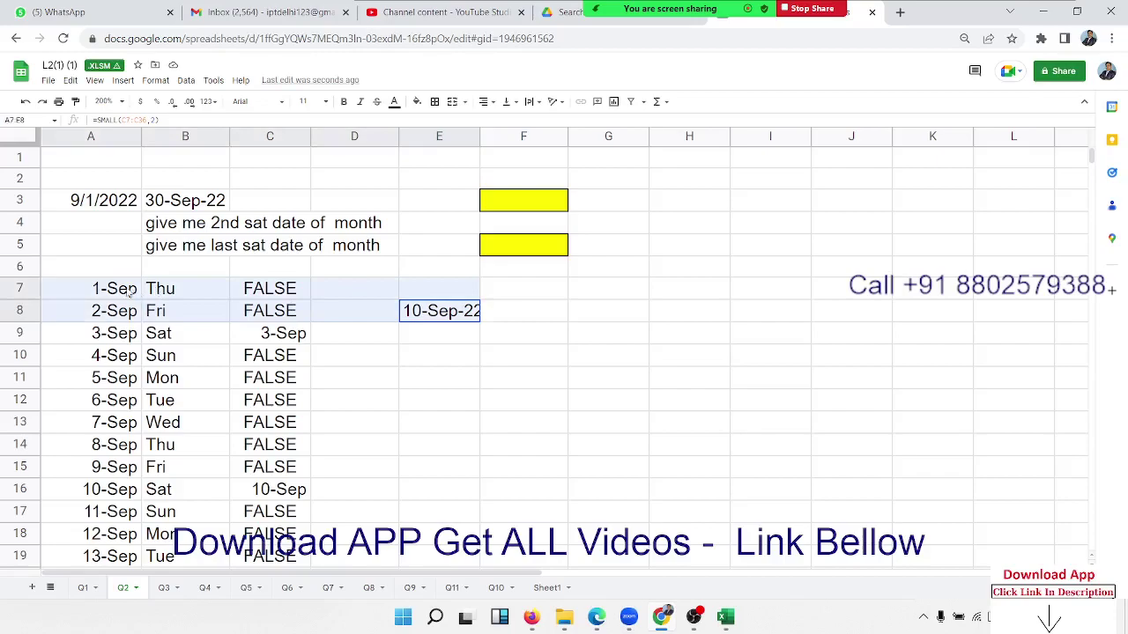
{"action": "left_click", "coordinate": [534, 208]}
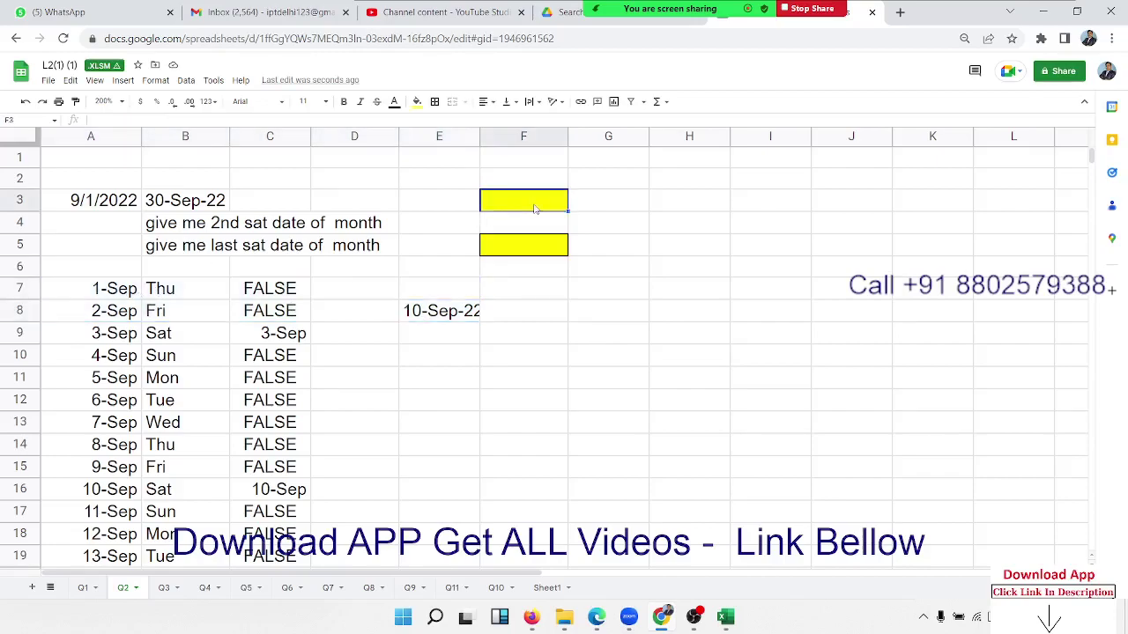
{"action": "type", "text": "=sm"}
{"action": "key", "text": "Tab"}
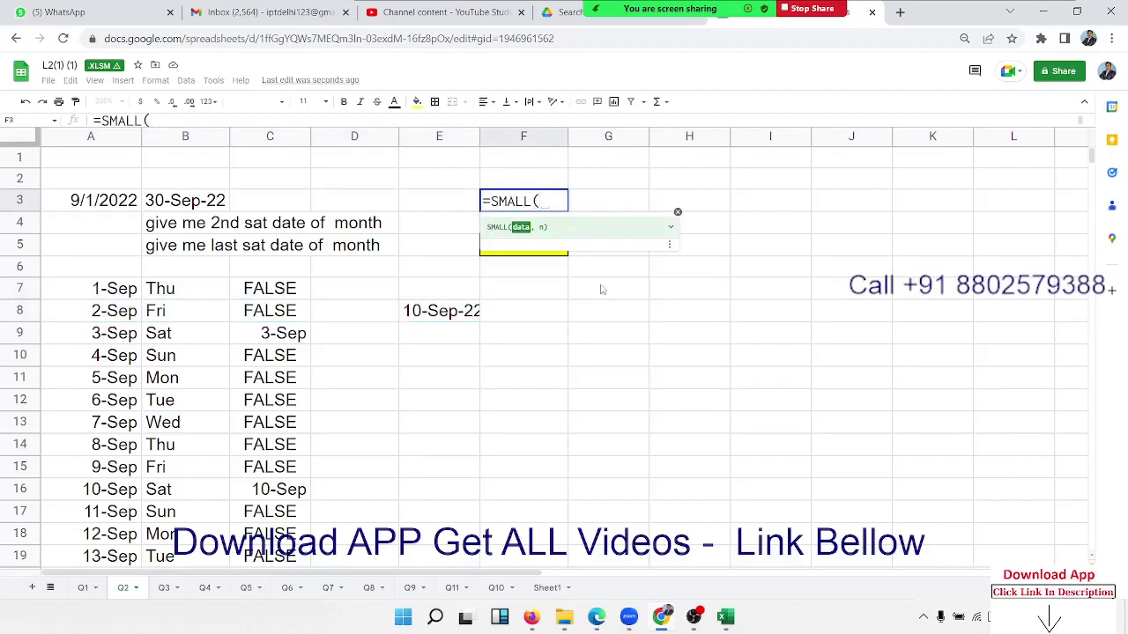
{"action": "type", "text": "if"}
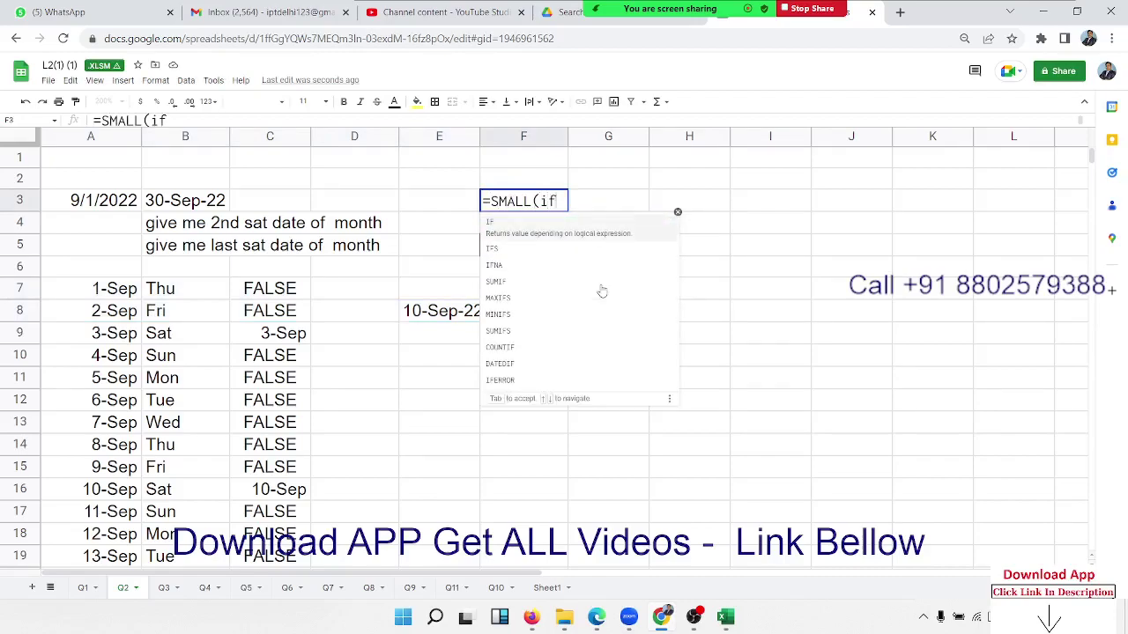
{"action": "key", "text": "Tab"}
{"action": "type", "text": "tes"}
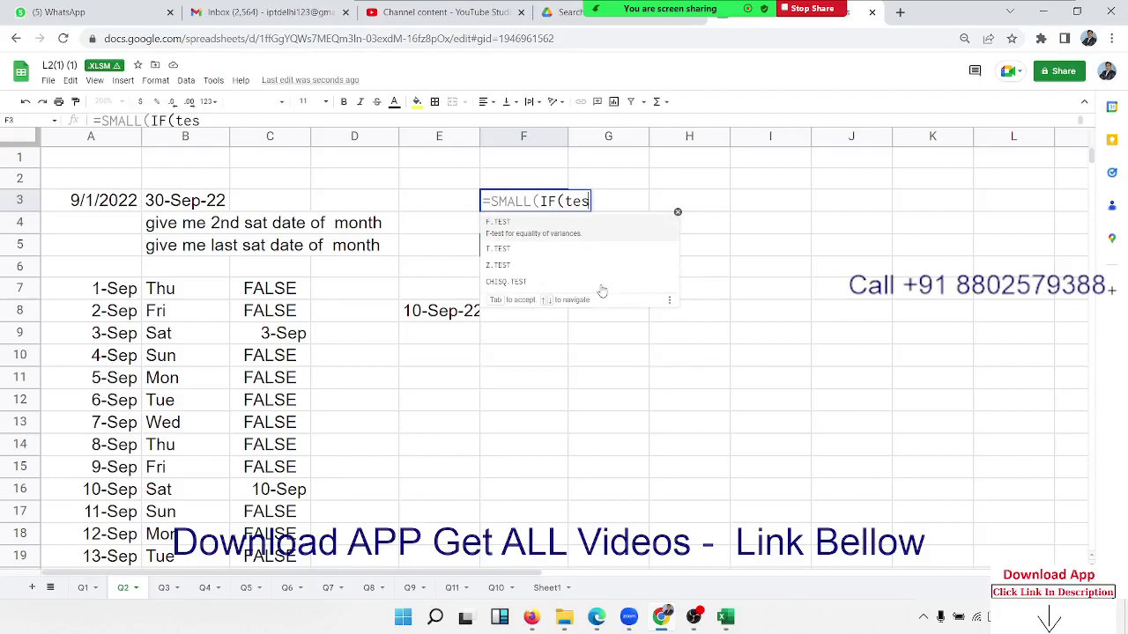
{"action": "key", "text": "BackSpace"}
{"action": "type", "text": "xt"}
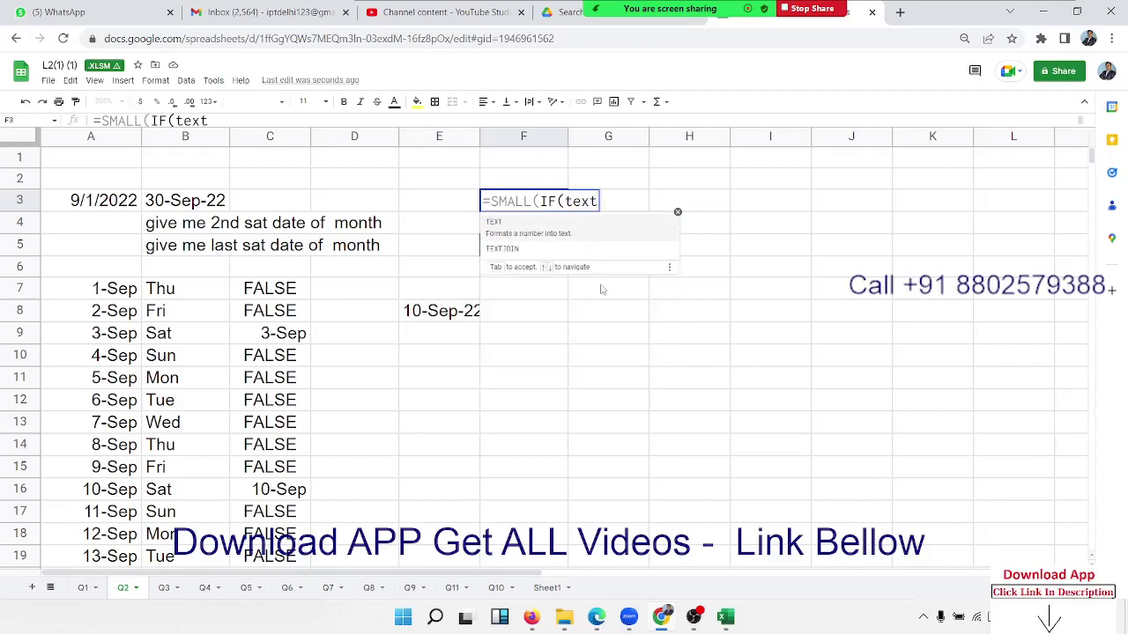
{"action": "type", "text": "("}
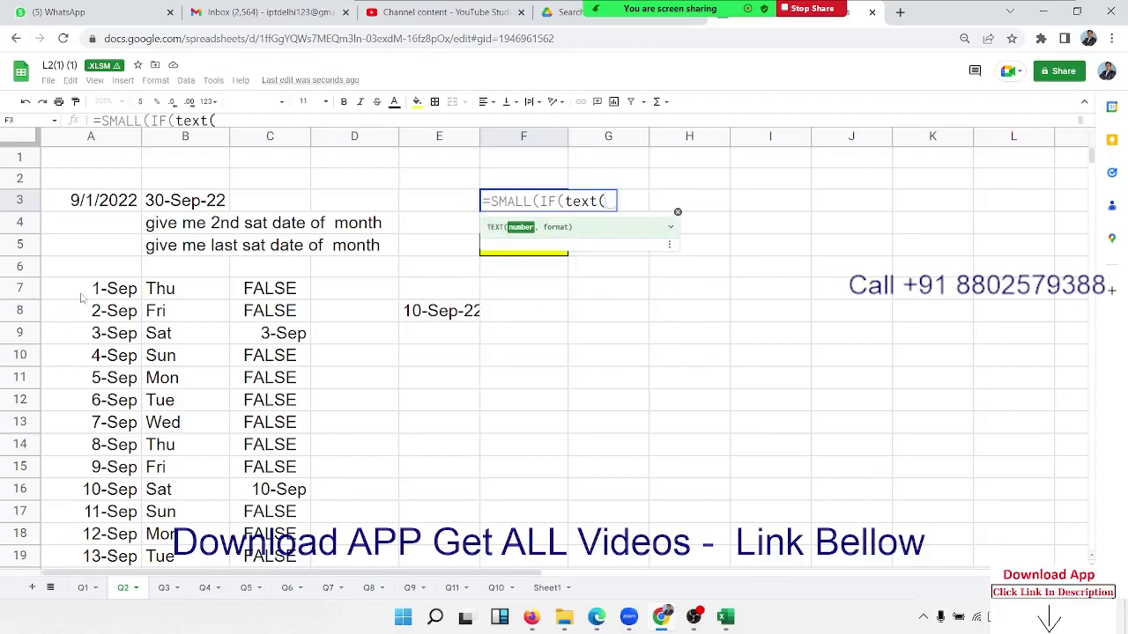
{"action": "left_click", "coordinate": [115, 204]}
- Extend the TEXT part with +SEQUENCE(DAY(B3),0,0,1) and the "DDD" format
{"action": "type", "text": "+"}
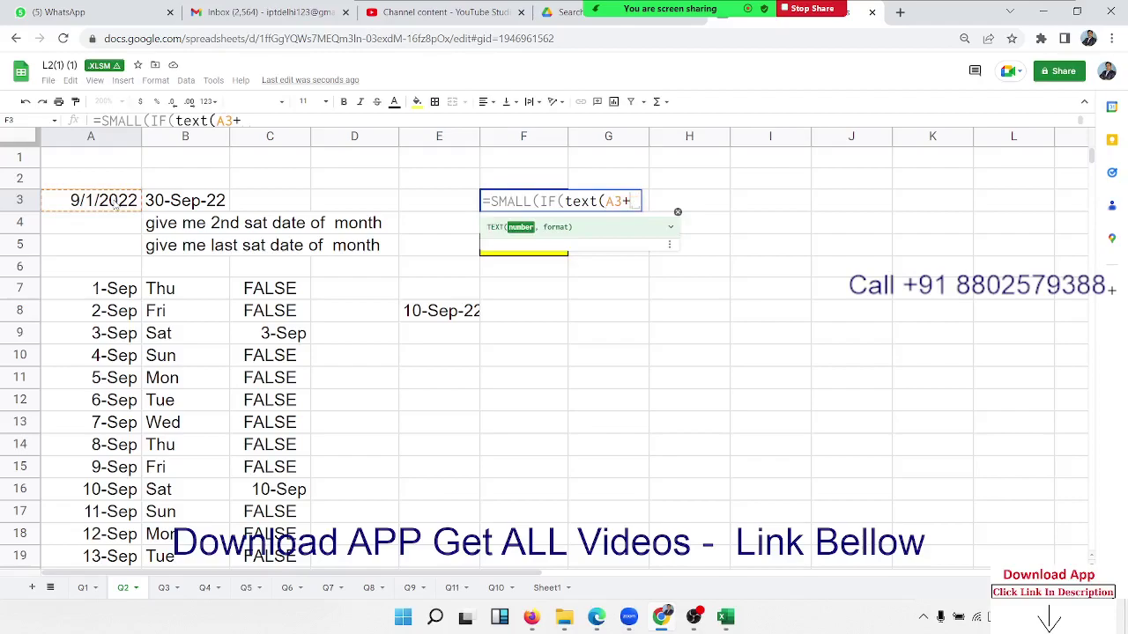
{"action": "type", "text": "{"}
{"action": "key", "text": "BackSpace"}
{"action": "type", "text": "seq"}
{"action": "key", "text": "Tab"}
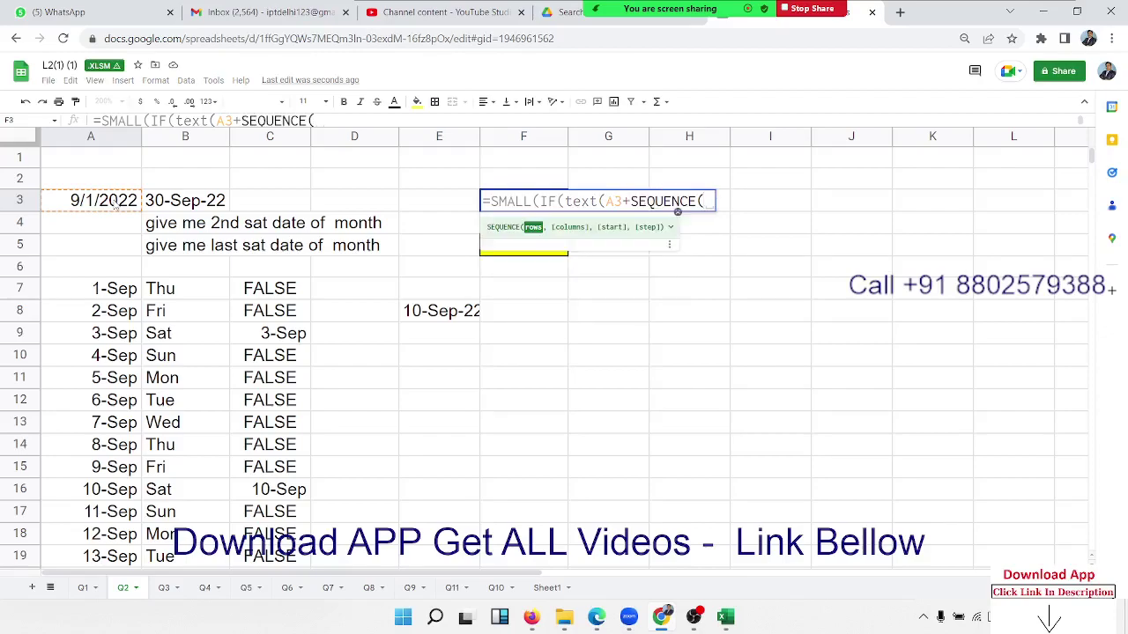
{"action": "type", "text": "("}
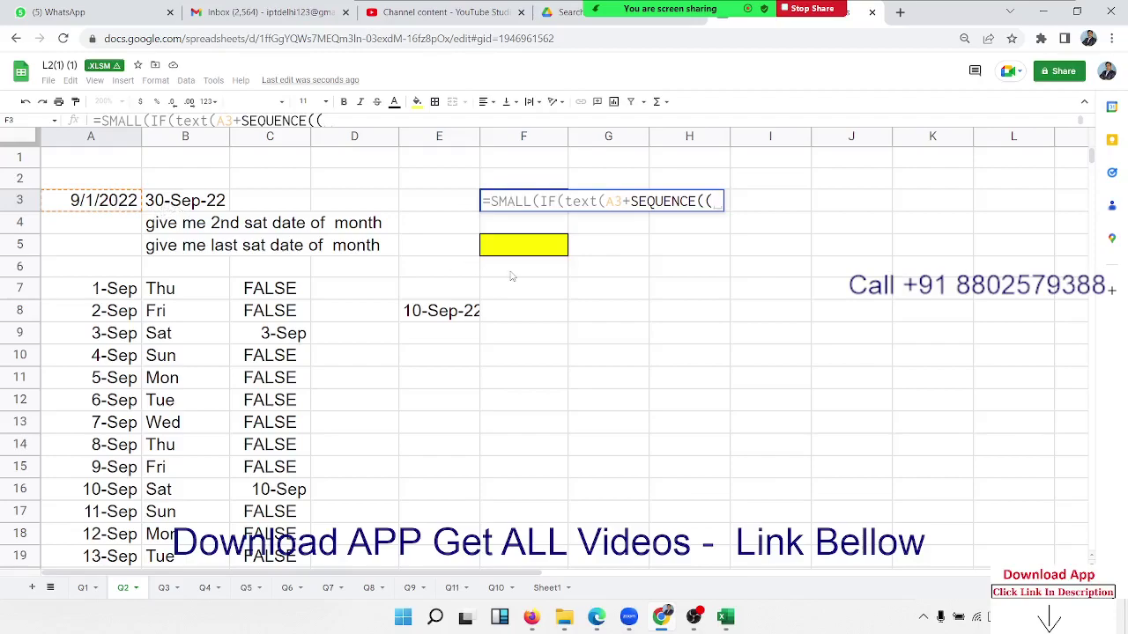
{"action": "key", "text": "BackSpace"}
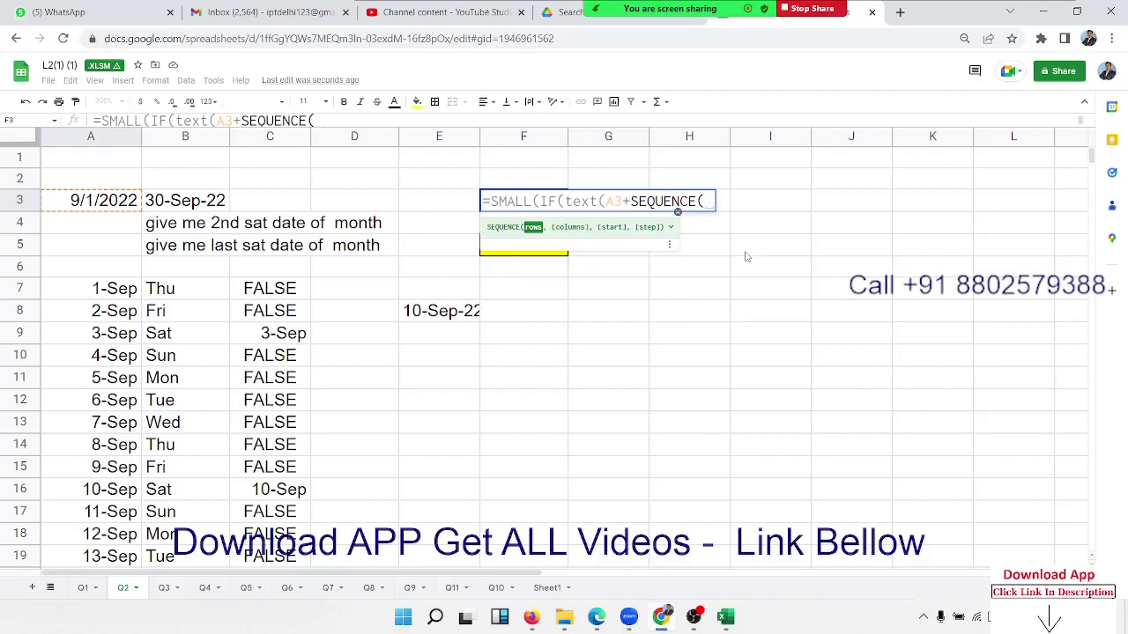
{"action": "type", "text": "day"}
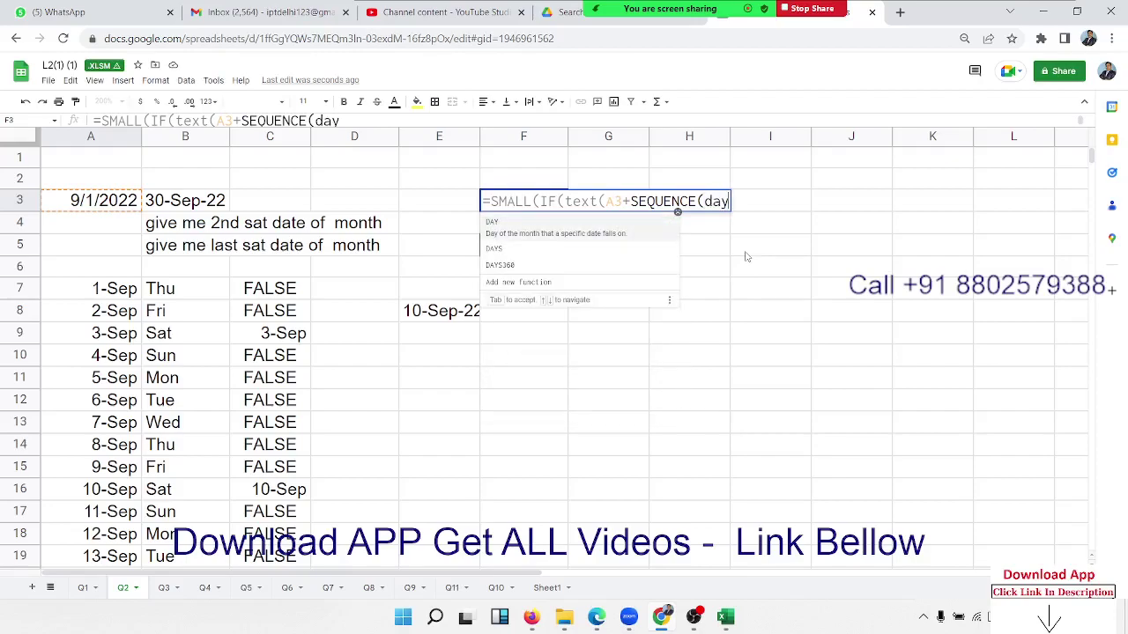
{"action": "key", "text": "Tab"}
{"action": "left_click", "coordinate": [207, 202]}
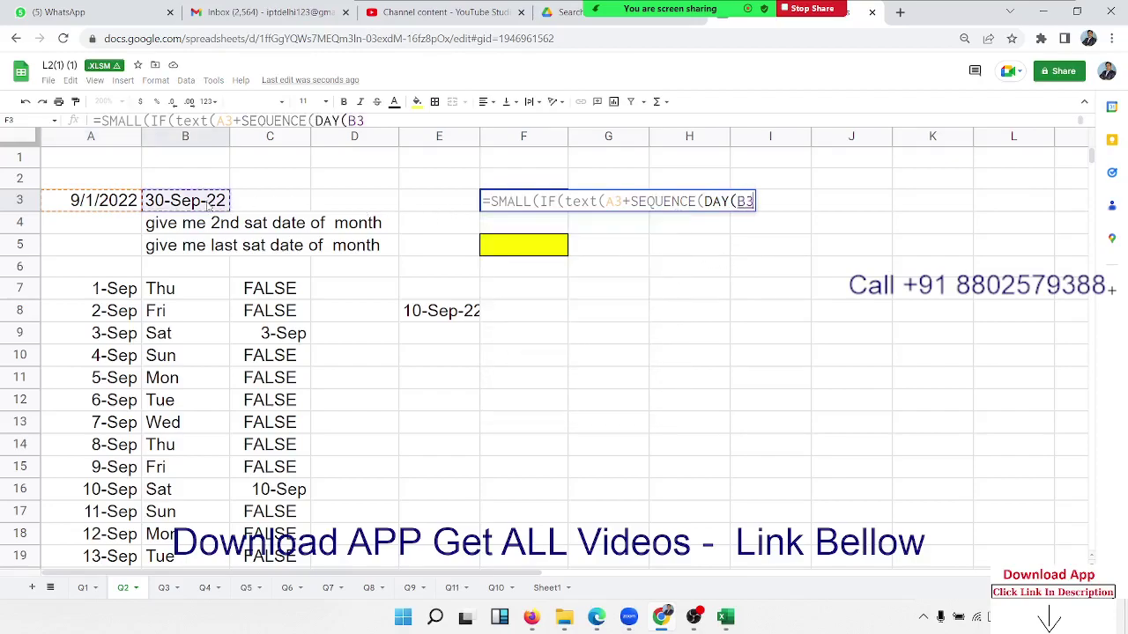
{"action": "type", "text": ")"}
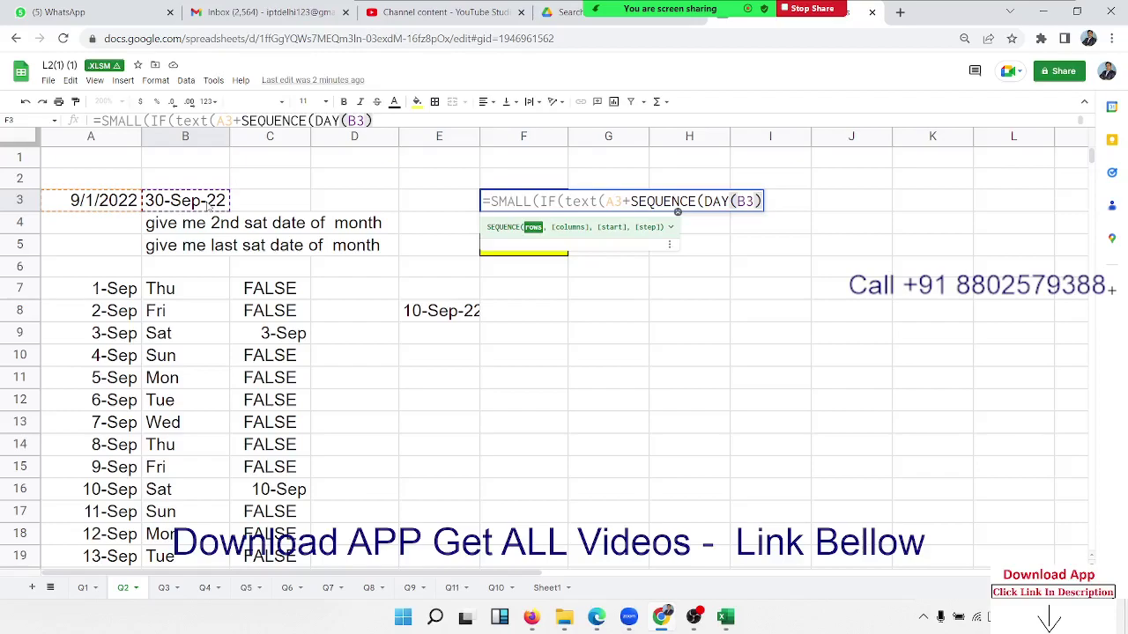
{"action": "type", "text": ",0"}
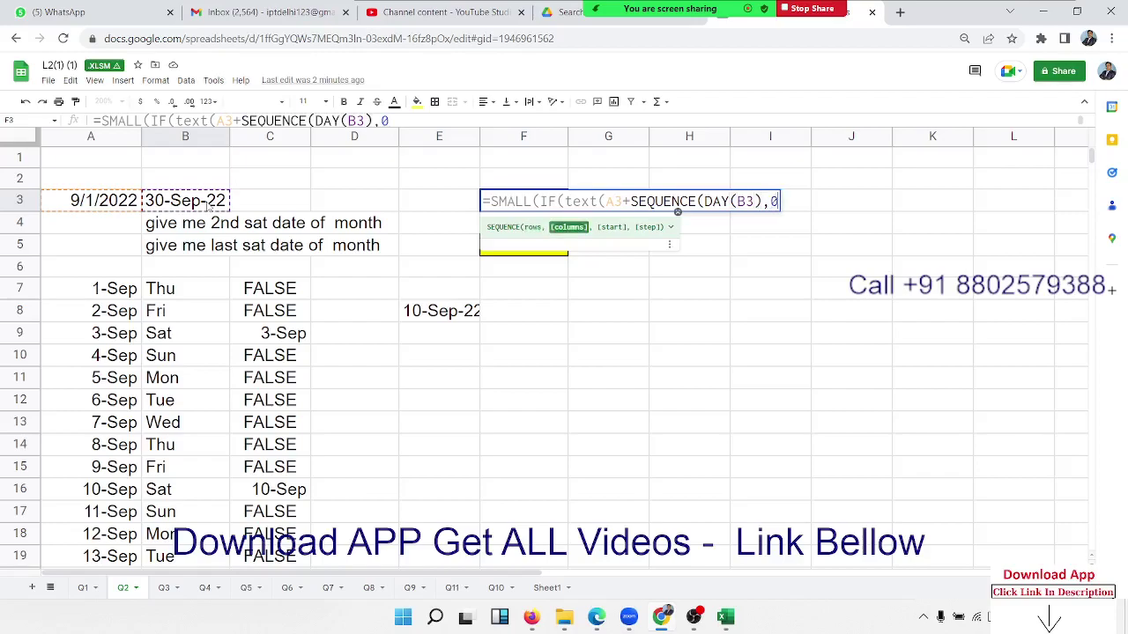
{"action": "type", "text": ",0,"}
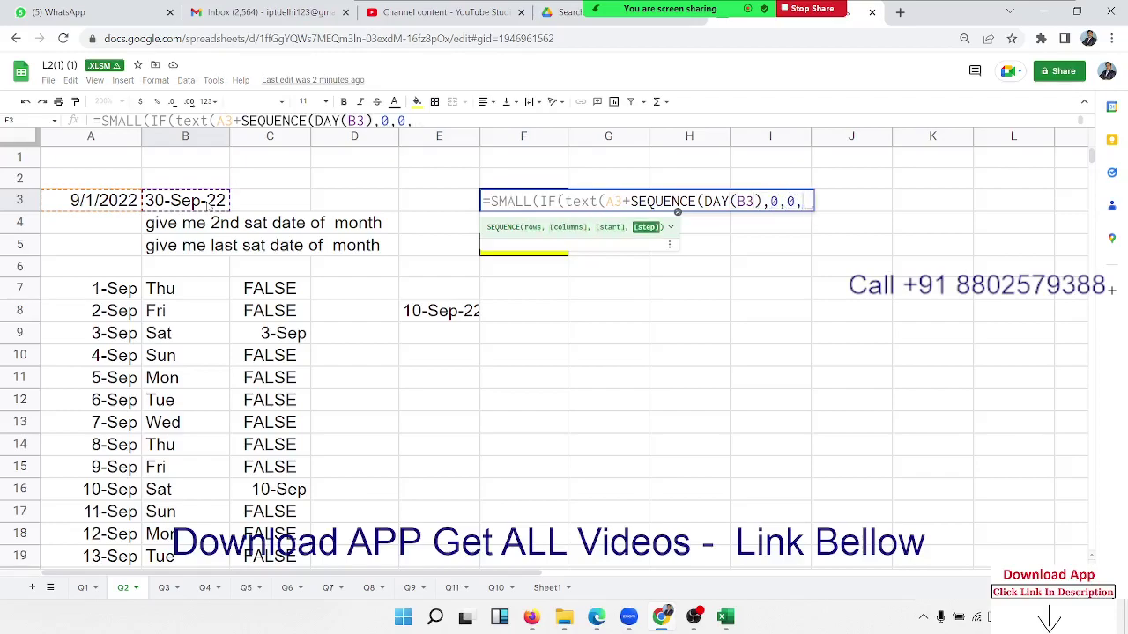
{"action": "type", "text": "1)"}
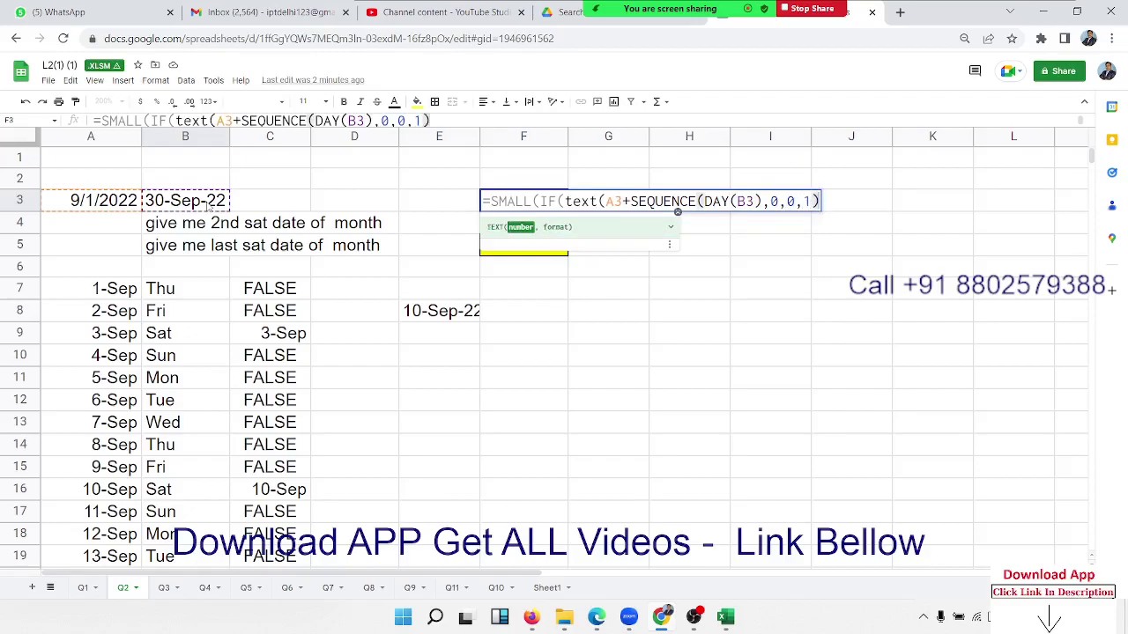
{"action": "type", "text": ","}
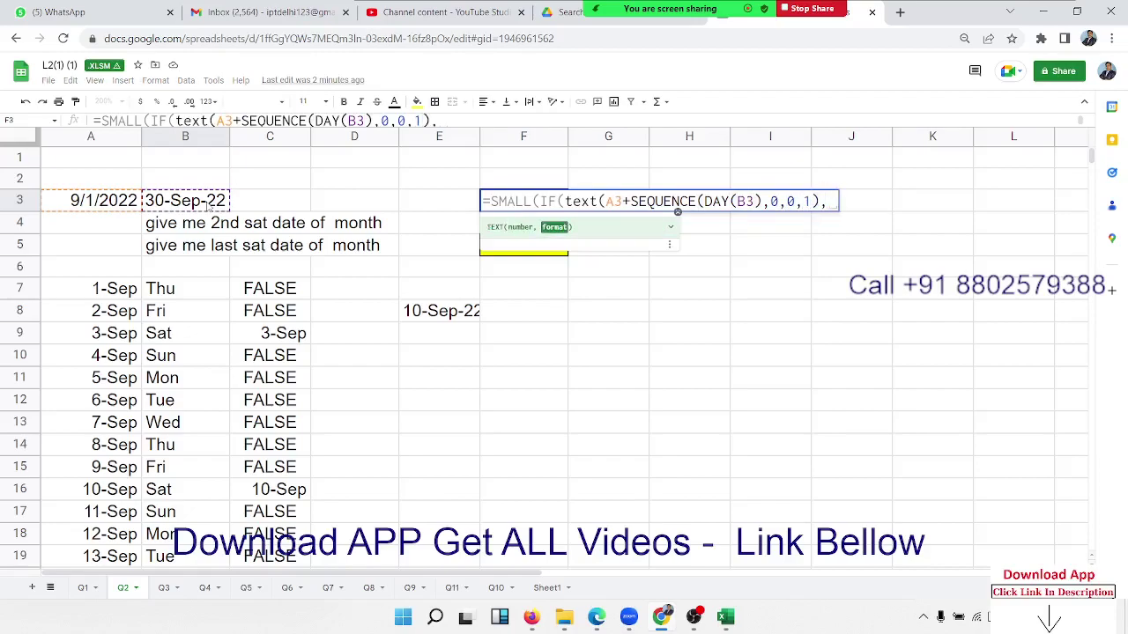
{"action": "type", "text": "\"DDD\""}
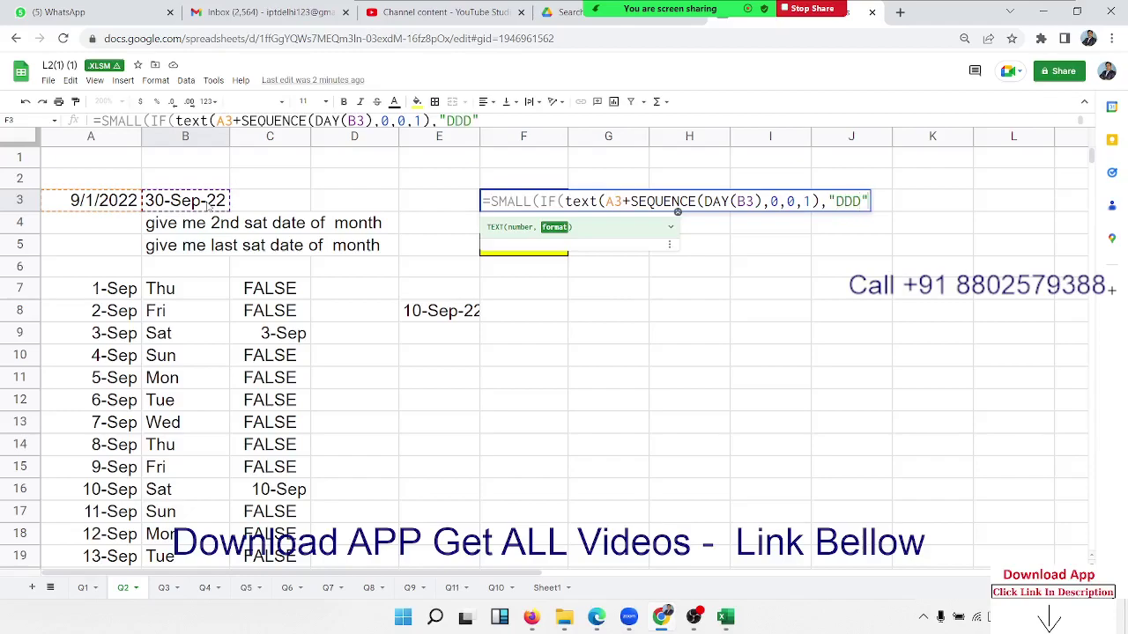
{"action": "type", "text": ")"}
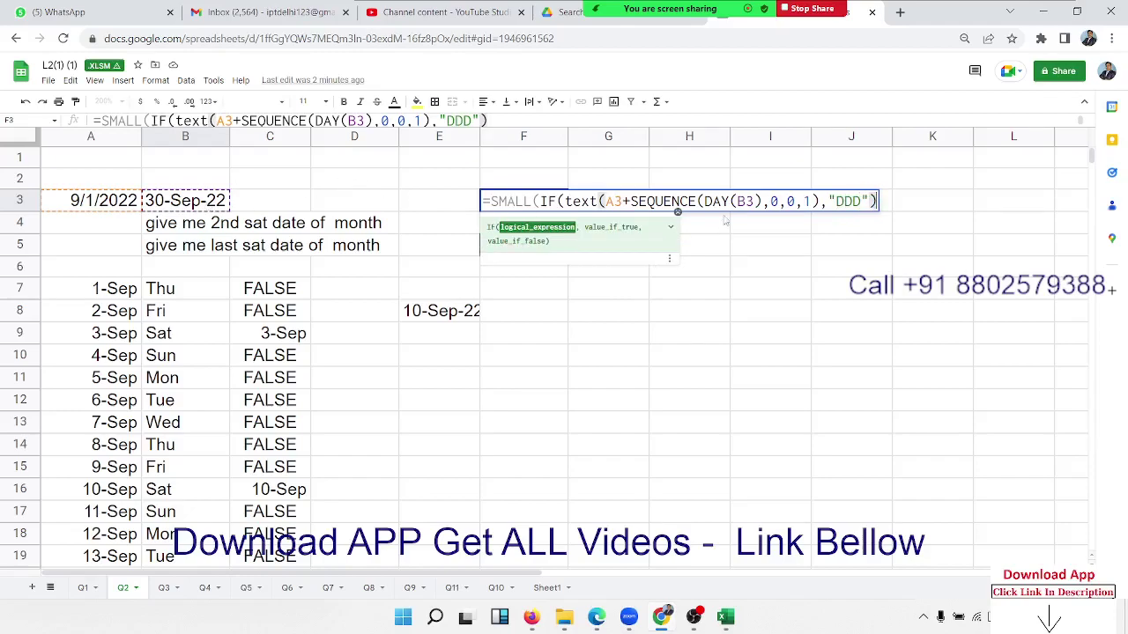
- Change SEQUENCE's columns value to 1 and add the ="Sat" test
{"action": "left_click", "coordinate": [772, 202]}
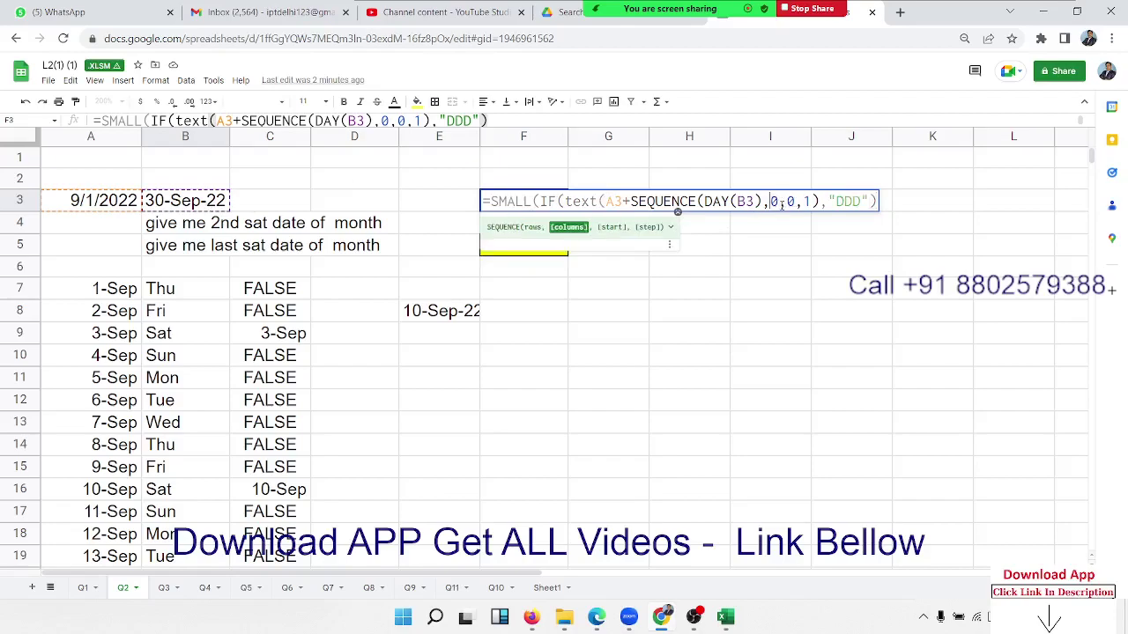
{"action": "key", "text": "Delete"}
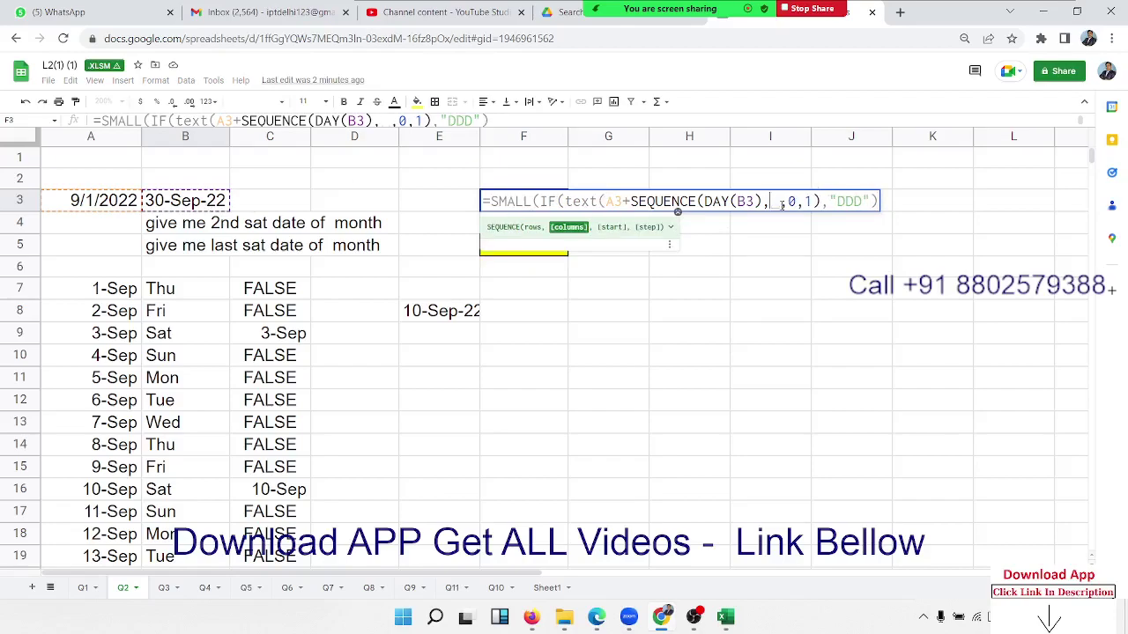
{"action": "type", "text": "1"}
{"action": "key", "text": "Right"}
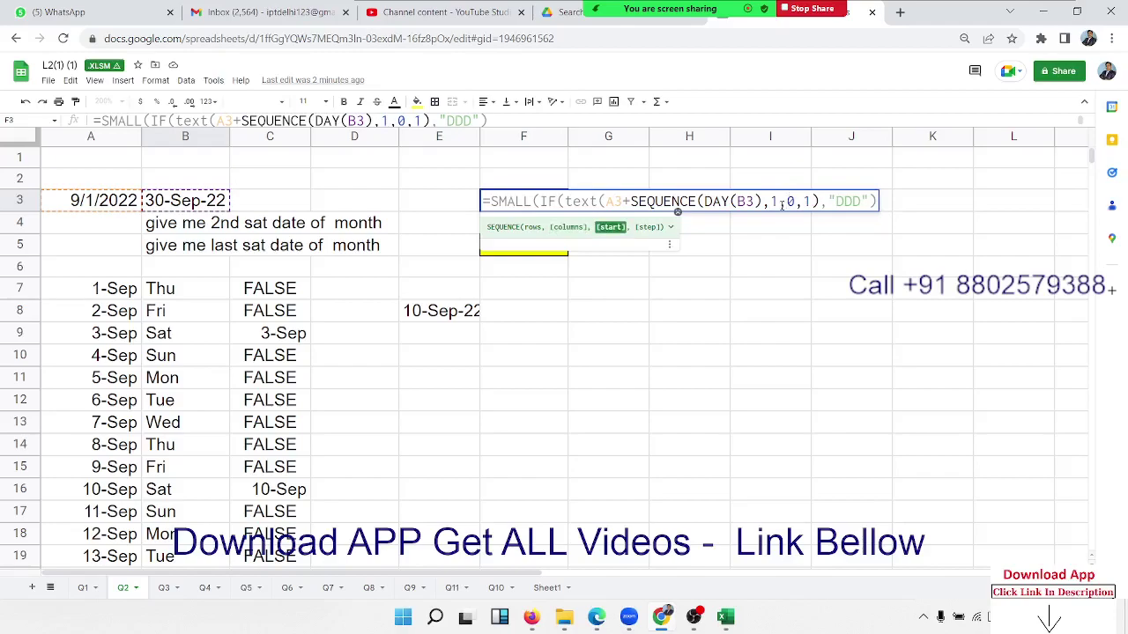
{"action": "left_click", "coordinate": [880, 201]}
{"action": "type", "text": "="}
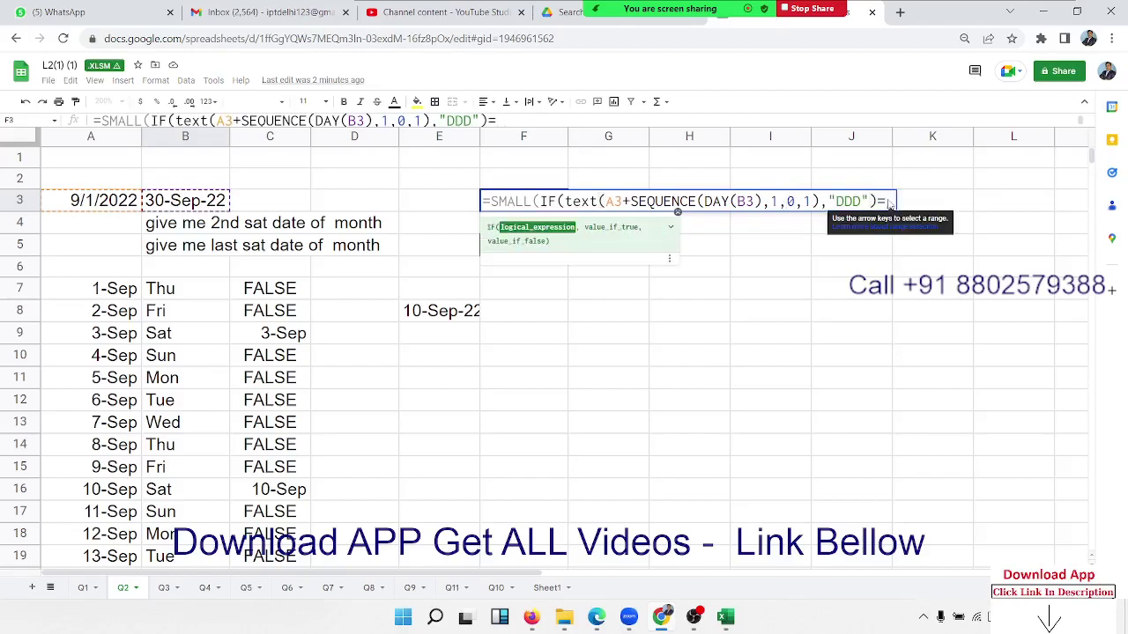
{"action": "type", "text": "\"Sat"}
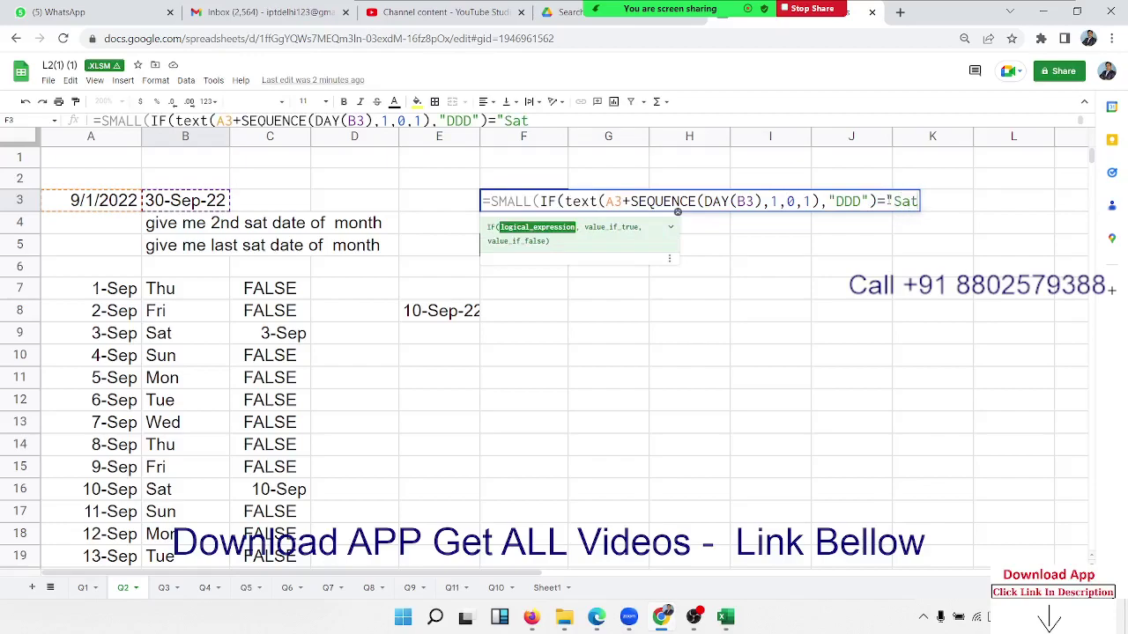
{"action": "type", "text": "\""}
{"action": "type", "text": ","}
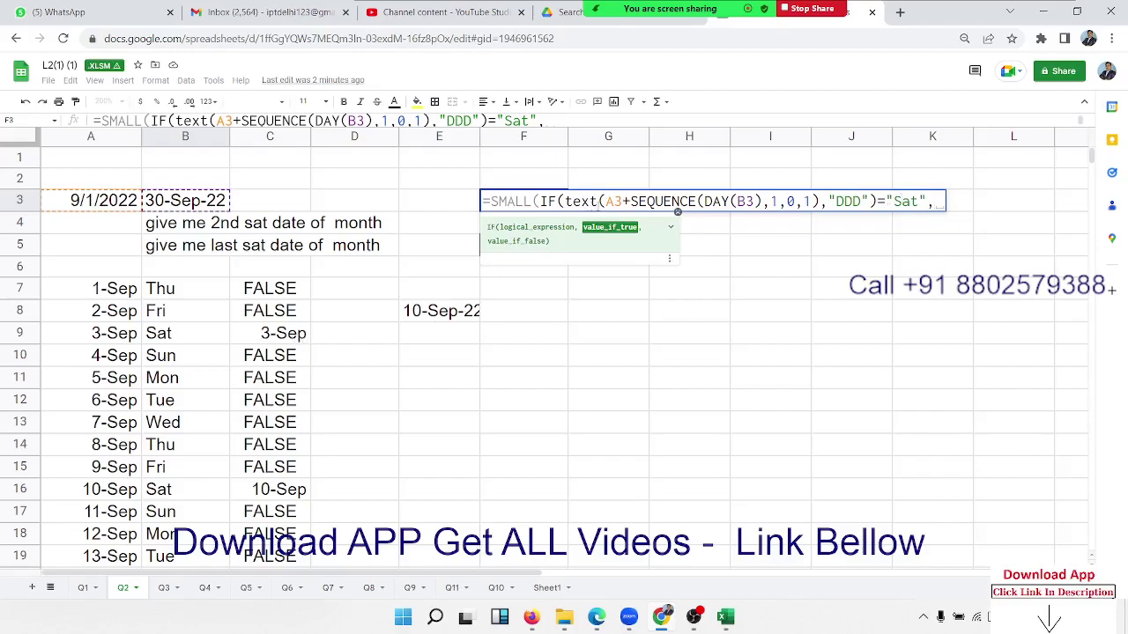
- Reuse A3+SEQUENCE(DAY(B3),1,0,1) as IF's result and finish with false),2)
{"action": "left_click_drag", "start_coordinate": [606, 201], "coordinate": [821, 200]}
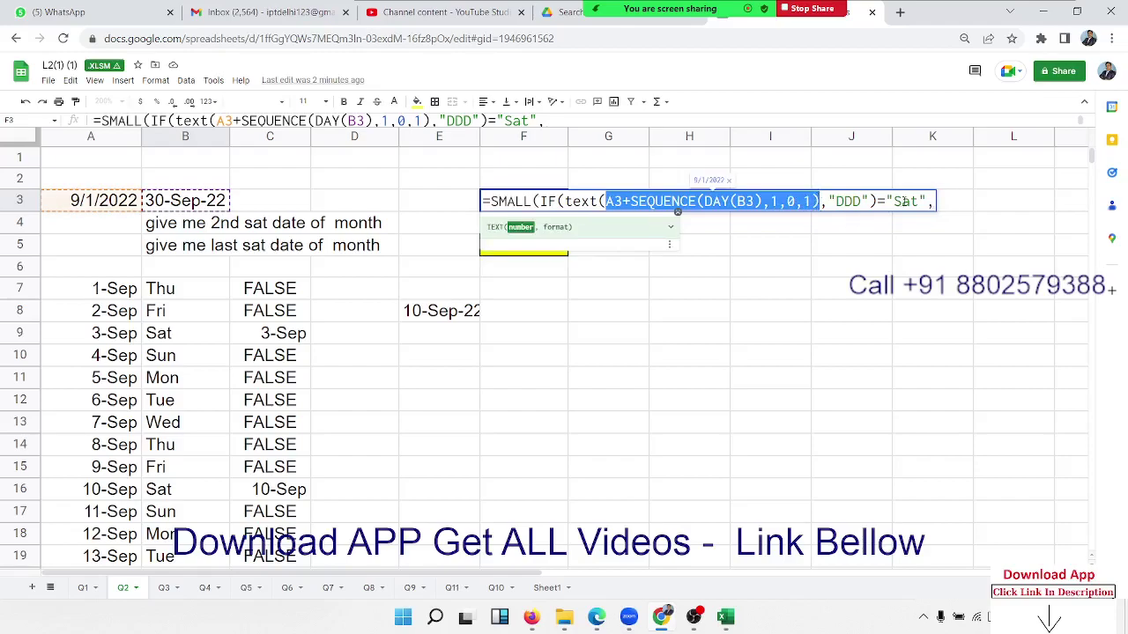
{"action": "key", "text": "ctrl+c"}
{"action": "left_click", "coordinate": [934, 205]}
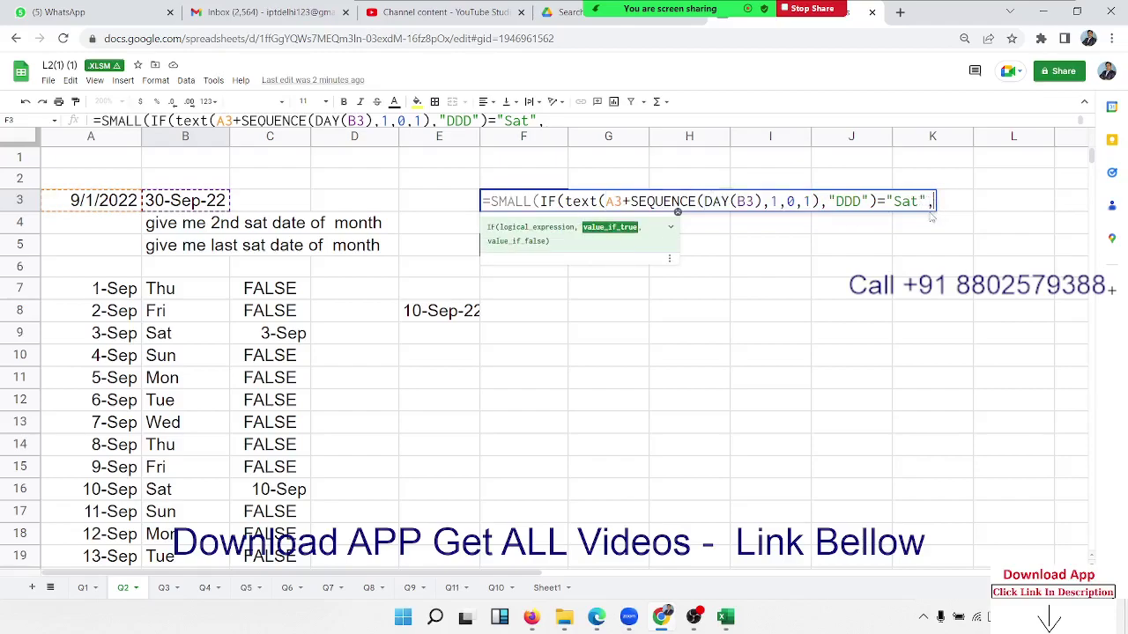
{"action": "key", "text": "ctrl+v"}
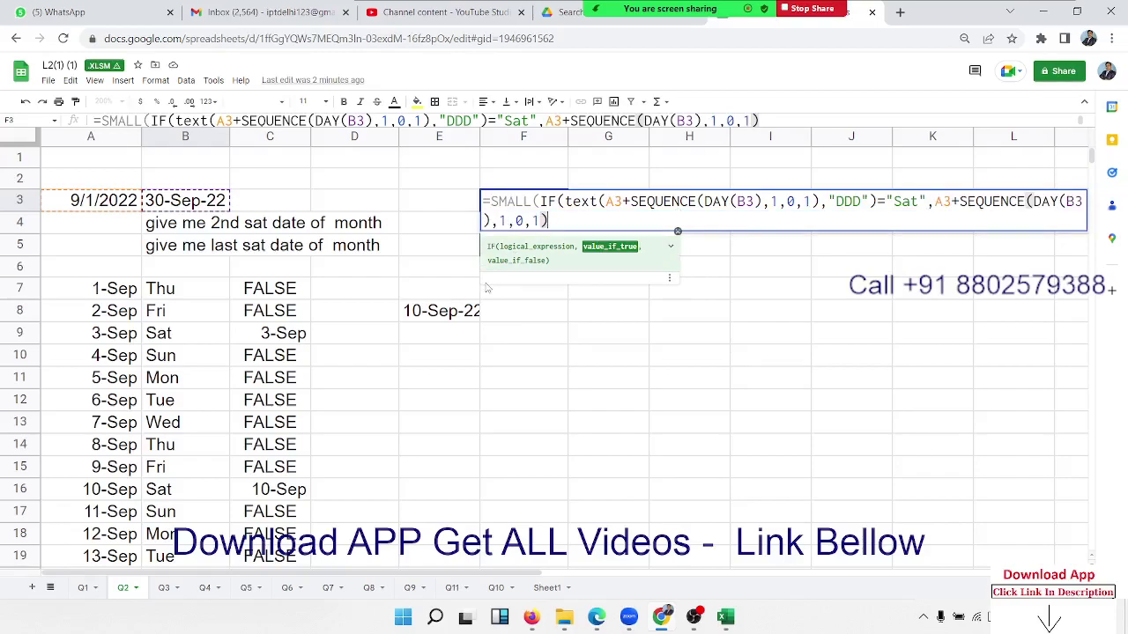
{"action": "type", "text": ","}
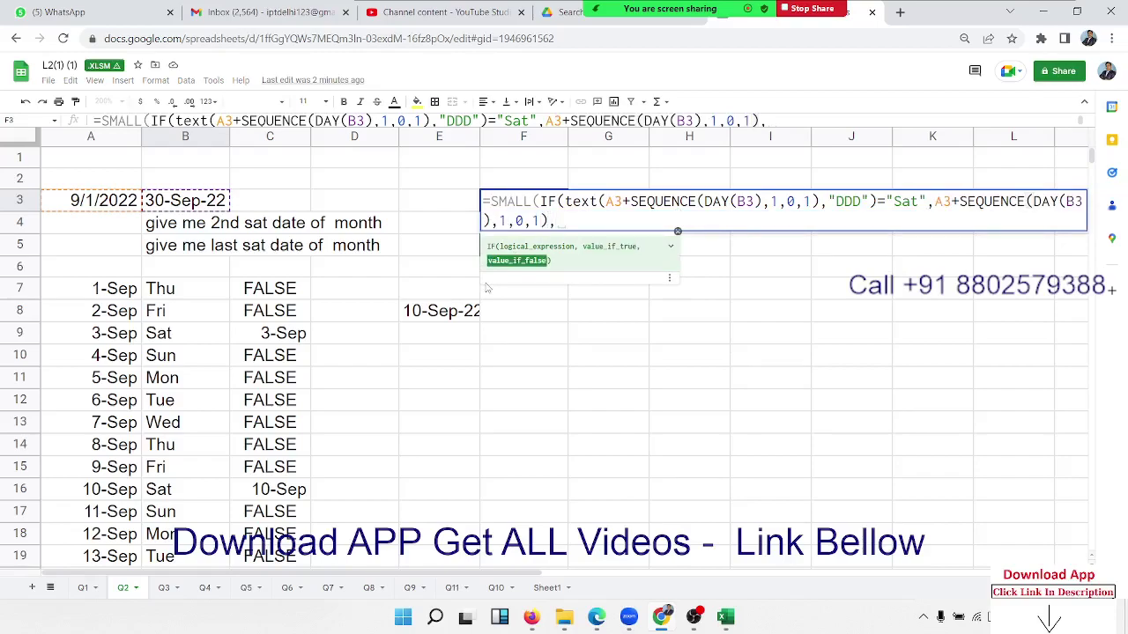
{"action": "type", "text": "false"}
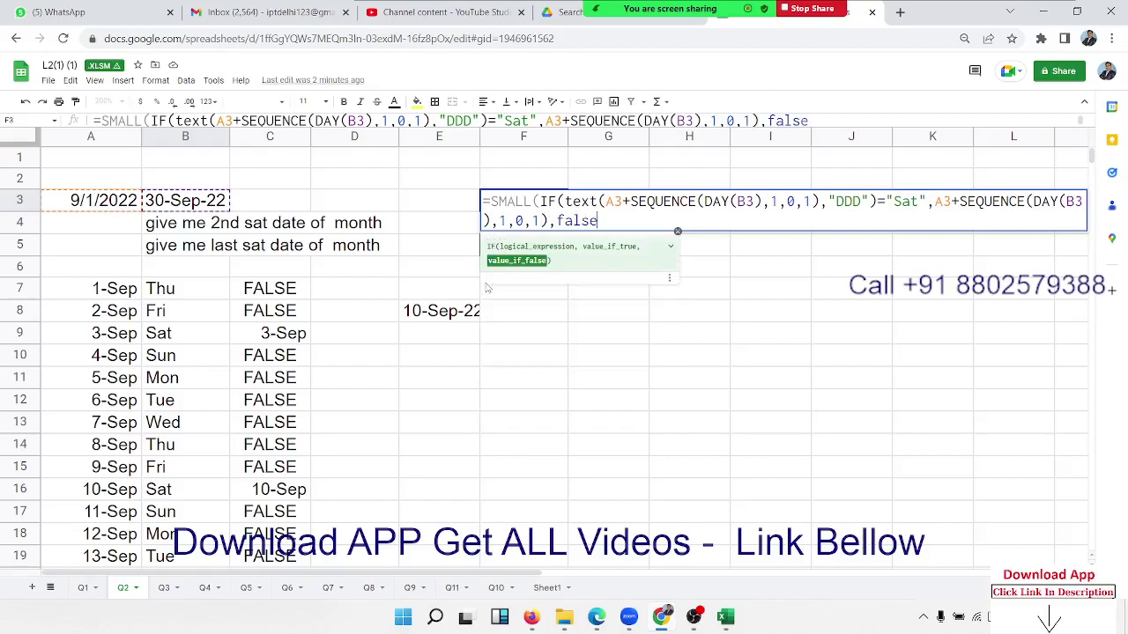
{"action": "type", "text": ")"}
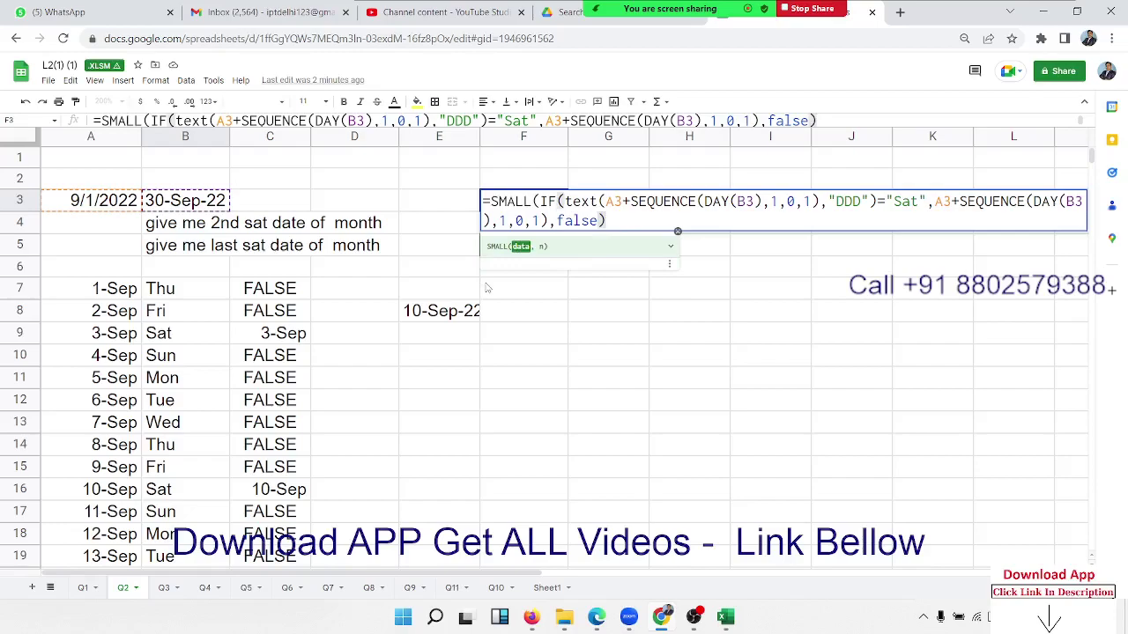
{"action": "type", "text": ",2"}
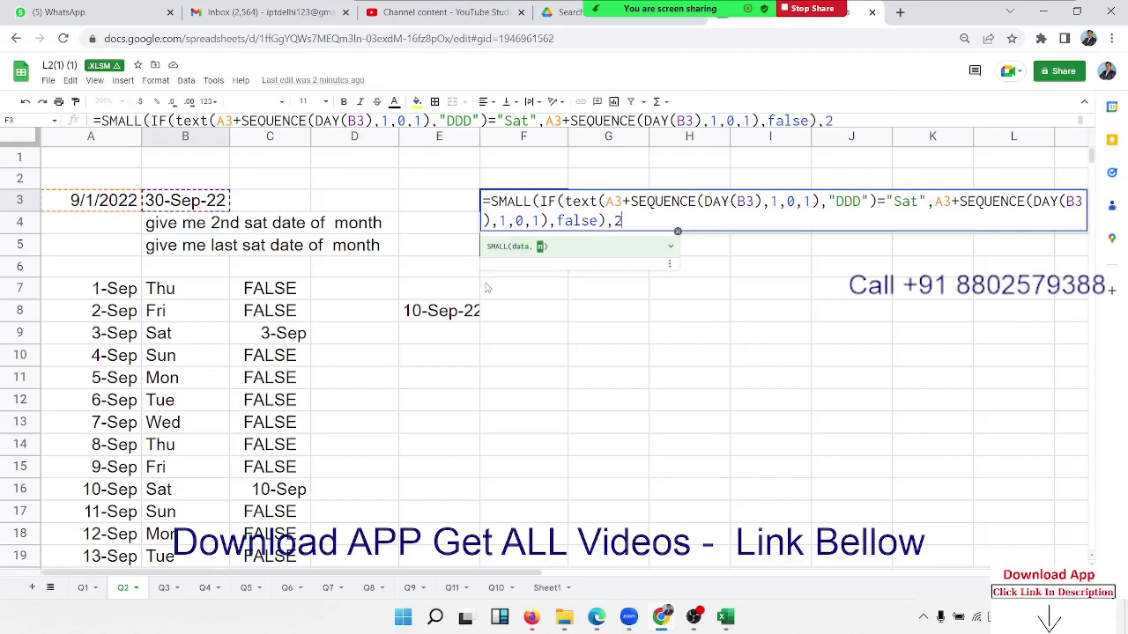
{"action": "type", "text": ")"}
- Commit the F3 formula, get #NUM!, and reopen it to inspect SMALL's arguments
{"action": "key", "text": "Return"}
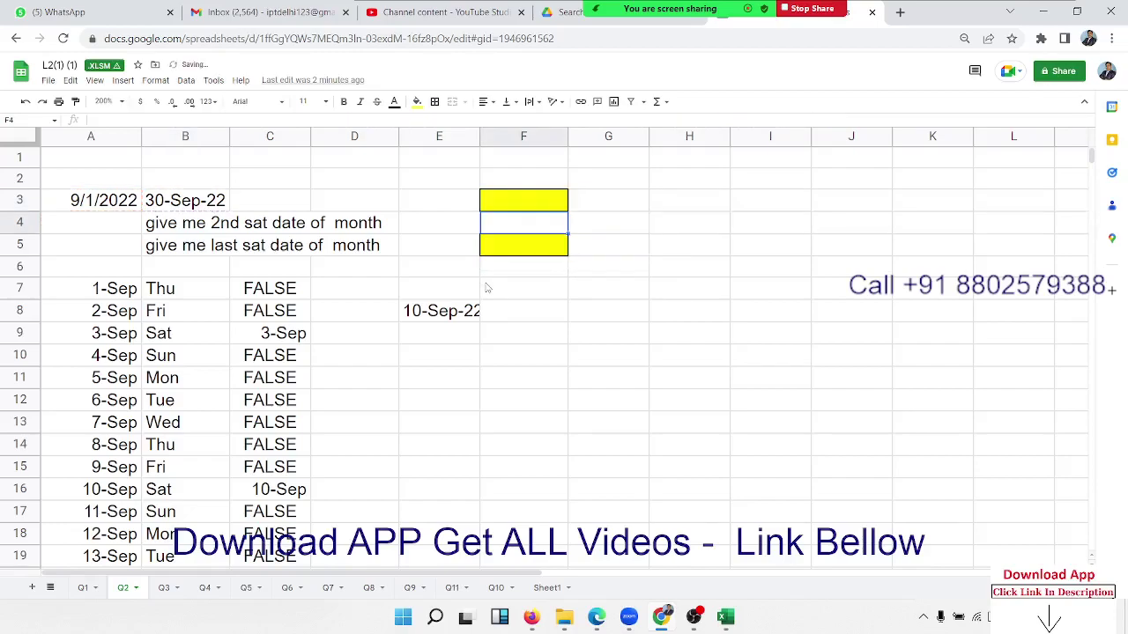
{"action": "key", "text": "Up"}
{"action": "key", "text": "Up"}
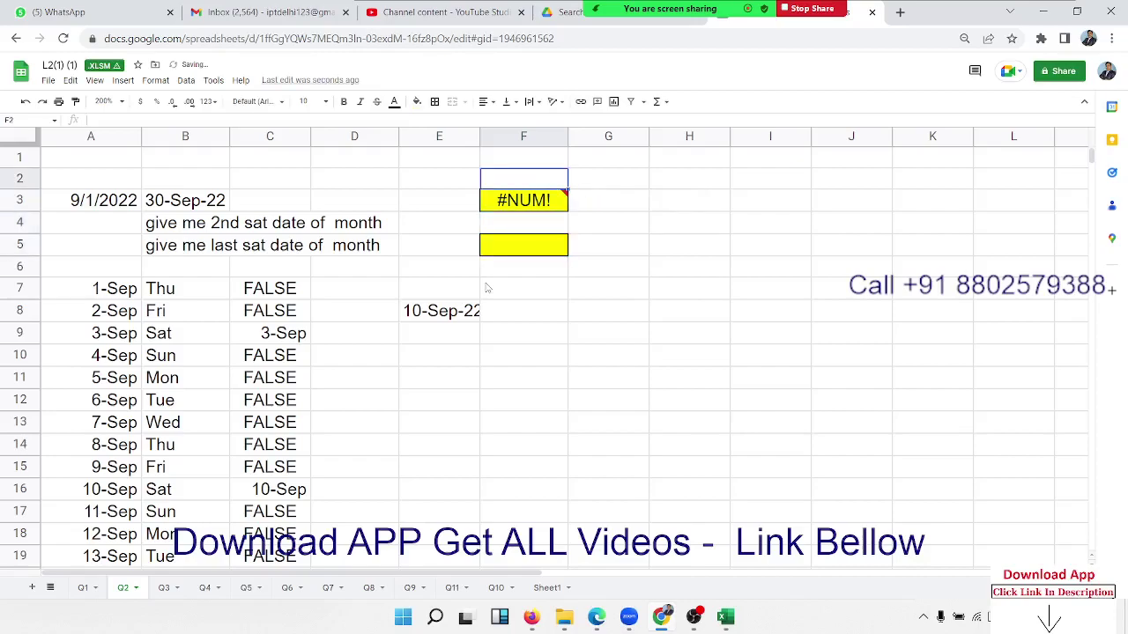
{"action": "mouse_move", "coordinate": [574, 220]}
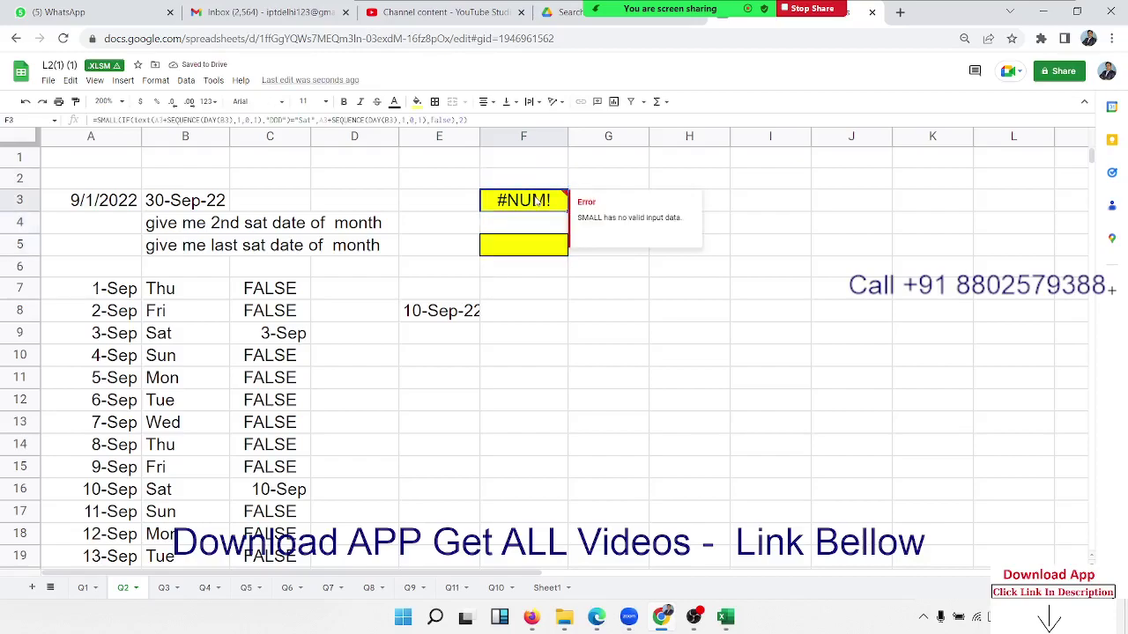
{"action": "double_click", "coordinate": [536, 201]}
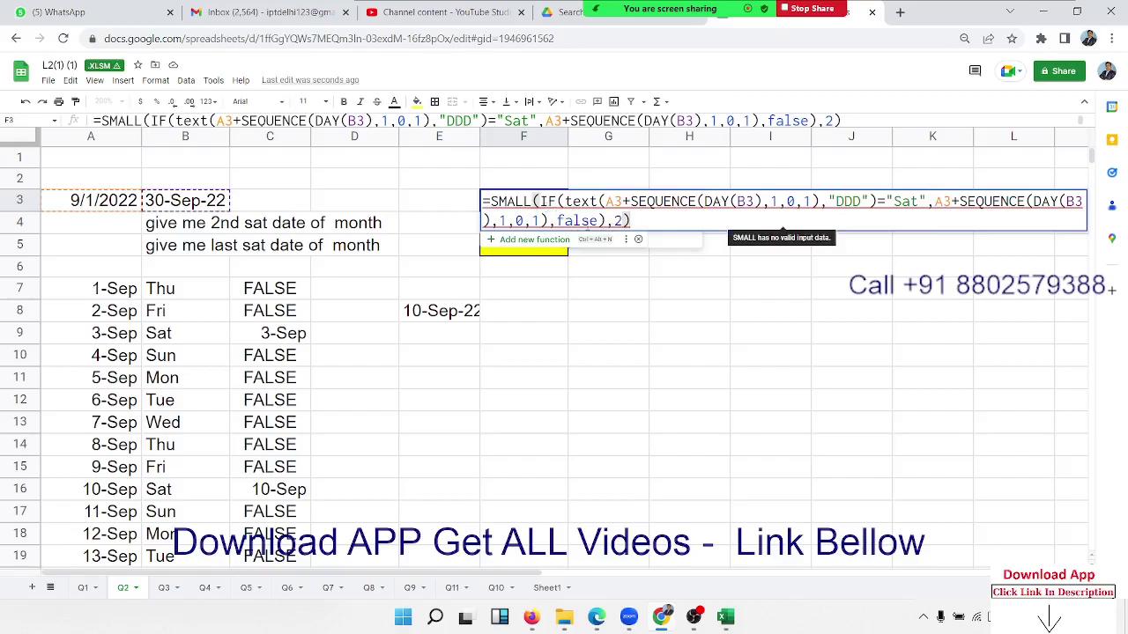
{"action": "key", "text": "Left"}
{"action": "key", "text": "Left"}
{"action": "key", "text": "Left"}
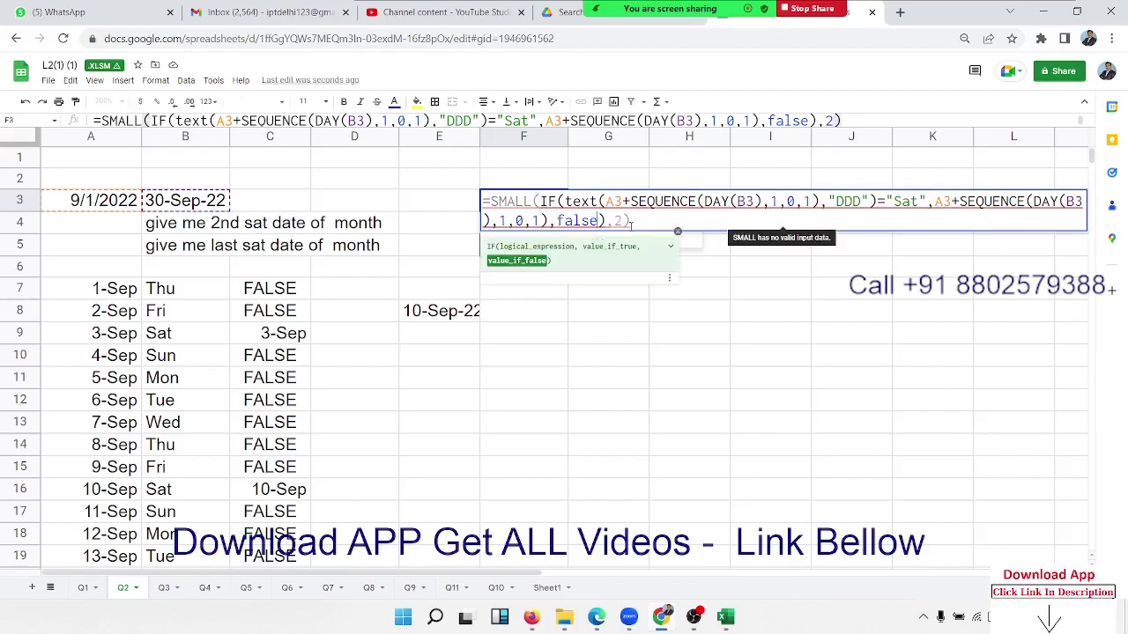
{"action": "key", "text": "Right"}
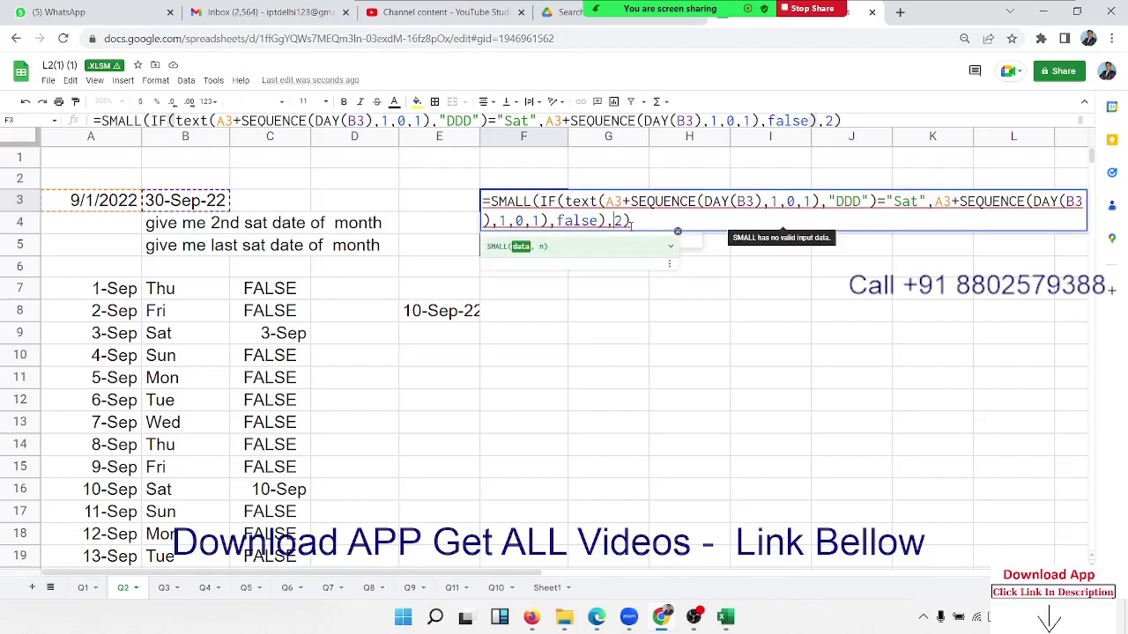
{"action": "key", "text": "Right"}
{"action": "key", "text": "Left"}
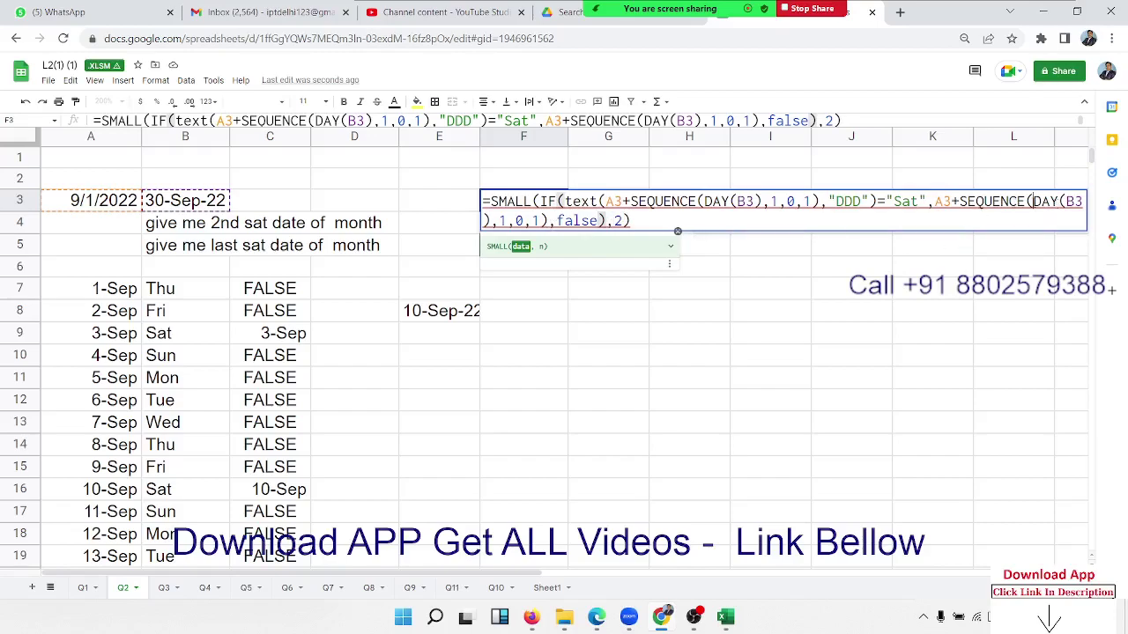
{"action": "left_click", "coordinate": [1033, 202]}
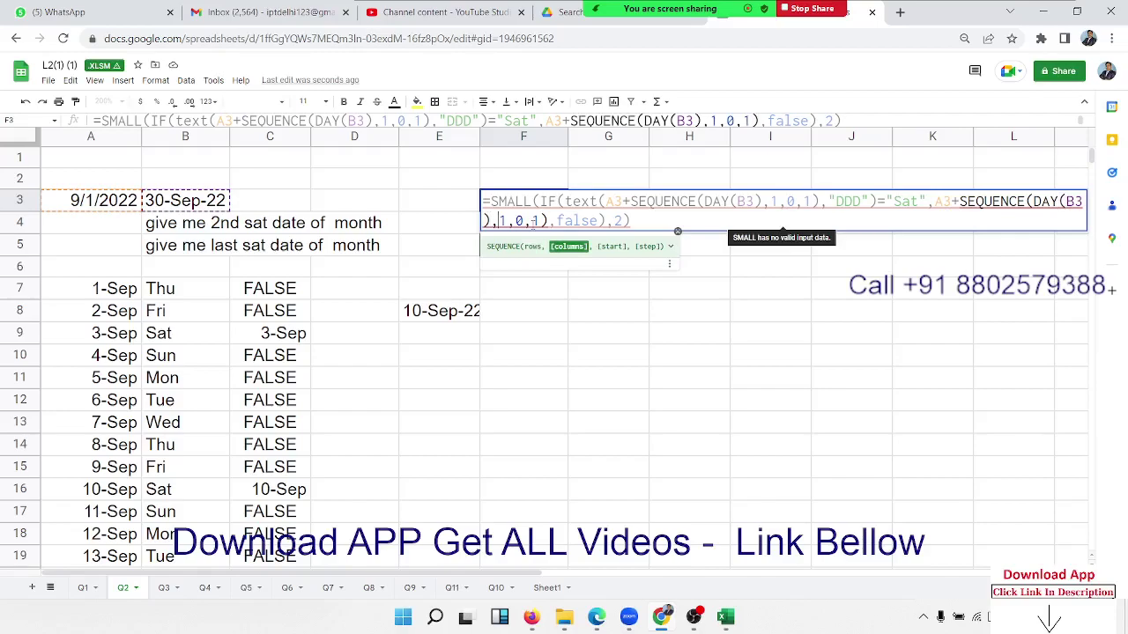
{"action": "key", "text": "Right"}
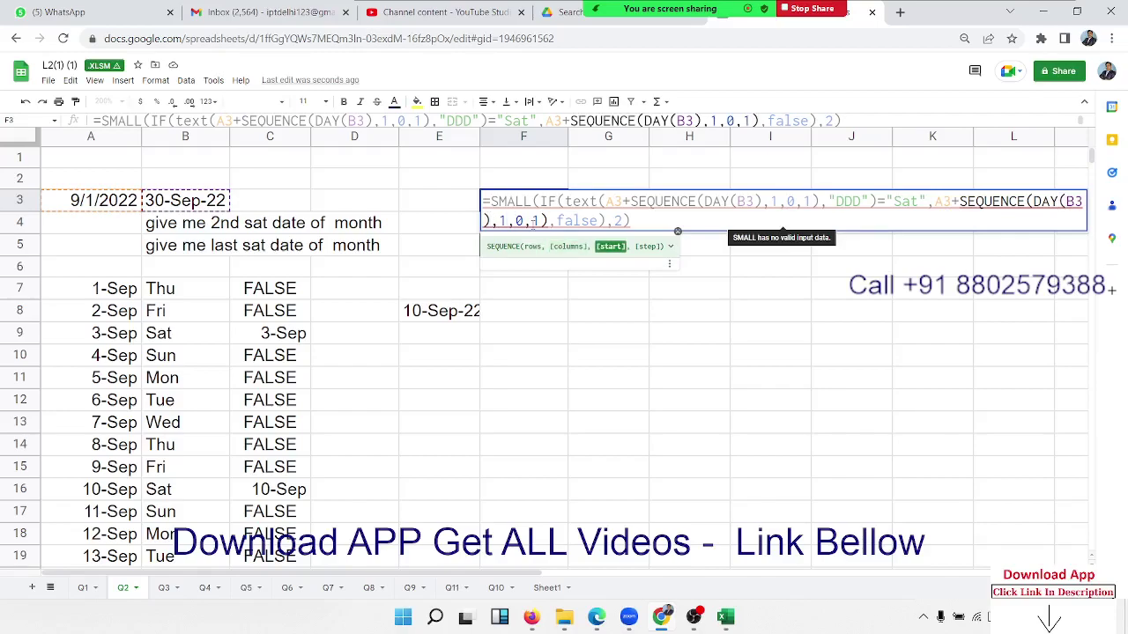
{"action": "key", "text": "Right"}
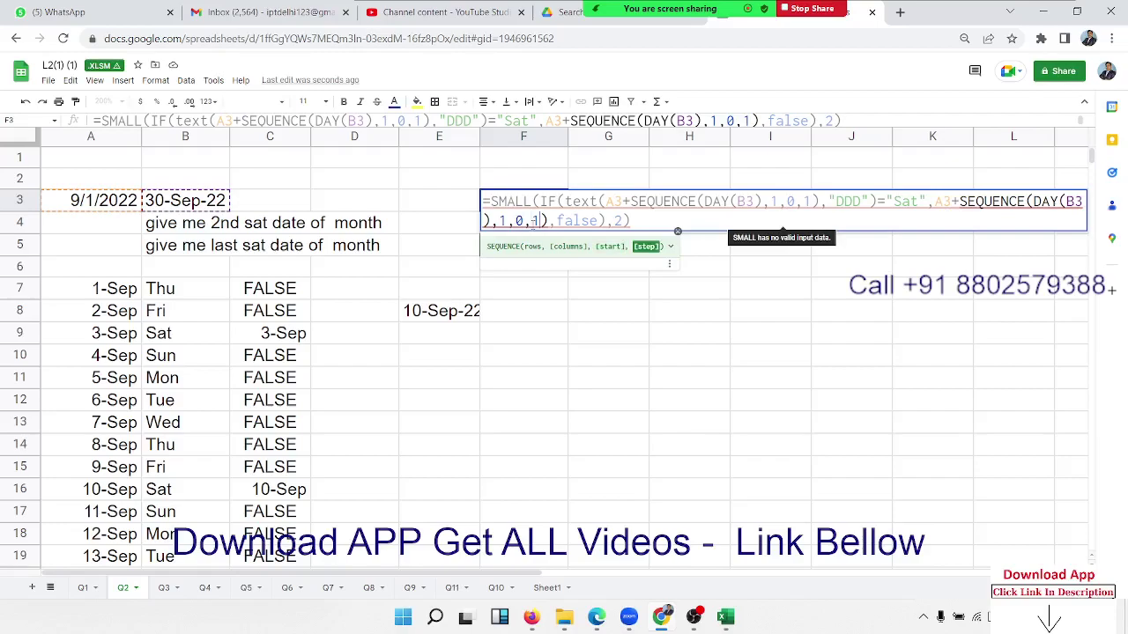
{"action": "key", "text": "Right"}
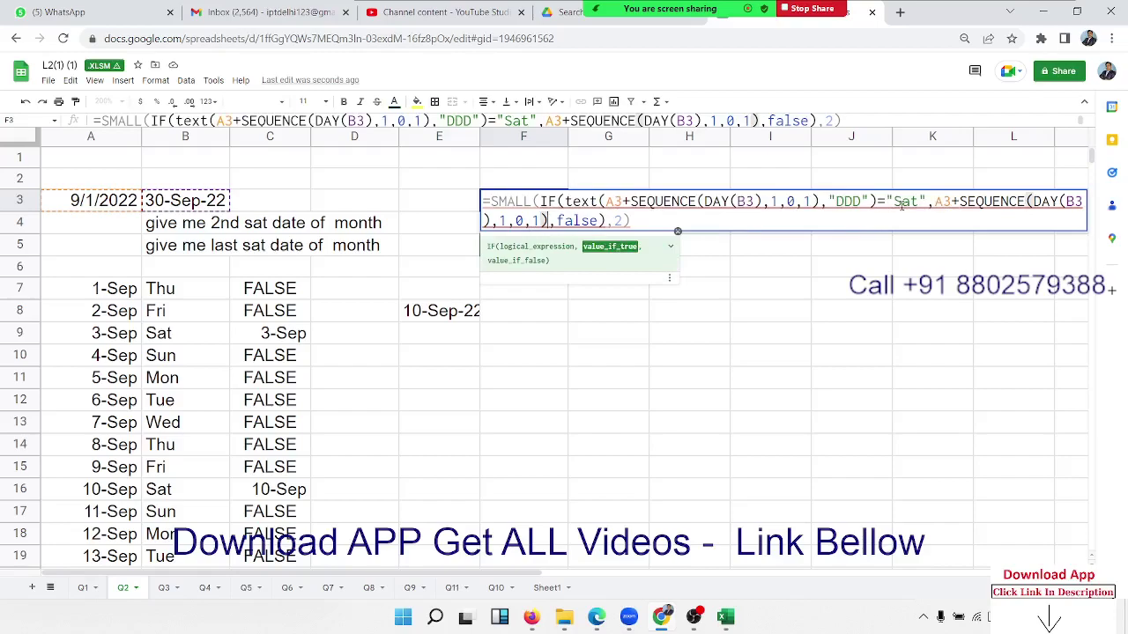
{"action": "left_click", "coordinate": [875, 201]}
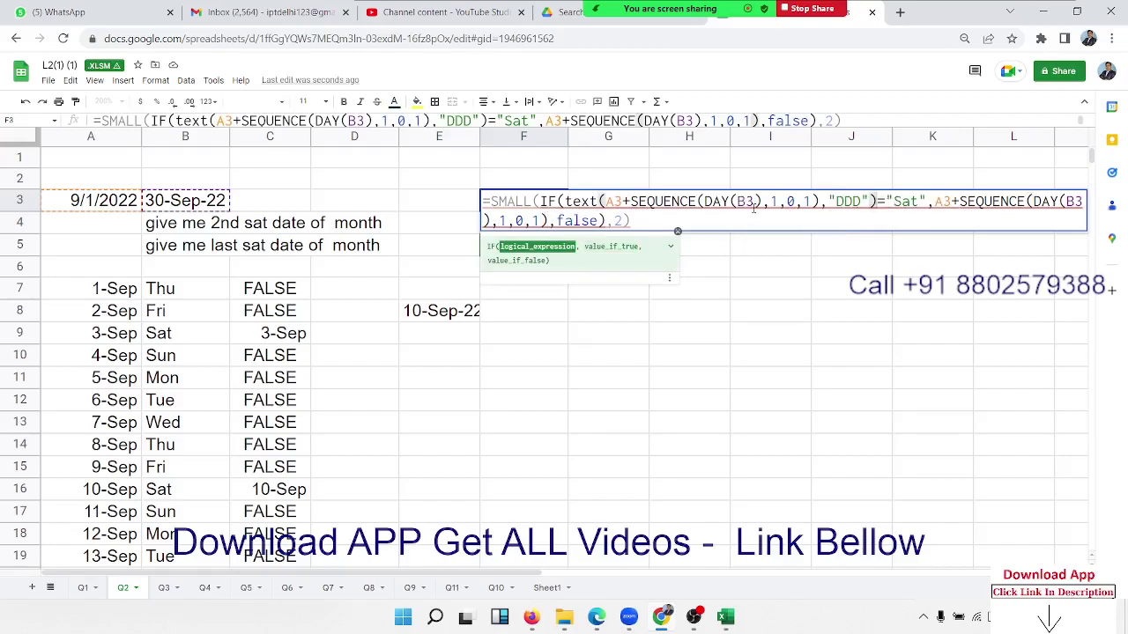
{"action": "left_click", "coordinate": [906, 202]}
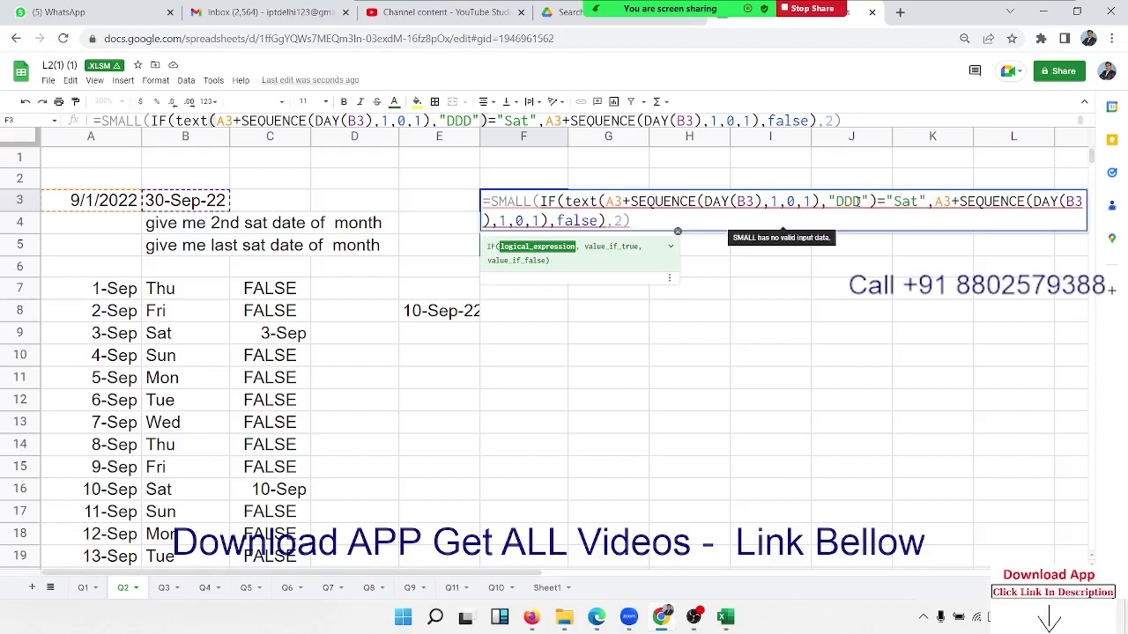
{"action": "left_click", "coordinate": [857, 202]}
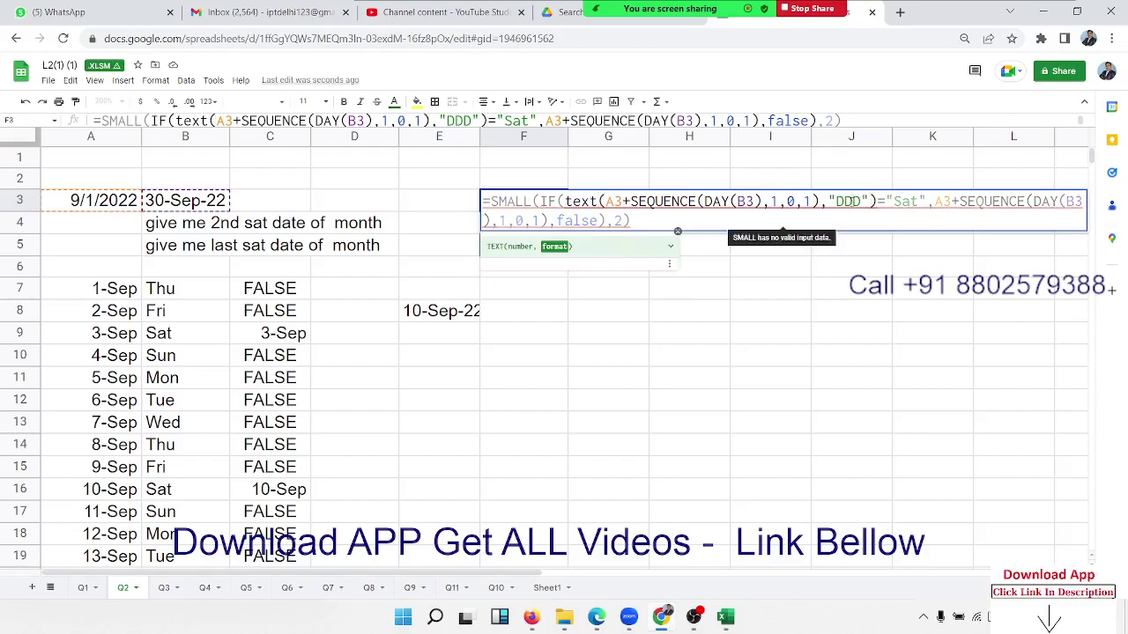
{"action": "left_click", "coordinate": [792, 202]}
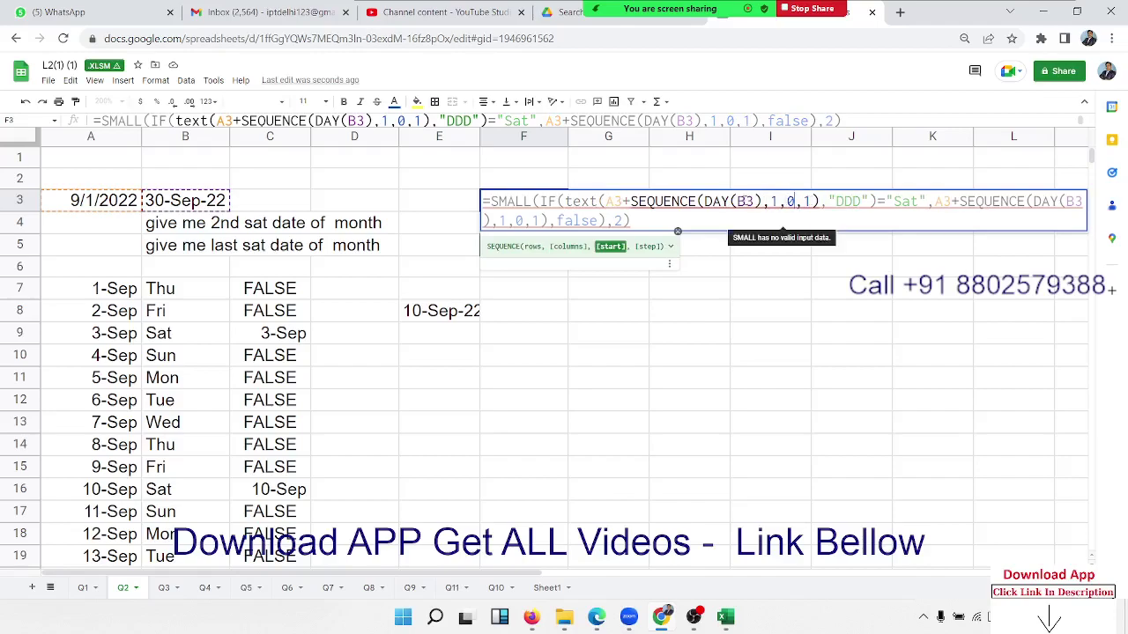
{"action": "left_click", "coordinate": [746, 201]}
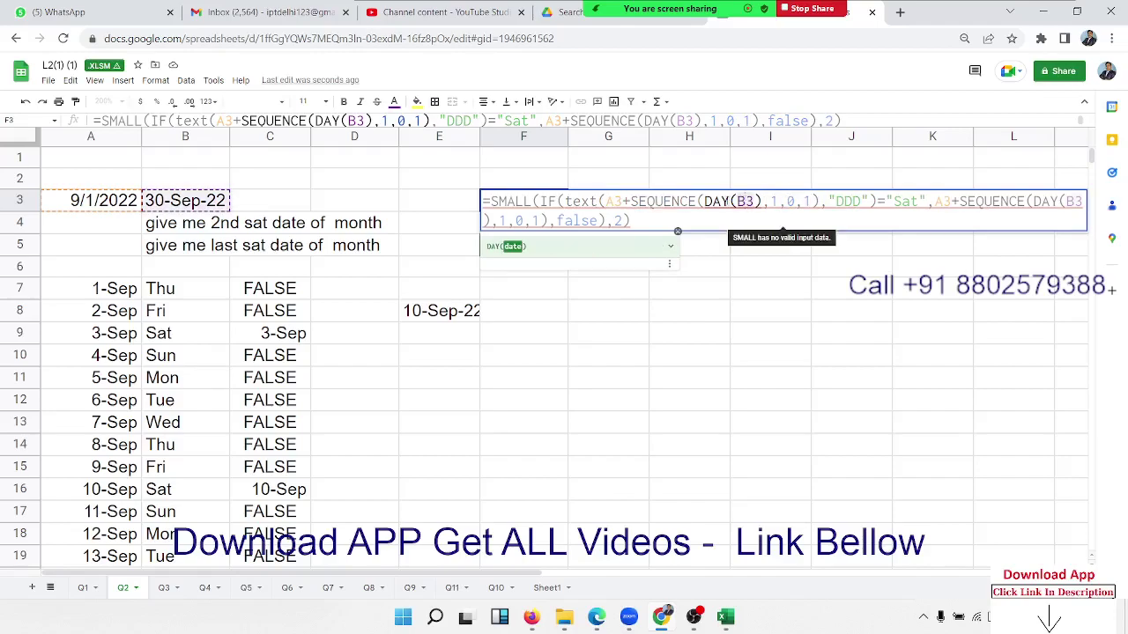
{"action": "left_click", "coordinate": [684, 200]}
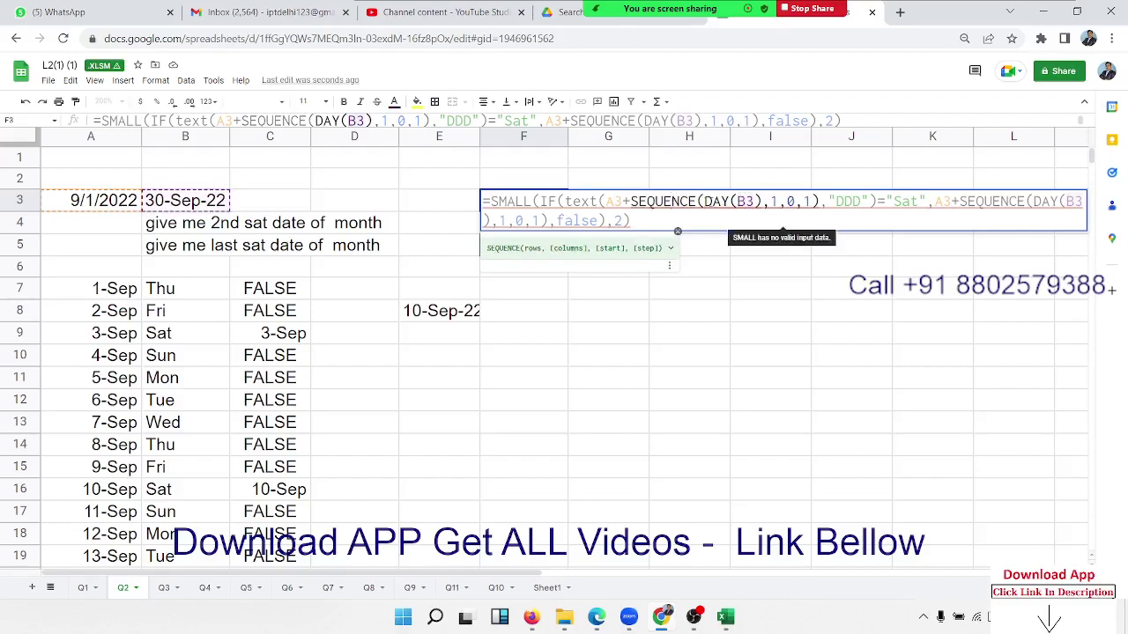
{"action": "left_click", "coordinate": [708, 202]}
{"action": "left_click", "coordinate": [763, 202]}
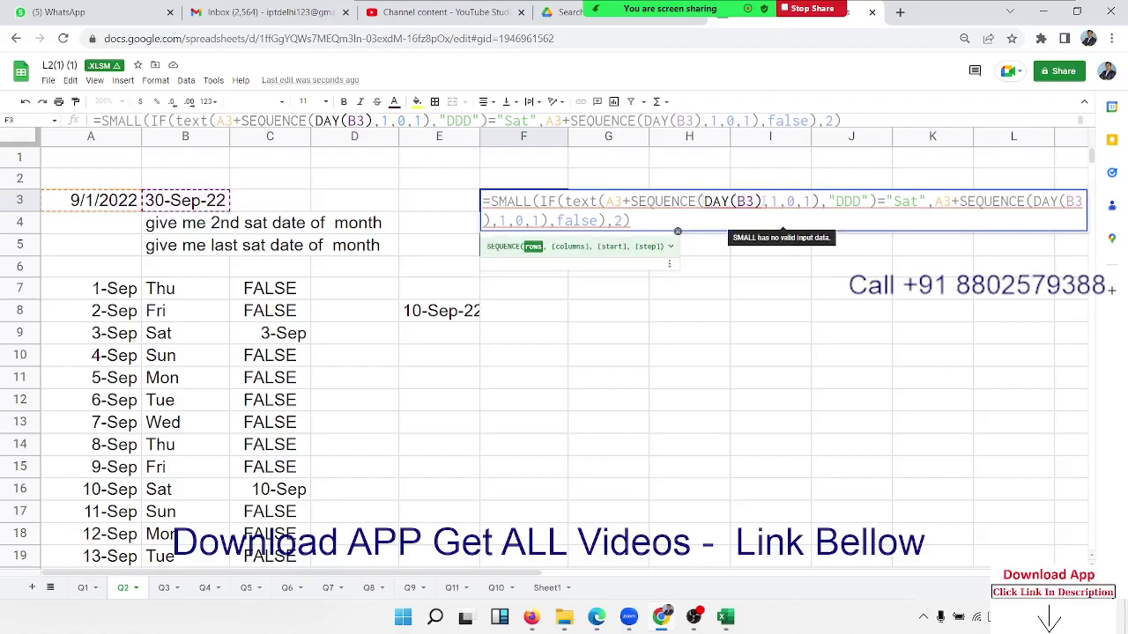
{"action": "left_click", "coordinate": [770, 202]}
{"action": "left_click", "coordinate": [786, 202]}
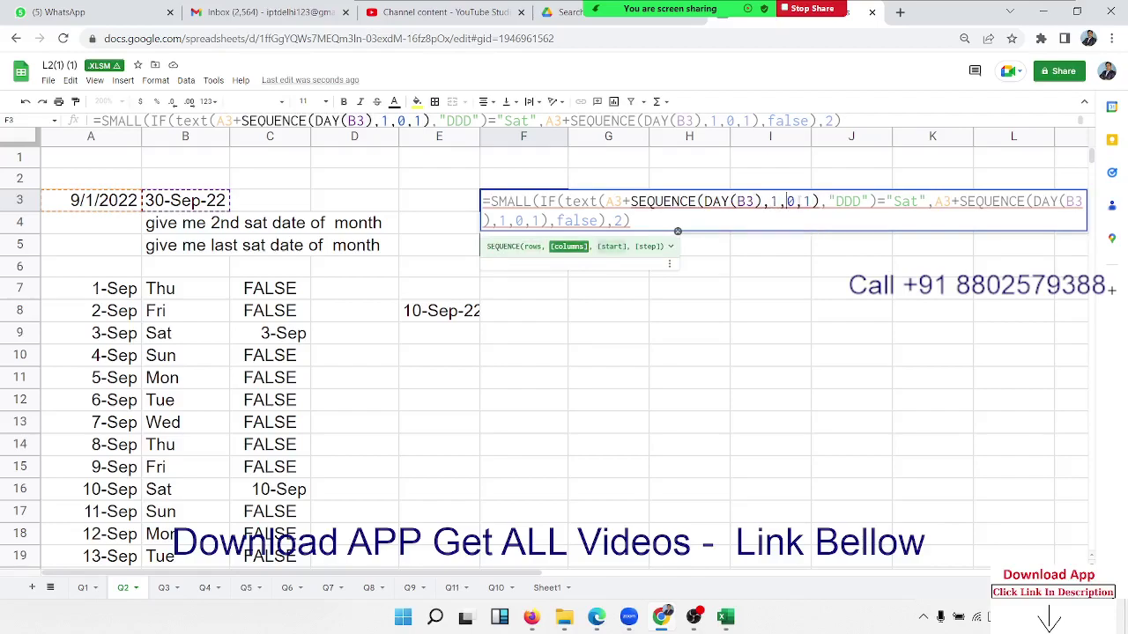
{"action": "left_click", "coordinate": [806, 202]}
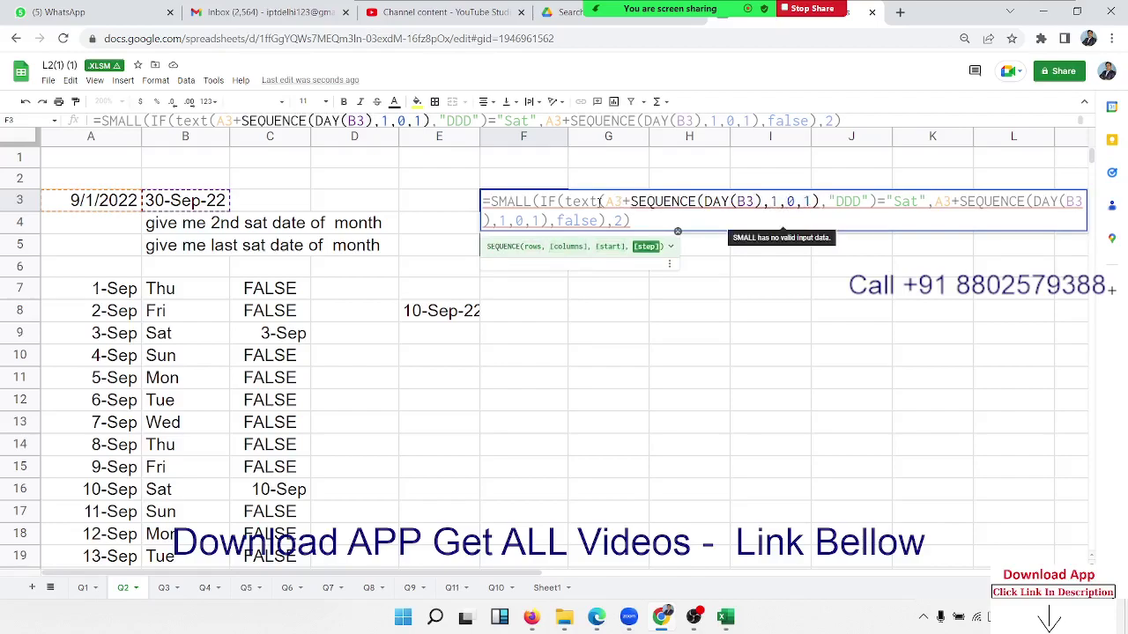
{"action": "left_click", "coordinate": [601, 202]}
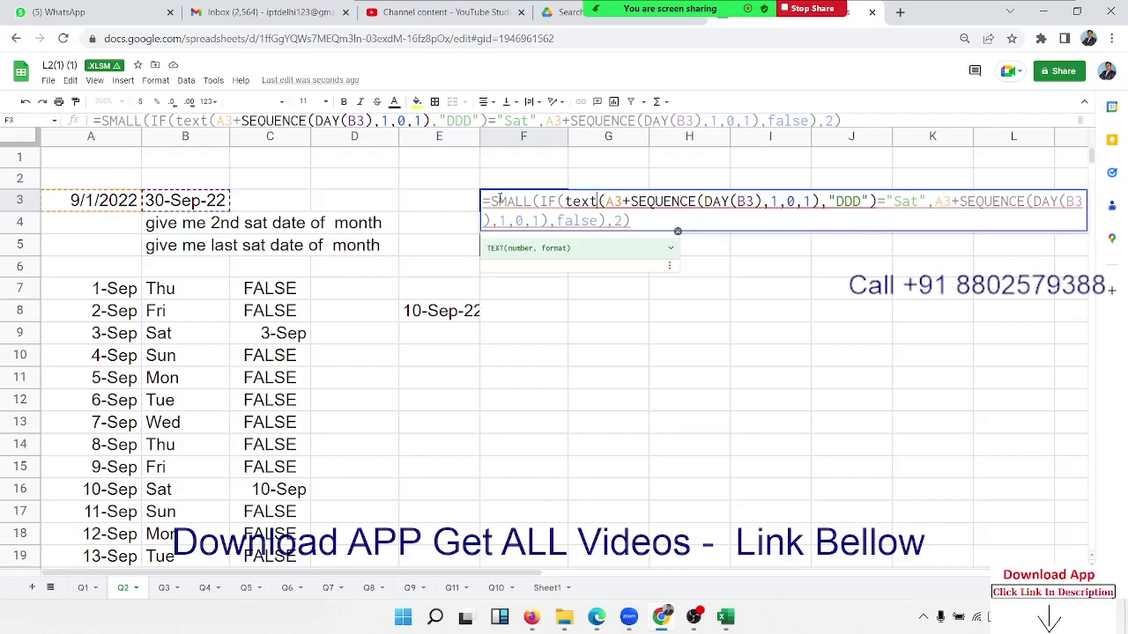
- Wrap F3's formula in ArrayFormula so it returns 10-Sep-22, matching E8
{"action": "key", "text": "ctrl+shift+Return"}
{"action": "key", "text": "Return"}
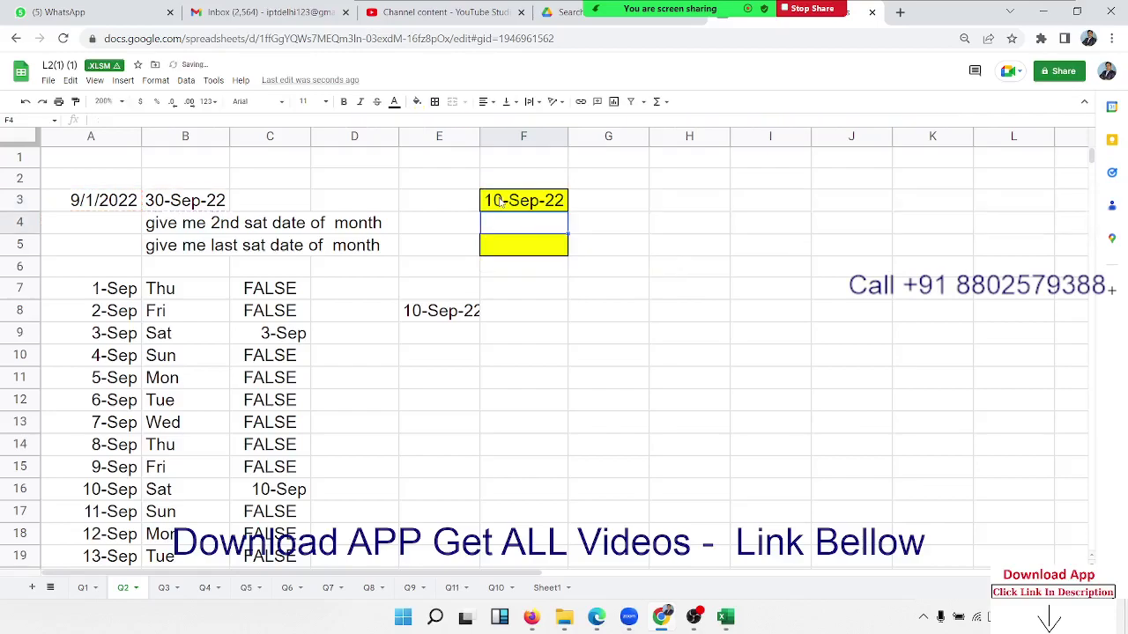
{"action": "left_click", "coordinate": [500, 201]}
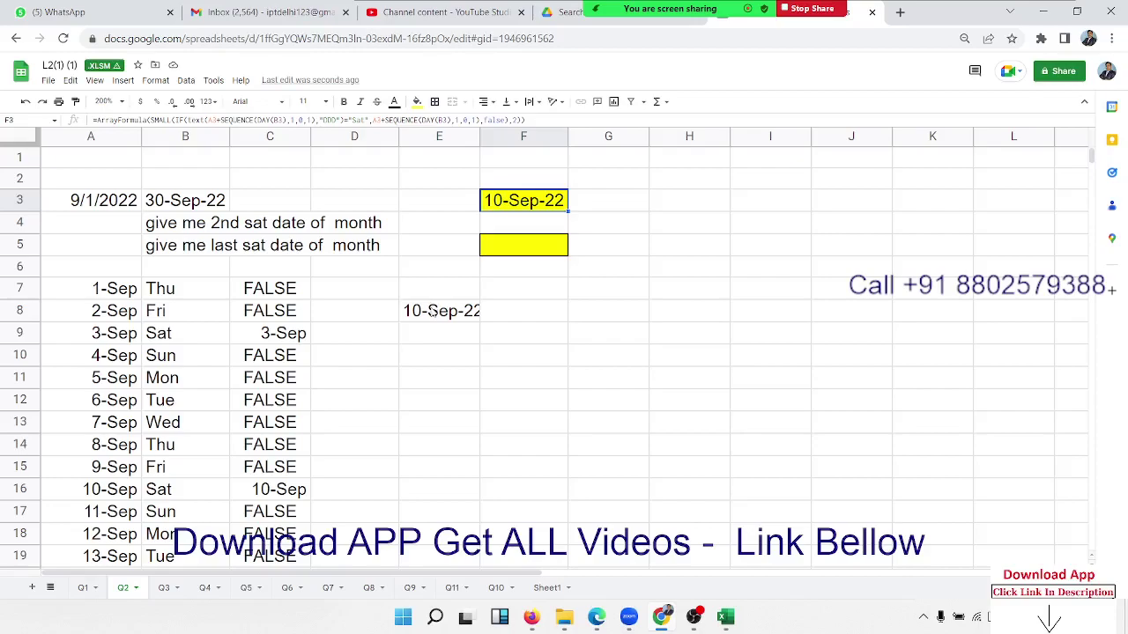
{"action": "mouse_move", "coordinate": [432, 315]}
{"action": "left_mouse_down"}
{"action": "mouse_move", "coordinate": [75, 313]}
{"action": "mouse_move", "coordinate": [90, 319]}
{"action": "left_mouse_up"}
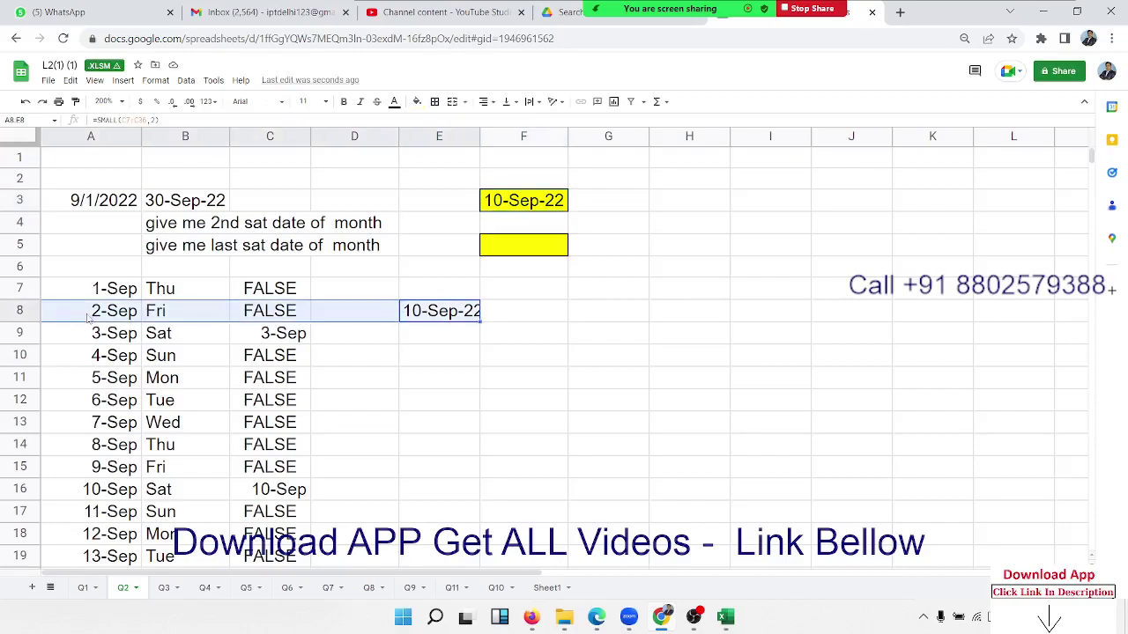
{"action": "left_click", "coordinate": [466, 322]}
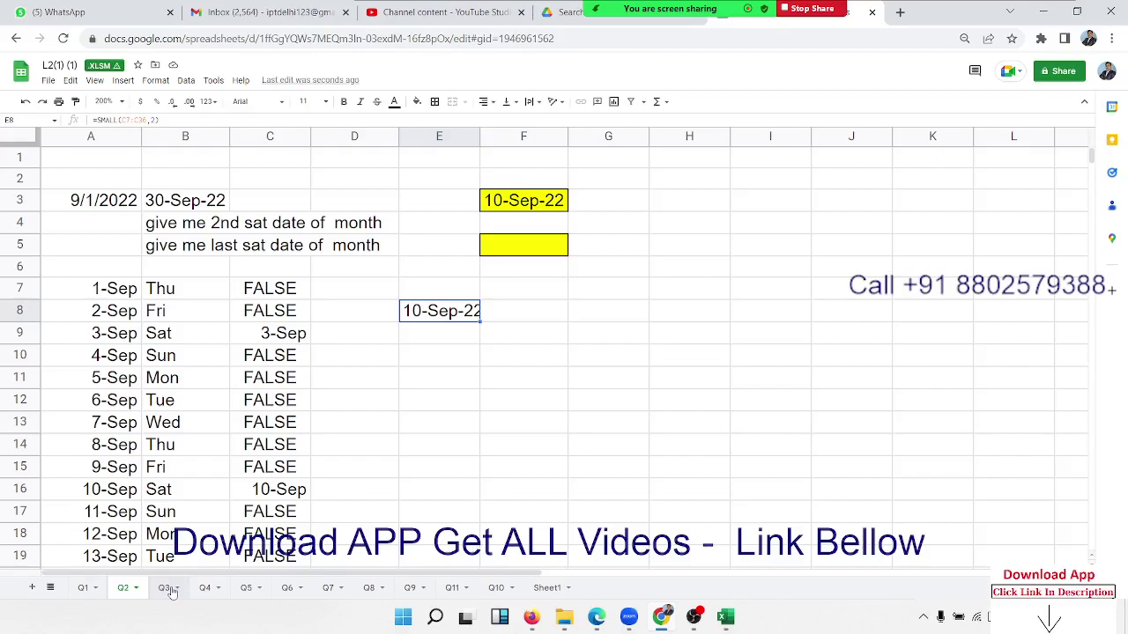
- Switch to the Q3 sheet and check the shift end time and the start and end dates
{"action": "left_click", "coordinate": [173, 588]}
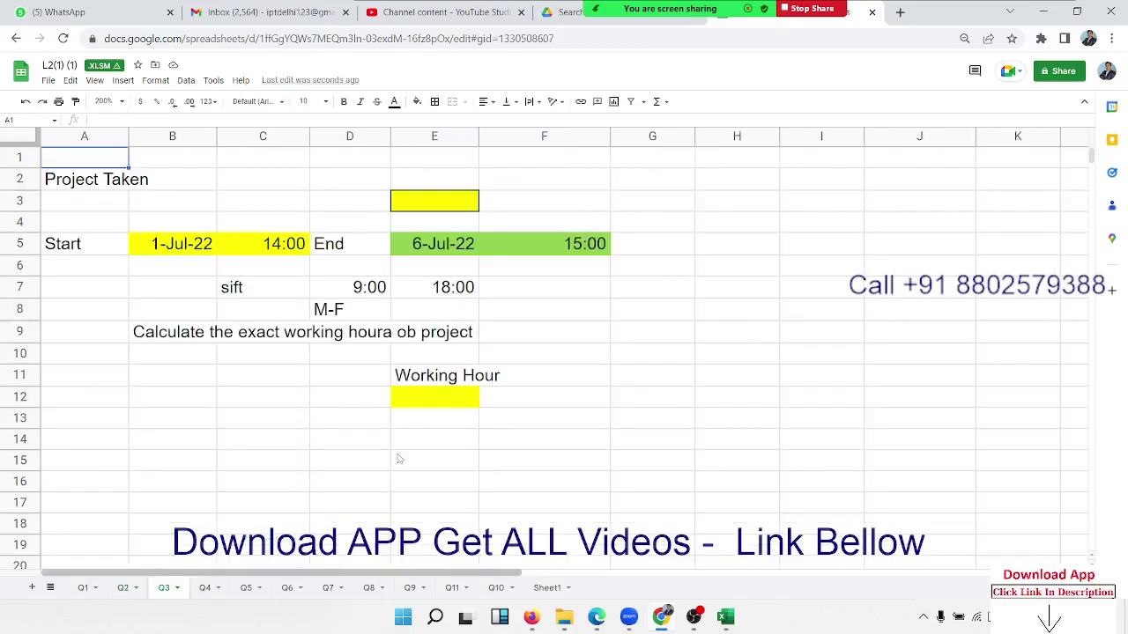
{"action": "left_click", "coordinate": [430, 289]}
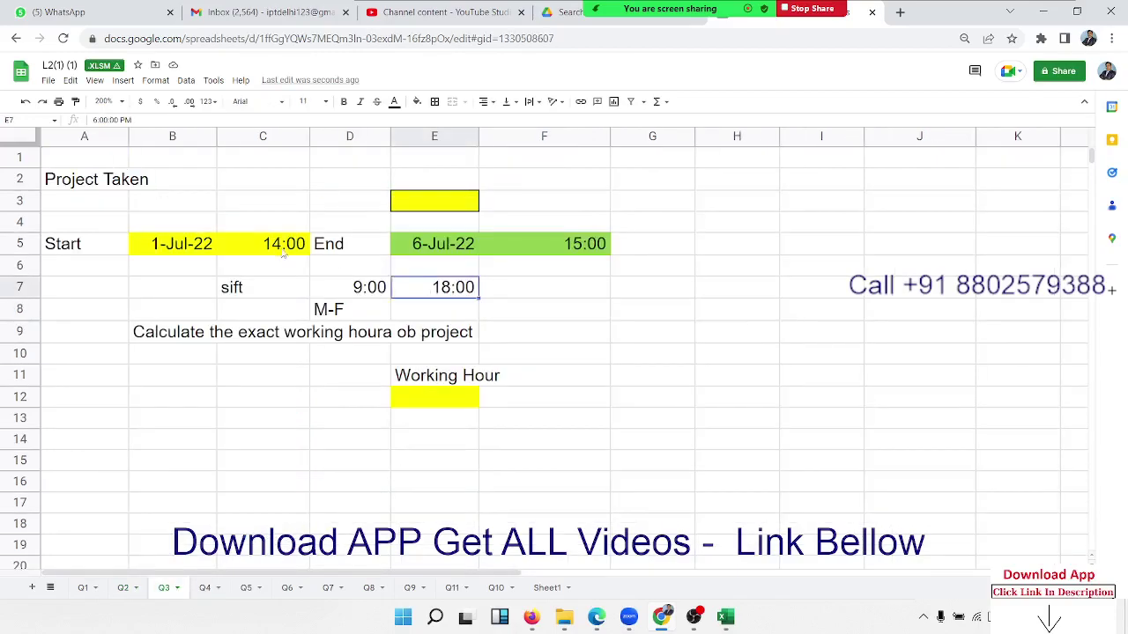
{"action": "left_click", "coordinate": [282, 253]}
{"action": "left_click", "coordinate": [437, 254]}
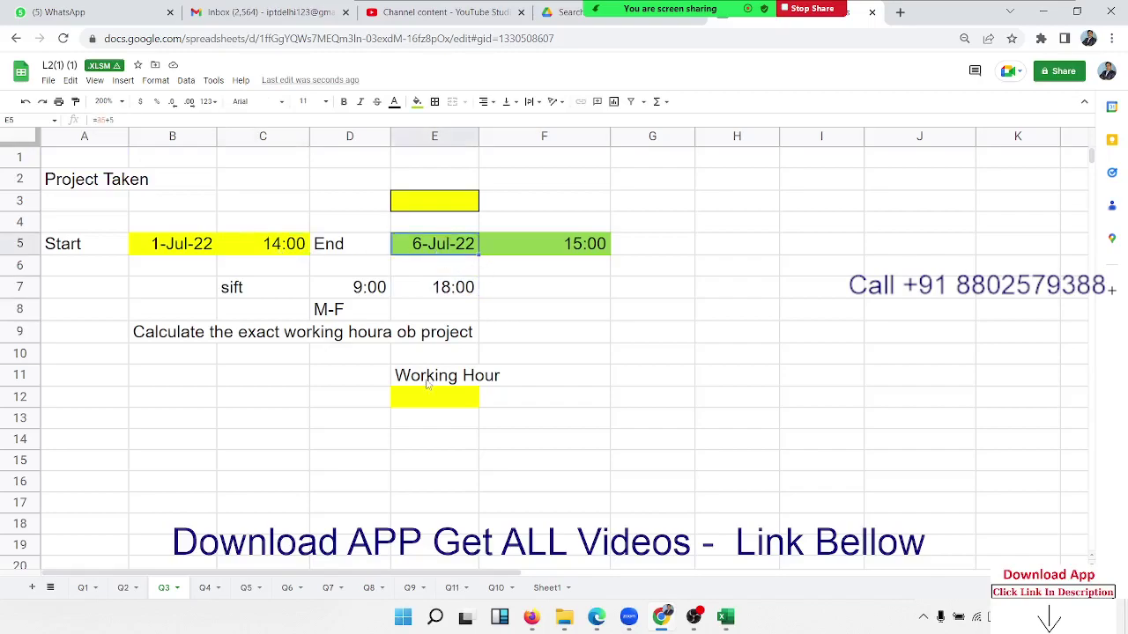
- Enter =NETWORKDAYS(B5,E5) in B11, giving 4 working days
{"action": "left_click", "coordinate": [208, 385]}
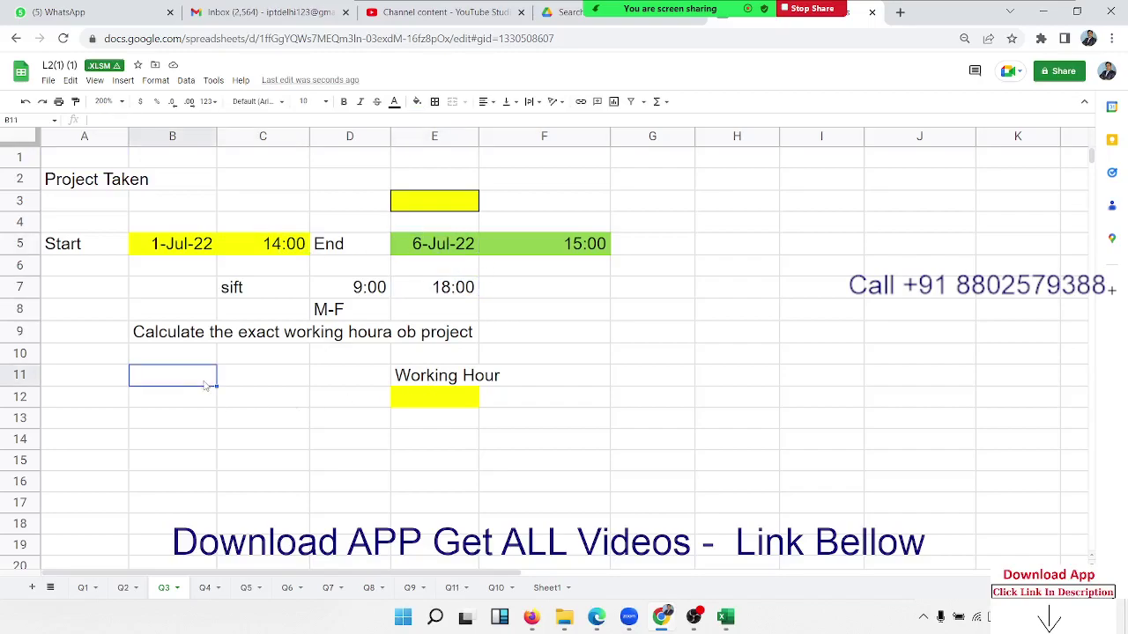
{"action": "type", "text": "=net"}
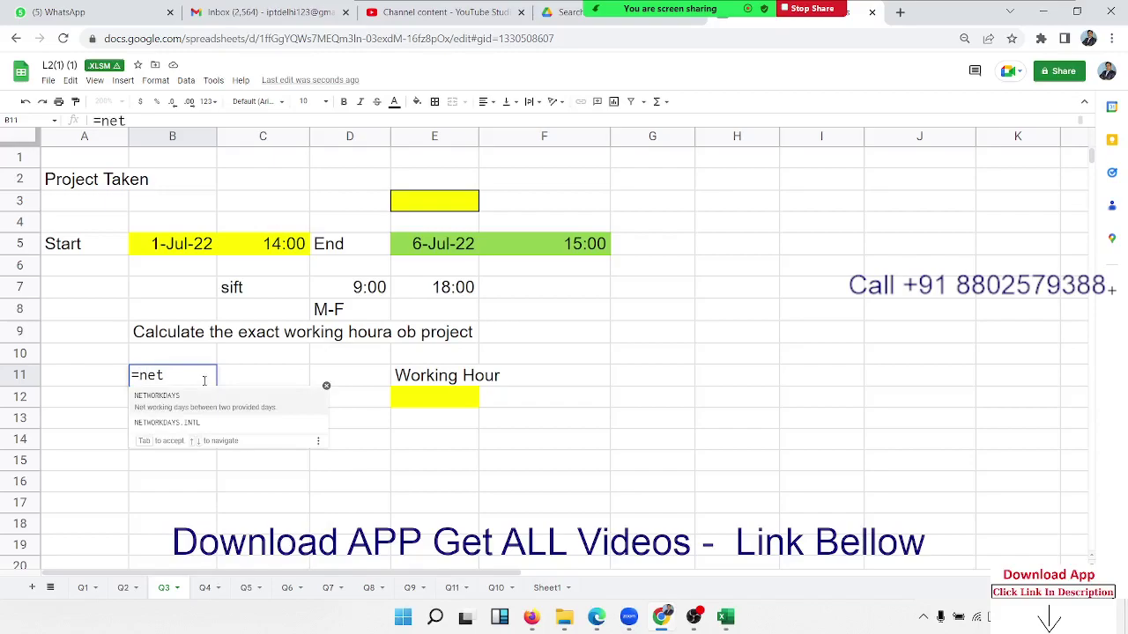
{"action": "key", "text": "Tab"}
{"action": "left_click", "coordinate": [192, 252]}
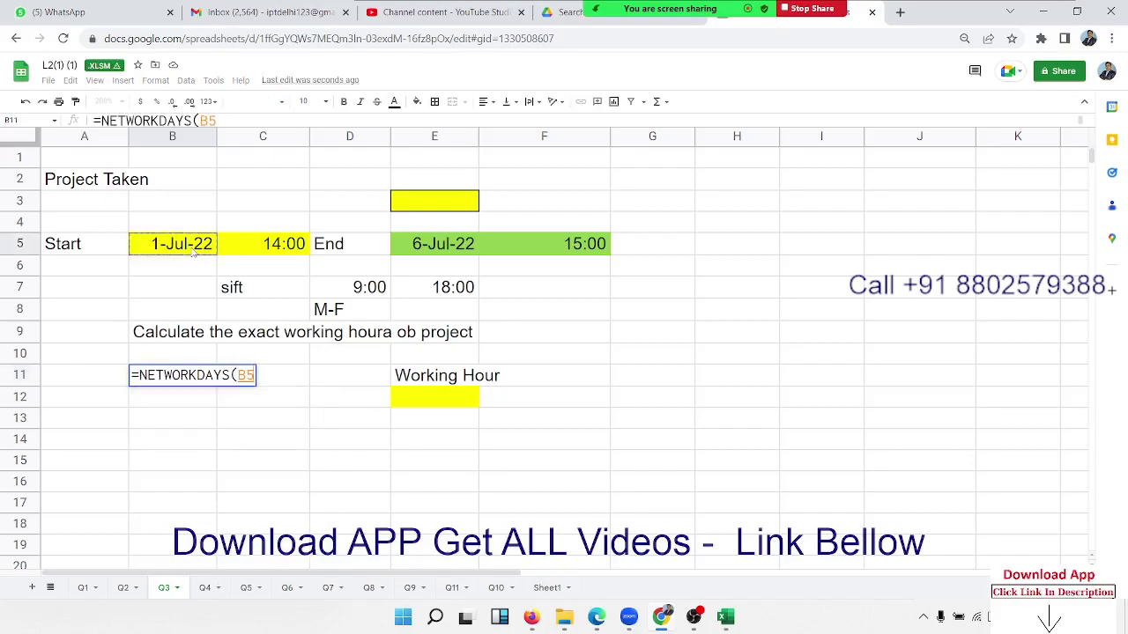
{"action": "type", "text": ","}
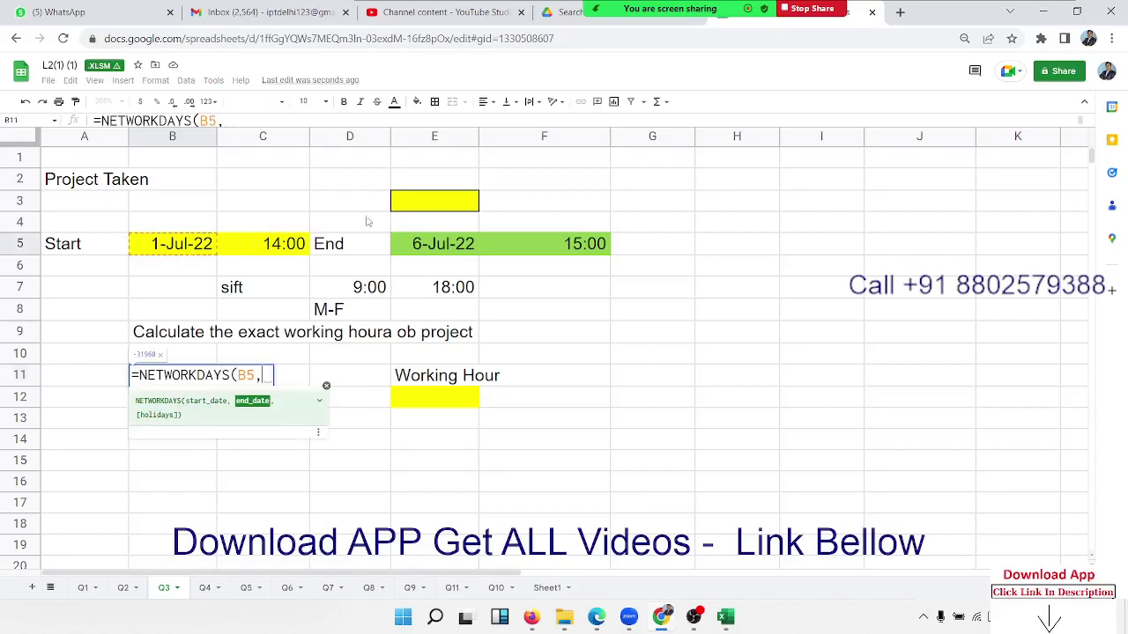
{"action": "left_click", "coordinate": [421, 247]}
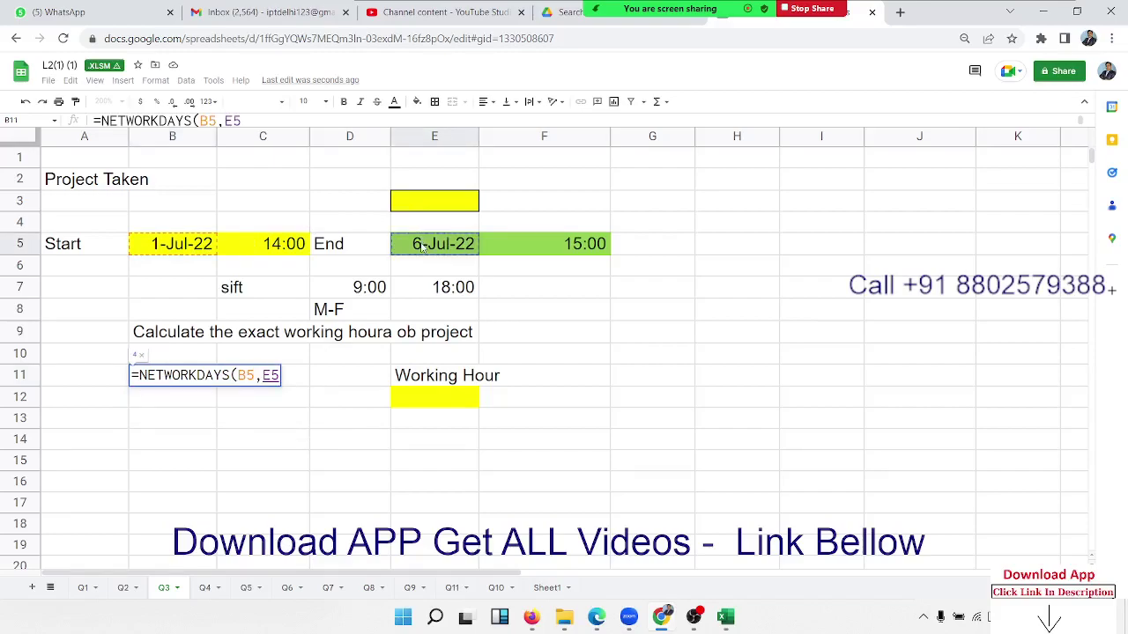
{"action": "key", "text": "Return"}
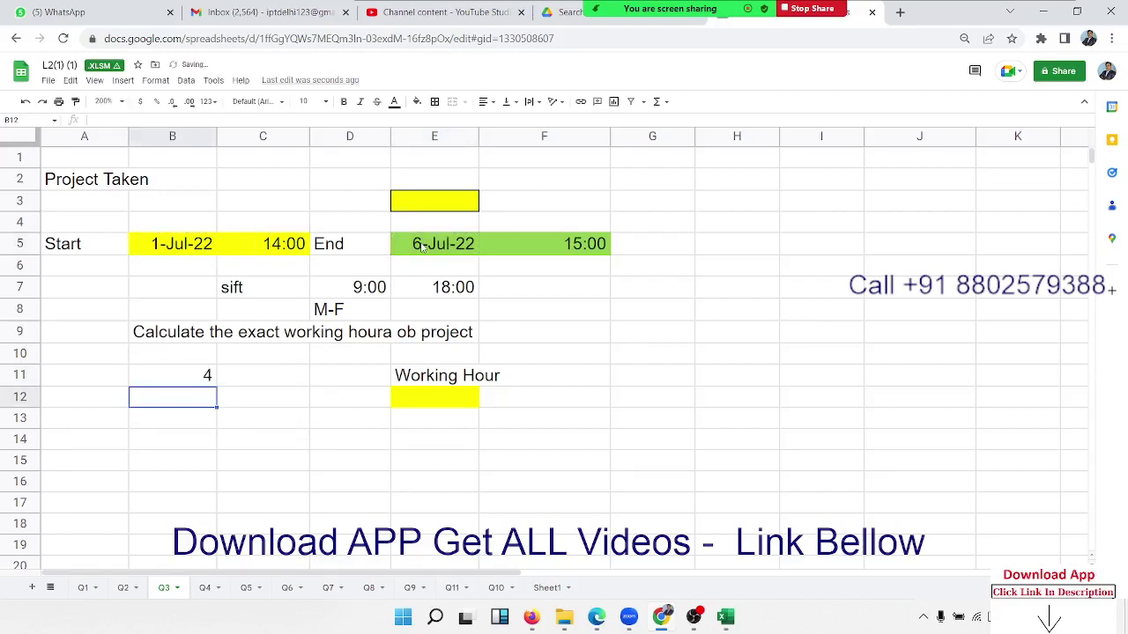
{"action": "key", "text": "Up"}
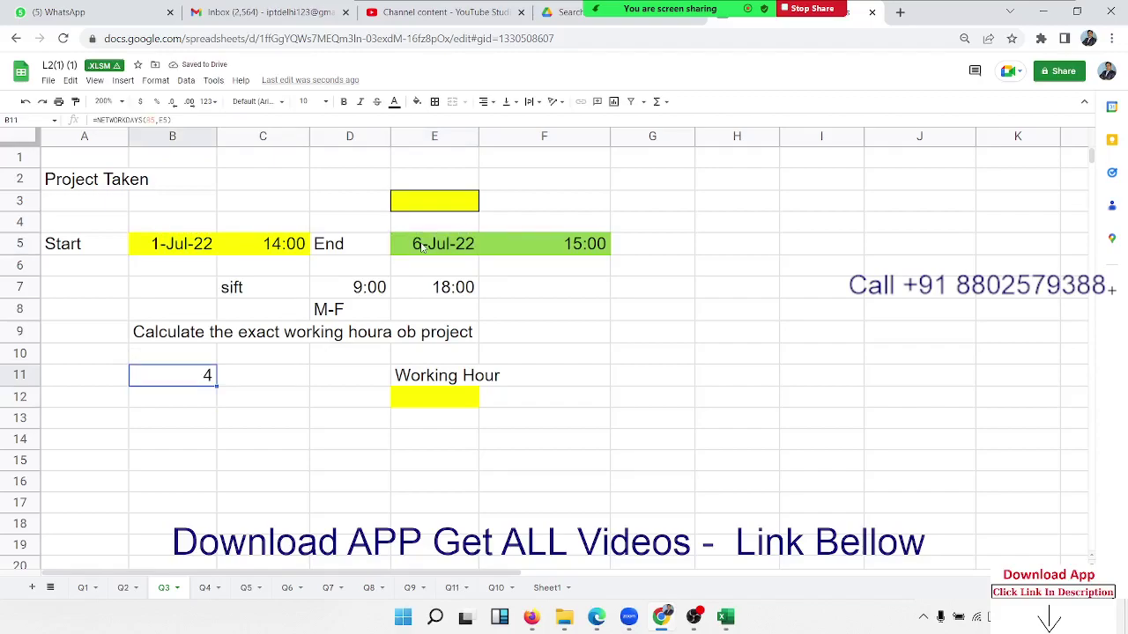
{"action": "key", "text": "Right"}
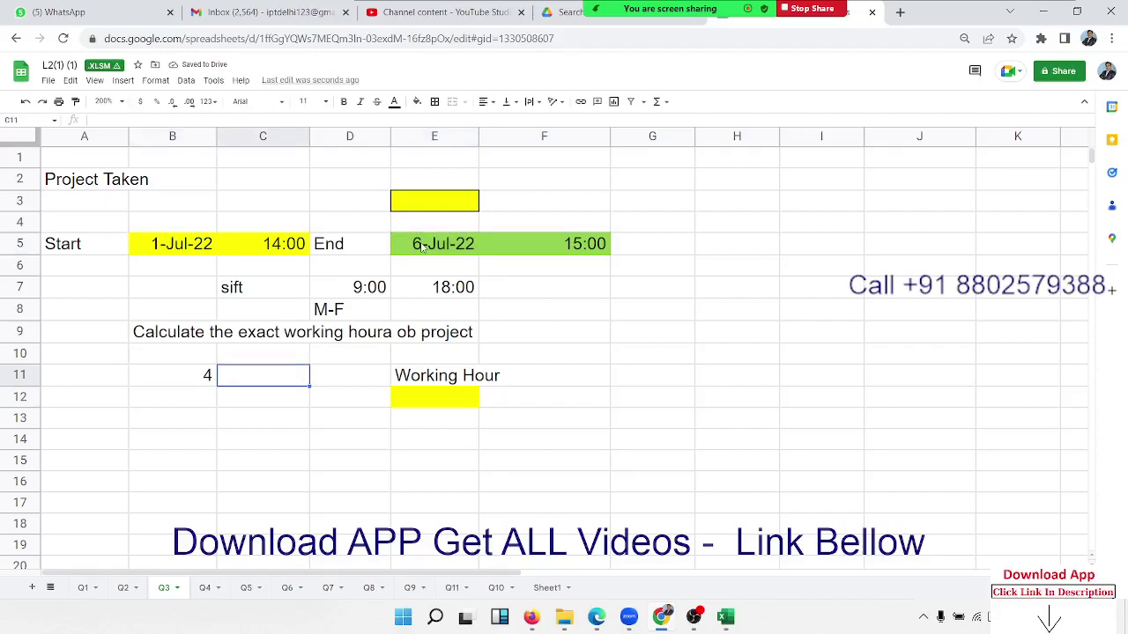
{"action": "key", "text": "Left"}
{"action": "key", "text": "Right"}
{"action": "key", "text": "Right"}
{"action": "key", "text": "Right"}
{"action": "key", "text": "Right"}
{"action": "key", "text": "Right"}
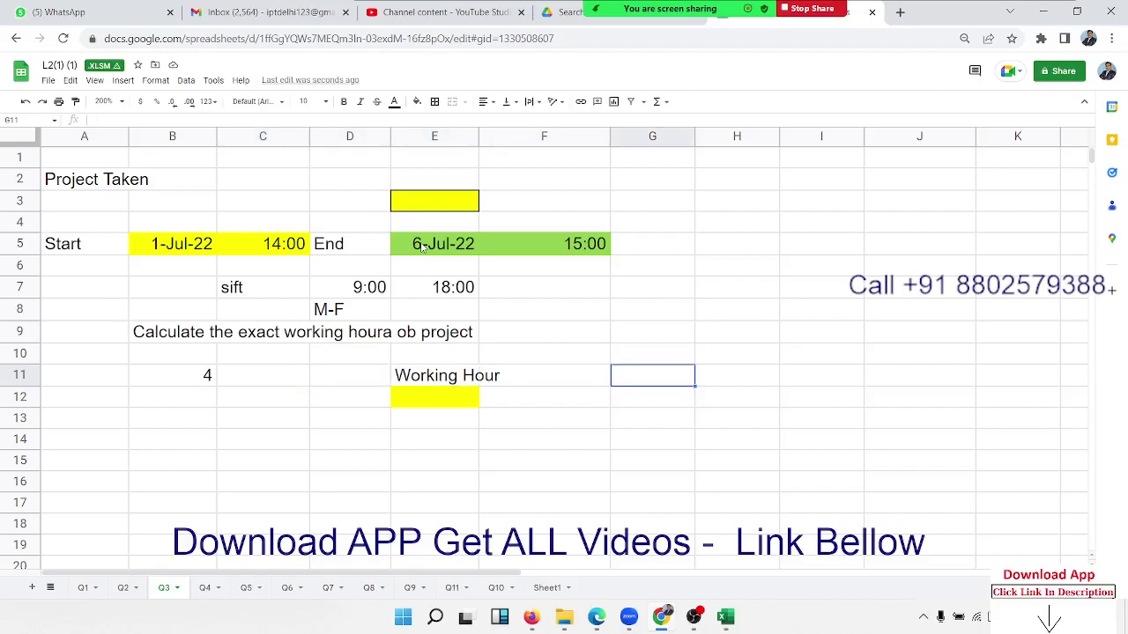
- Enter a first F7 formula, =E7*D7, multiplying shift end by shift start
{"action": "key", "text": "Up"}
{"action": "key", "text": "Up"}
{"action": "key", "text": "Left"}
{"action": "key", "text": "Up"}
{"action": "key", "text": "Up"}
{"action": "type", "text": "="}
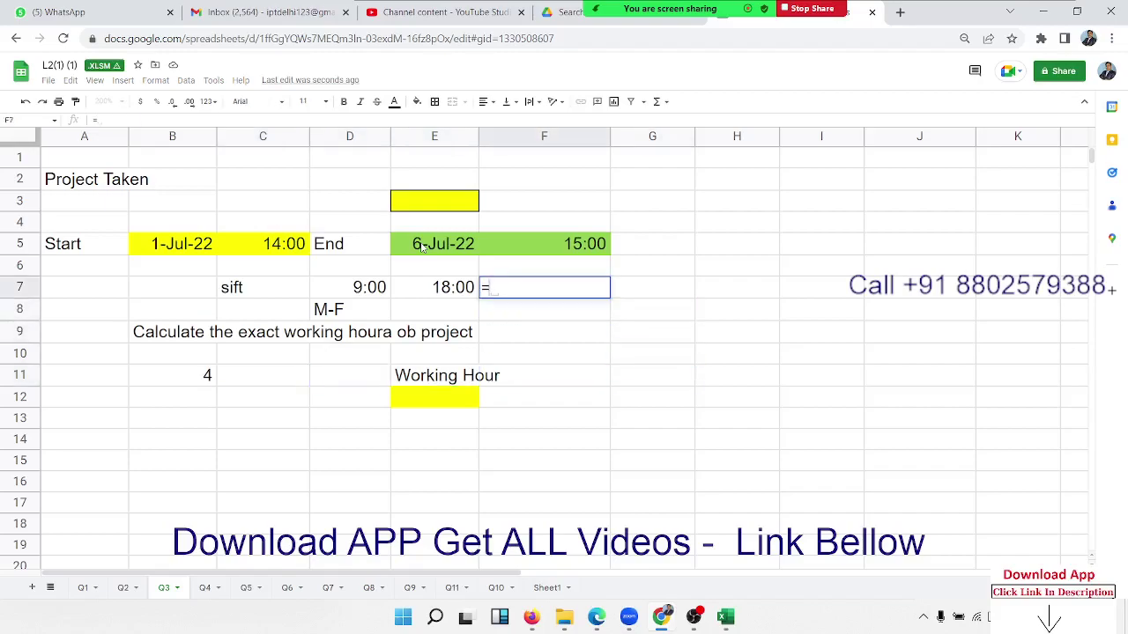
{"action": "key", "text": "Left"}
{"action": "type", "text": "*"}
{"action": "key", "text": "Left"}
{"action": "key", "text": "Left"}
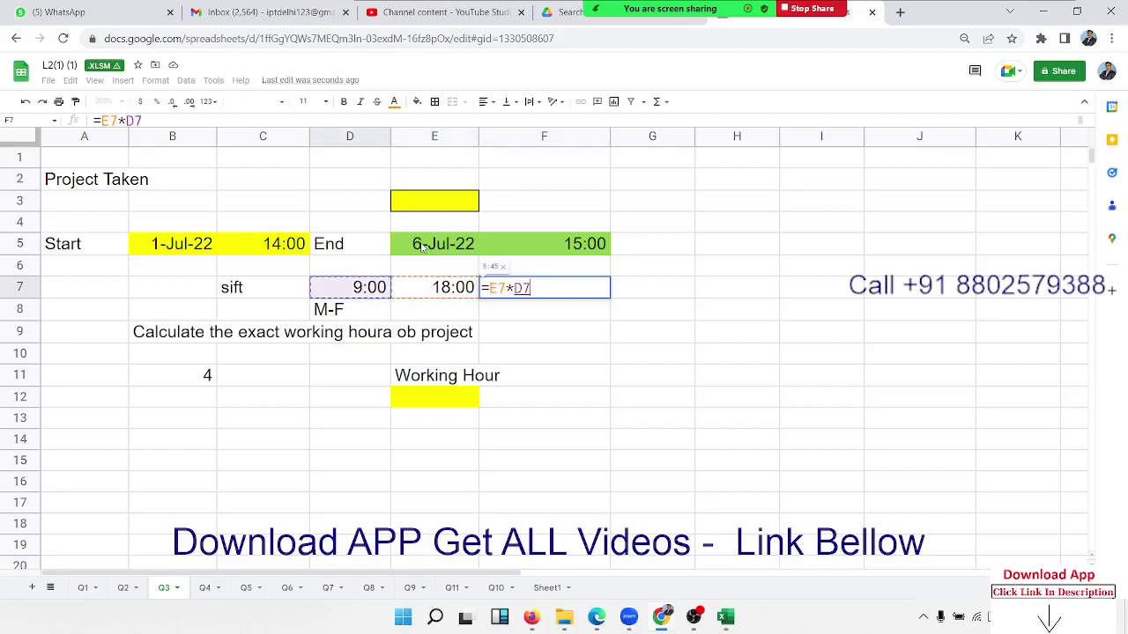
{"action": "key", "text": "Return"}
- Correct F7 to =E7-D7 so the daily shift length shows 9:00
{"action": "key", "text": "Up"}
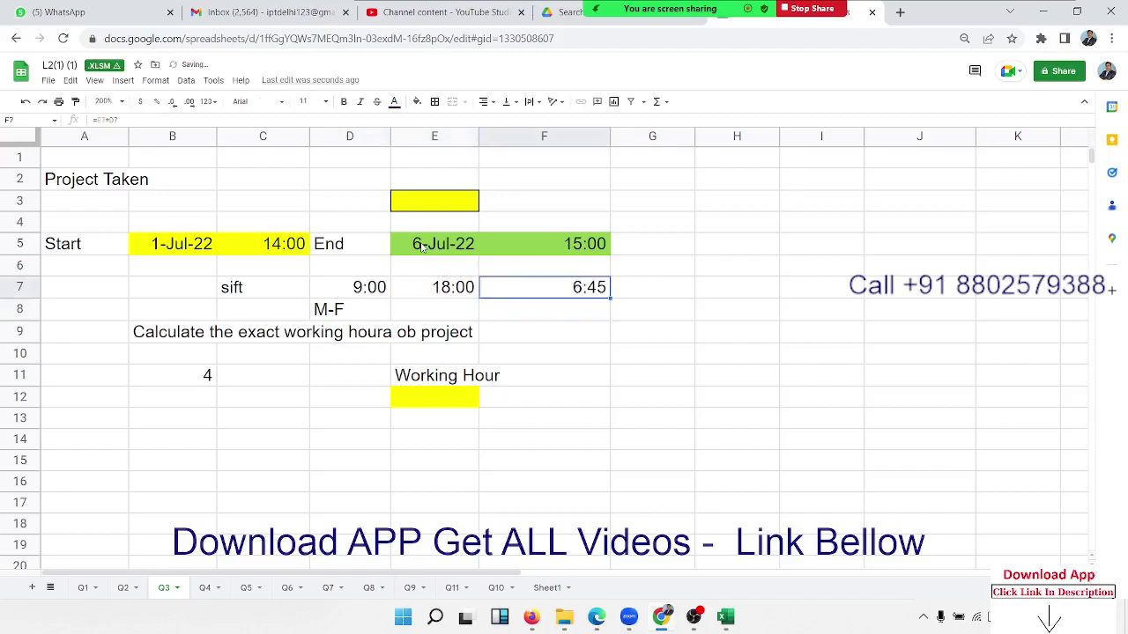
{"action": "type", "text": "="}
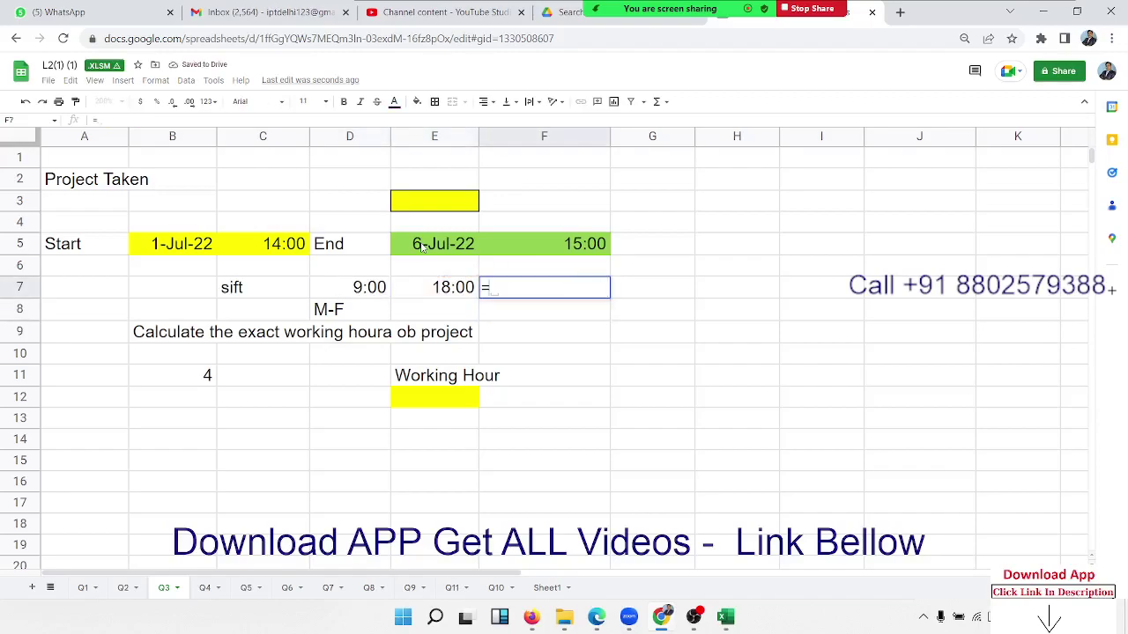
{"action": "key", "text": "Left"}
{"action": "type", "text": "-"}
{"action": "key", "text": "Left"}
{"action": "key", "text": "Left"}
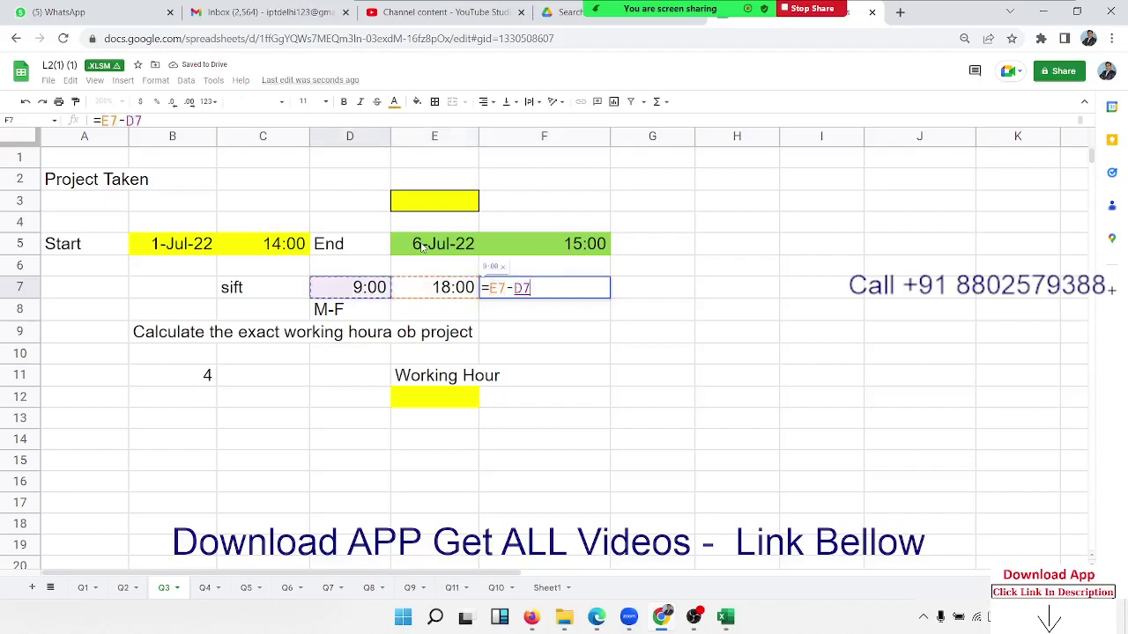
{"action": "key", "text": "Return"}
{"action": "key", "text": "Up"}
- Move to C11, cancel a started entry, and check the dates in B5 and E5
{"action": "key", "text": "Down"}
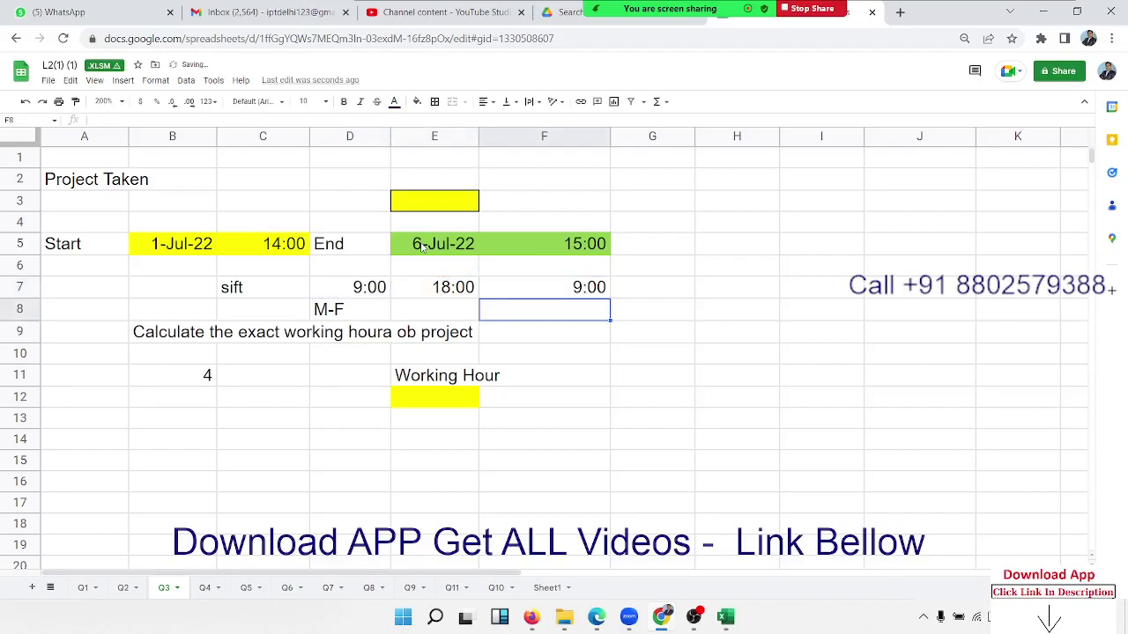
{"action": "key", "text": "Left"}
{"action": "key", "text": "Left"}
{"action": "key", "text": "Down"}
{"action": "key", "text": "Down"}
{"action": "key", "text": "Left"}
{"action": "key", "text": "Down"}
{"action": "type", "text": "="}
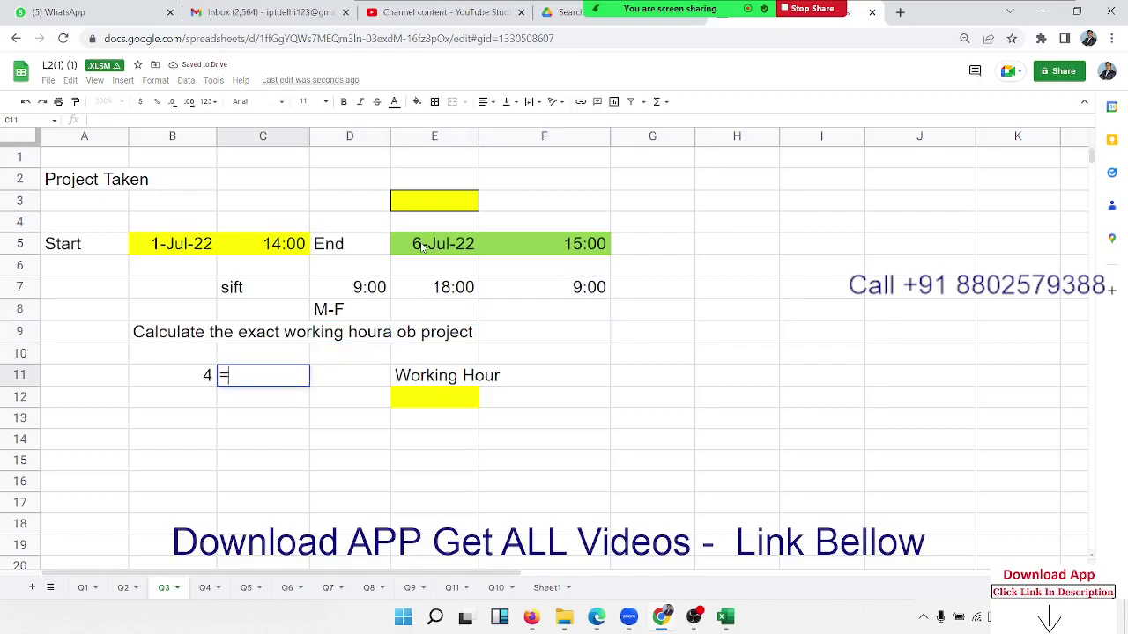
{"action": "key", "text": "Escape"}
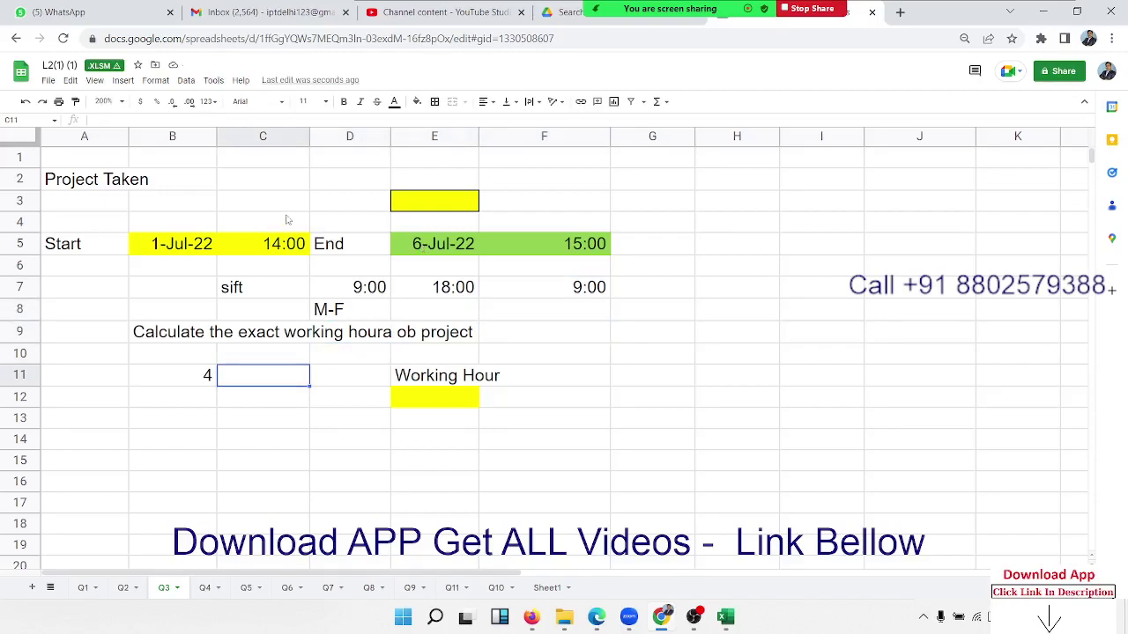
{"action": "left_click", "coordinate": [192, 248]}
{"action": "left_click", "coordinate": [439, 251]}
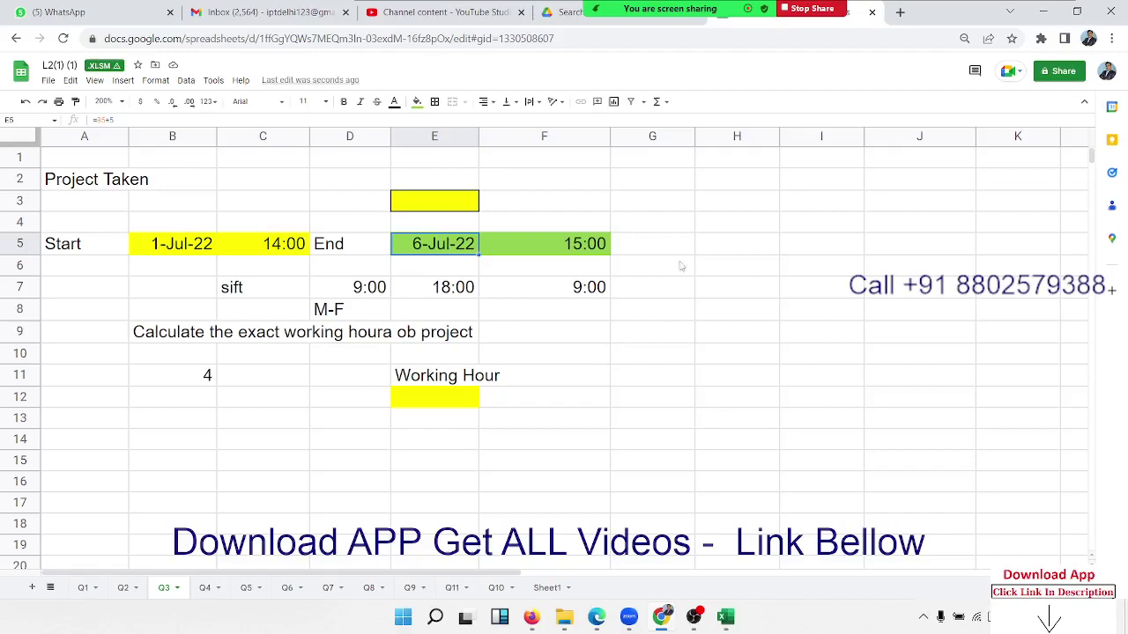
- Enter the date 1/7 in H3 and fill a date series down to H11
{"action": "left_click", "coordinate": [719, 248]}
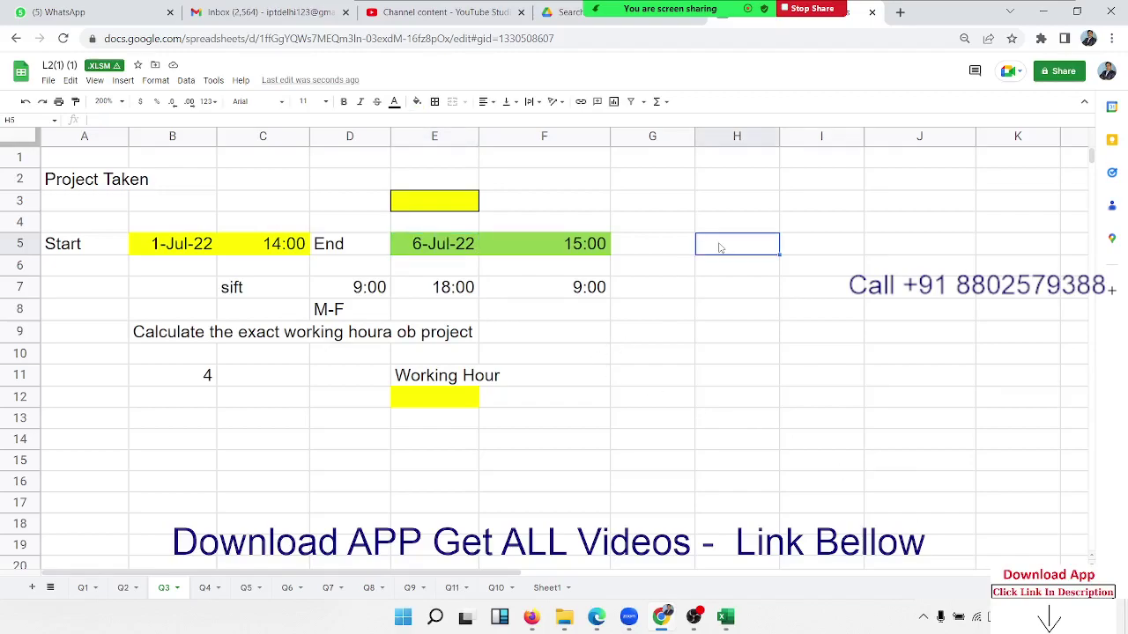
{"action": "key", "text": "Up"}
{"action": "key", "text": "Up"}
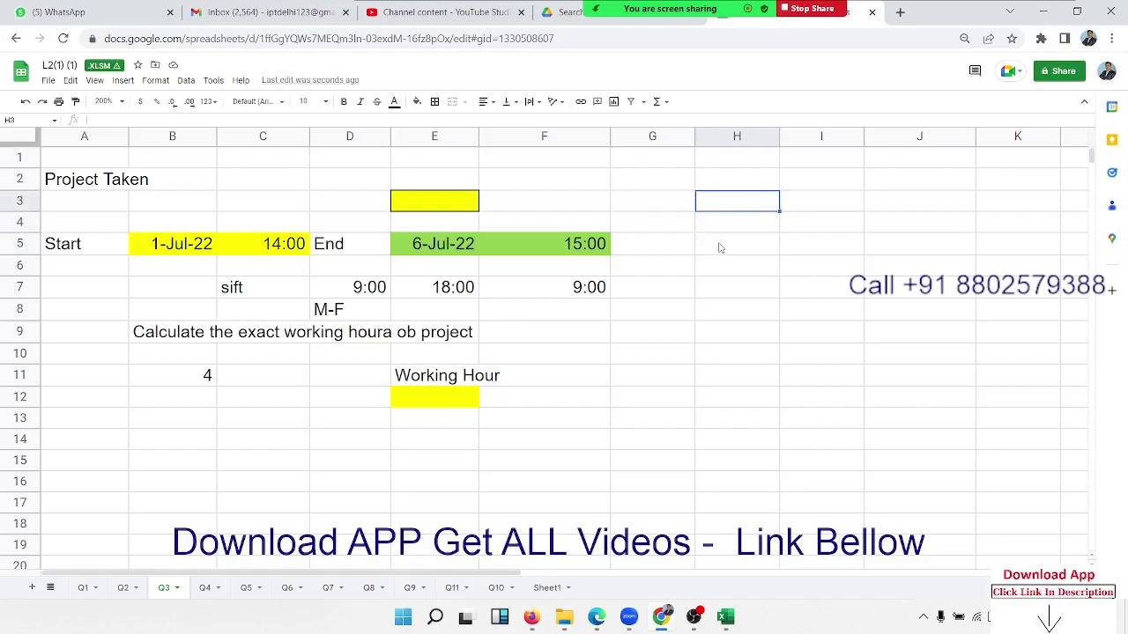
{"action": "type", "text": "1/7"}
{"action": "key", "text": "Return"}
{"action": "key", "text": "Up"}
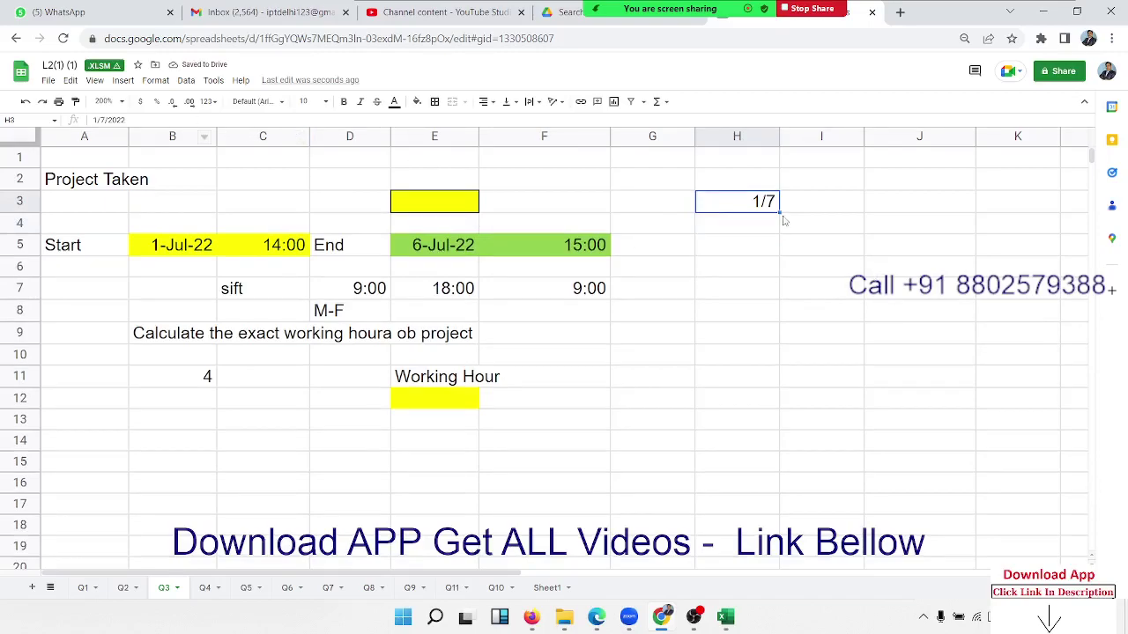
{"action": "key", "text": "ctrl+shift+3"}
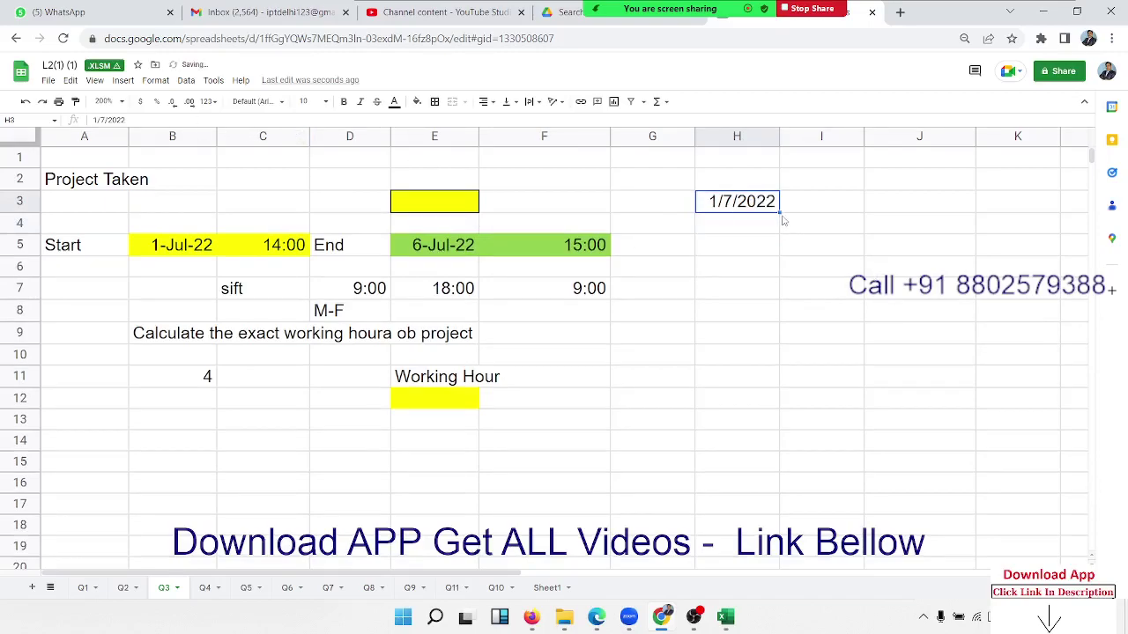
{"action": "left_click_drag", "start_coordinate": [780, 212], "coordinate": [773, 377]}
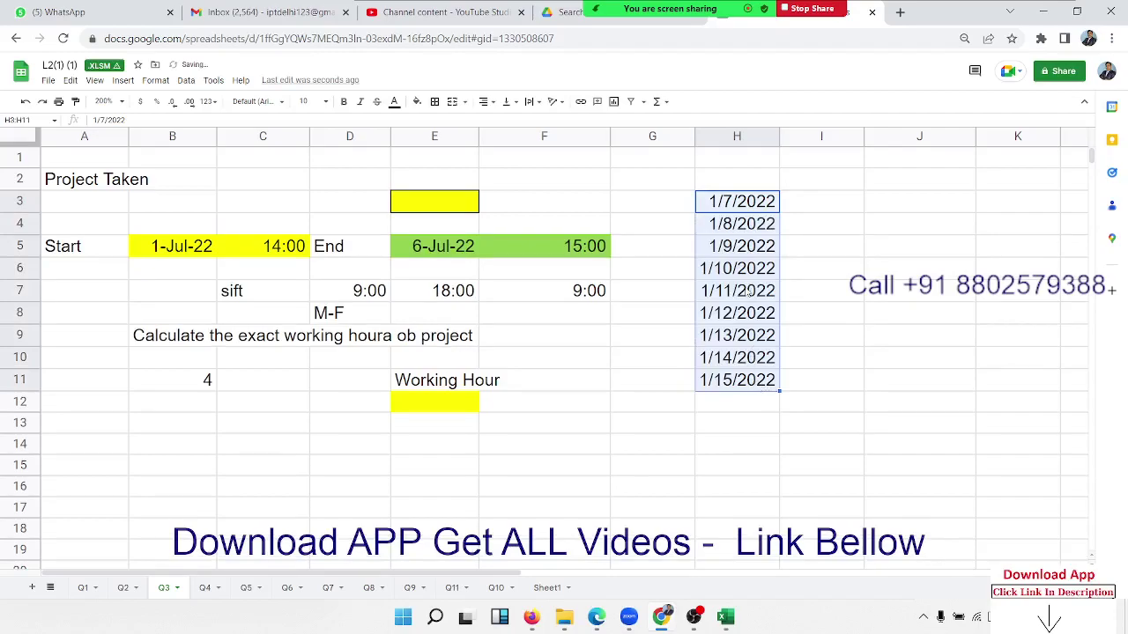
- Select the old dates in H3:H11 and delete them
{"action": "left_click", "coordinate": [737, 204]}
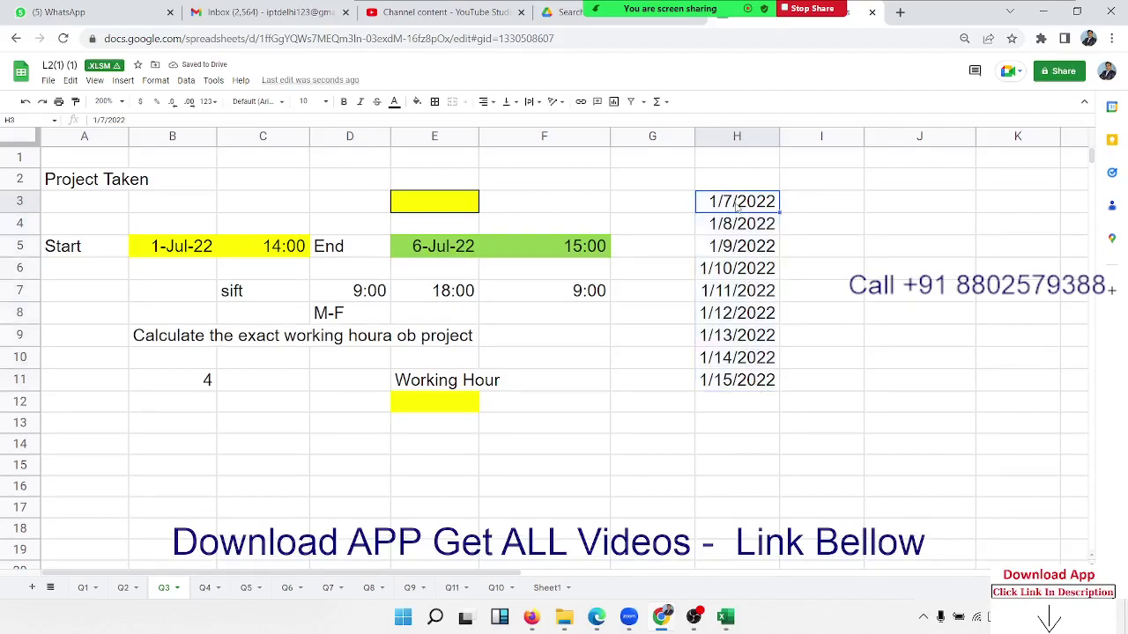
{"action": "type", "text": "7"}
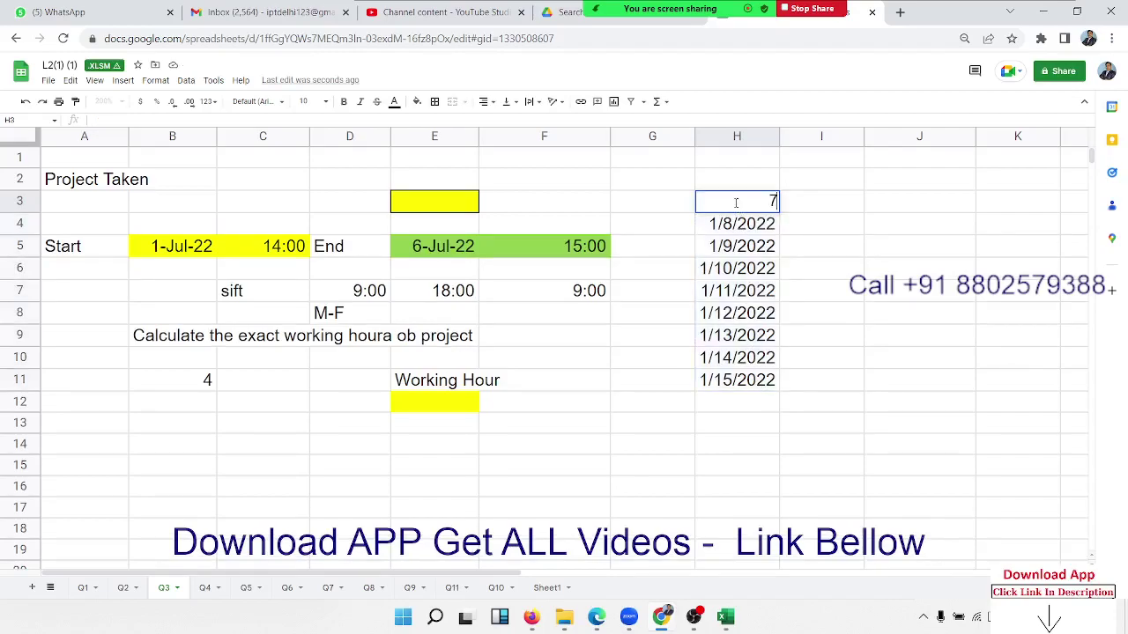
{"action": "type", "text": "/"}
{"action": "key", "text": "Escape"}
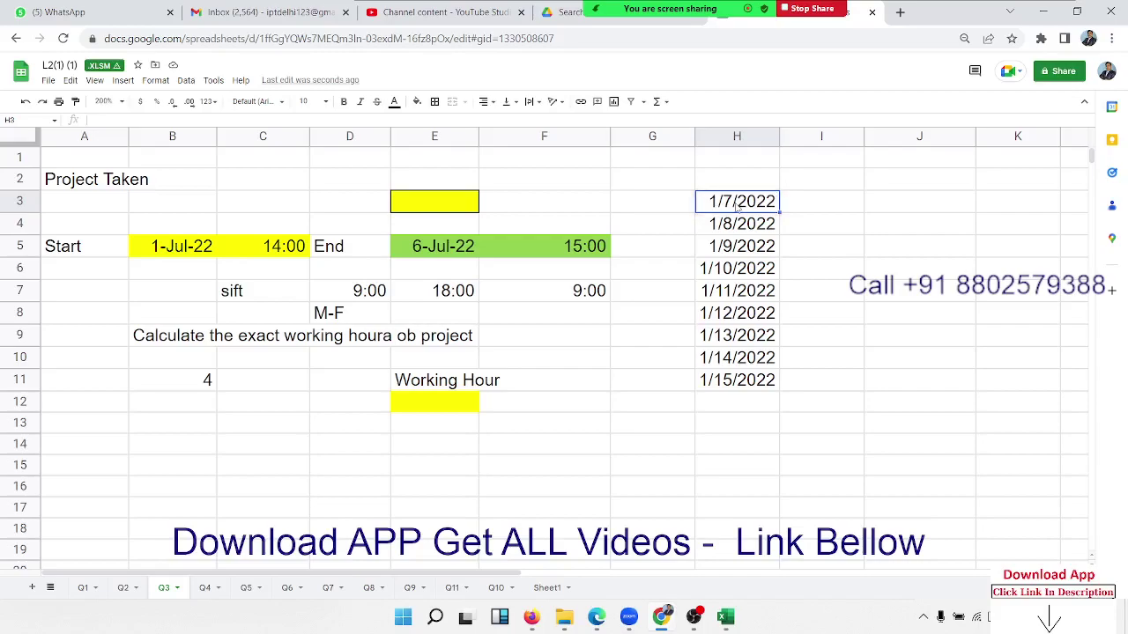
{"action": "key", "text": "Down"}
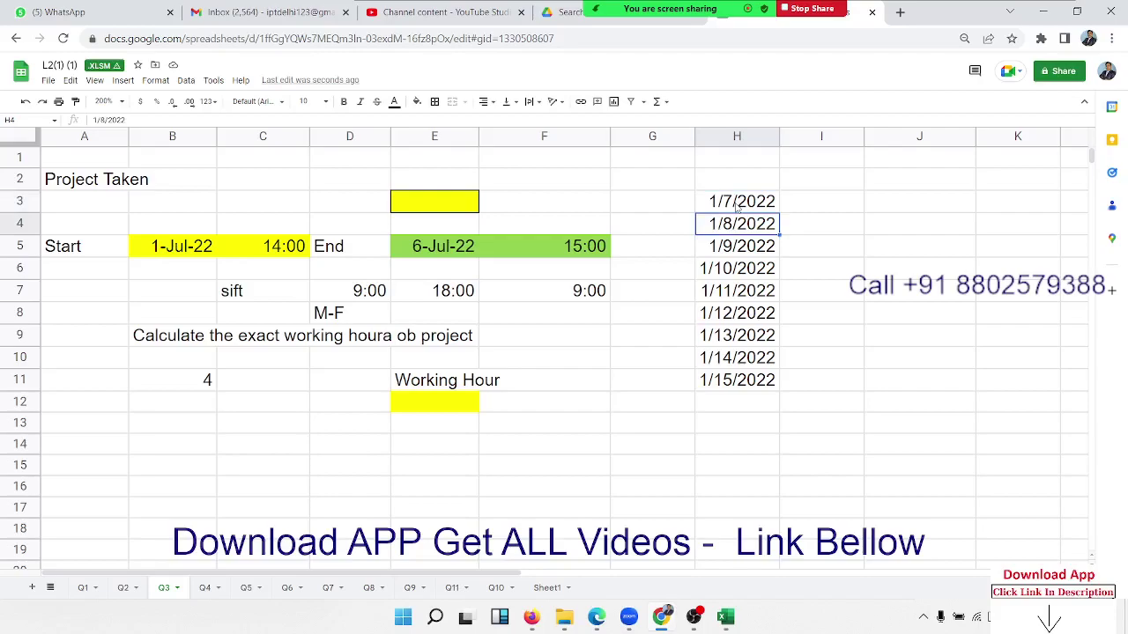
{"action": "left_click", "coordinate": [736, 203]}
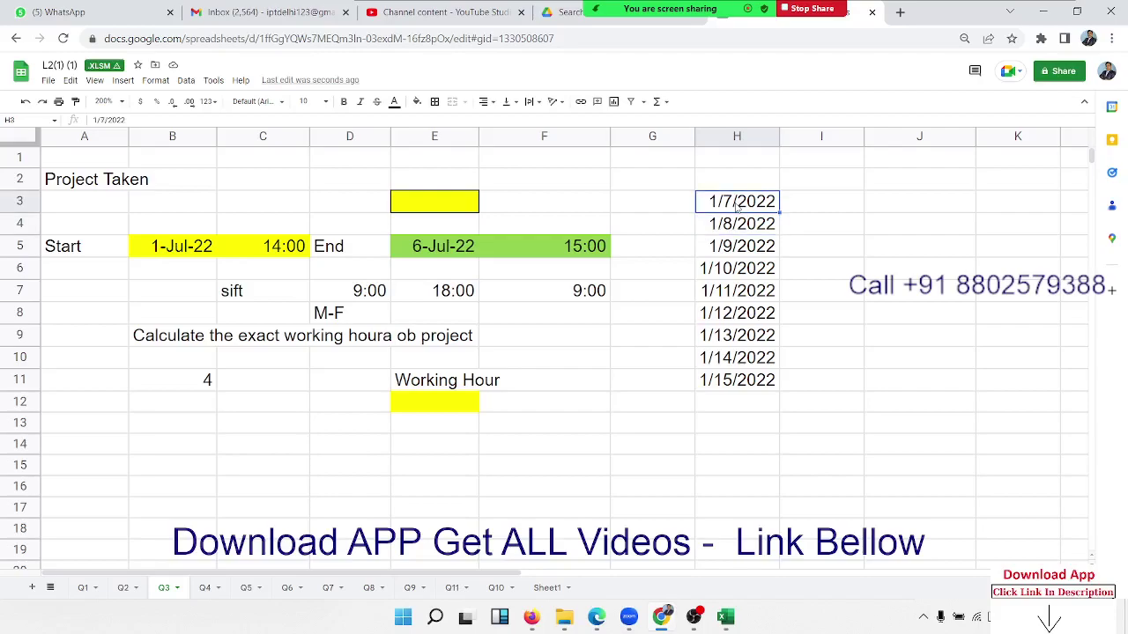
{"action": "key", "text": "Down"}
{"action": "left_click", "coordinate": [737, 203]}
{"action": "key", "text": "ctrl+shift+Down"}
{"action": "key", "text": "Up"}
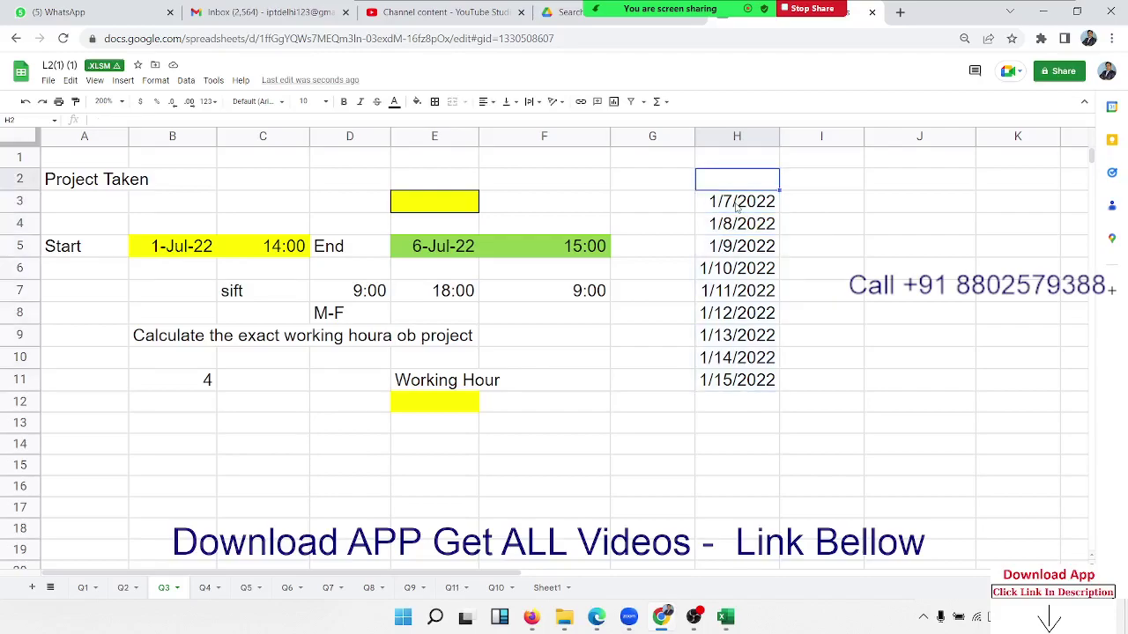
{"action": "left_click", "coordinate": [737, 204]}
{"action": "key", "text": "ctrl+shift+Down"}
{"action": "key", "text": "Delete"}
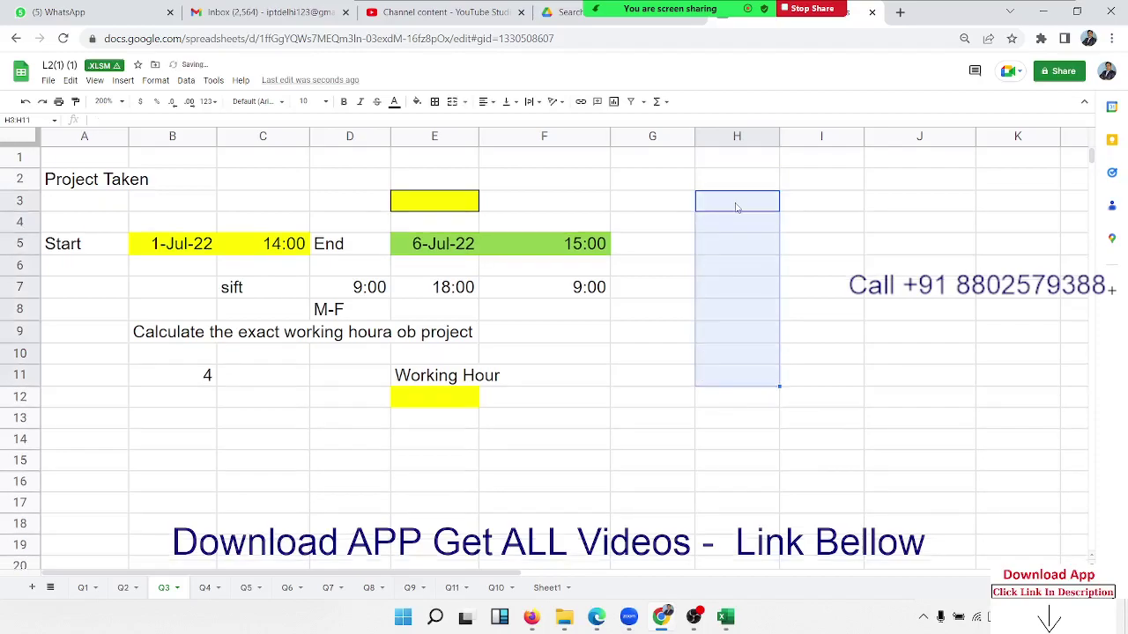
- Enter the new start date 7/1/2022 in H3
{"action": "key", "text": "Up"}
{"action": "left_click", "coordinate": [737, 202]}
{"action": "type", "text": "7/1"}
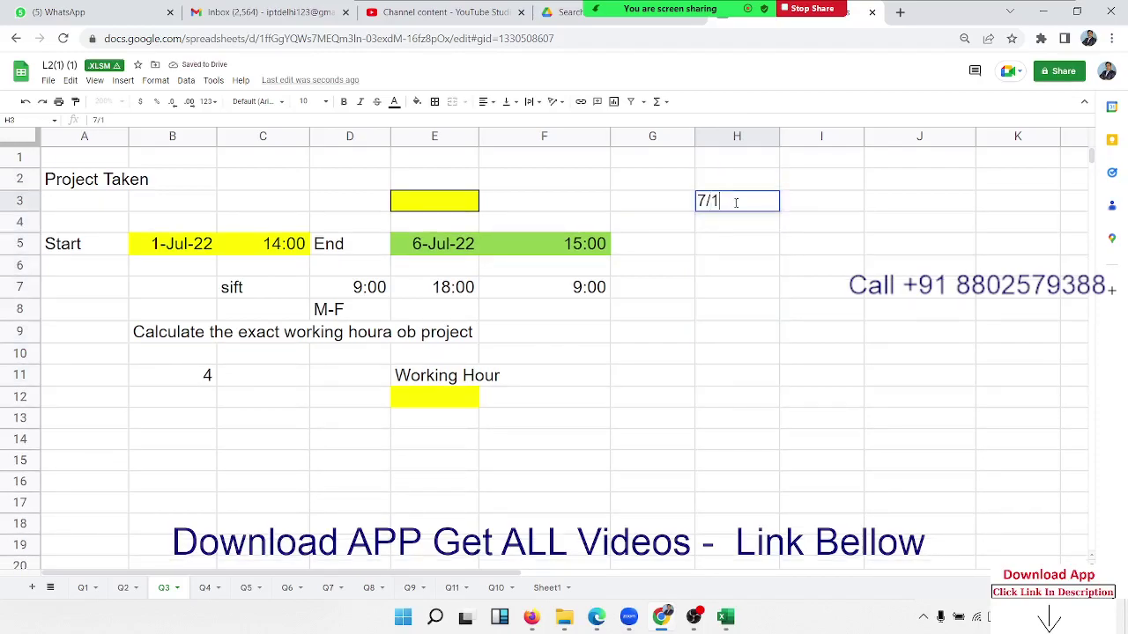
{"action": "type", "text": "/2022"}
{"action": "key", "text": "Return"}
- Fill the dates down column H and delete the surplus 7/7 and 7/8 in H9:H10
{"action": "left_click", "coordinate": [736, 202]}
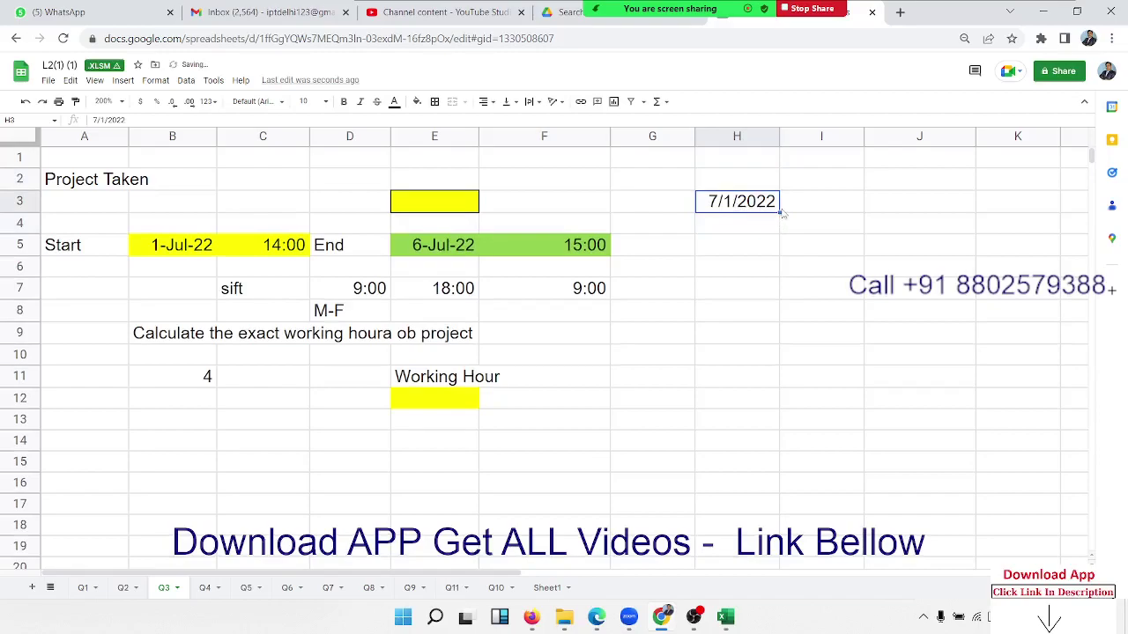
{"action": "mouse_move", "coordinate": [779, 212]}
{"action": "left_mouse_down"}
{"action": "mouse_move", "coordinate": [770, 364]}
{"action": "mouse_move", "coordinate": [756, 360]}
{"action": "left_mouse_up"}
{"action": "left_click", "coordinate": [758, 358]}
{"action": "key", "text": "Delete"}
{"action": "key", "text": "Up"}
{"action": "key", "text": "Up"}
{"action": "key", "text": "Up"}
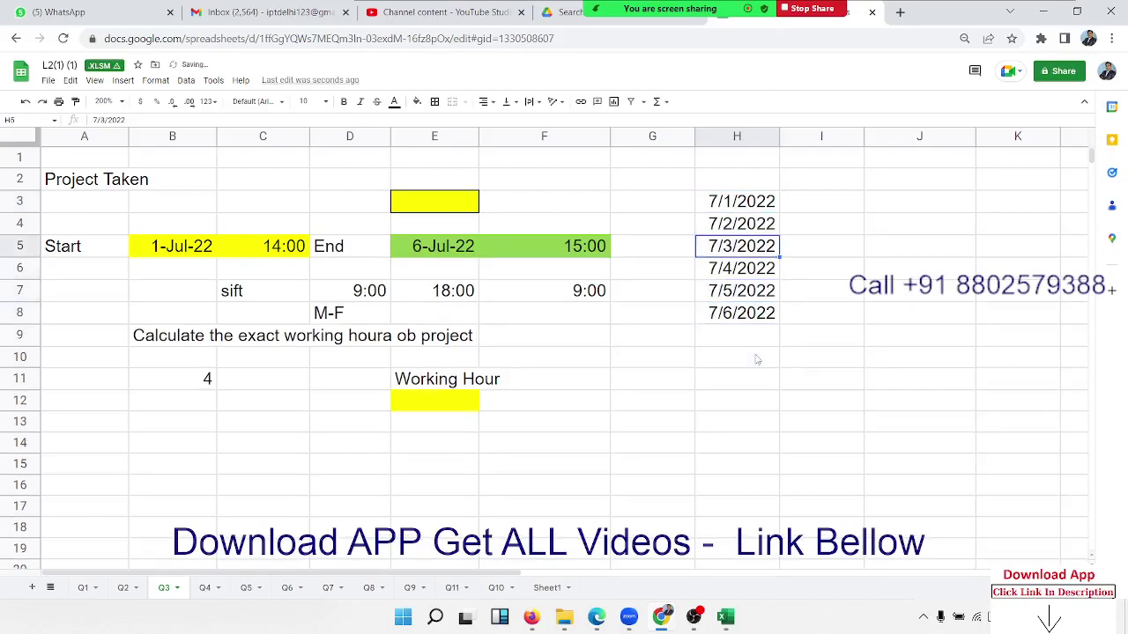
{"action": "key", "text": "Up"}
{"action": "key", "text": "Up"}
- Enter =TEXT(H3,"DDD") in I3 and copy it down to I8, showing Fri through Wed
{"action": "key", "text": "Right"}
{"action": "type", "text": "=te"}
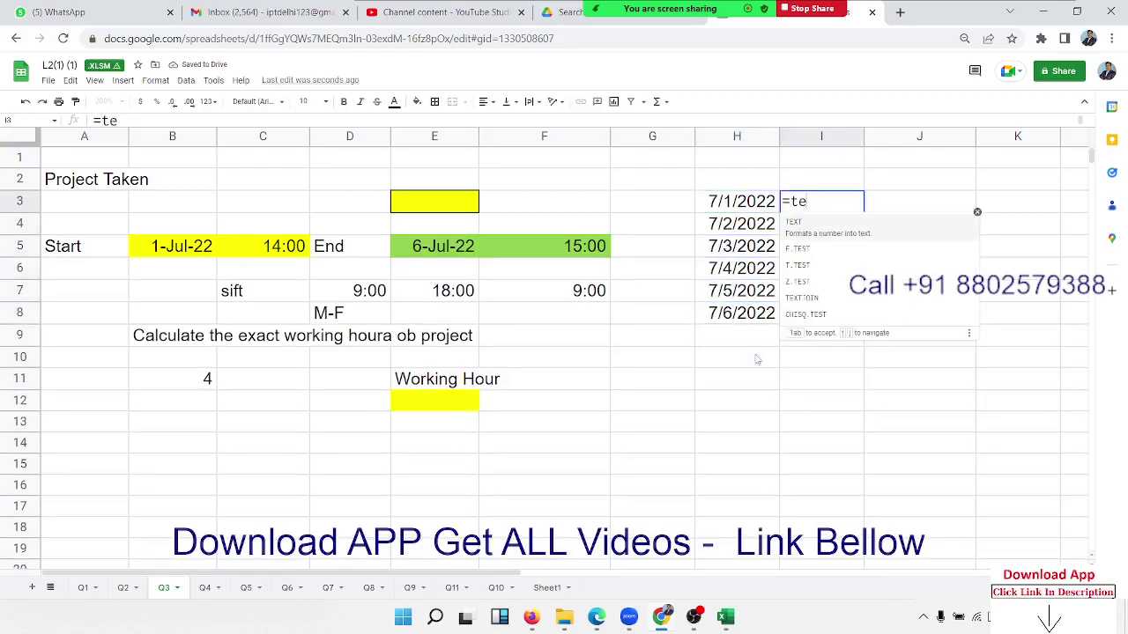
{"action": "key", "text": "Down"}
{"action": "key", "text": "Down"}
{"action": "key", "text": "Down"}
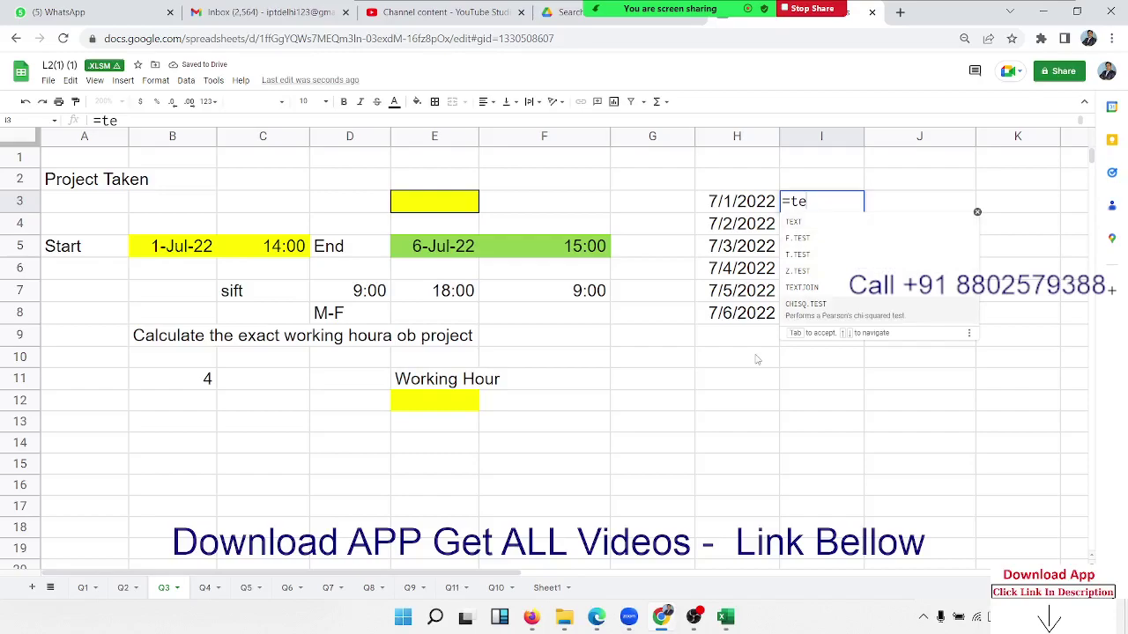
{"action": "key", "text": "Up"}
{"action": "key", "text": "Up"}
{"action": "key", "text": "Up"}
{"action": "key", "text": "Up"}
{"action": "key", "text": "Up"}
{"action": "key", "text": "Tab"}
{"action": "key", "text": "Left"}
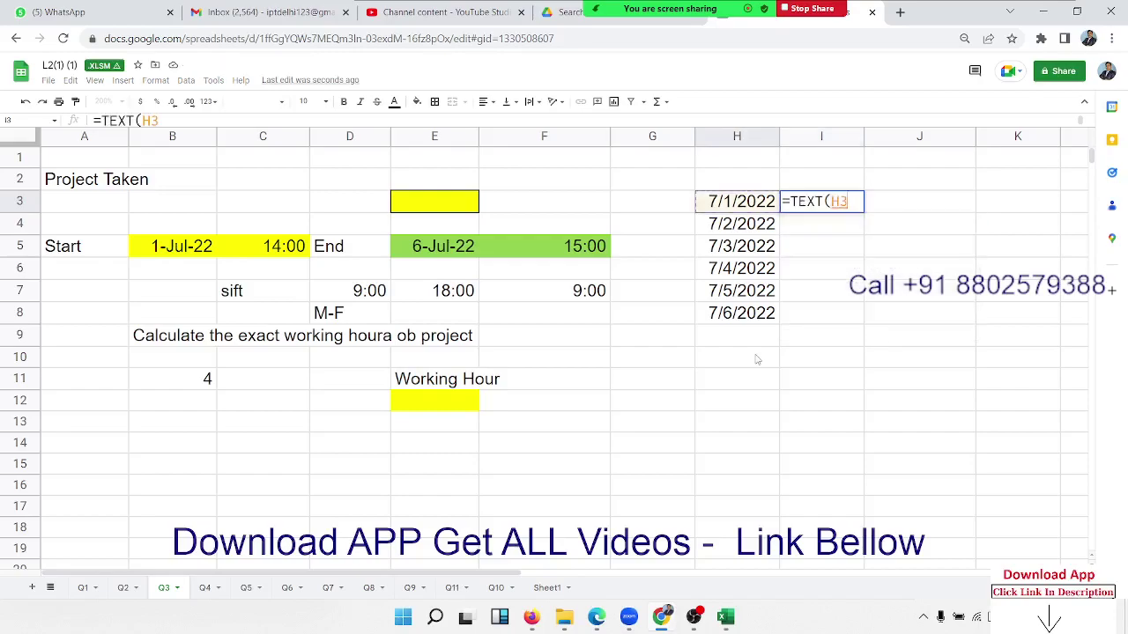
{"action": "type", "text": ","}
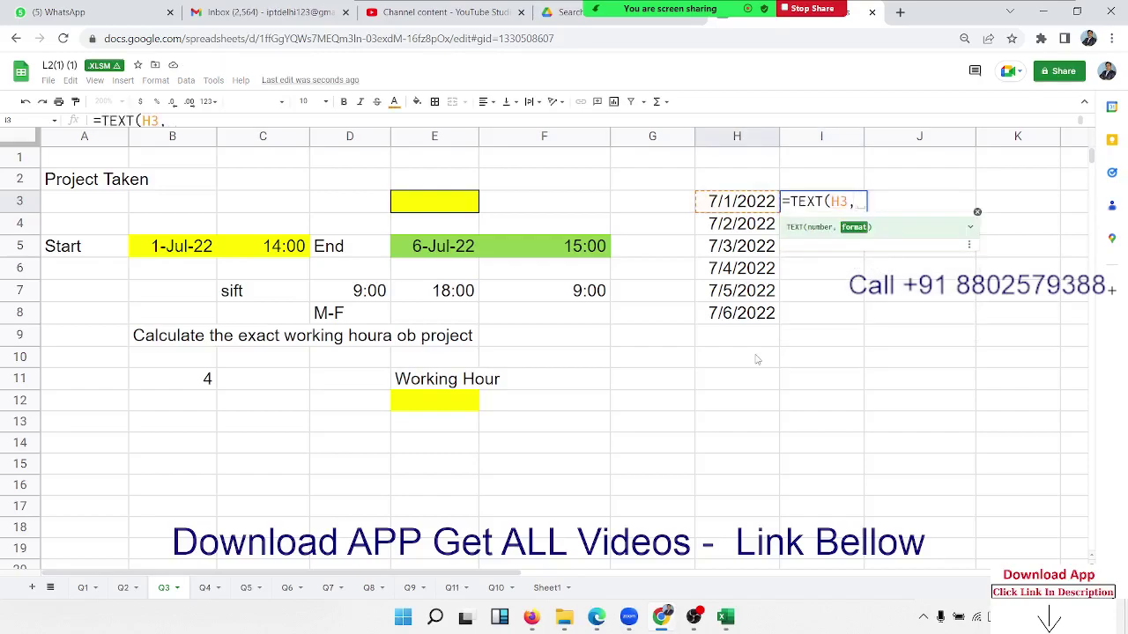
{"action": "type", "text": "\"D"}
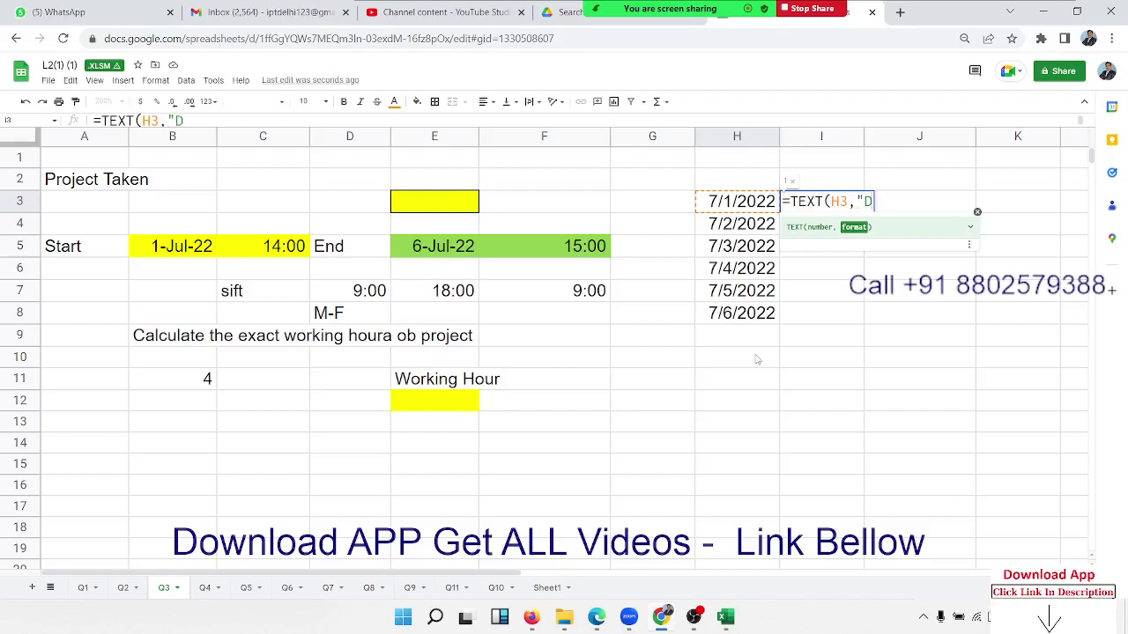
{"action": "type", "text": "DD\""}
{"action": "key", "text": "Return"}
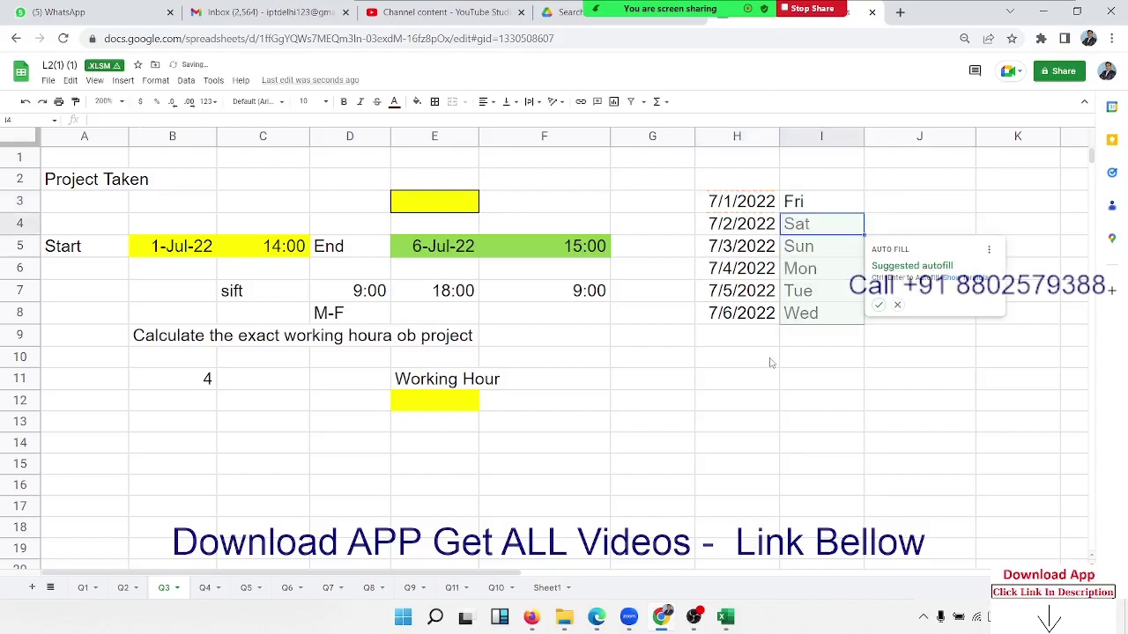
{"action": "left_click", "coordinate": [816, 357]}
{"action": "left_click", "coordinate": [852, 206]}
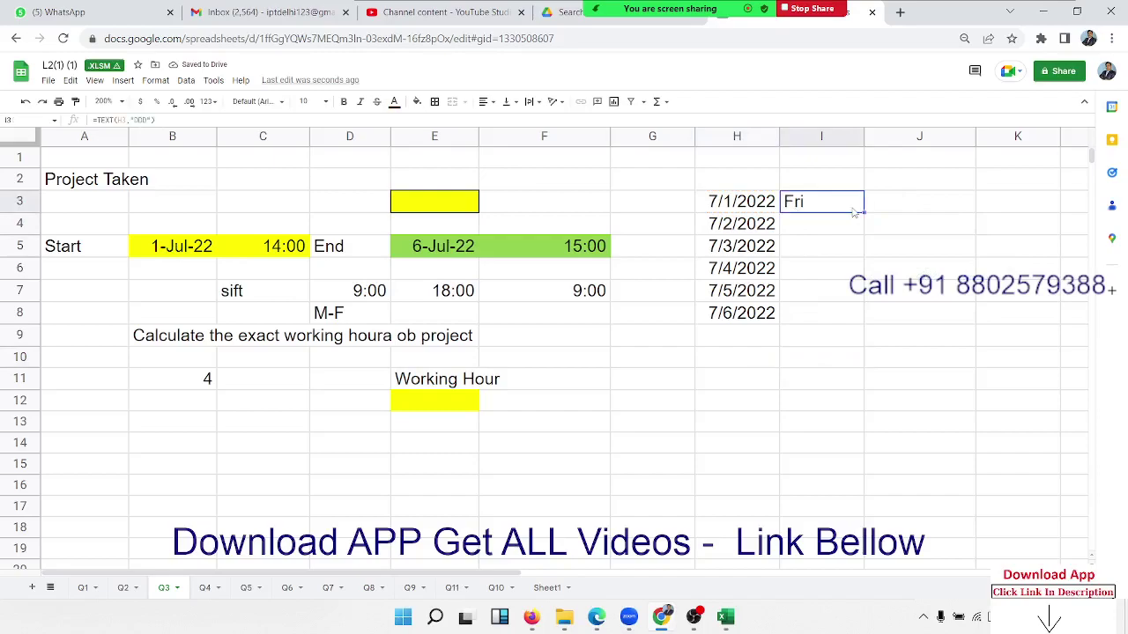
{"action": "double_click", "coordinate": [862, 209]}
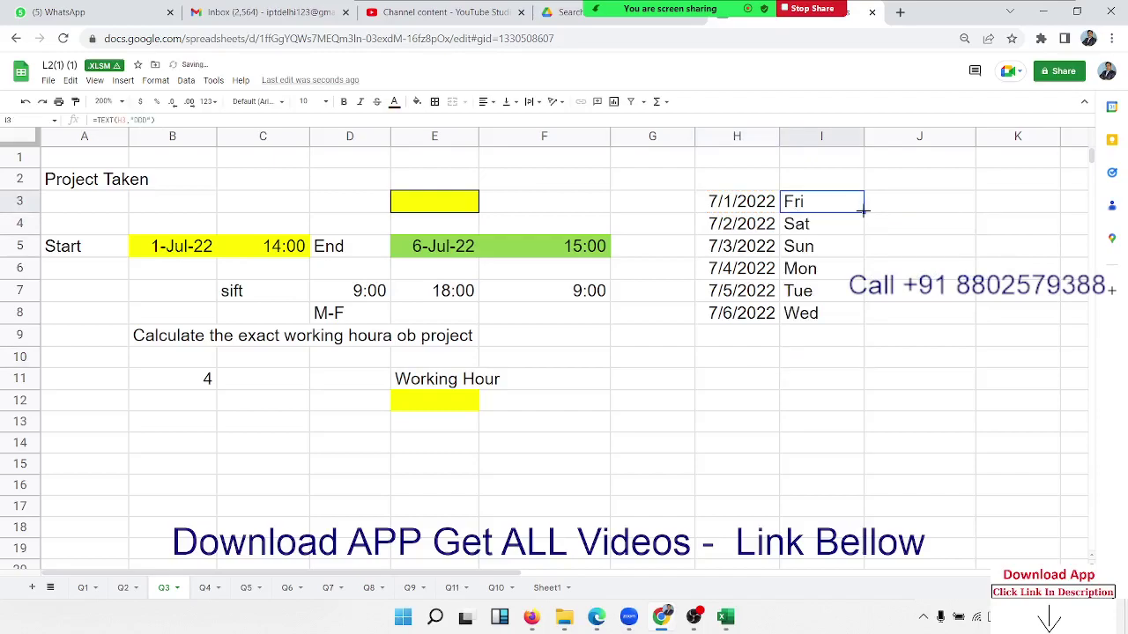
- Put 0 in both J3 and J4
{"action": "left_click", "coordinate": [777, 208]}
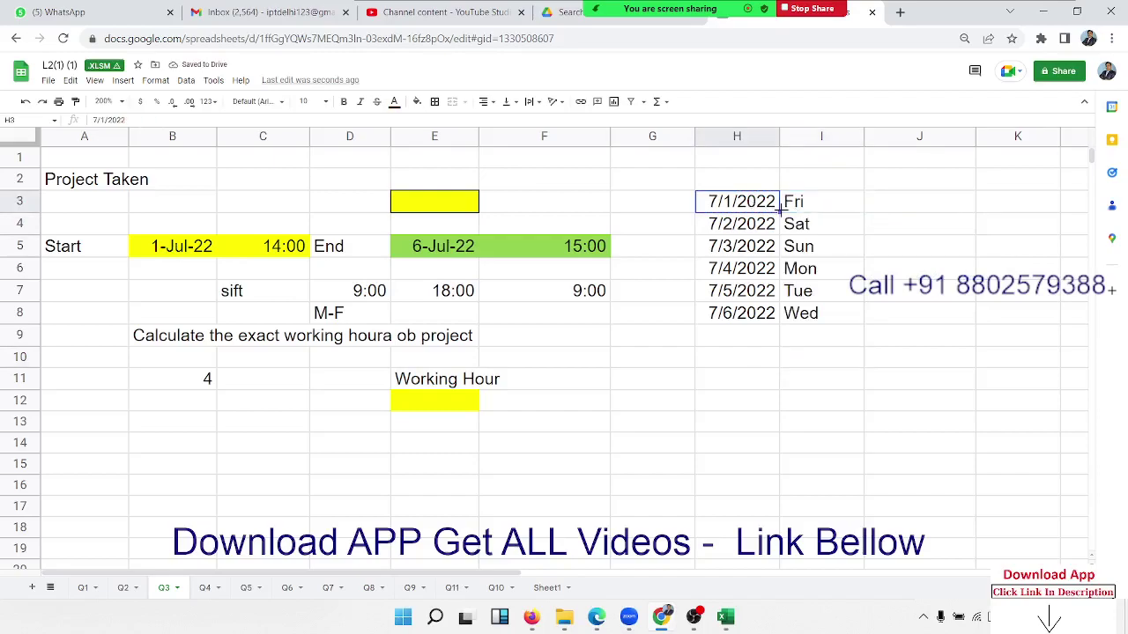
{"action": "key", "text": "Right"}
{"action": "key", "text": "Right"}
{"action": "type", "text": "0"}
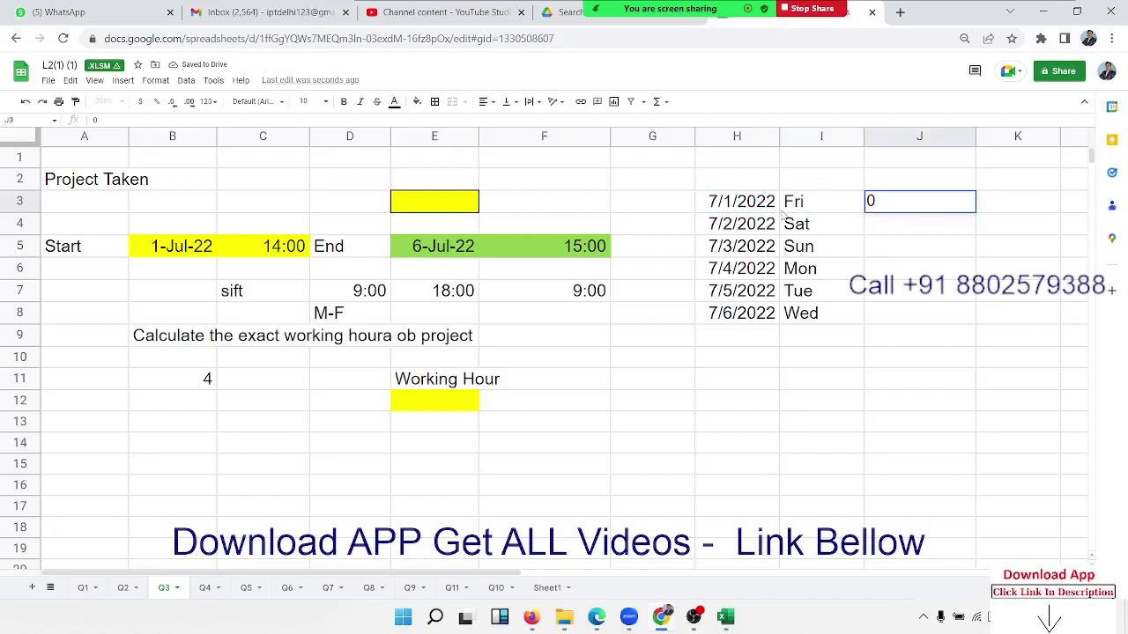
{"action": "key", "text": "Return"}
{"action": "type", "text": "0"}
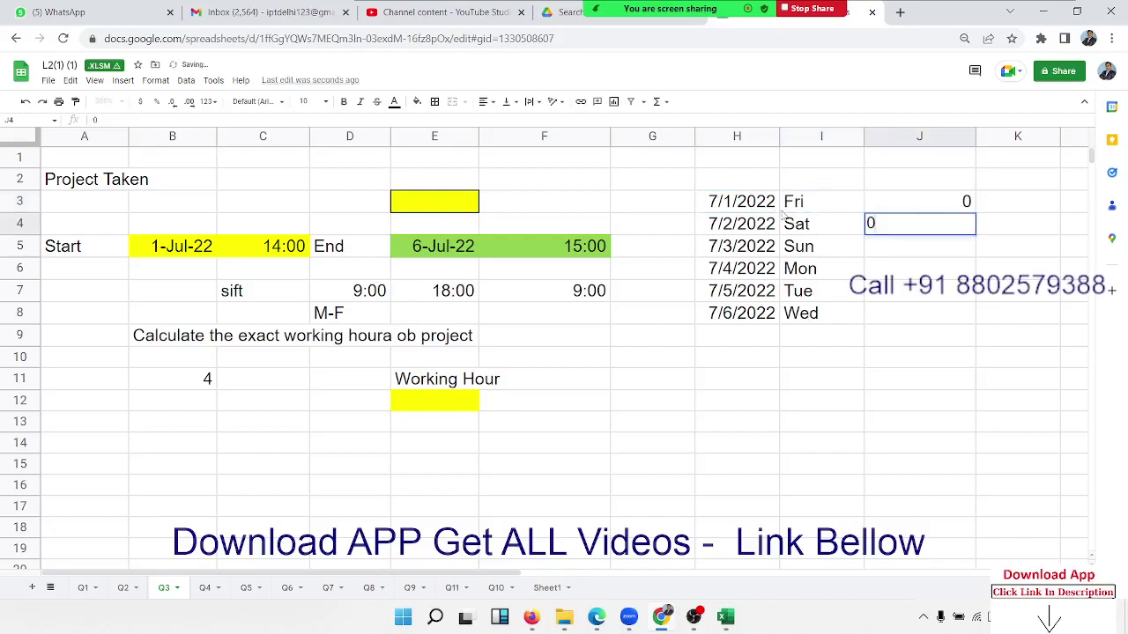
{"action": "key", "text": "Tab"}
{"action": "key", "text": "Left"}
- Enter 0 in J5, 1 in J6, 2 in J7 and 0 in J8
{"action": "key", "text": "Down"}
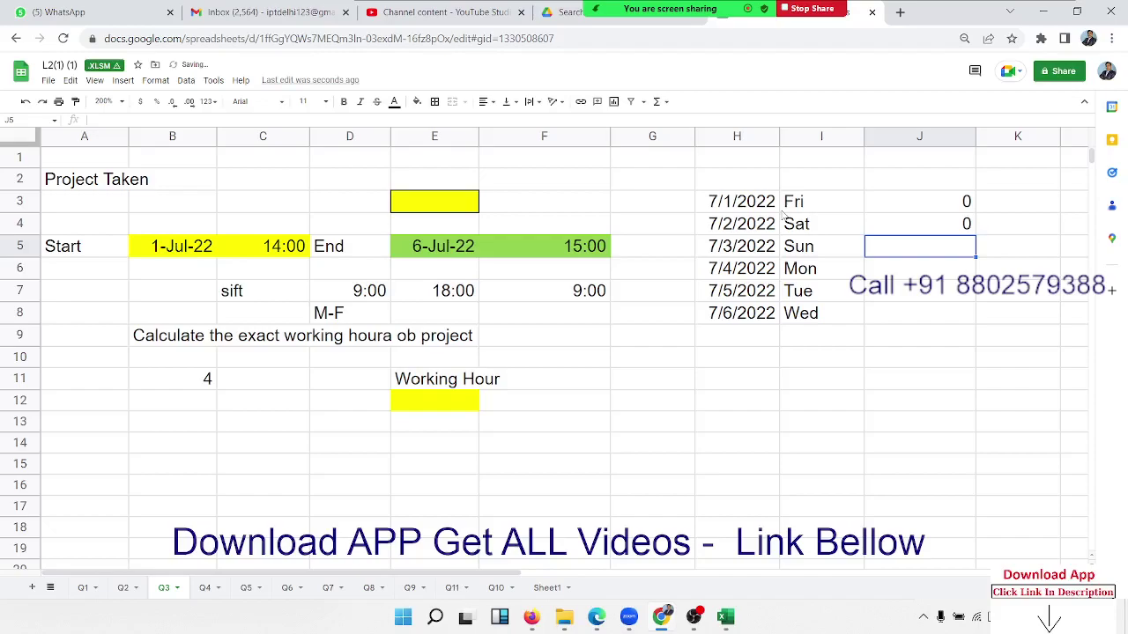
{"action": "type", "text": "0"}
{"action": "key", "text": "Return"}
{"action": "type", "text": "1"}
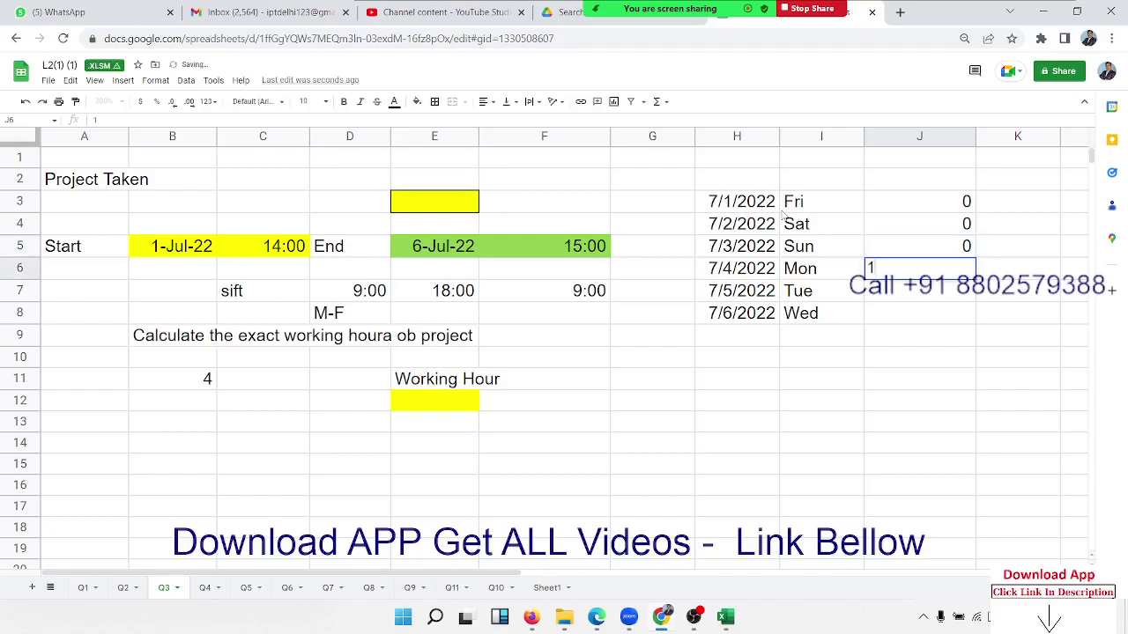
{"action": "key", "text": "Return"}
{"action": "type", "text": "2"}
{"action": "key", "text": "Return"}
{"action": "key", "text": "Up"}
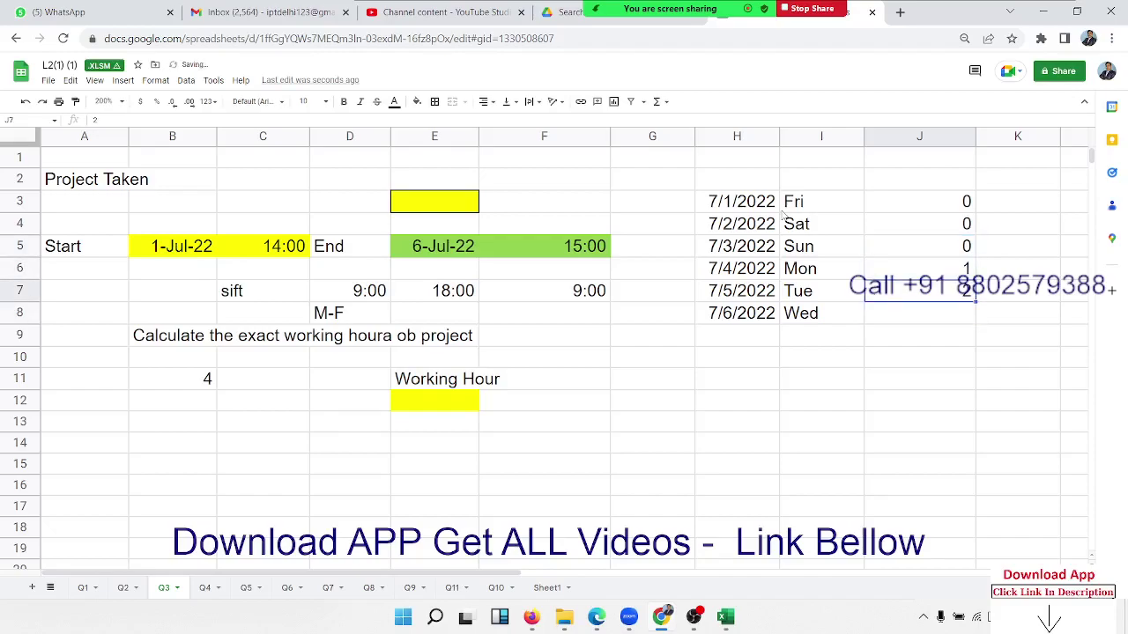
{"action": "key", "text": "Down"}
{"action": "type", "text": "0"}
{"action": "key", "text": "Return"}
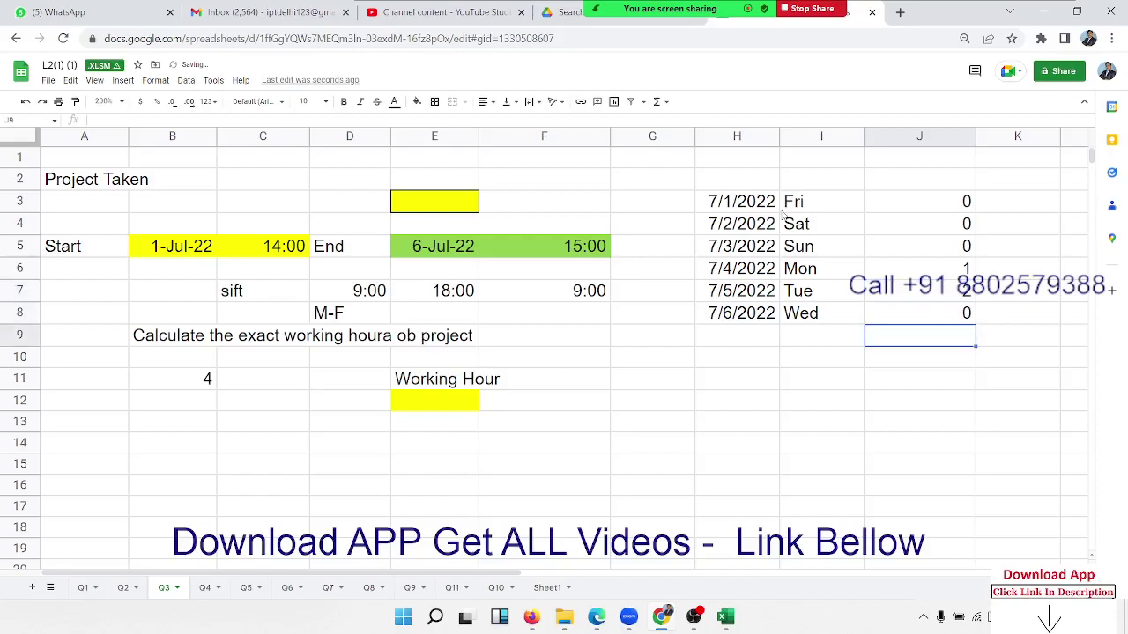
{"action": "key", "text": "Up"}
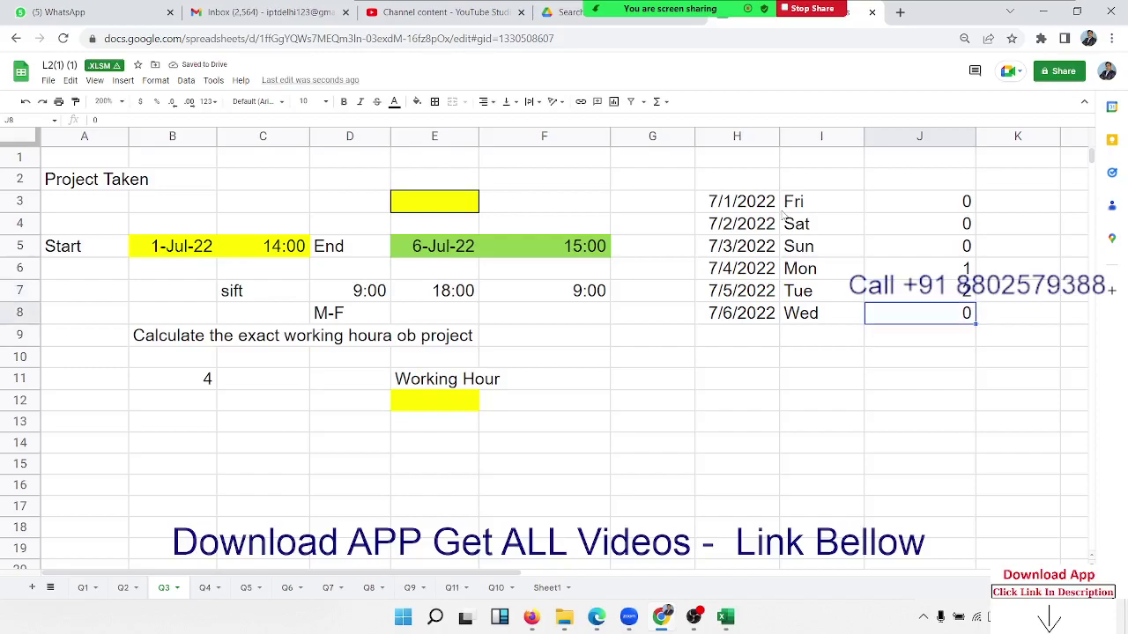
- Review the start time in C5, the B11 formula, and the values in J7 and J8
{"action": "left_click", "coordinate": [268, 225]}
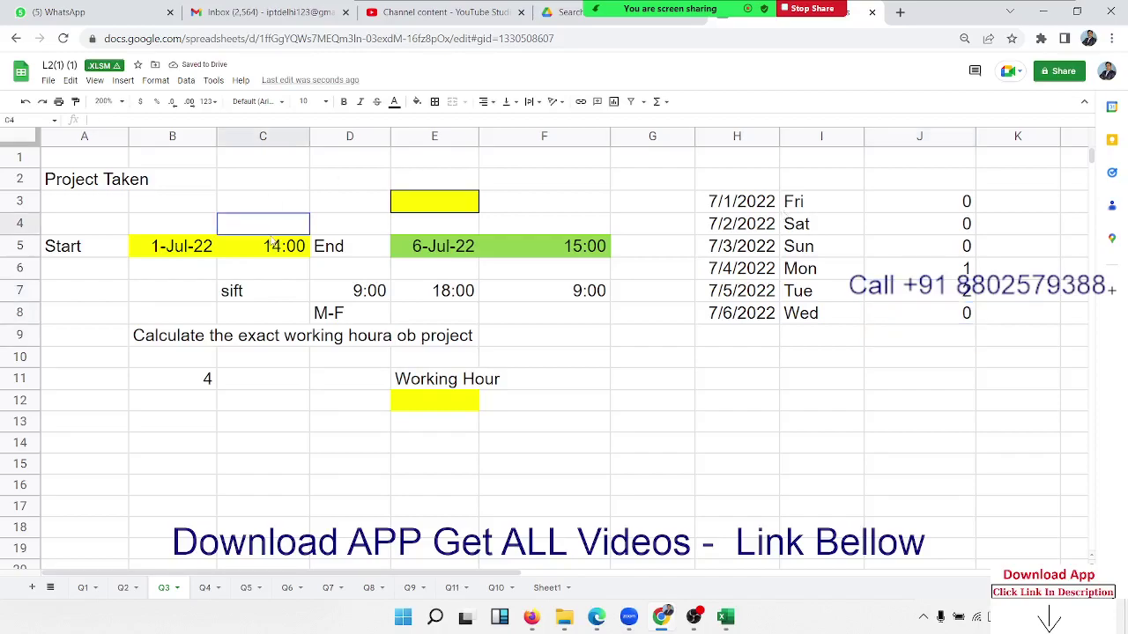
{"action": "left_click", "coordinate": [273, 249]}
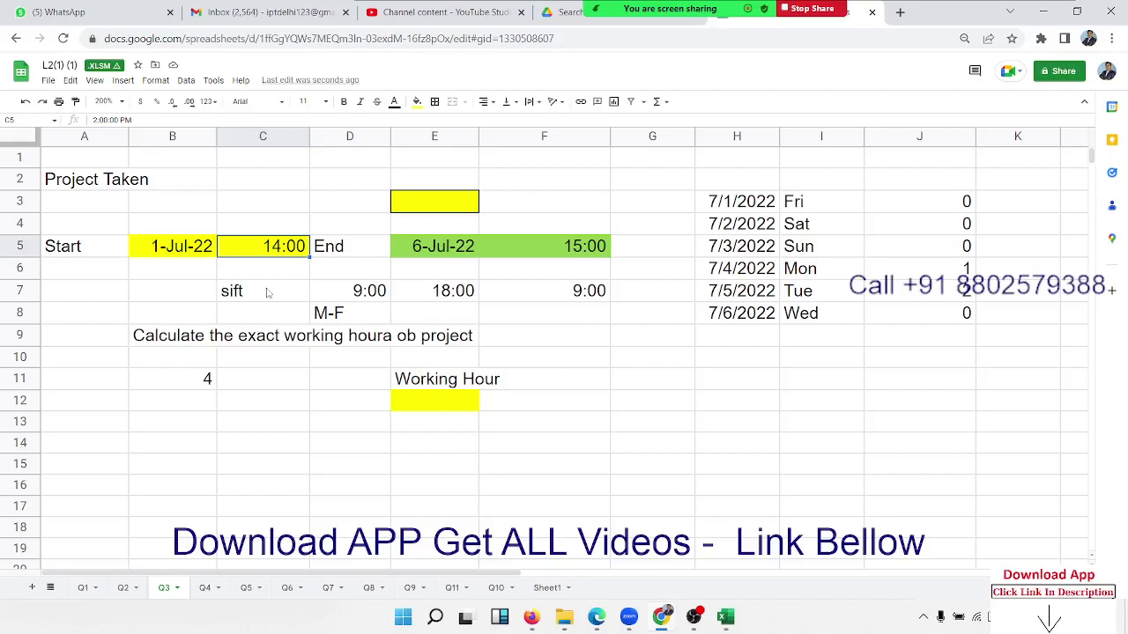
{"action": "left_click", "coordinate": [197, 388]}
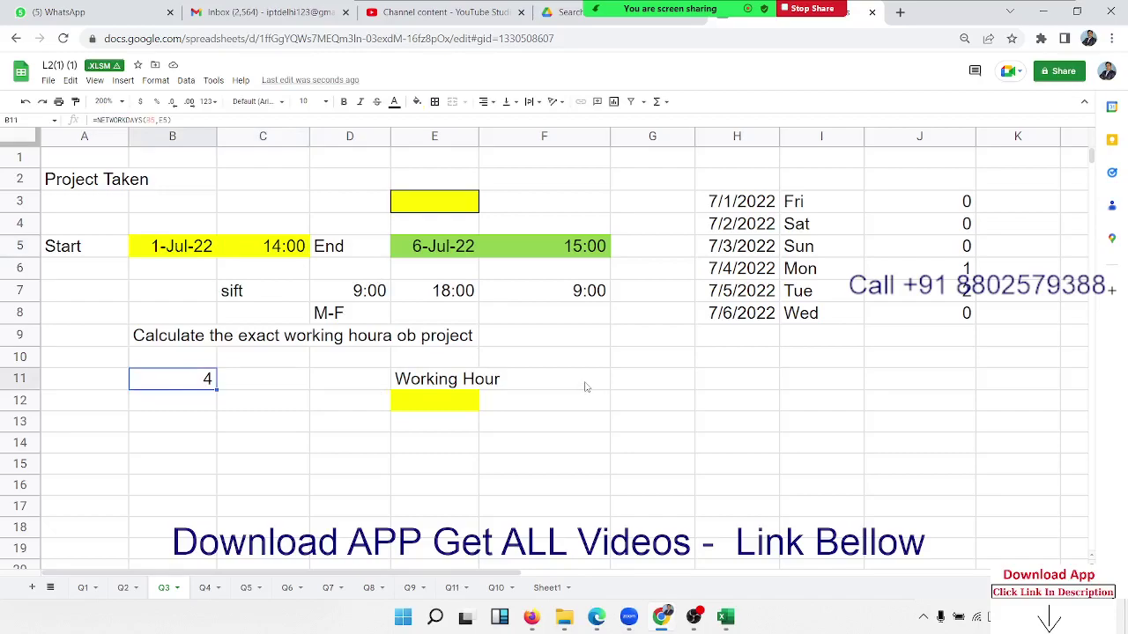
{"action": "left_click", "coordinate": [939, 319]}
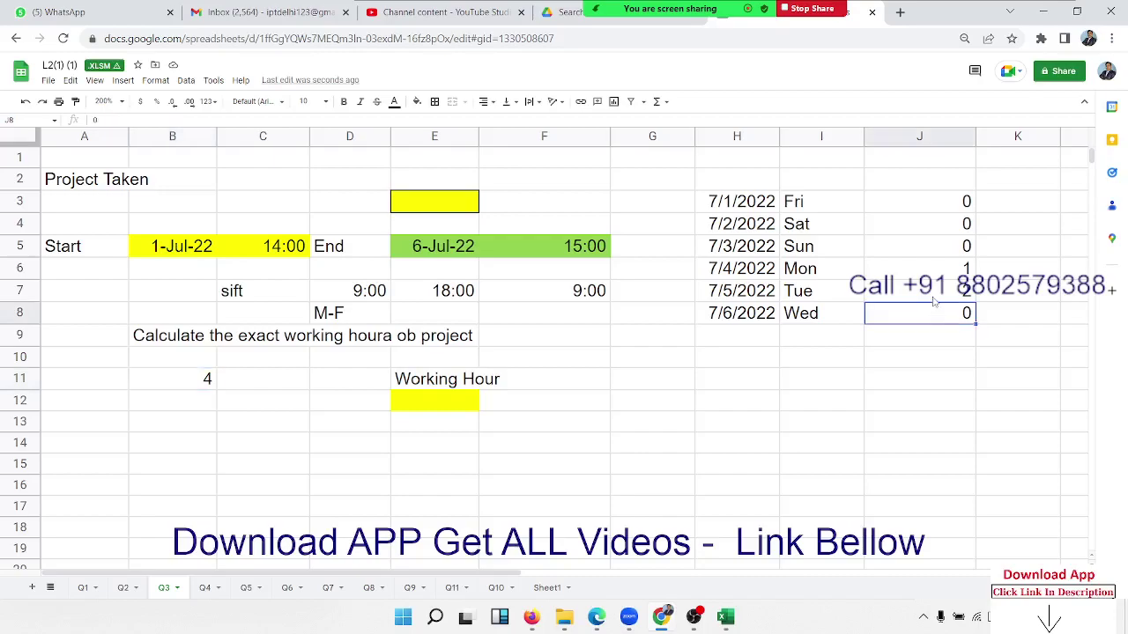
{"action": "left_click", "coordinate": [932, 297]}
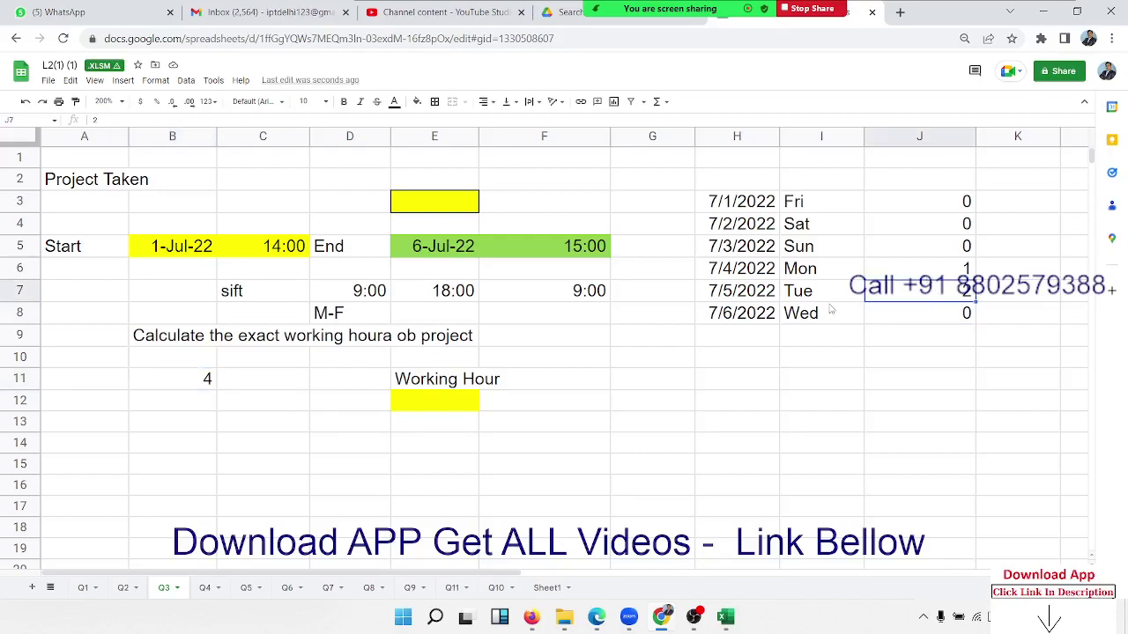
- Append -2 to B11's =NETWORKDAYS(B5,E5) so it shows 2 working days
{"action": "left_click", "coordinate": [213, 380]}
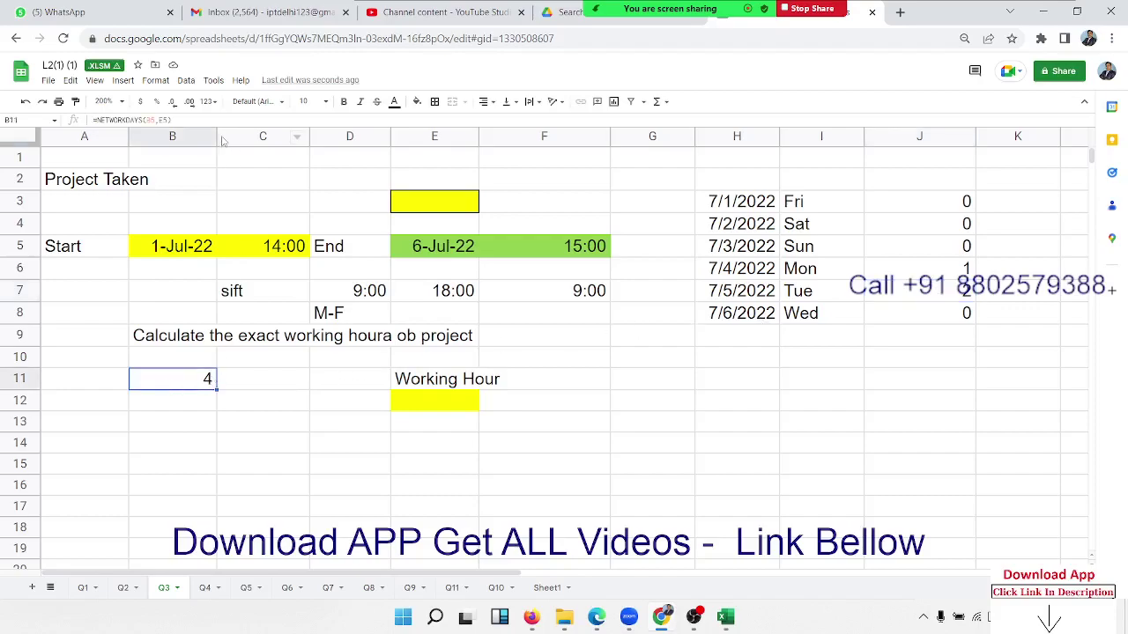
{"action": "double_click", "coordinate": [186, 381]}
{"action": "left_click", "coordinate": [291, 382]}
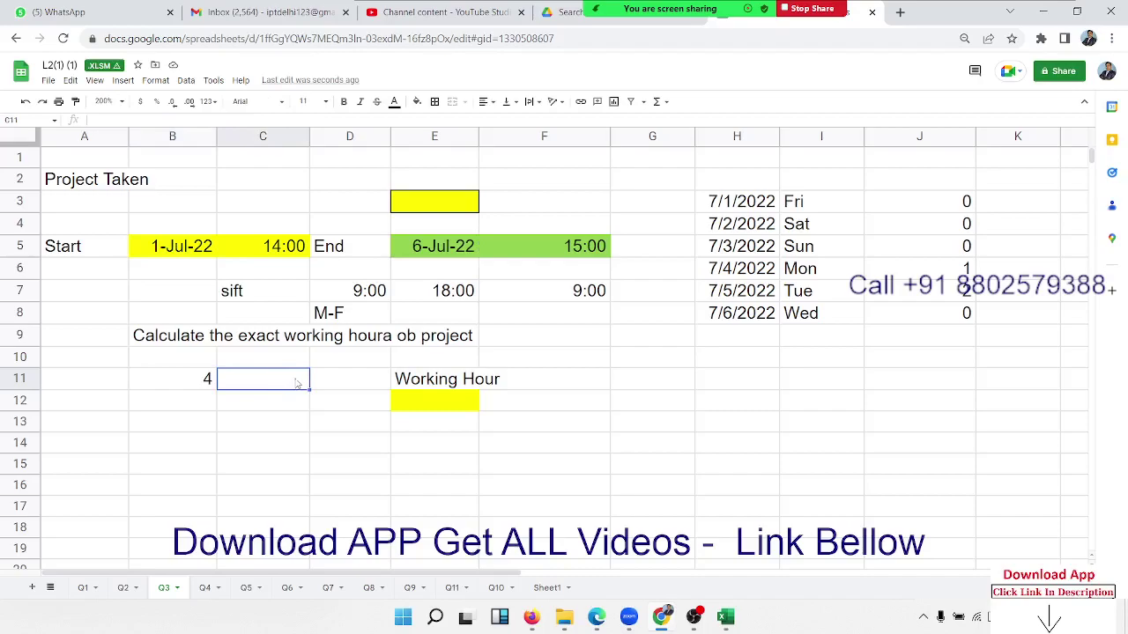
{"action": "double_click", "coordinate": [204, 386]}
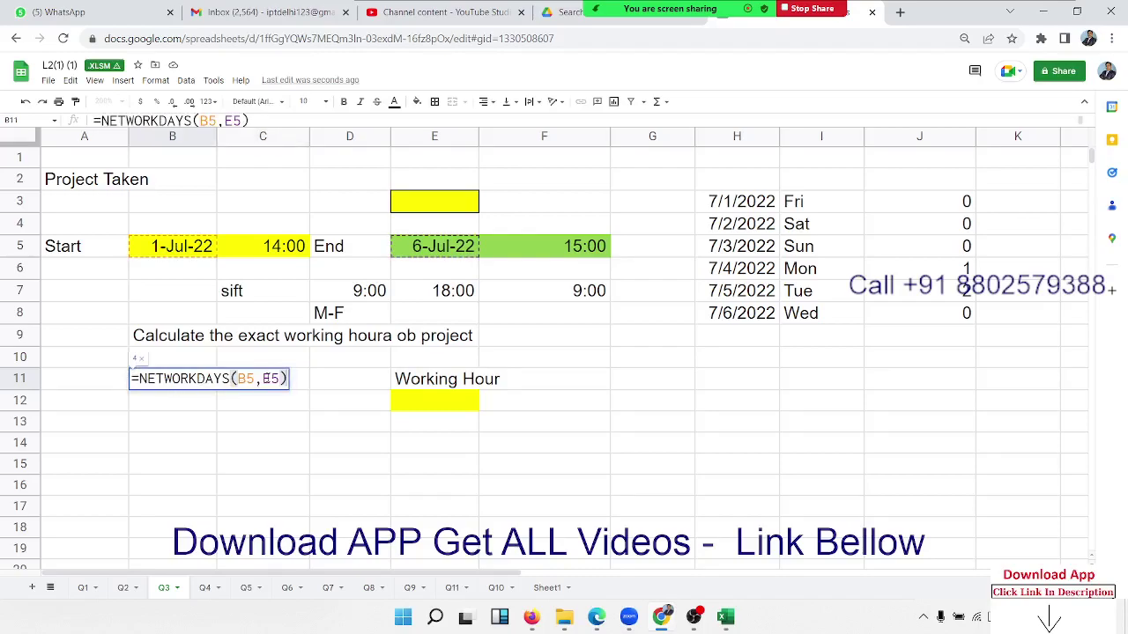
{"action": "type", "text": "-2"}
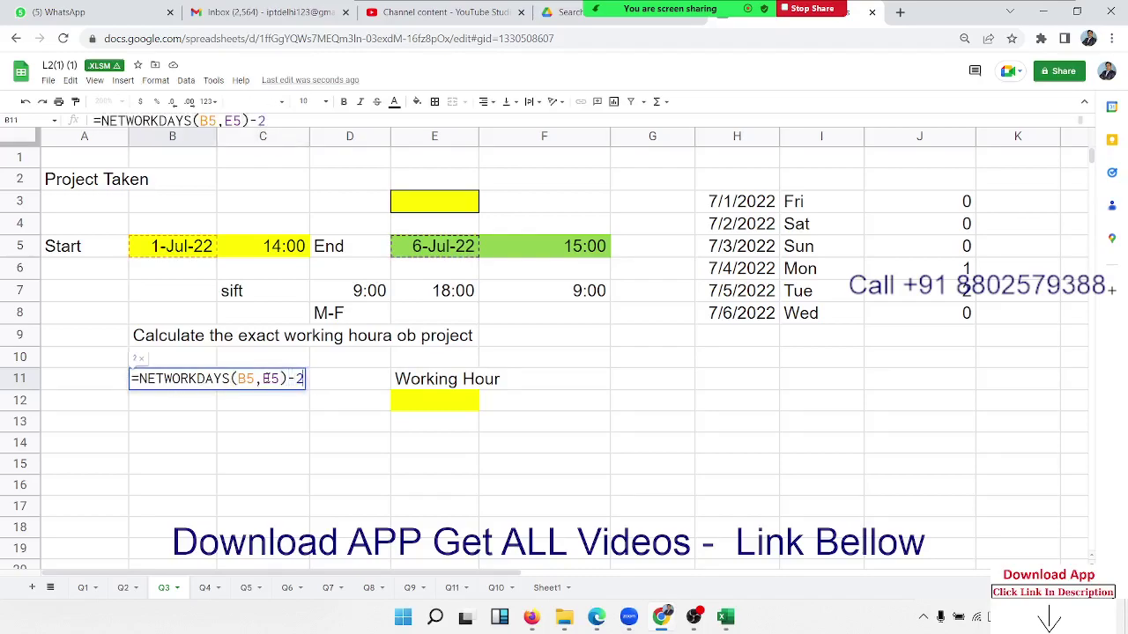
{"action": "key", "text": "Return"}
{"action": "left_click", "coordinate": [269, 382]}
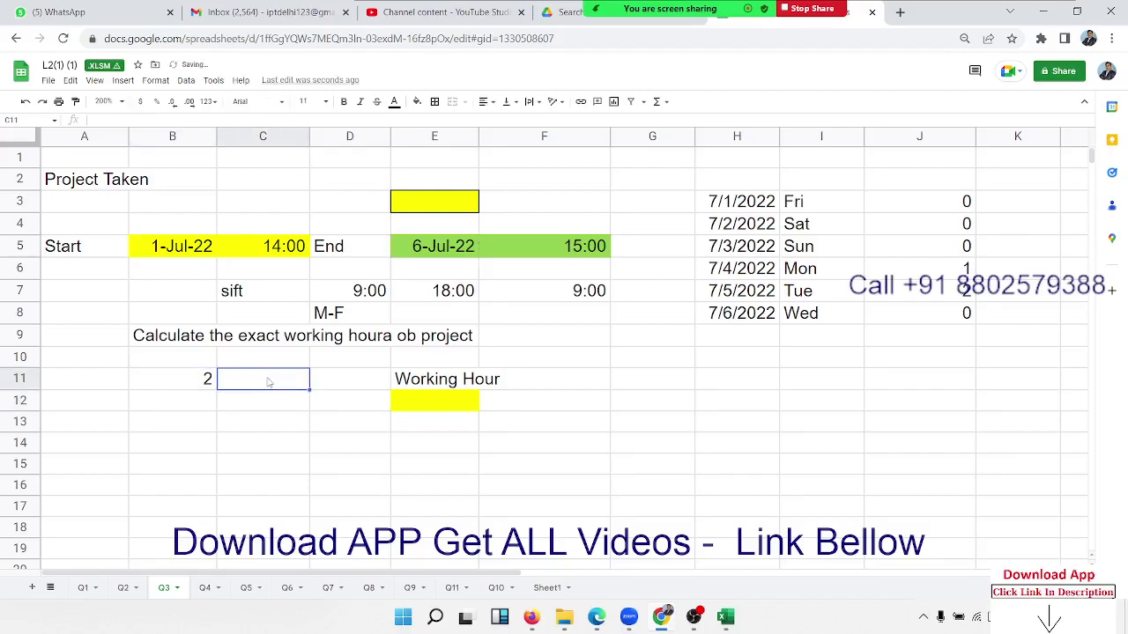
- Enter =B11*F7 in C11, giving 18:00 of hours
{"action": "type", "text": "="}
{"action": "key", "text": "Left"}
{"action": "type", "text": "*"}
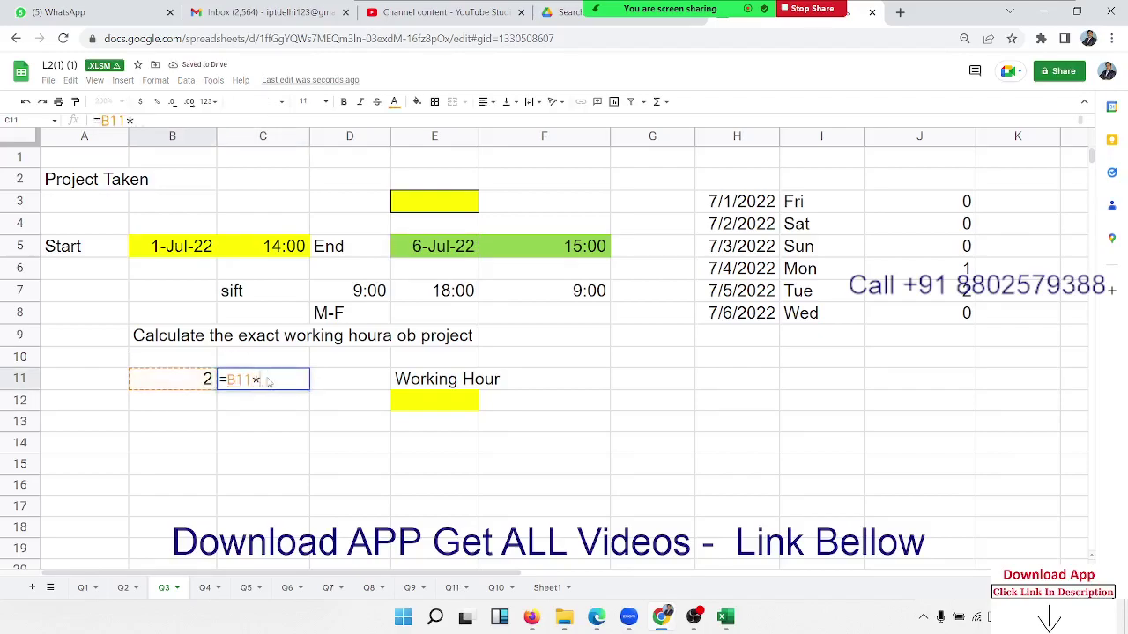
{"action": "left_click", "coordinate": [593, 299]}
{"action": "key", "text": "Return"}
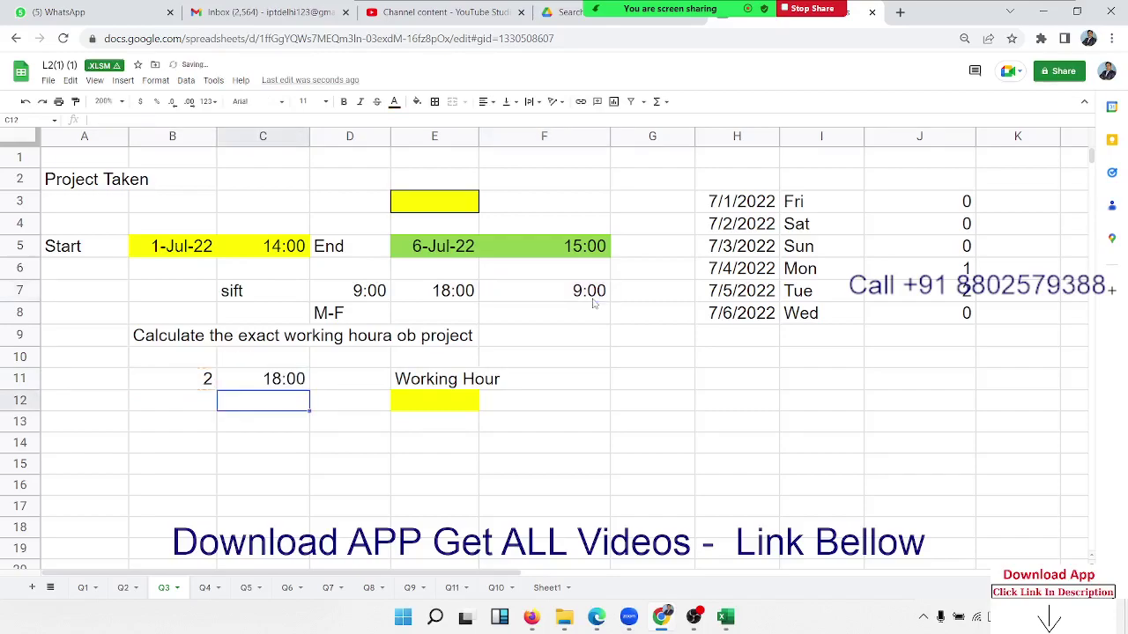
{"action": "key", "text": "Up"}
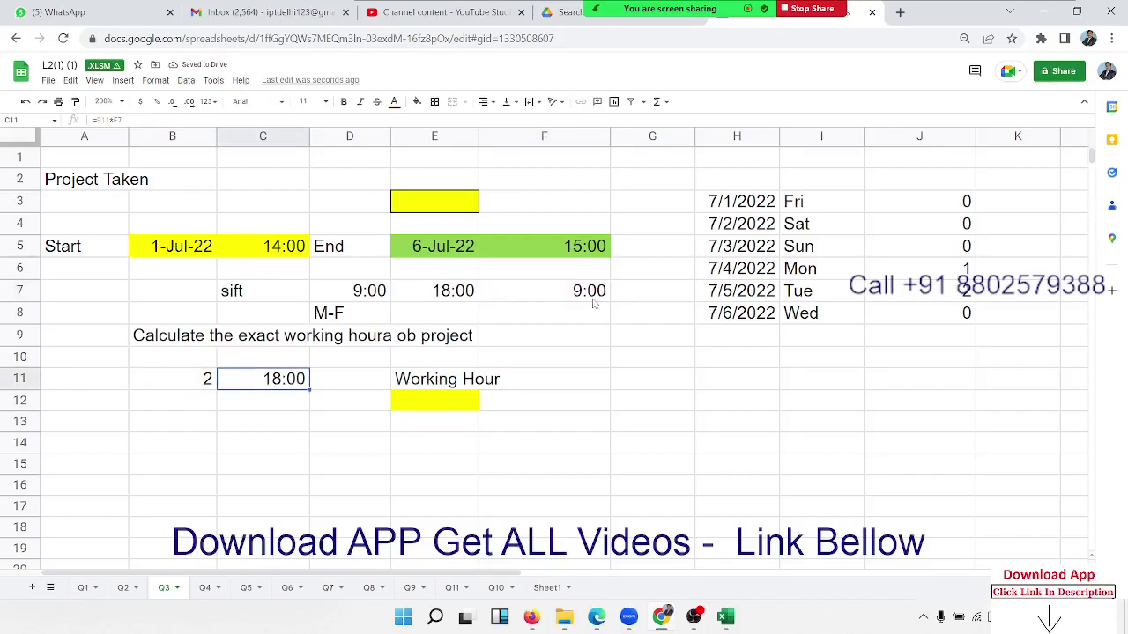
- Enter =E7-C5 in C12 (4:00) and =F5-D7 in C13 (06:00), then select C11:C13
{"action": "key", "text": "Down"}
{"action": "type", "text": "="}
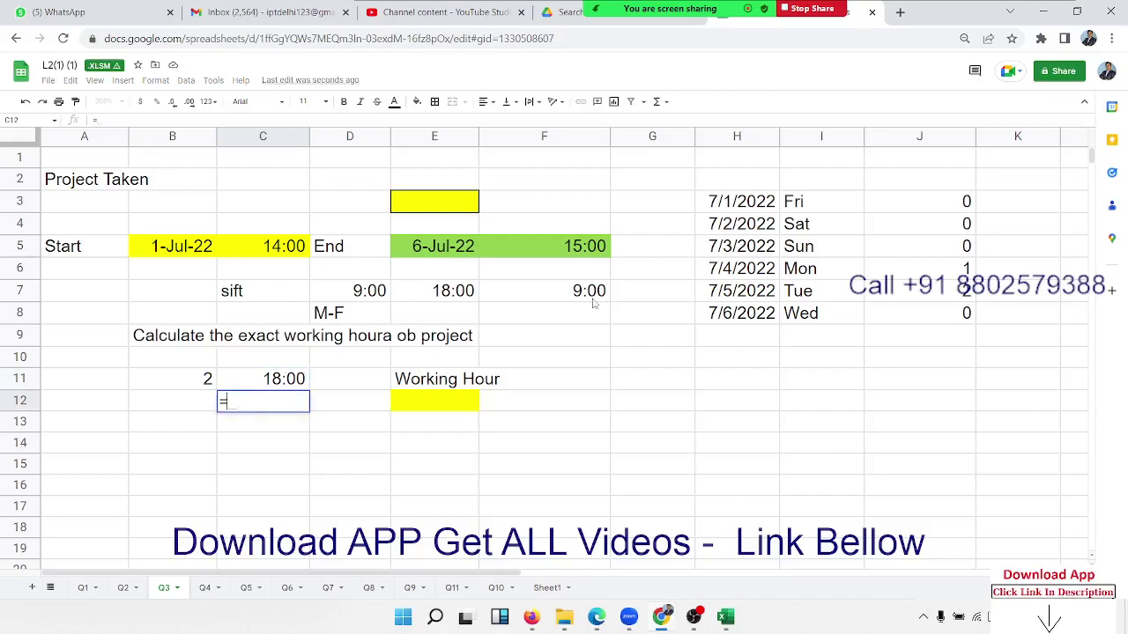
{"action": "left_click", "coordinate": [440, 298]}
{"action": "type", "text": "-"}
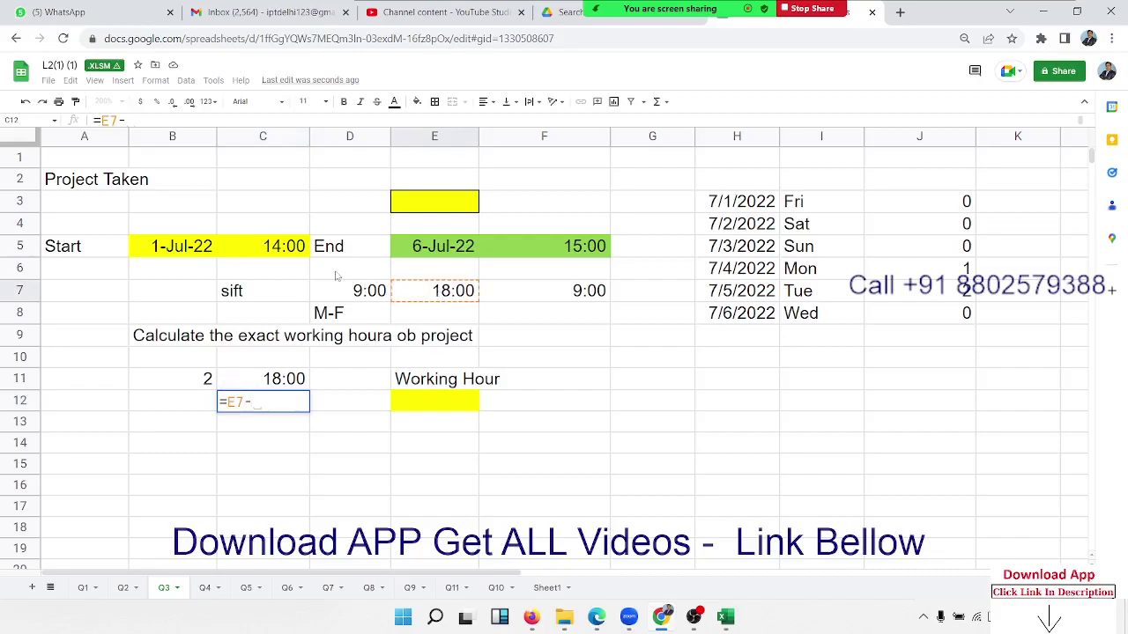
{"action": "left_click", "coordinate": [286, 254]}
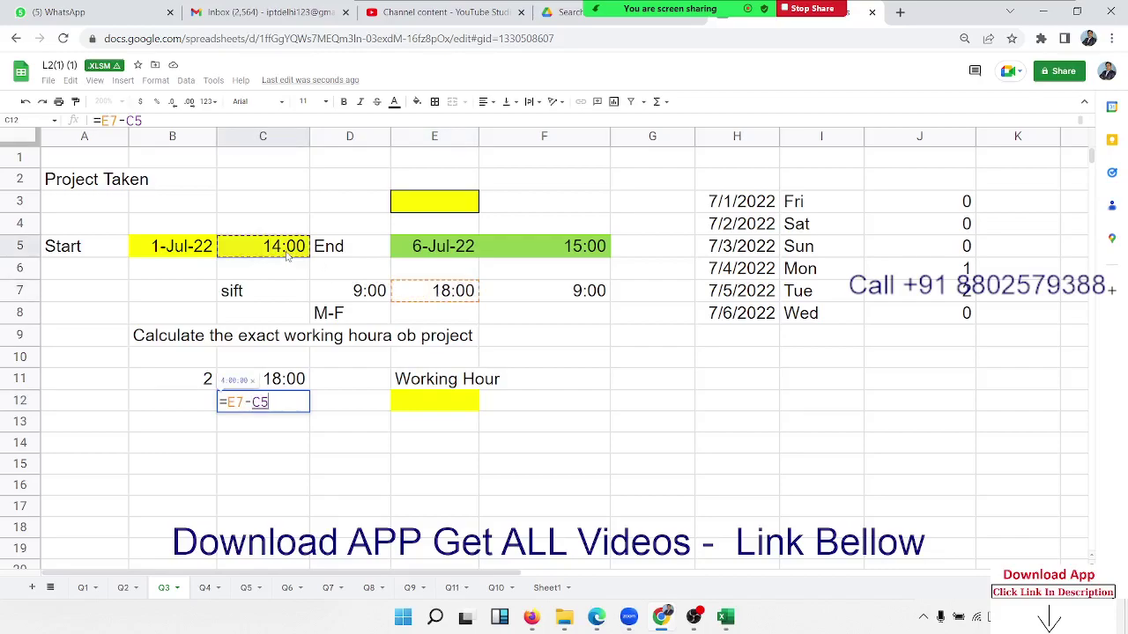
{"action": "key", "text": "Return"}
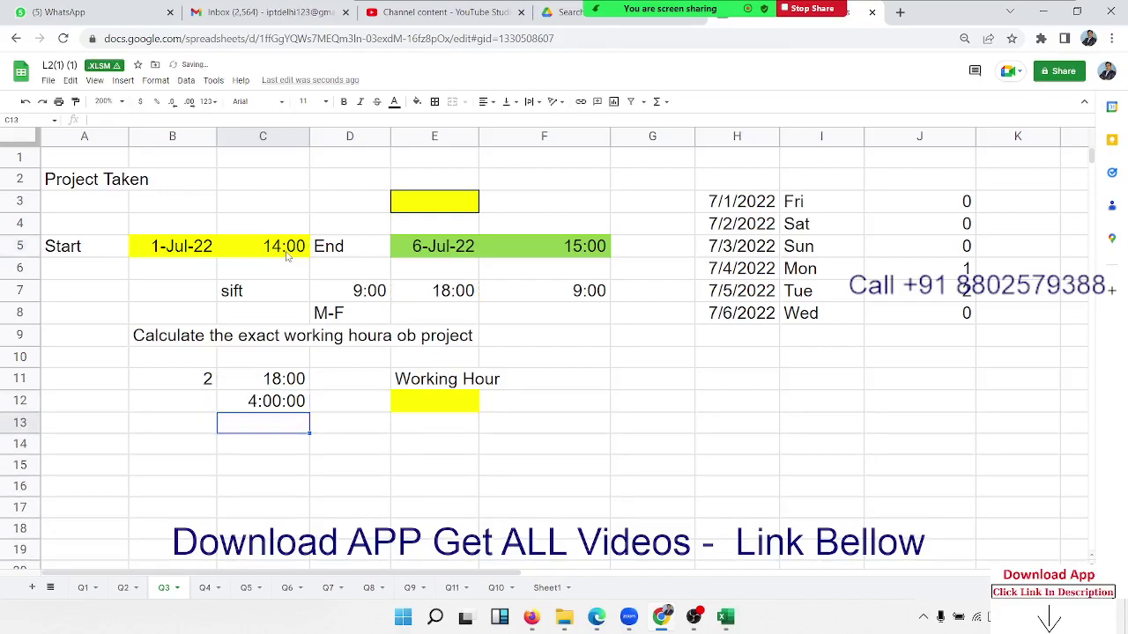
{"action": "type", "text": "="}
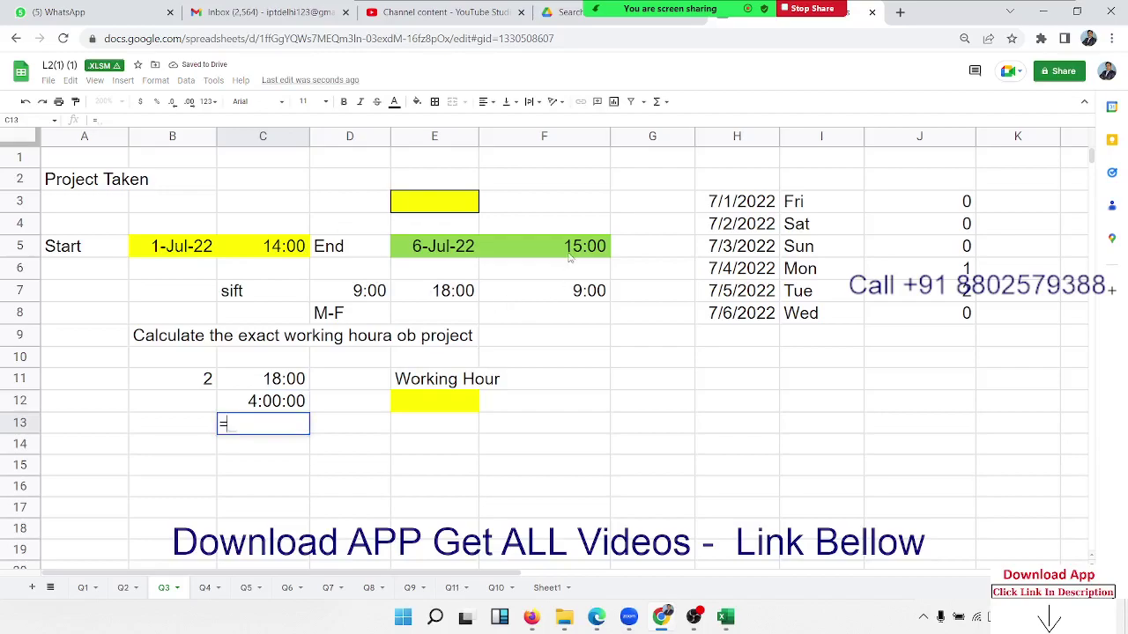
{"action": "left_click", "coordinate": [570, 256]}
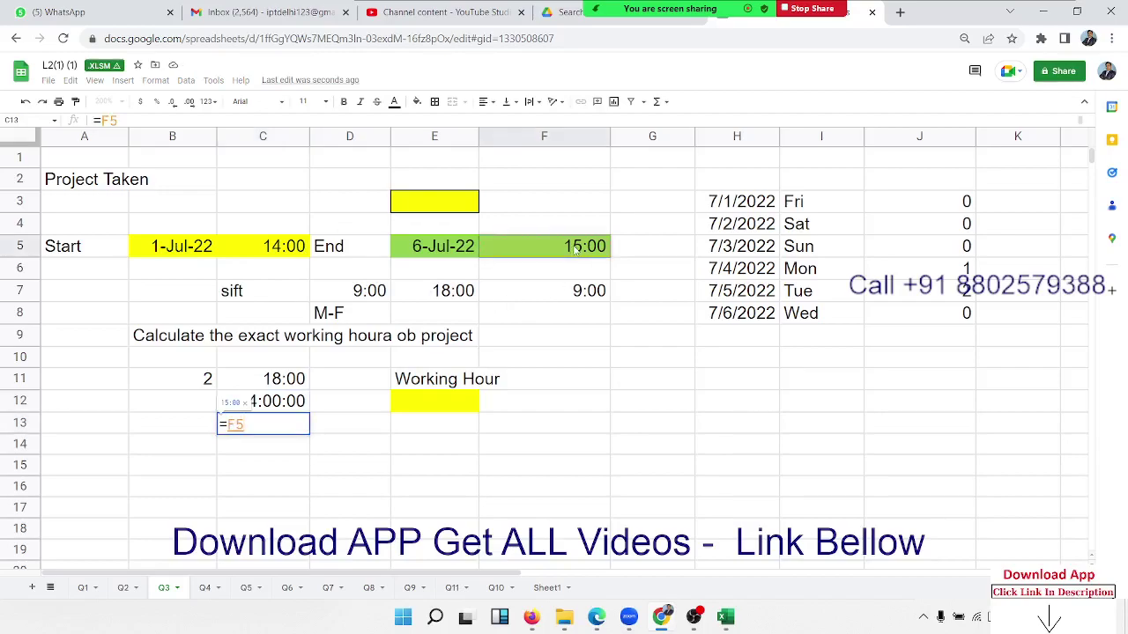
{"action": "type", "text": "-"}
{"action": "left_click", "coordinate": [343, 297]}
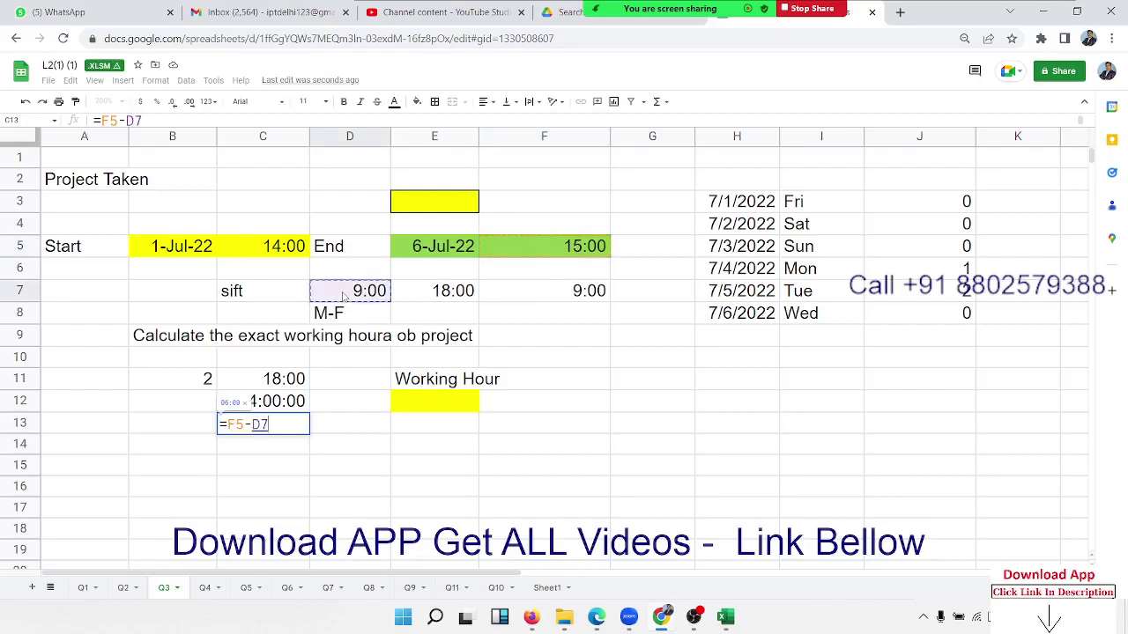
{"action": "key", "text": "Return"}
{"action": "key", "text": "Up"}
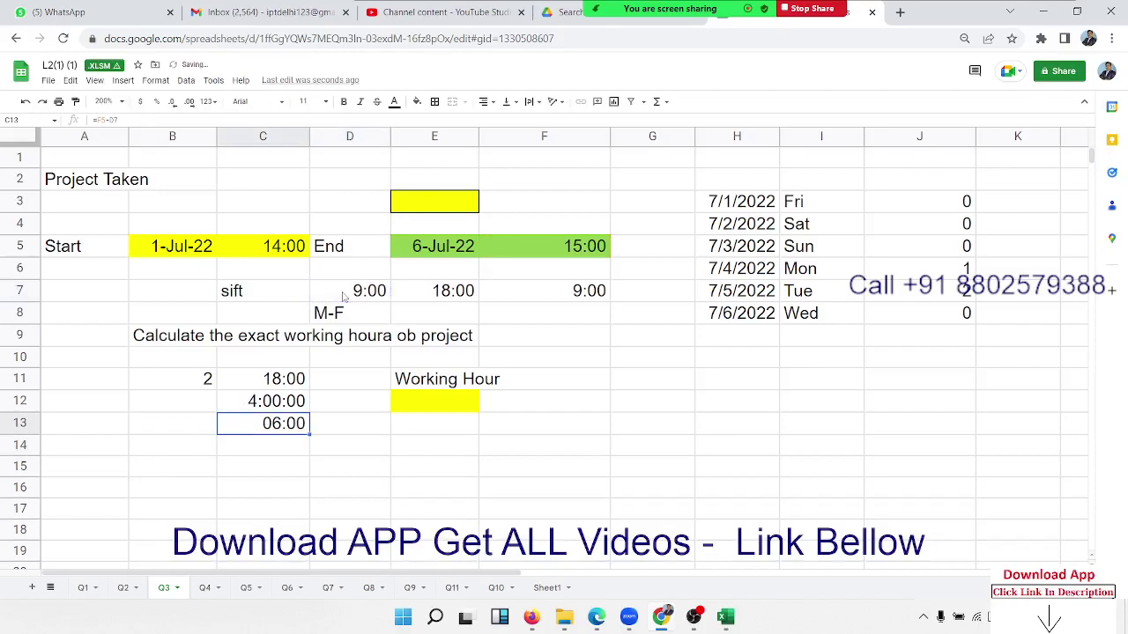
{"action": "key", "text": "shift+Up"}
{"action": "key", "text": "shift+Up"}
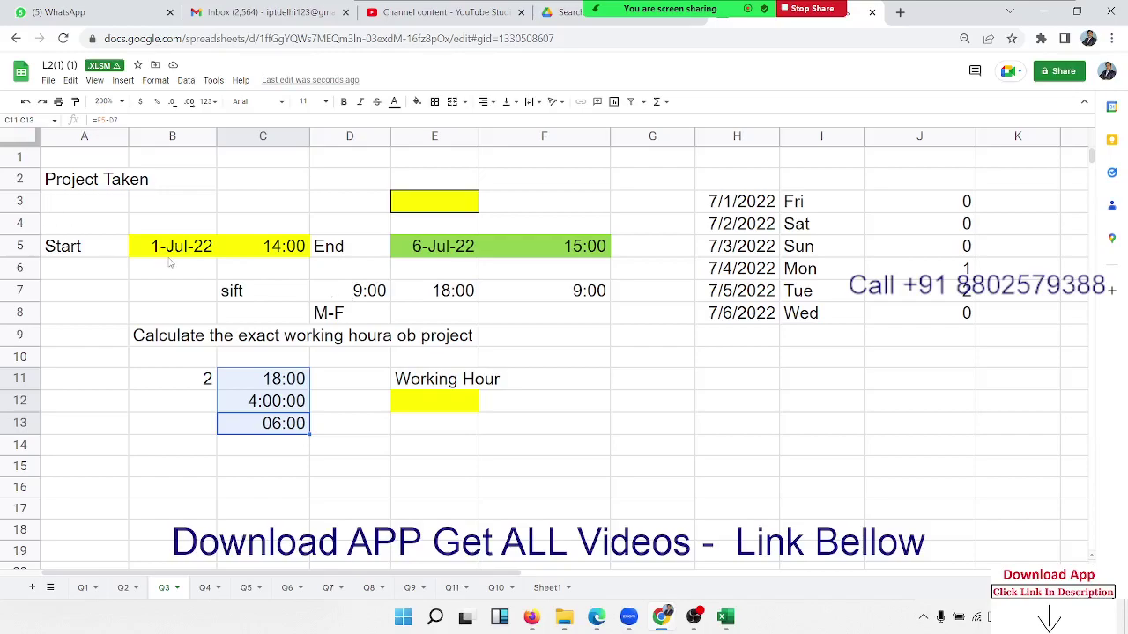
{"action": "left_click", "coordinate": [175, 251]}
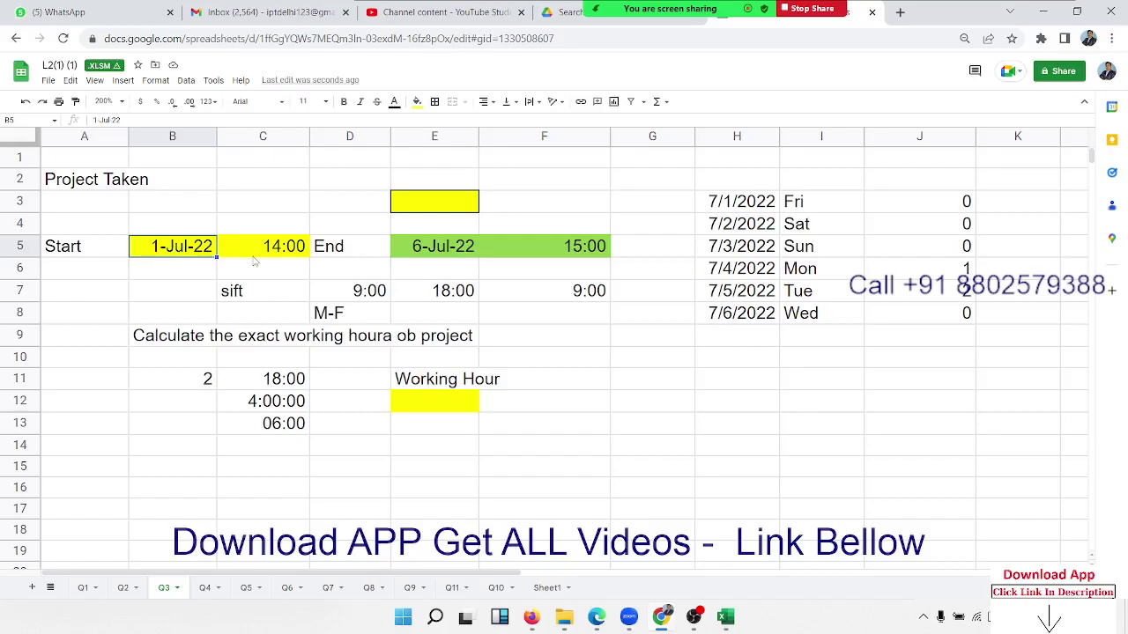
{"action": "left_click", "coordinate": [256, 260]}
{"action": "left_click", "coordinate": [177, 258]}
{"action": "left_click", "coordinate": [431, 256]}
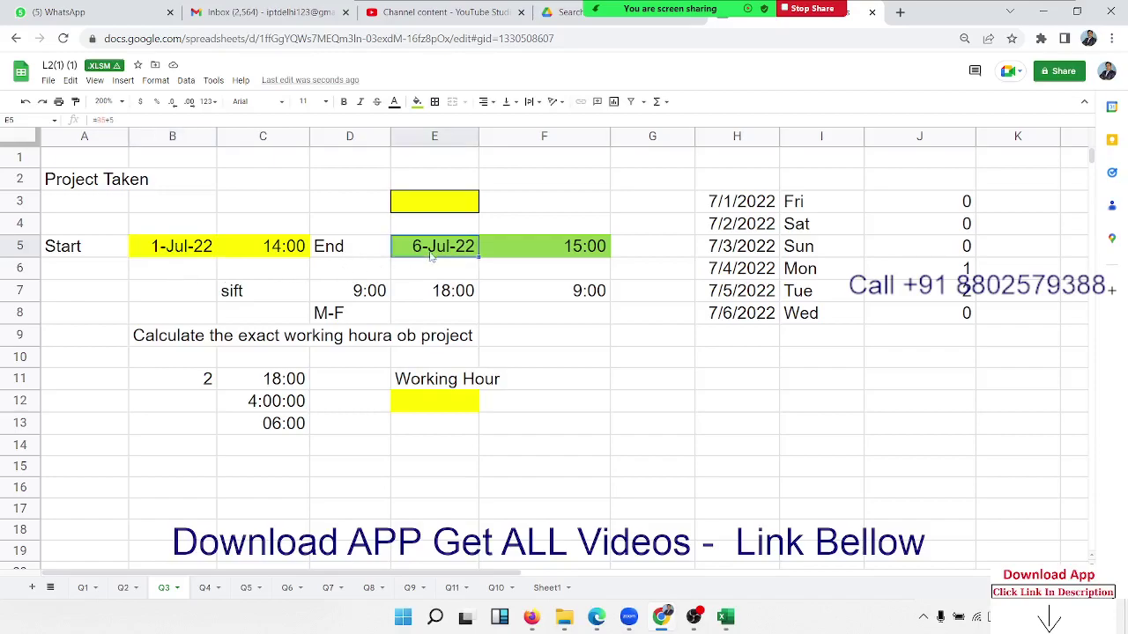
{"action": "left_click", "coordinate": [577, 258]}
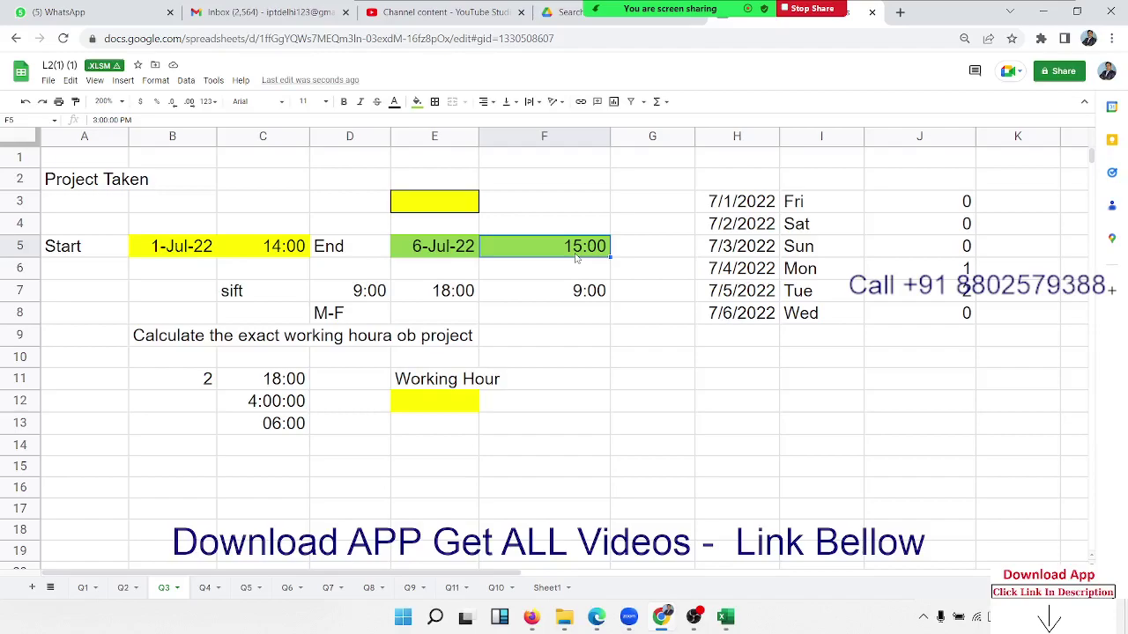
{"action": "left_click", "coordinate": [290, 255]}
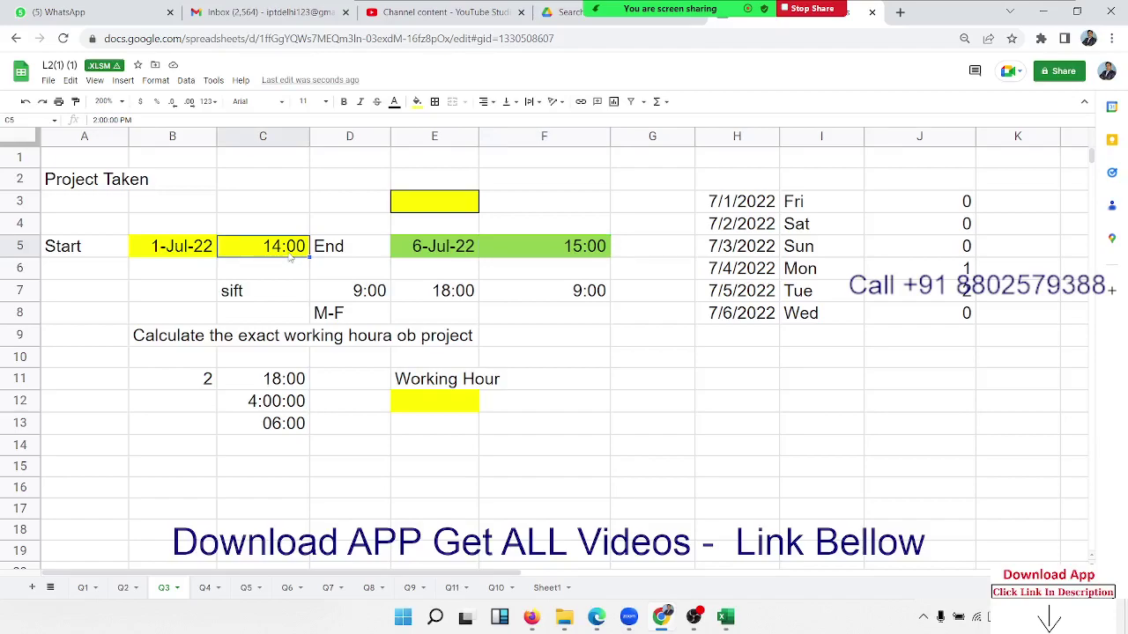
{"action": "left_click_drag", "start_coordinate": [355, 299], "coordinate": [448, 303]}
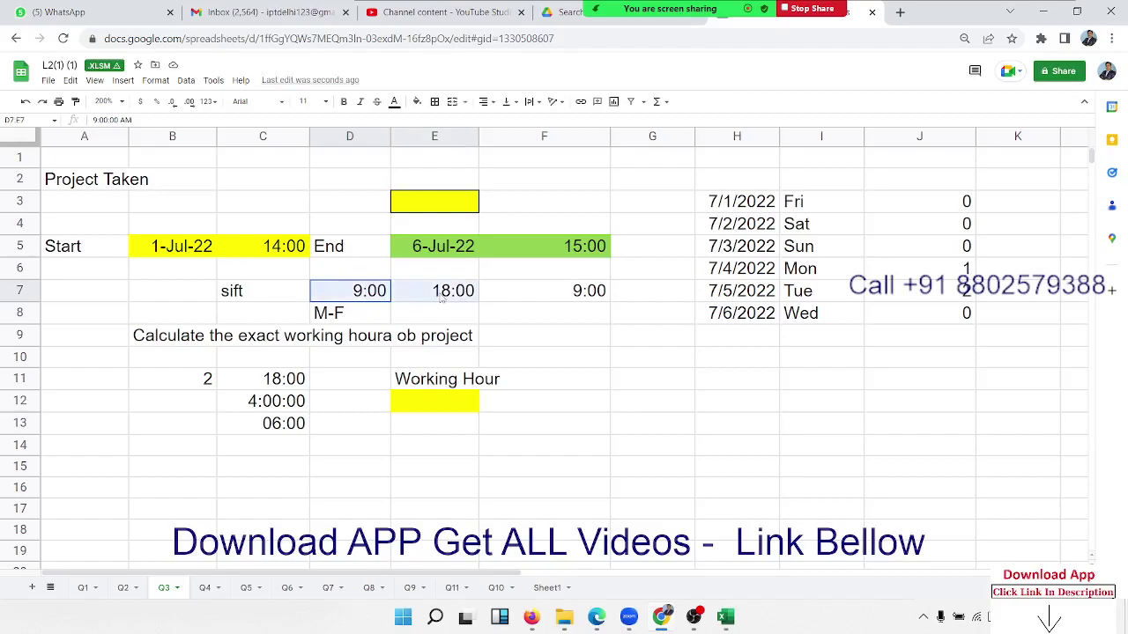
{"action": "left_click", "coordinate": [273, 294]}
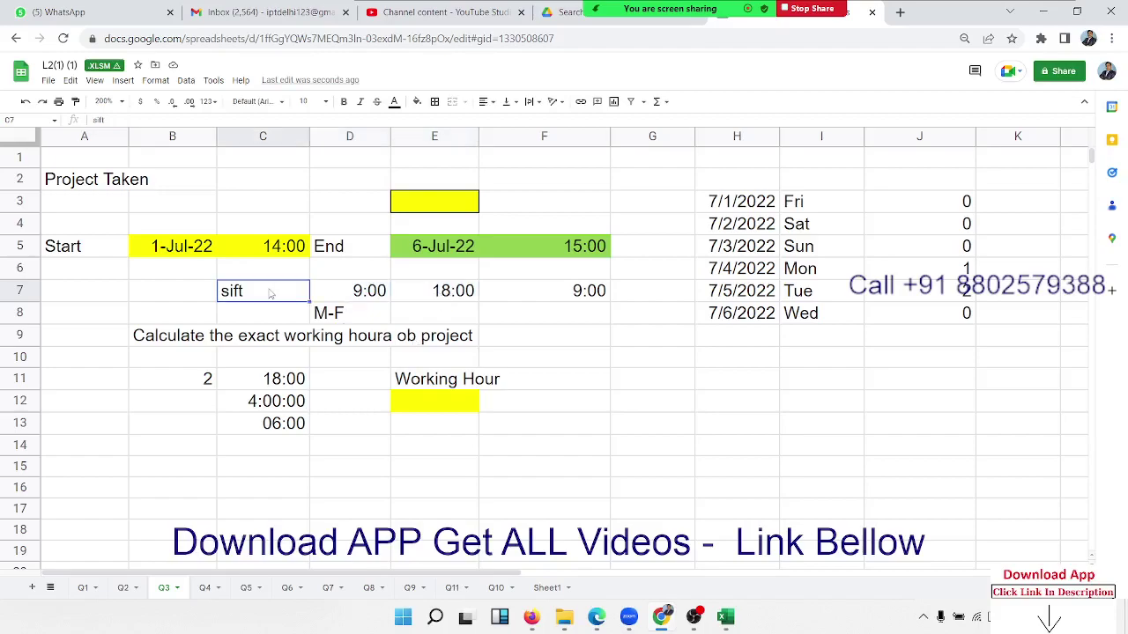
{"action": "left_click_drag", "start_coordinate": [359, 300], "coordinate": [460, 300]}
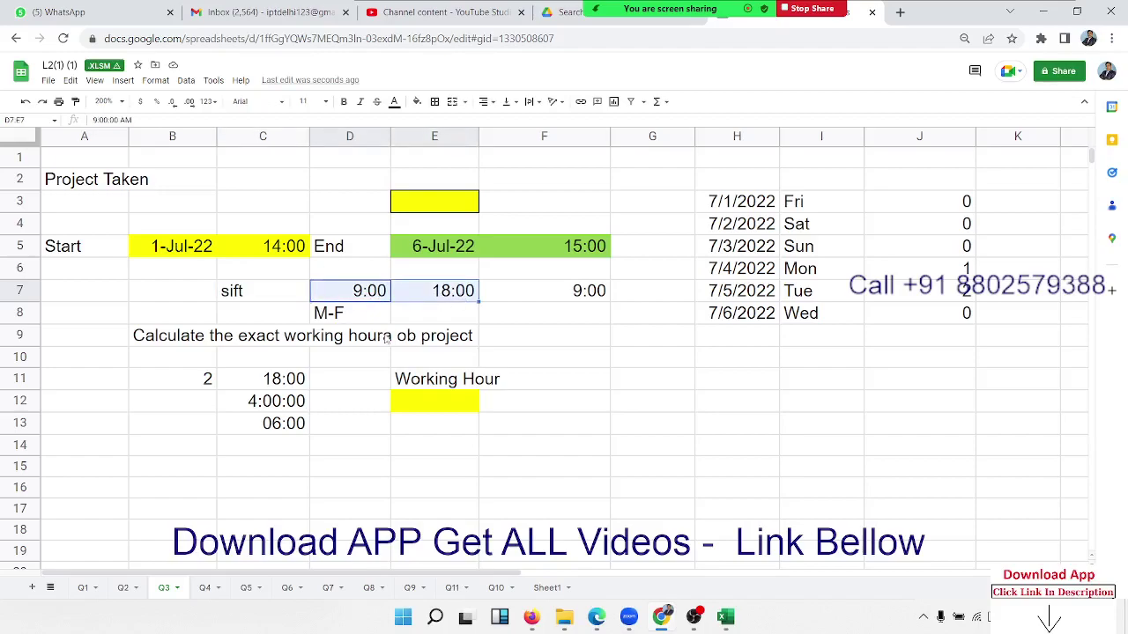
{"action": "left_click", "coordinate": [340, 319]}
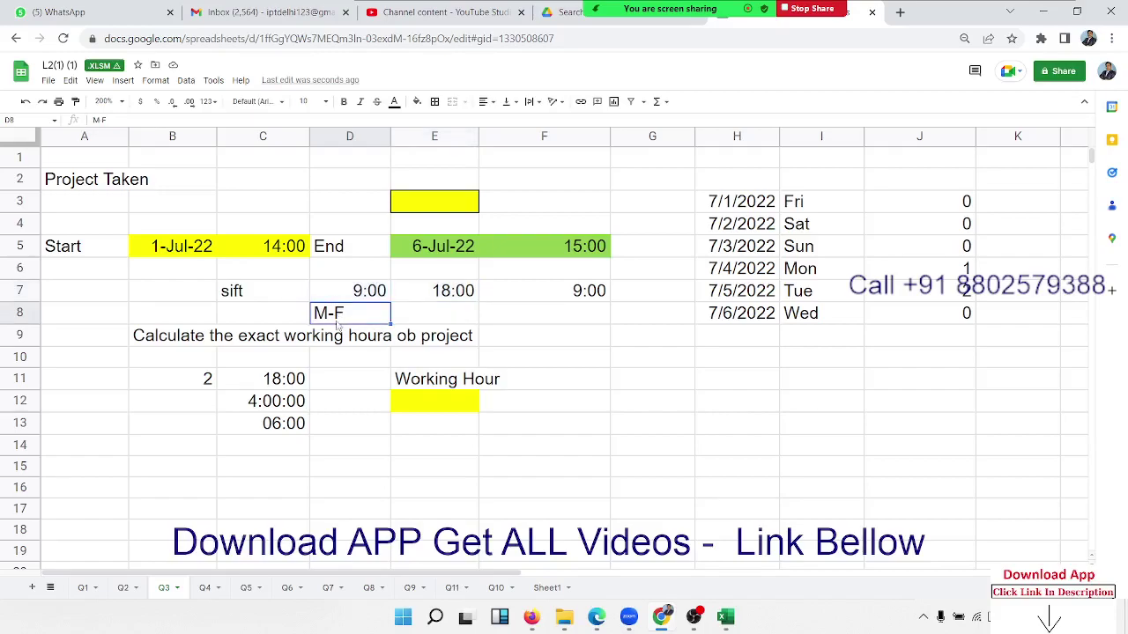
{"action": "left_click", "coordinate": [434, 299]}
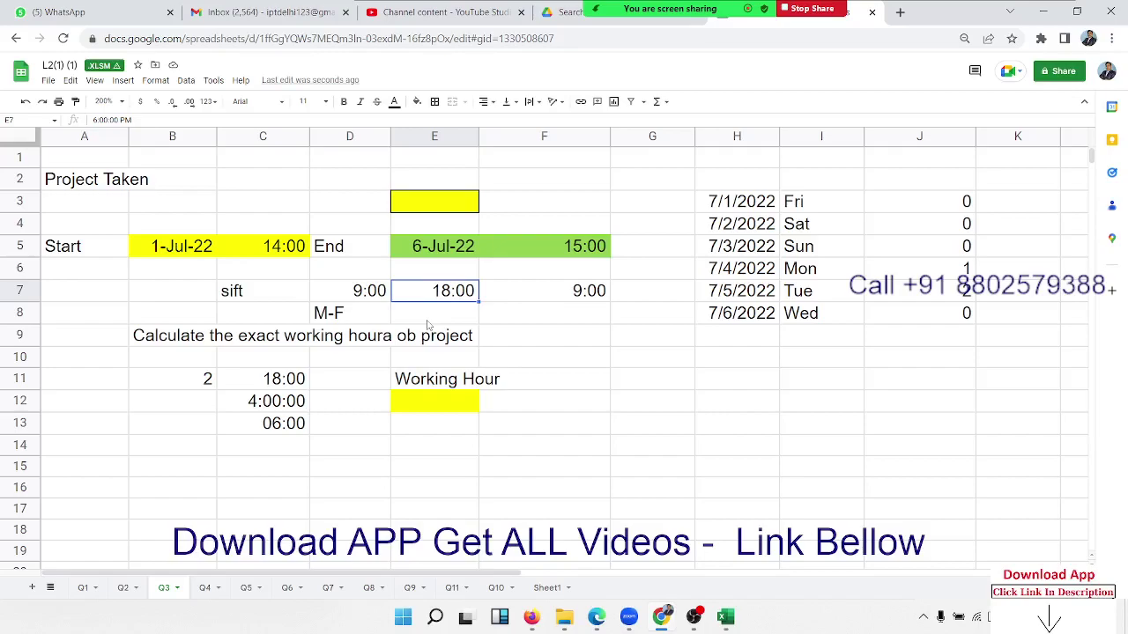
{"action": "left_click", "coordinate": [596, 255]}
{"action": "left_click", "coordinate": [270, 424]}
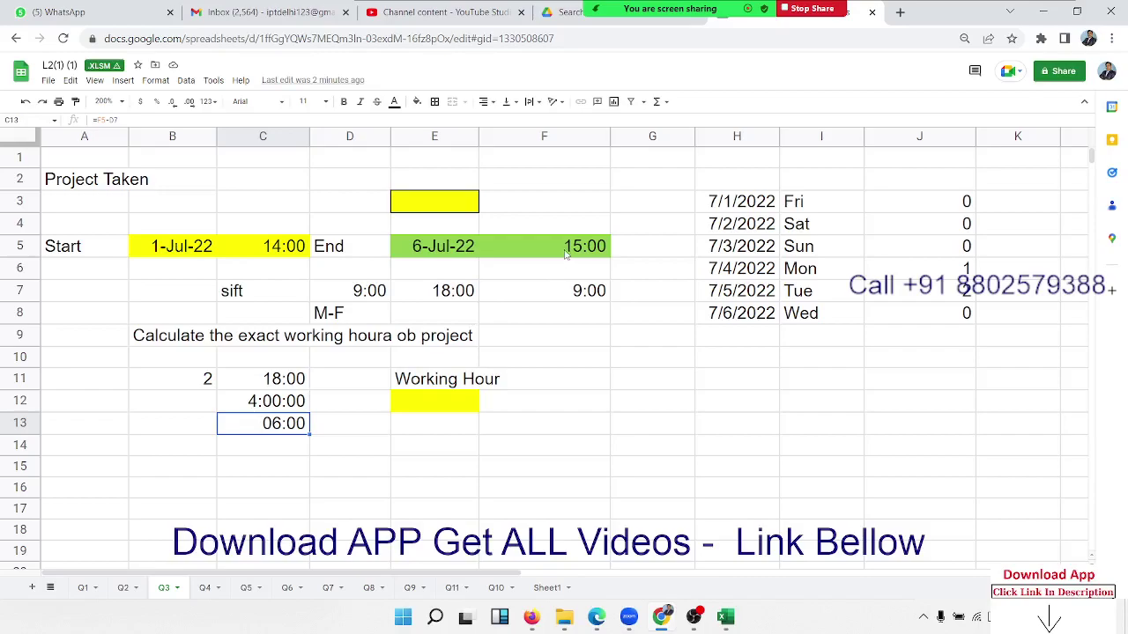
{"action": "left_click", "coordinate": [566, 254]}
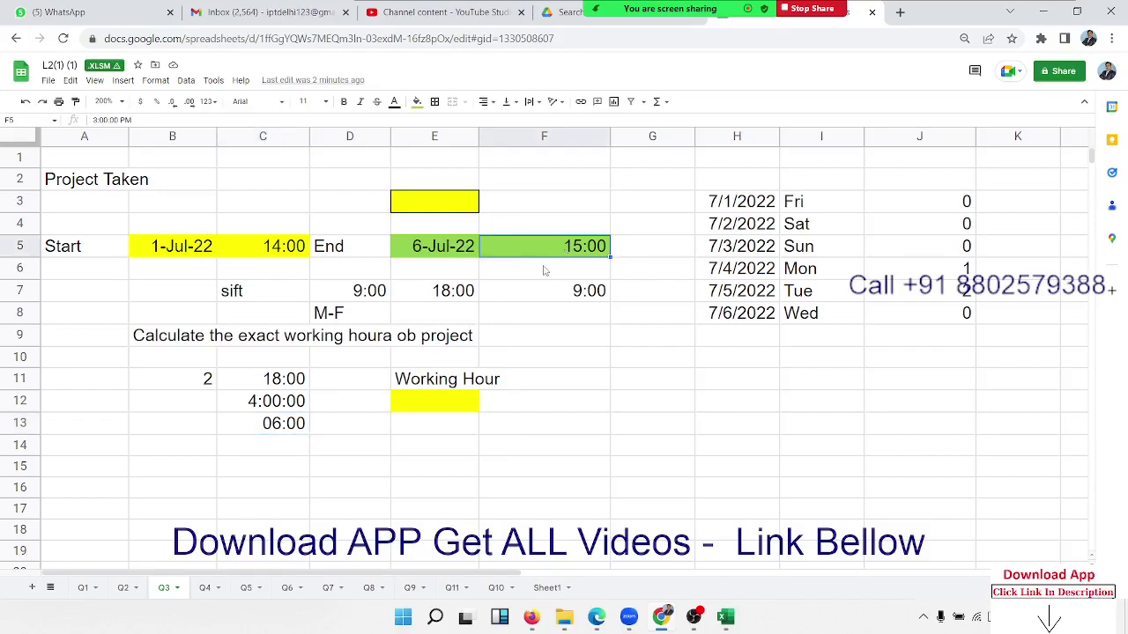
{"action": "left_click", "coordinate": [277, 426]}
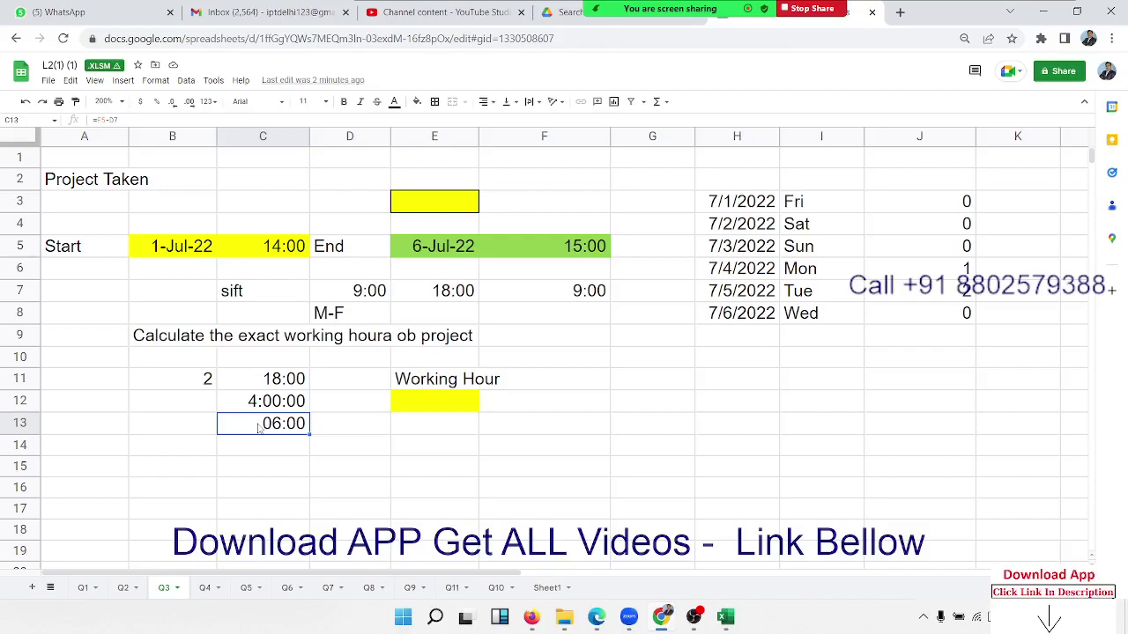
{"action": "key", "text": "Up"}
{"action": "key", "text": "Up"}
{"action": "key", "text": "Left"}
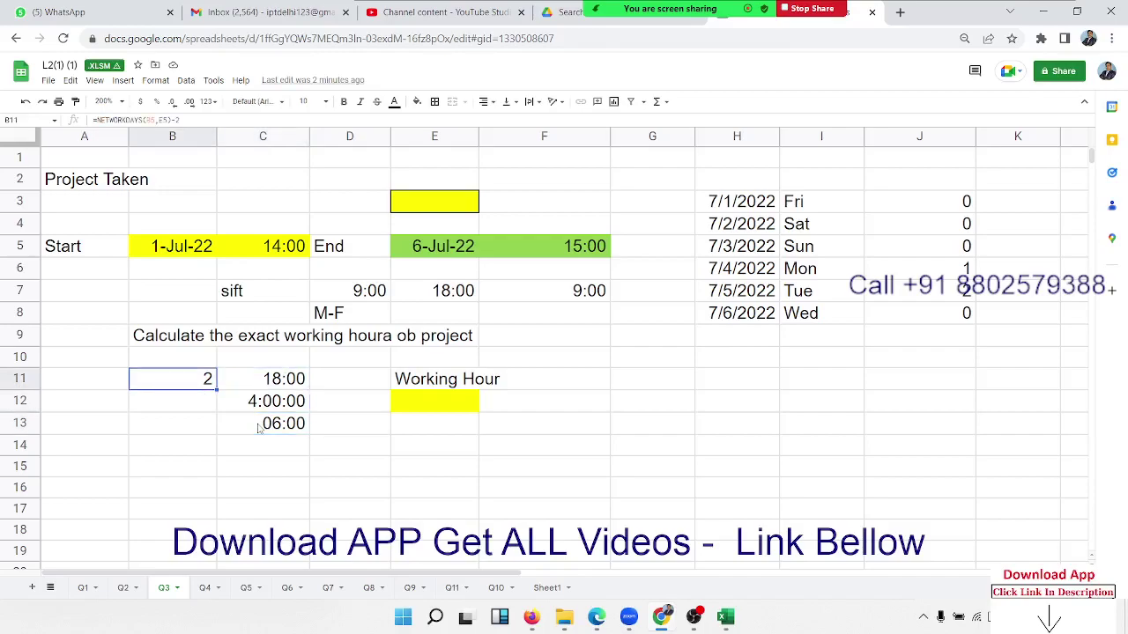
{"action": "key", "text": "Right"}
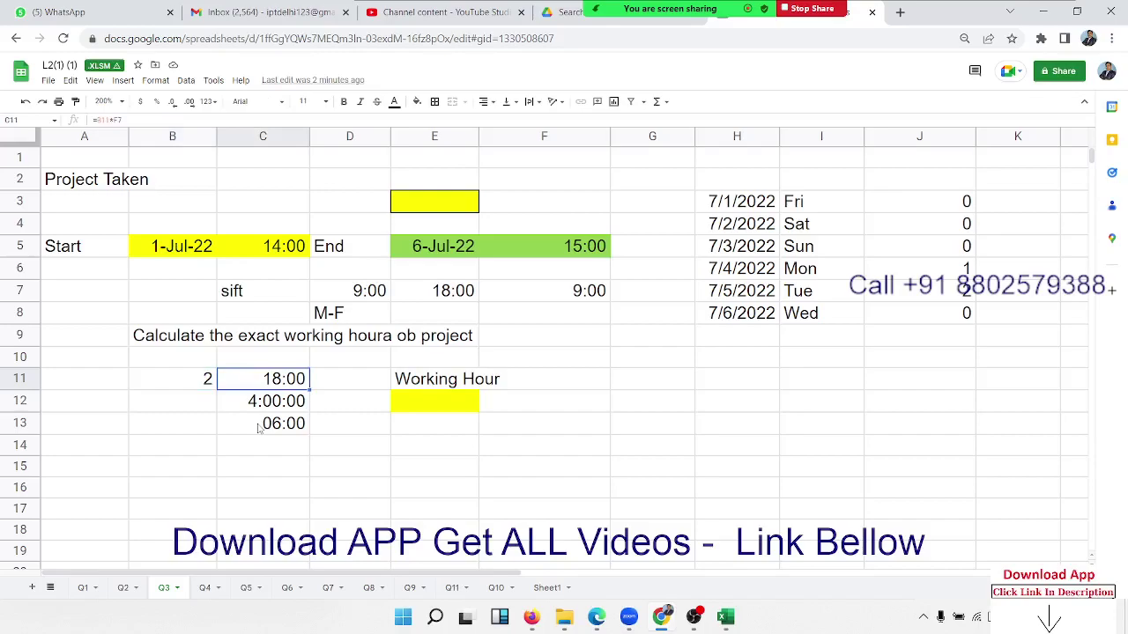
{"action": "key", "text": "Left"}
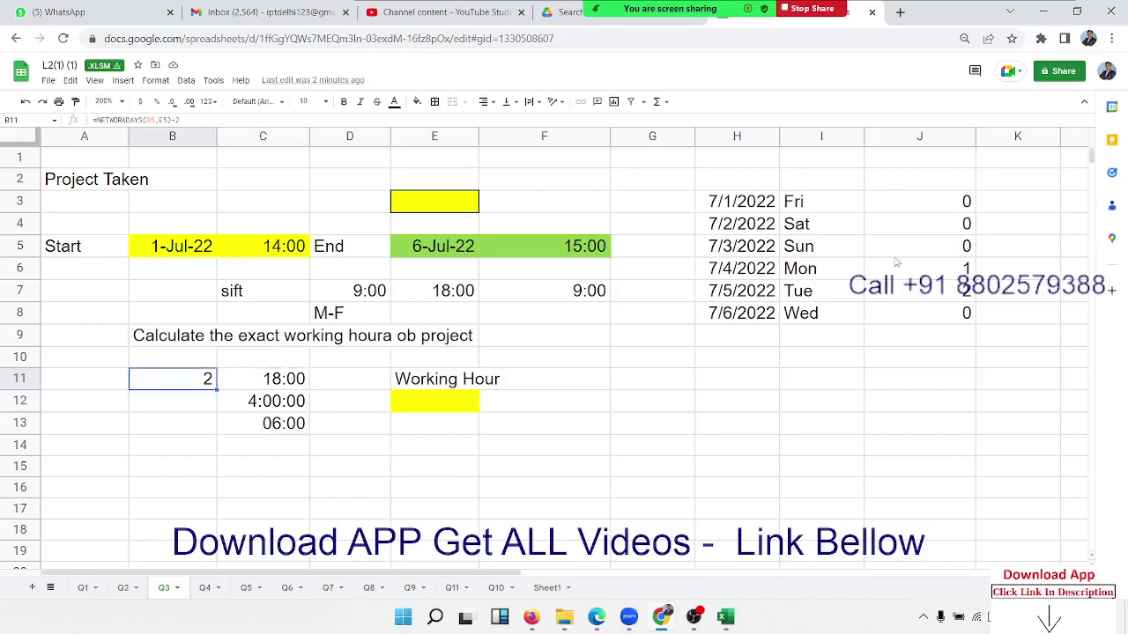
{"action": "left_click", "coordinate": [826, 275]}
{"action": "left_click", "coordinate": [759, 204]}
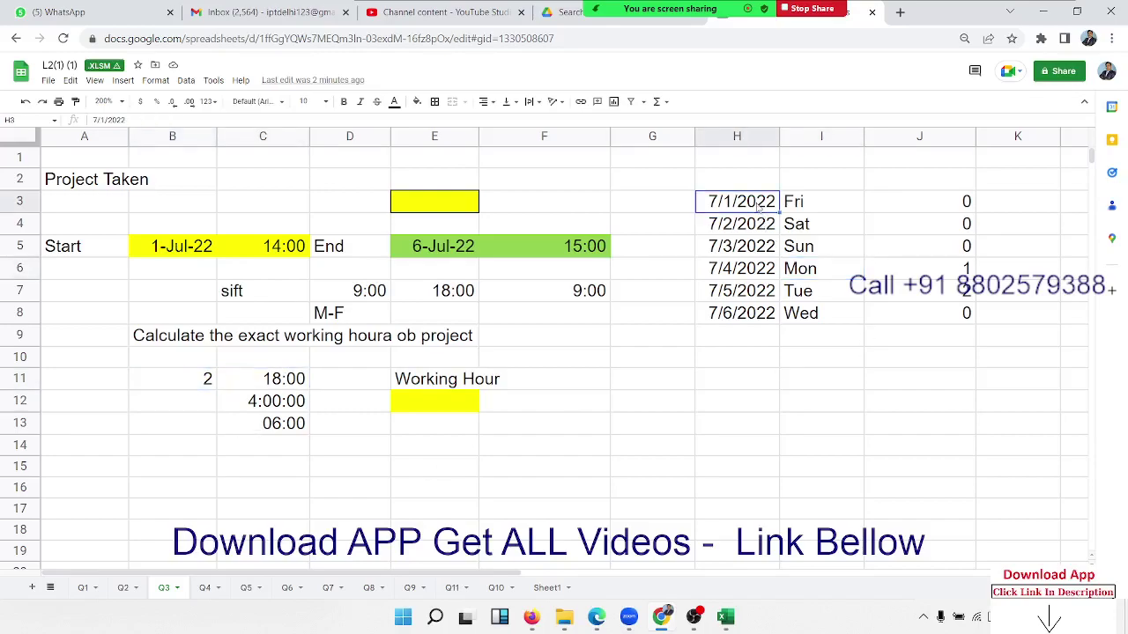
{"action": "key", "text": "ctrl+shift+Down"}
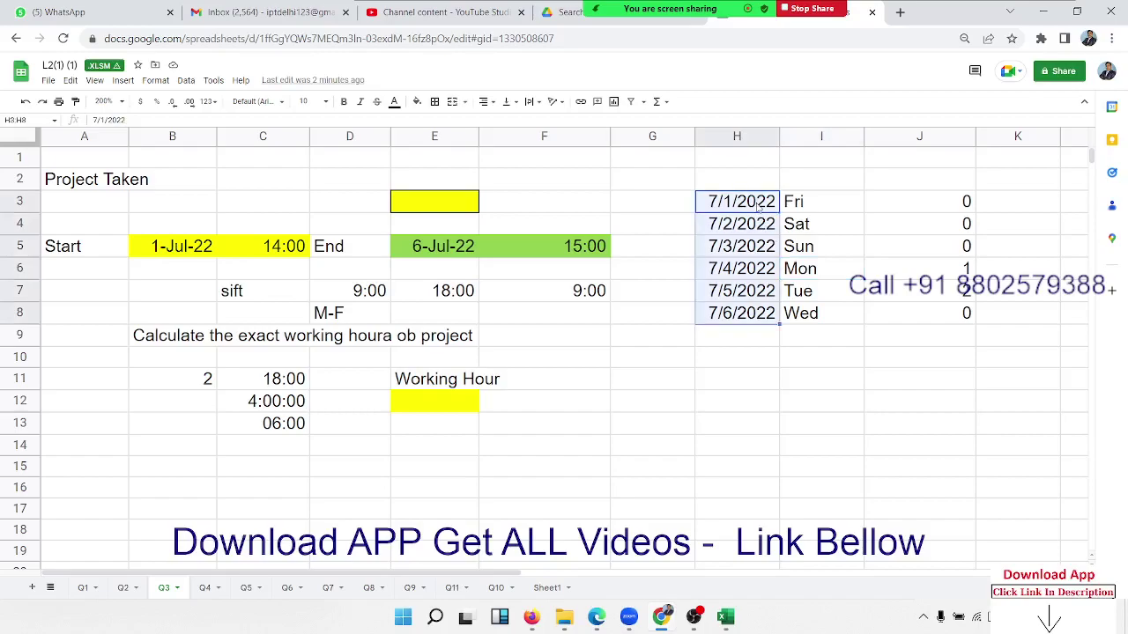
{"action": "key", "text": "Right"}
{"action": "key", "text": "Right"}
{"action": "key", "text": "Right"}
{"action": "key", "text": "Right"}
{"action": "key", "text": "Right"}
{"action": "key", "text": "Right"}
{"action": "key", "text": "Left"}
{"action": "key", "text": "Left"}
{"action": "key", "text": "Left"}
{"action": "key", "text": "Left"}
{"action": "key", "text": "Left"}
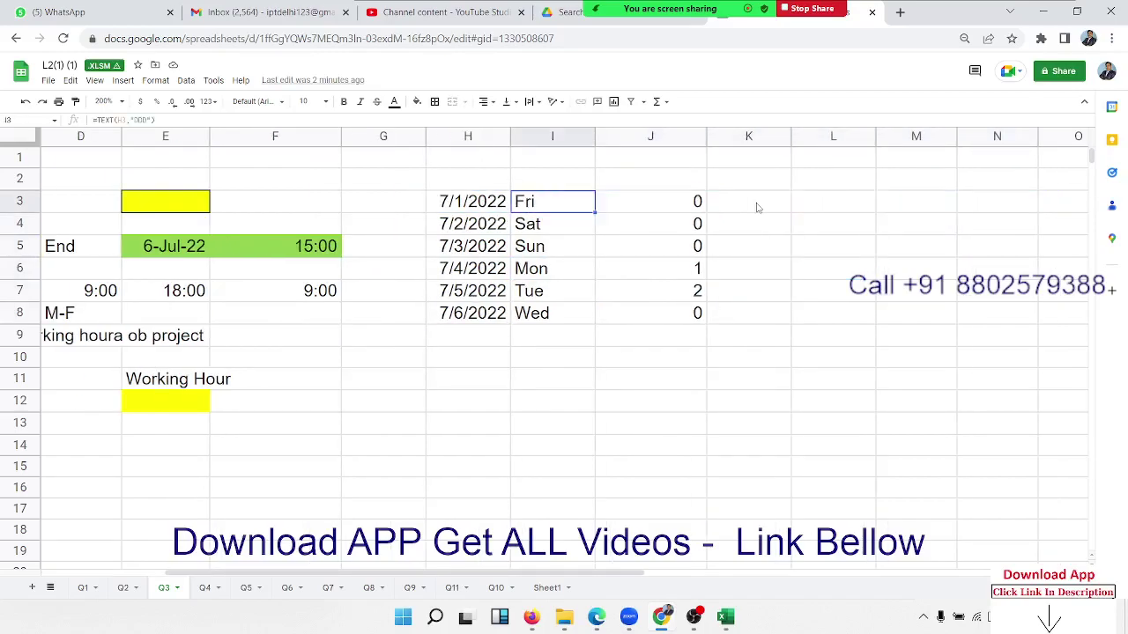
- Enter 4:00, 0 and 0 hours for the Fri, Sat and Sun rows in column K
{"action": "left_click", "coordinate": [755, 202]}
{"action": "type", "text": "4"}
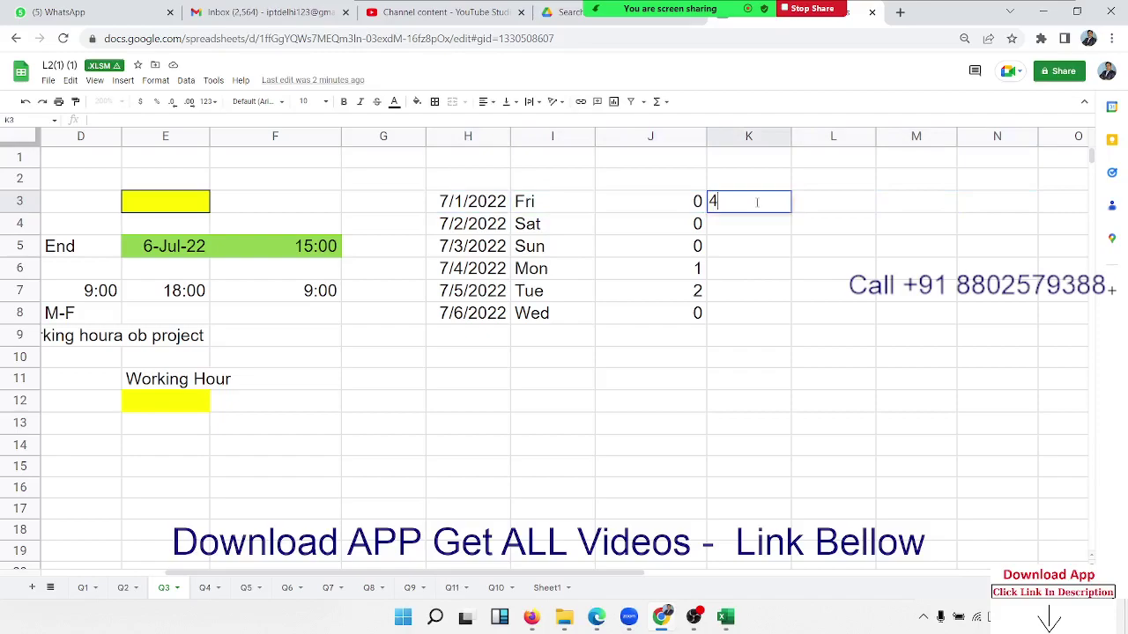
{"action": "type", "text": ":00"}
{"action": "key", "text": "Return"}
{"action": "key", "text": "Down"}
{"action": "key", "text": "Up"}
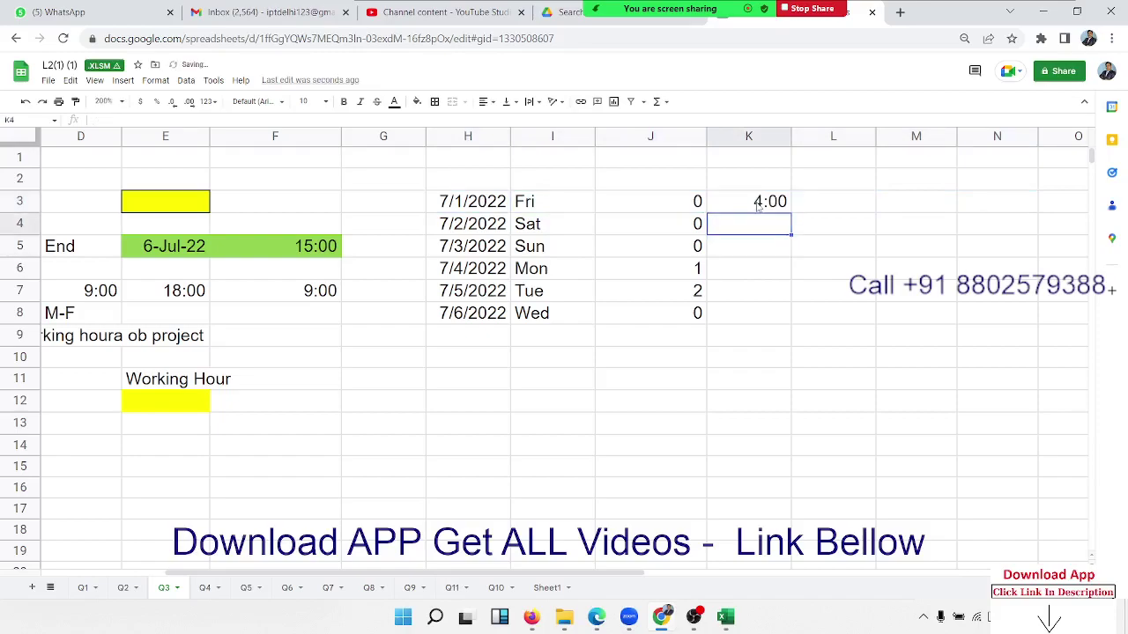
{"action": "type", "text": "0"}
{"action": "key", "text": "Return"}
{"action": "type", "text": "0"}
{"action": "key", "text": "Return"}
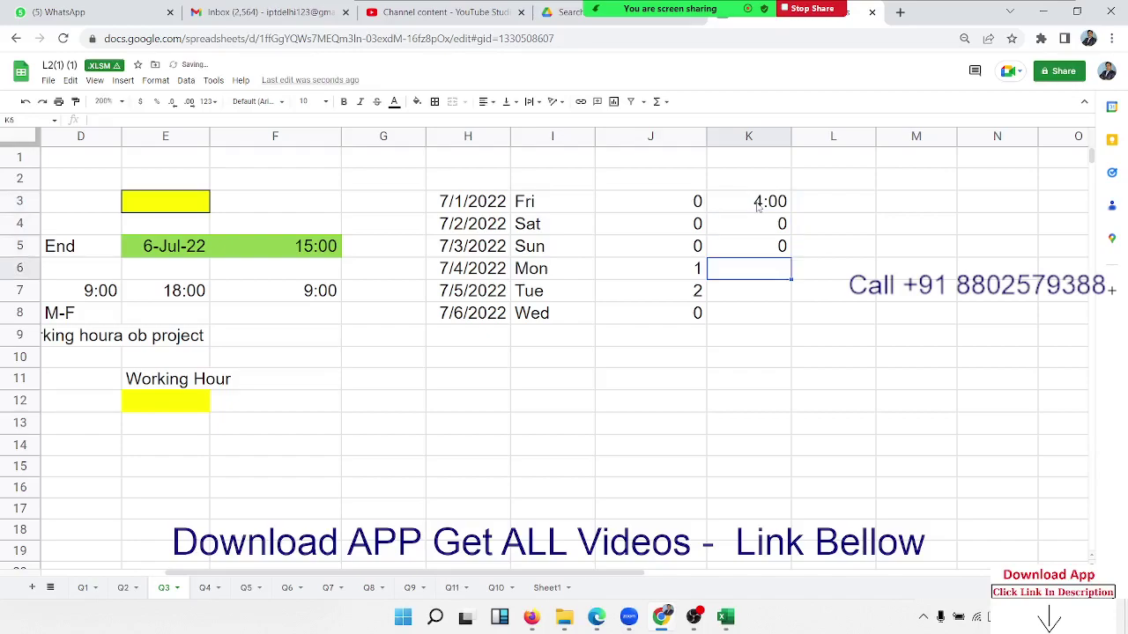
- Enter 9:00, 9:00 and 6:00 hours for Mon 7/4, Tue 7/5 and Wed 7/6 in K6:K8
{"action": "key", "text": "Left"}
{"action": "key", "text": "Right"}
{"action": "type", "text": "9"}
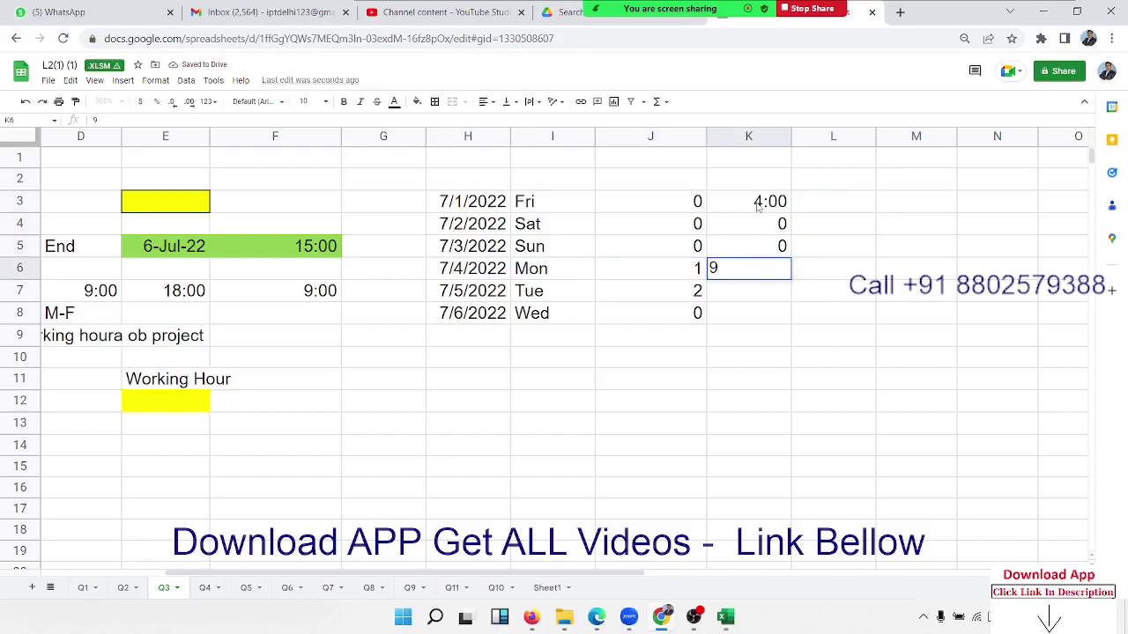
{"action": "type", "text": ":00"}
{"action": "key", "text": "Return"}
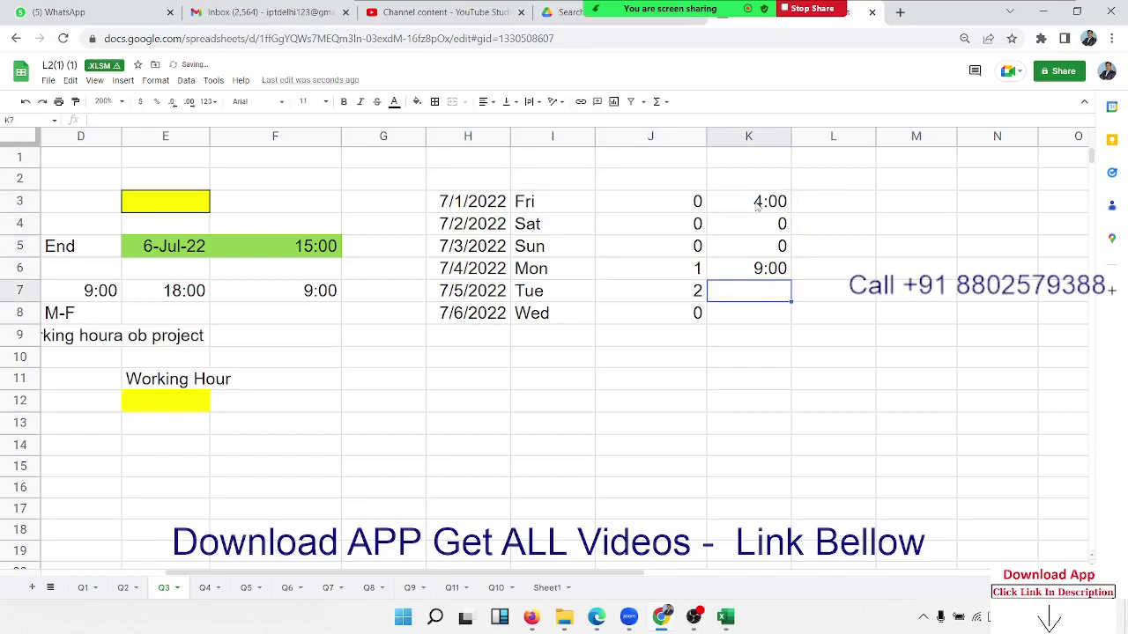
{"action": "type", "text": "9:00"}
{"action": "key", "text": "Return"}
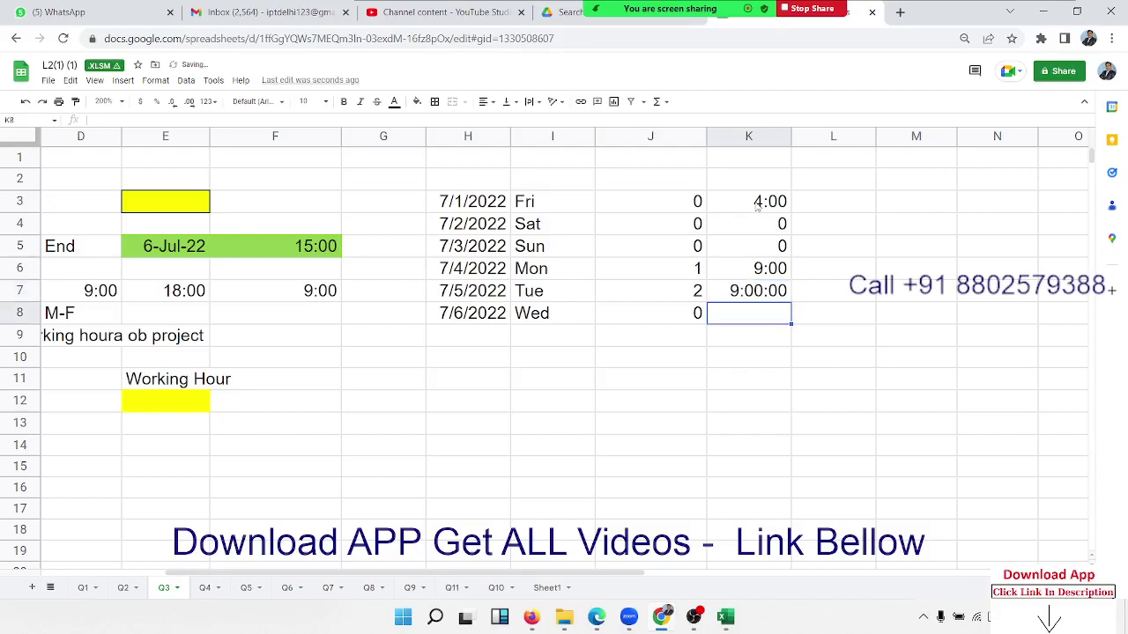
{"action": "type", "text": "6"}
{"action": "type", "text": ":00"}
{"action": "key", "text": "Return"}
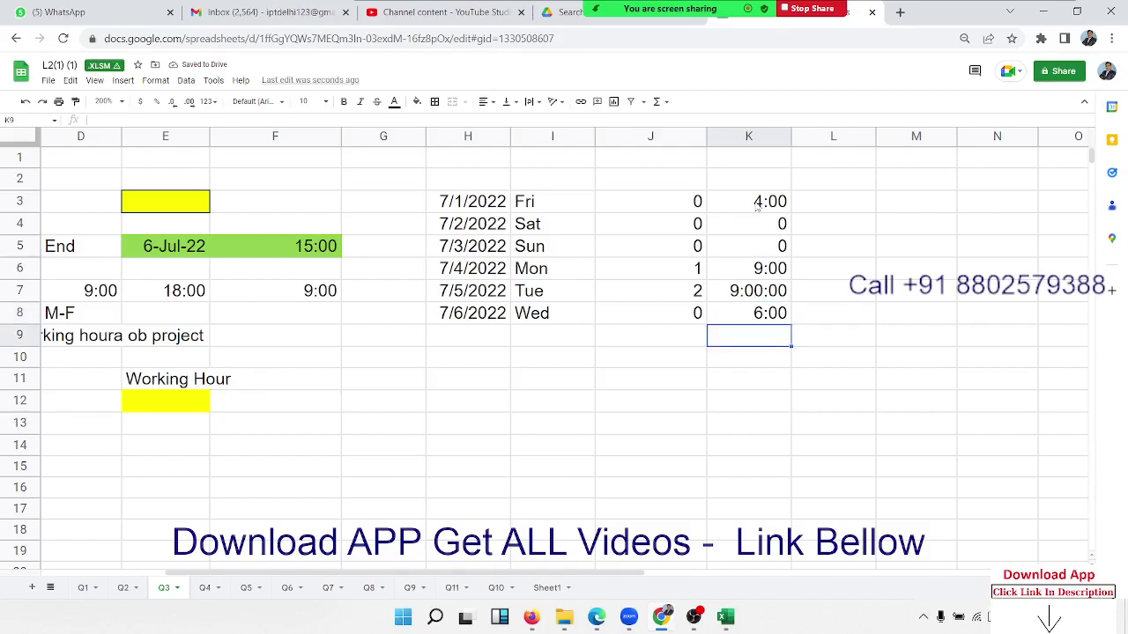
- Review the daily hours by selecting K3:K8, then move left along row 3
{"action": "key", "text": "Up"}
{"action": "key", "text": "ctrl+Up"}
{"action": "key", "text": "ctrl+Up"}
{"action": "key", "text": "Down"}
{"action": "key", "text": "Down"}
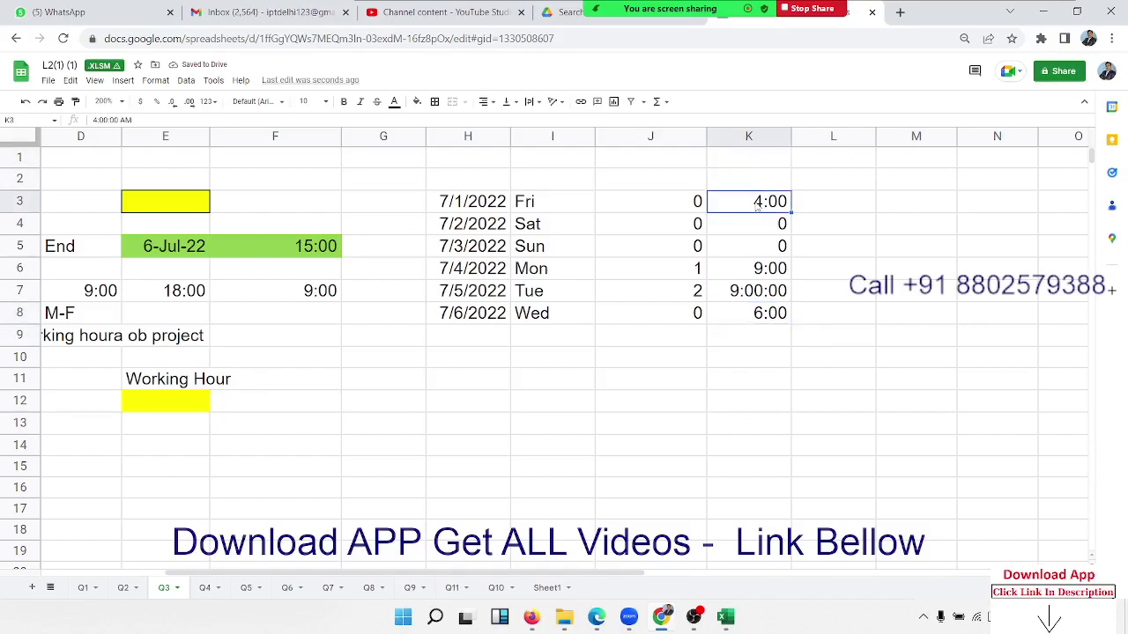
{"action": "key", "text": "shift+Down"}
{"action": "key", "text": "shift+Down"}
{"action": "key", "text": "shift+Down"}
{"action": "key", "text": "shift+Down"}
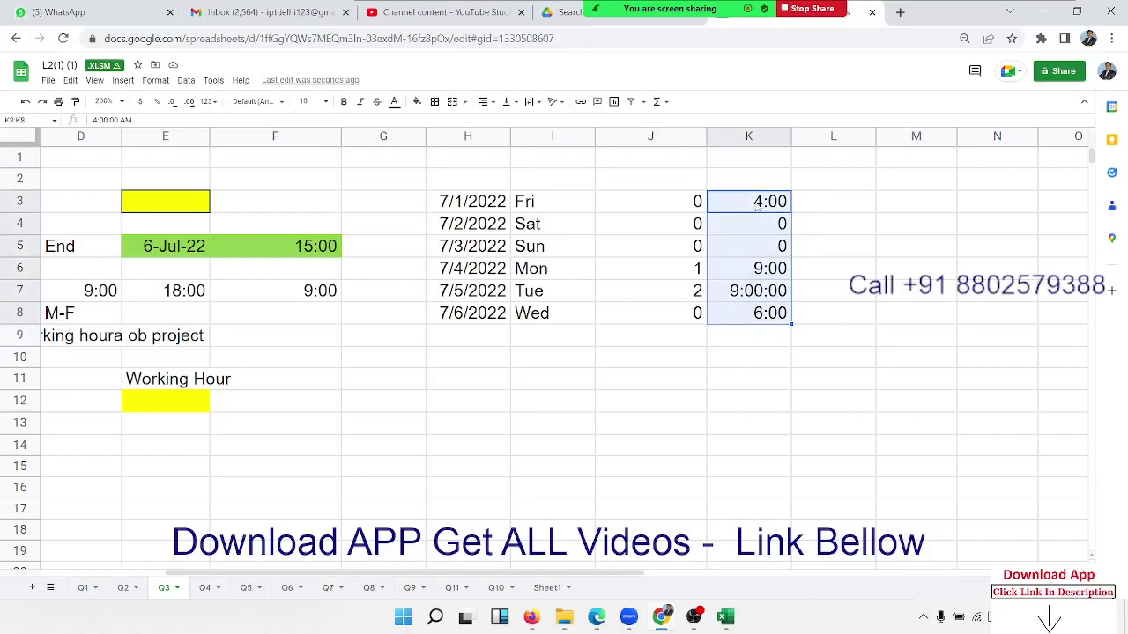
{"action": "key", "text": "Left"}
{"action": "key", "text": "Left"}
{"action": "key", "text": "Left"}
{"action": "key", "text": "Left"}
{"action": "key", "text": "Left"}
{"action": "key", "text": "Left"}
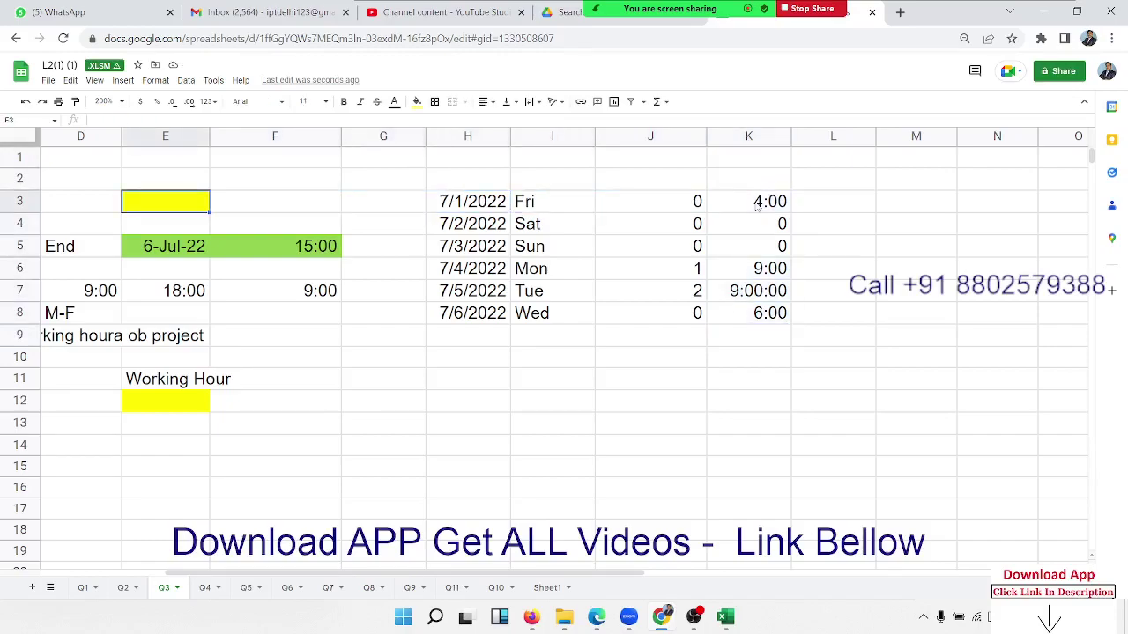
{"action": "key", "text": "Left"}
{"action": "key", "text": "Left"}
{"action": "key", "text": "Left"}
{"action": "key", "text": "Left"}
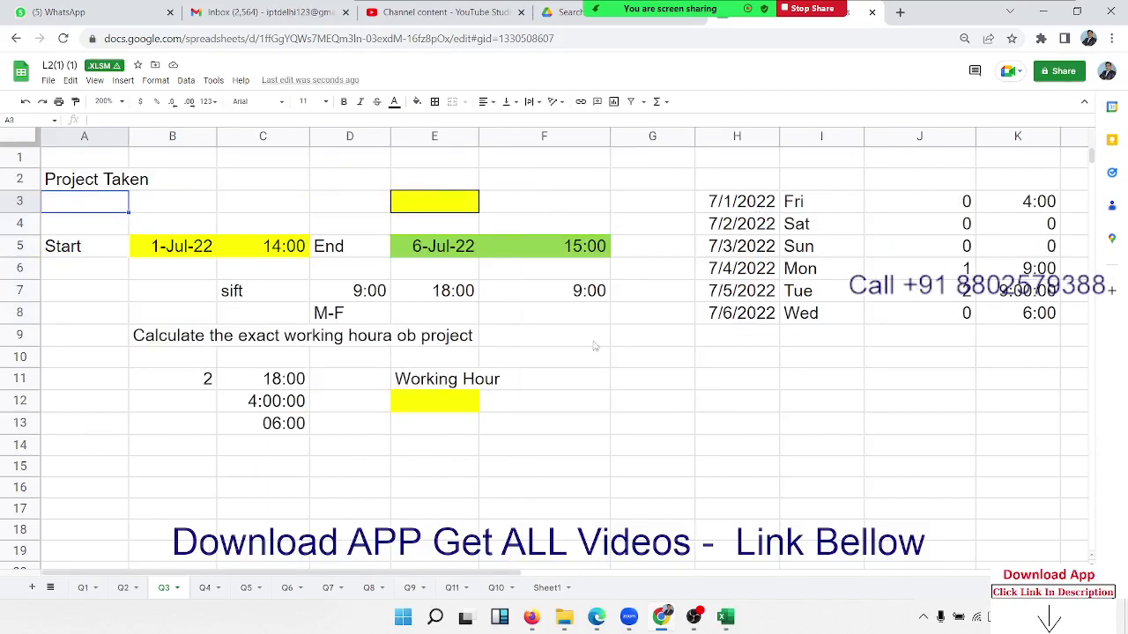
{"action": "left_click_drag", "start_coordinate": [744, 208], "coordinate": [992, 322]}
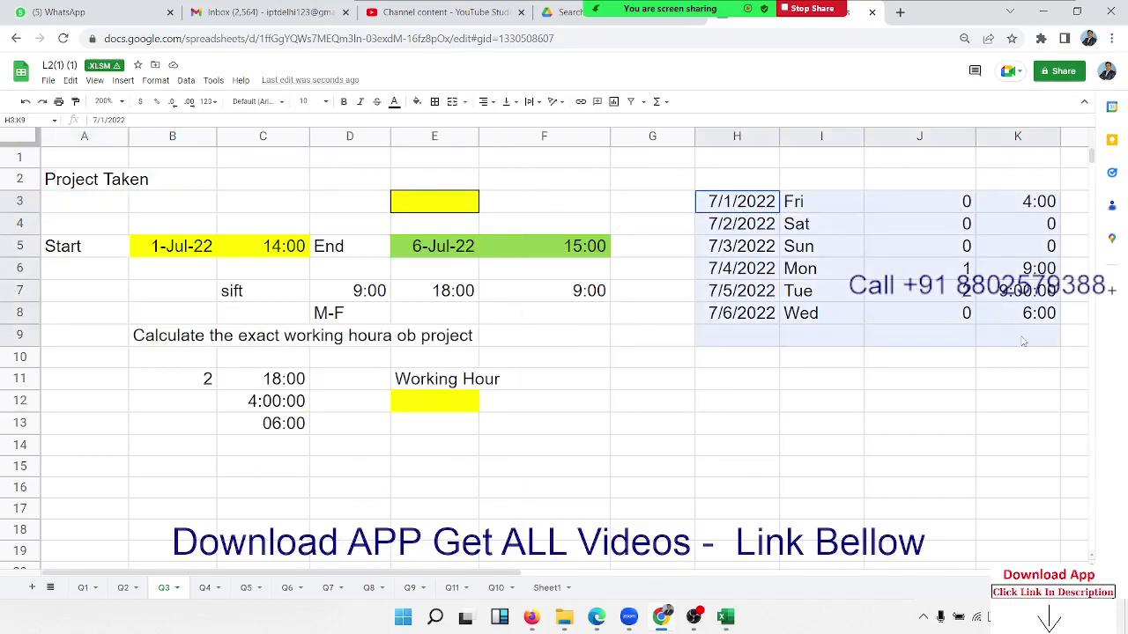
{"action": "left_click", "coordinate": [201, 387]}
{"action": "double_click", "coordinate": [201, 388]}
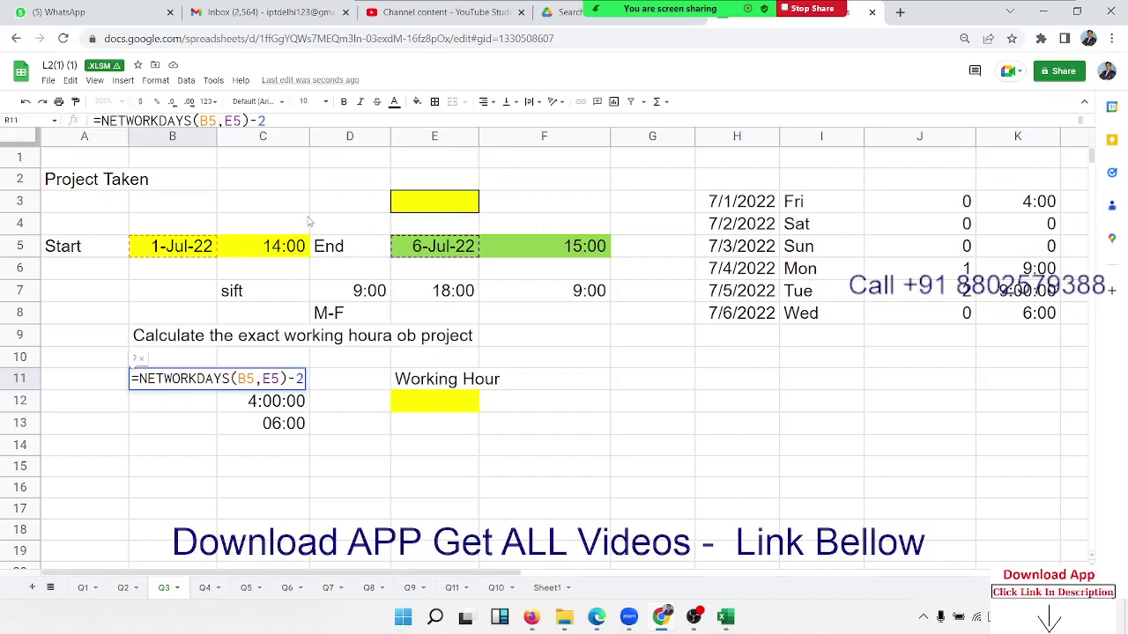
{"action": "key", "text": "BackSpace"}
{"action": "key", "text": "BackSpace"}
{"action": "key", "text": "Return"}
{"action": "key", "text": "Up"}
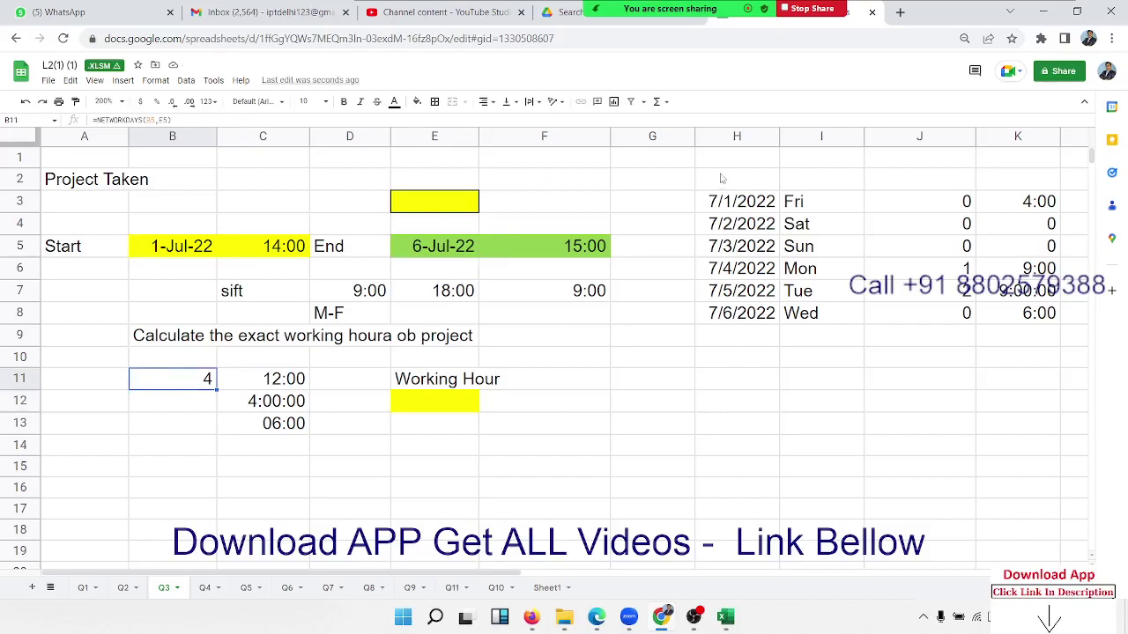
{"action": "left_click", "coordinate": [758, 202]}
{"action": "left_click_drag", "start_coordinate": [828, 204], "coordinate": [869, 202]}
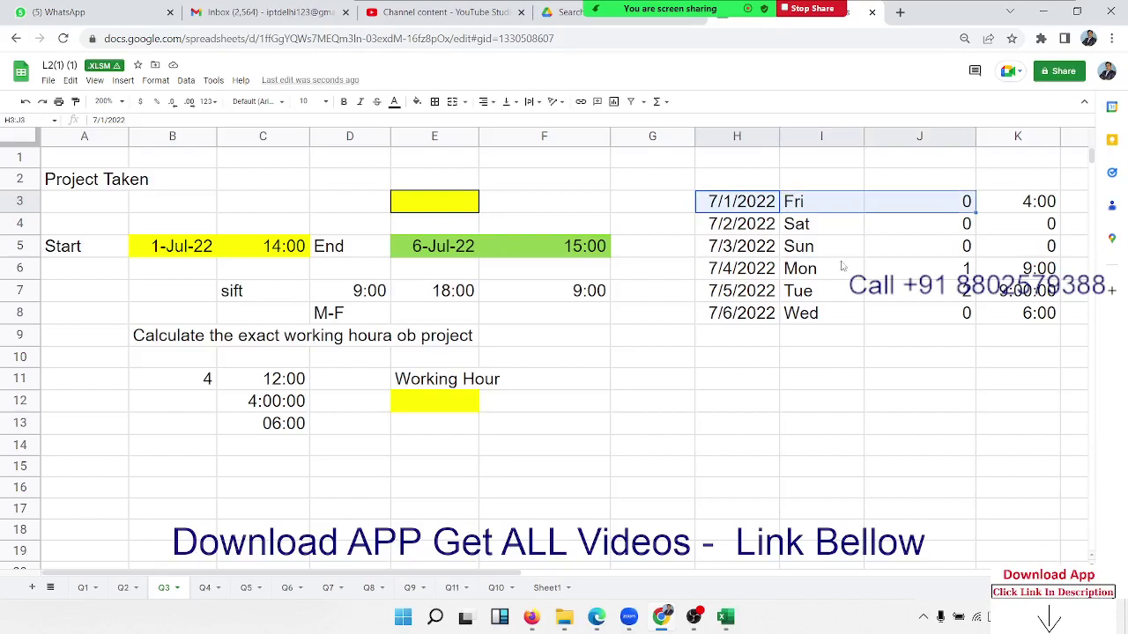
{"action": "left_click", "coordinate": [769, 315]}
{"action": "left_click_drag", "start_coordinate": [769, 314], "coordinate": [870, 302]}
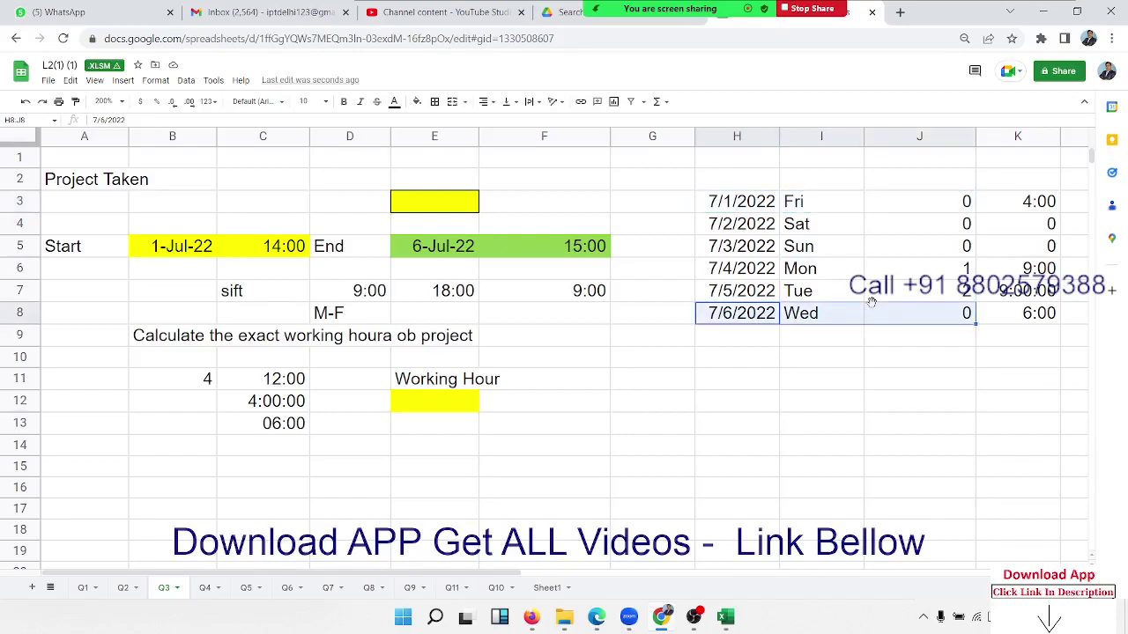
{"action": "left_click", "coordinate": [206, 380]}
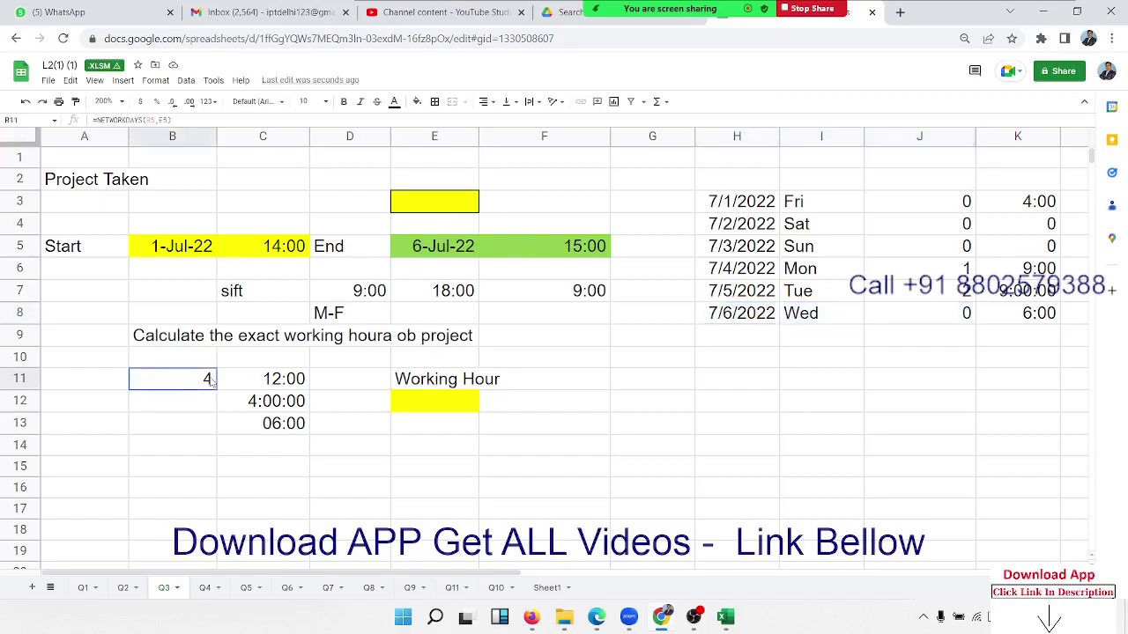
{"action": "double_click", "coordinate": [207, 378]}
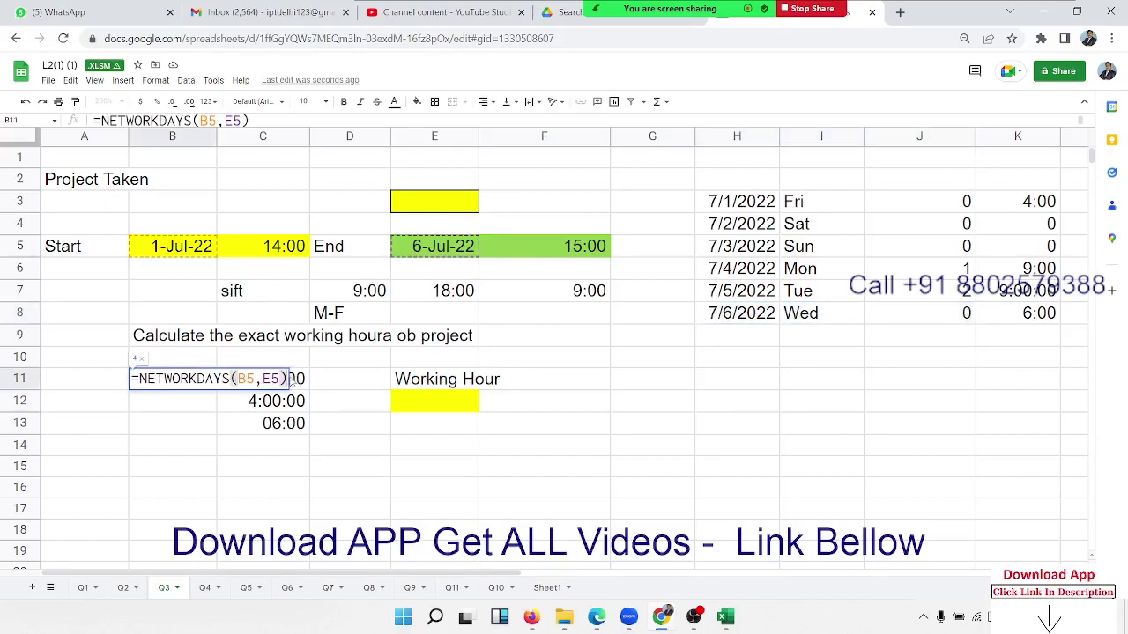
{"action": "type", "text": "-"}
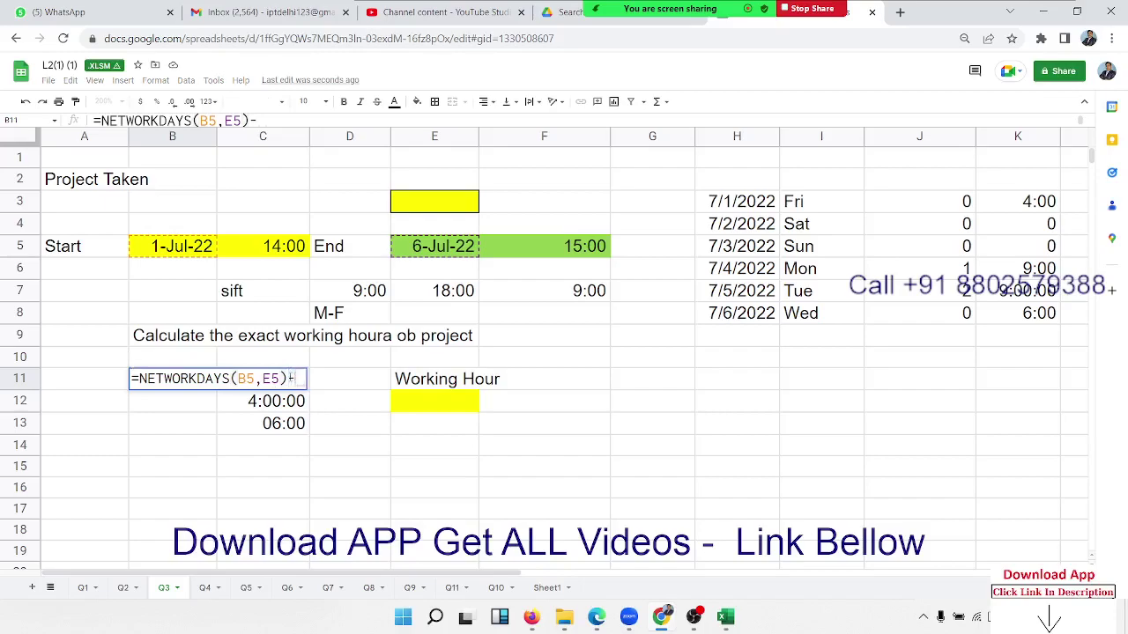
{"action": "type", "text": "2"}
{"action": "key", "text": "Return"}
{"action": "key", "text": "Up"}
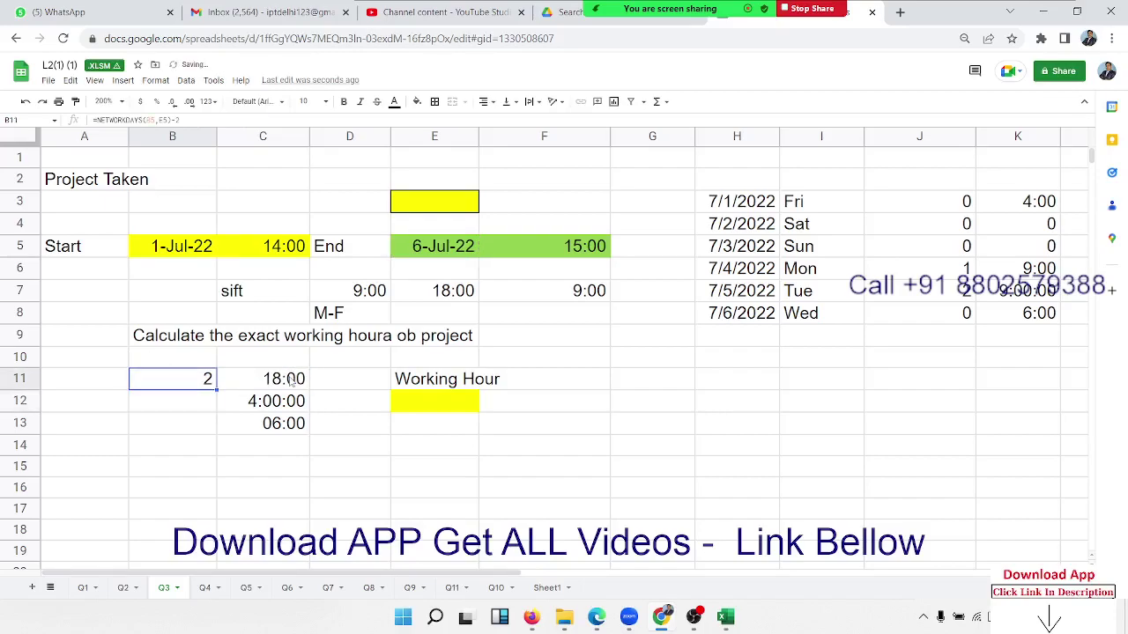
{"action": "left_click", "coordinate": [821, 275]}
{"action": "left_click_drag", "start_coordinate": [821, 277], "coordinate": [825, 291]}
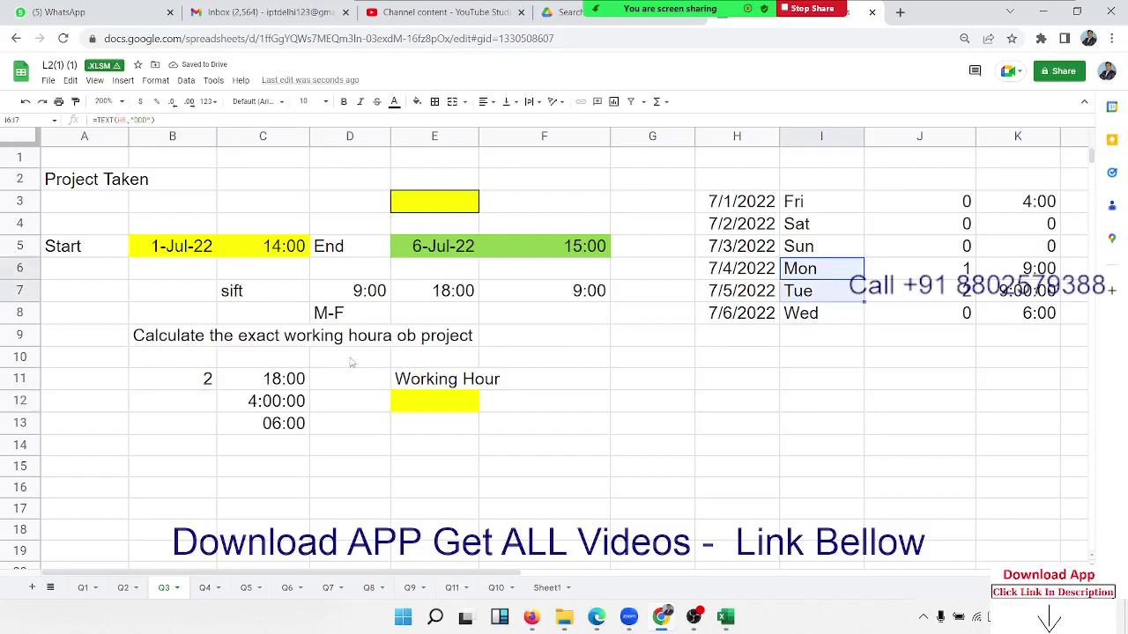
- Enter =B11*F7 in C11, =E7-C5 in C12 and =F5-D7 in C13
{"action": "left_click", "coordinate": [285, 380]}
{"action": "type", "text": "=B11*F7"}
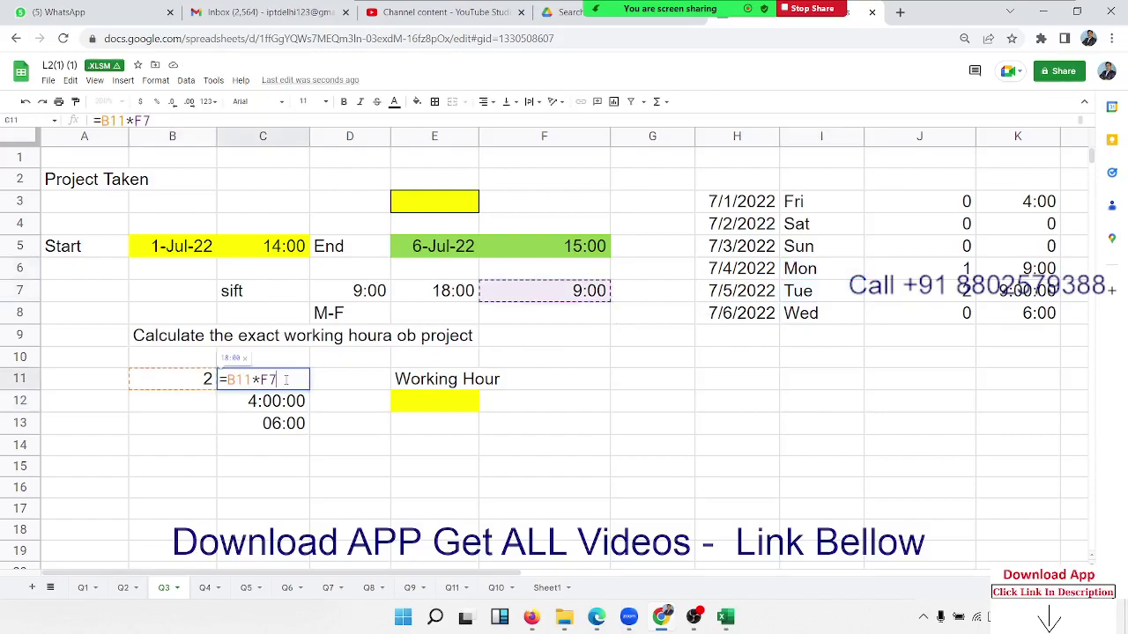
{"action": "key", "text": "Return"}
{"action": "left_click", "coordinate": [285, 380]}
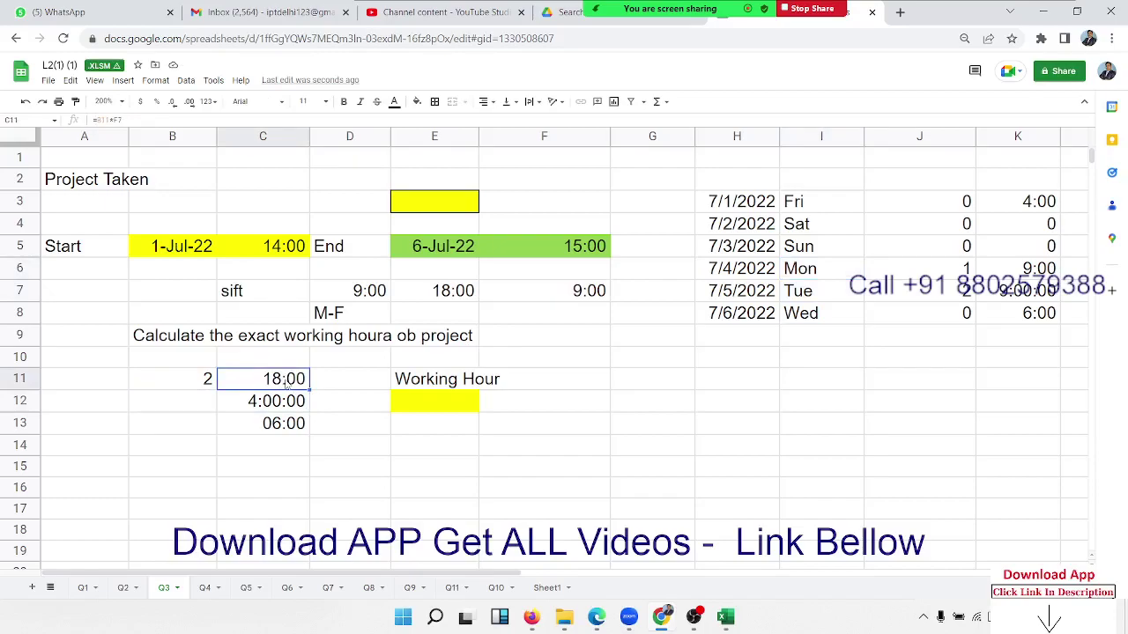
{"action": "left_click", "coordinate": [274, 401]}
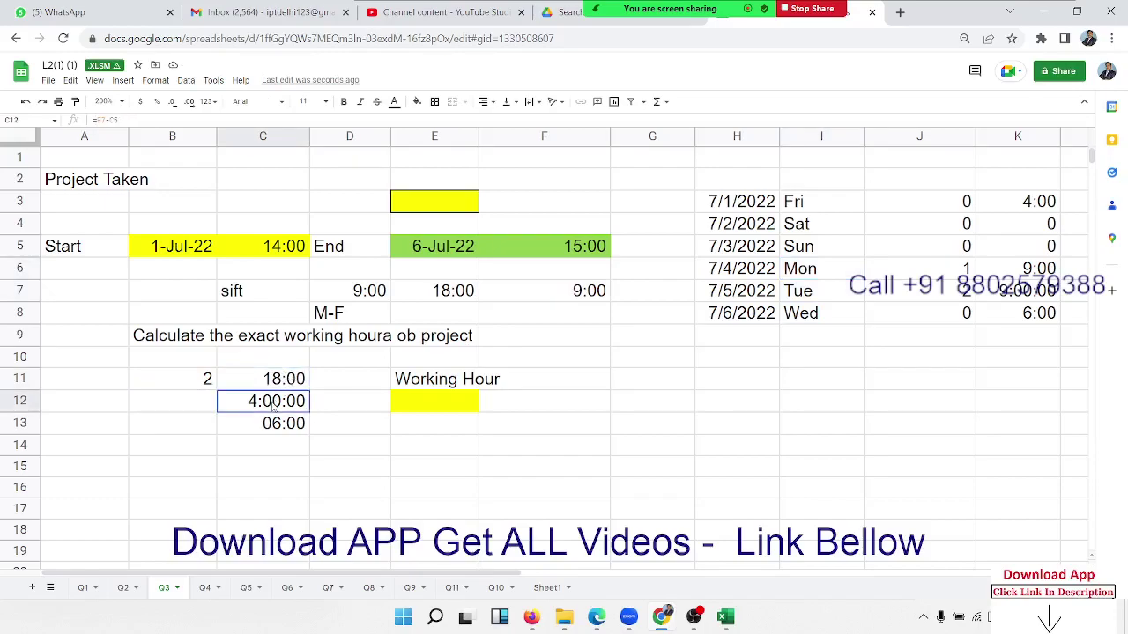
{"action": "type", "text": "=E7-C5"}
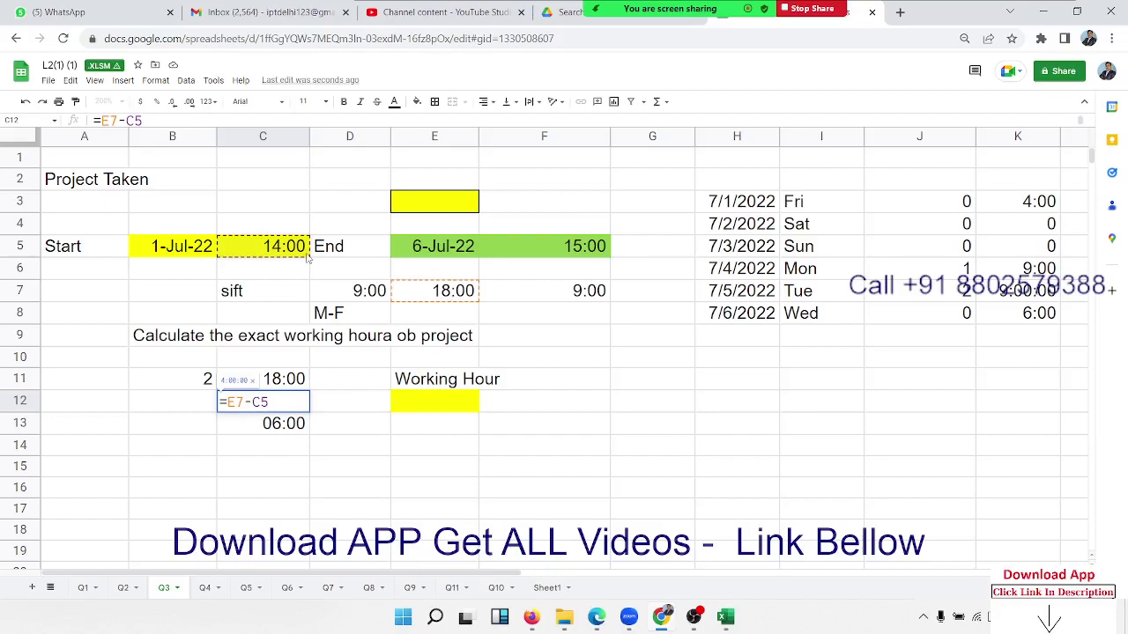
{"action": "key", "text": "Return"}
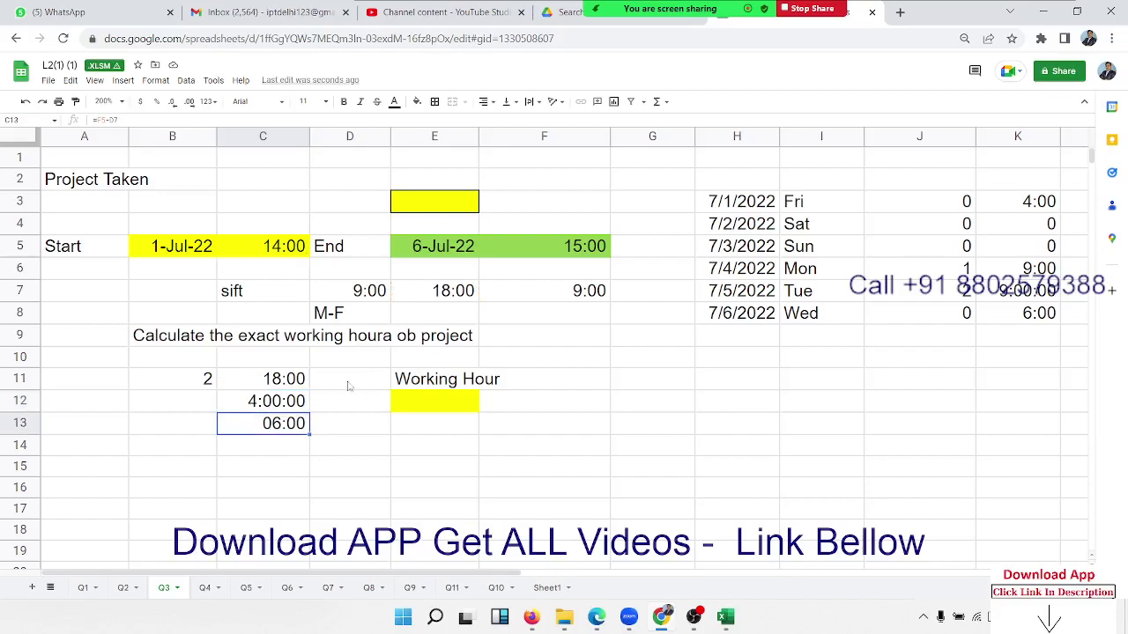
{"action": "type", "text": "=F5-D7"}
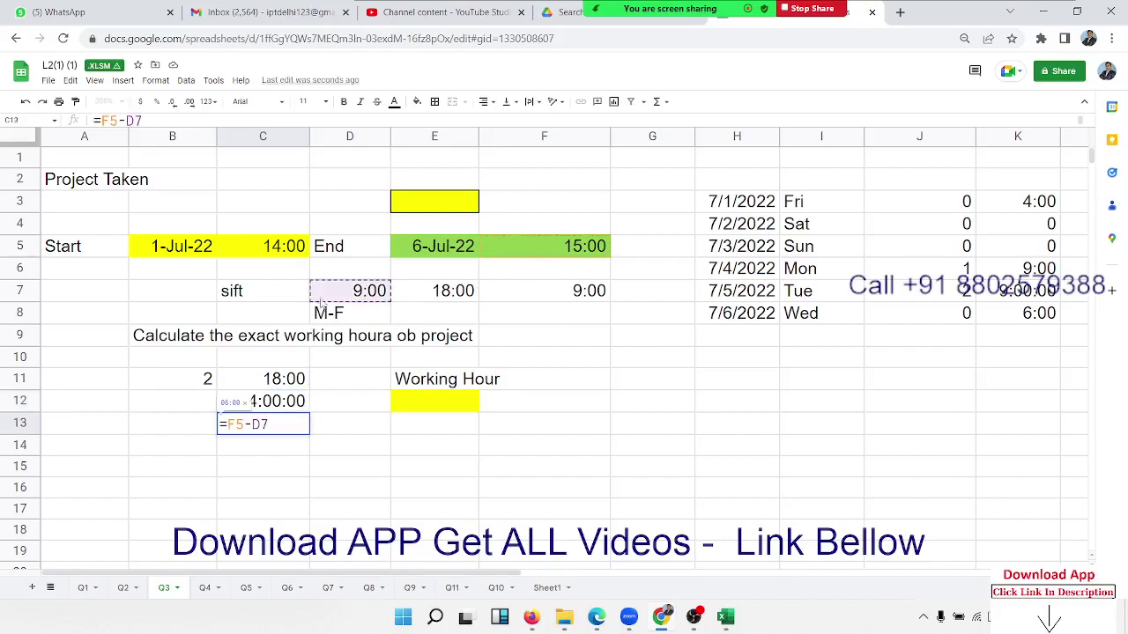
{"action": "key", "text": "Return"}
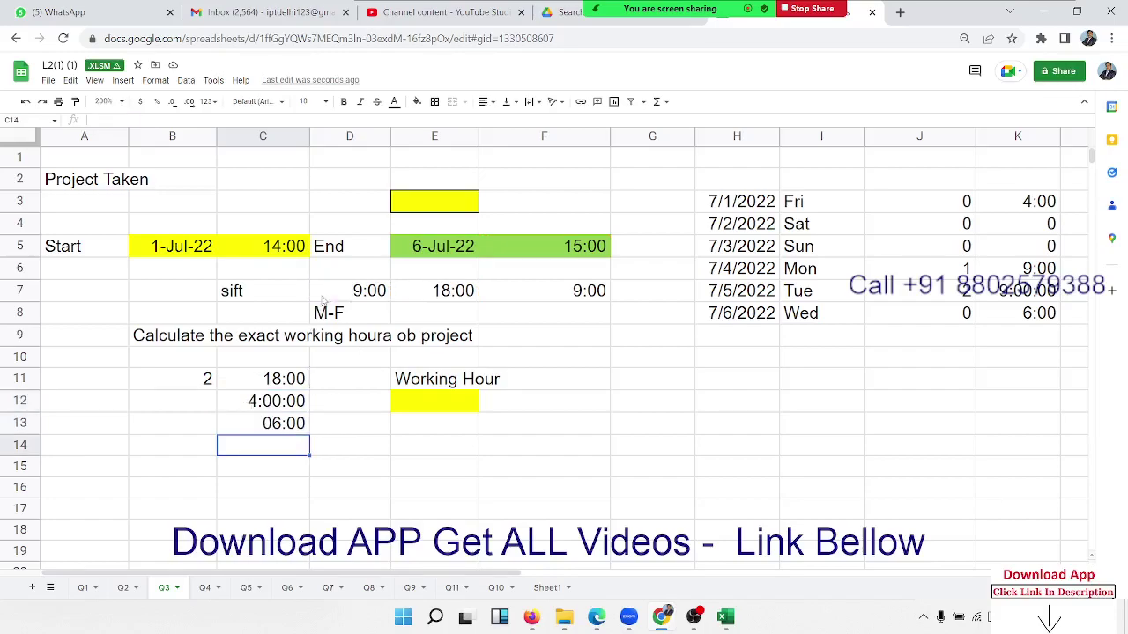
- Select the hour results in C11:C13 to review them
{"action": "key", "text": "Up"}
{"action": "key", "text": "shift+Up"}
{"action": "key", "text": "shift+Up"}
{"action": "key", "text": "shift+Left"}
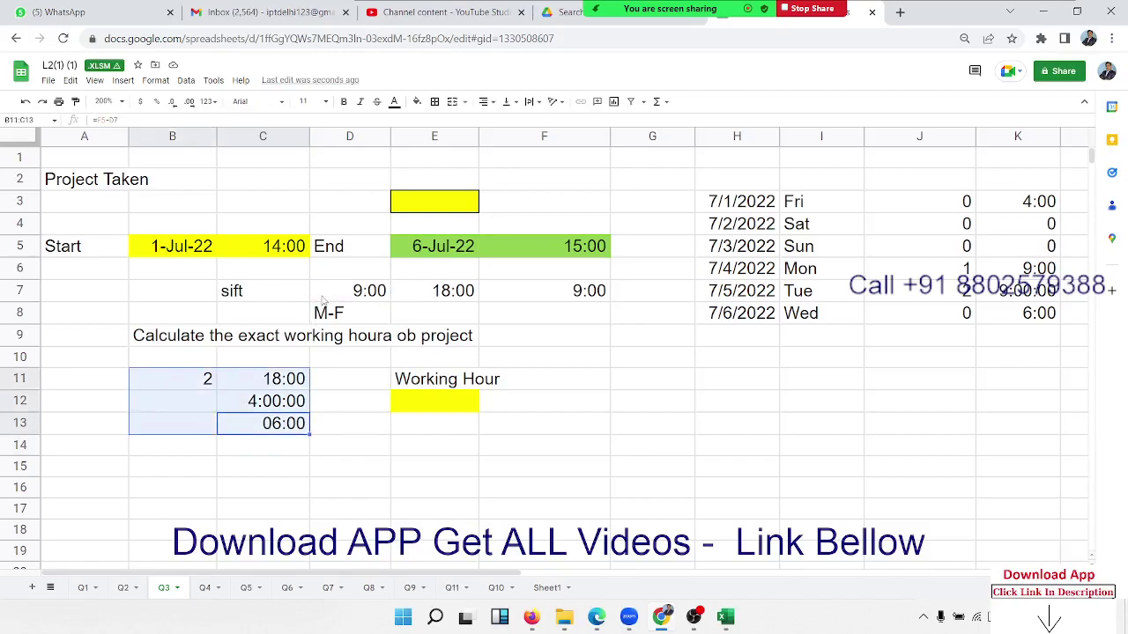
{"action": "left_click", "coordinate": [457, 399]}
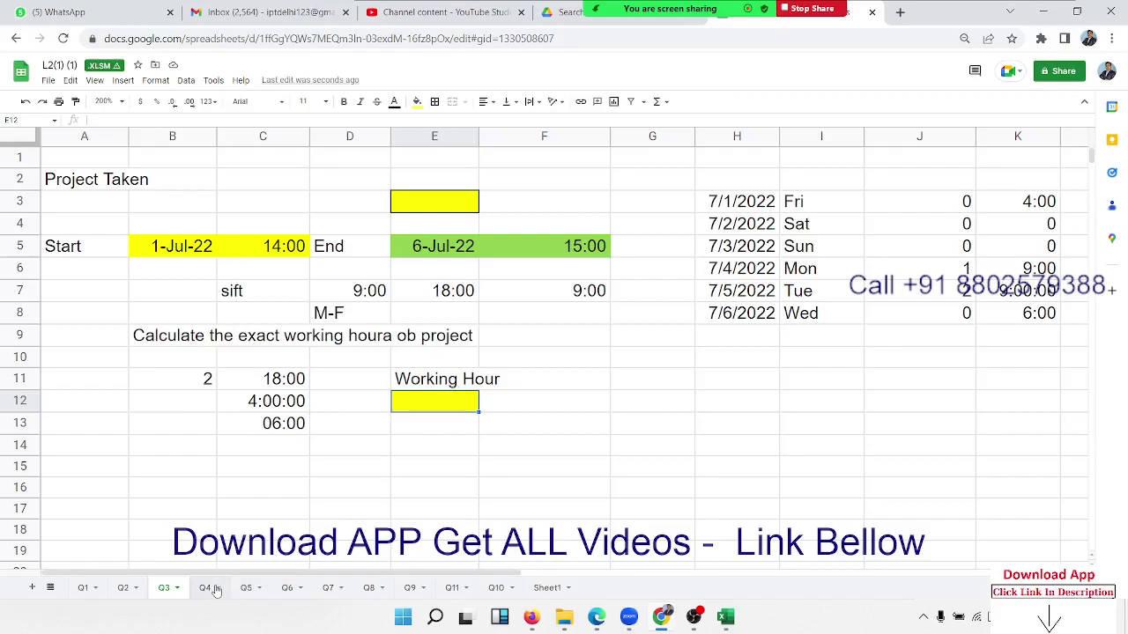
{"action": "left_click_drag", "start_coordinate": [277, 423], "coordinate": [279, 382]}
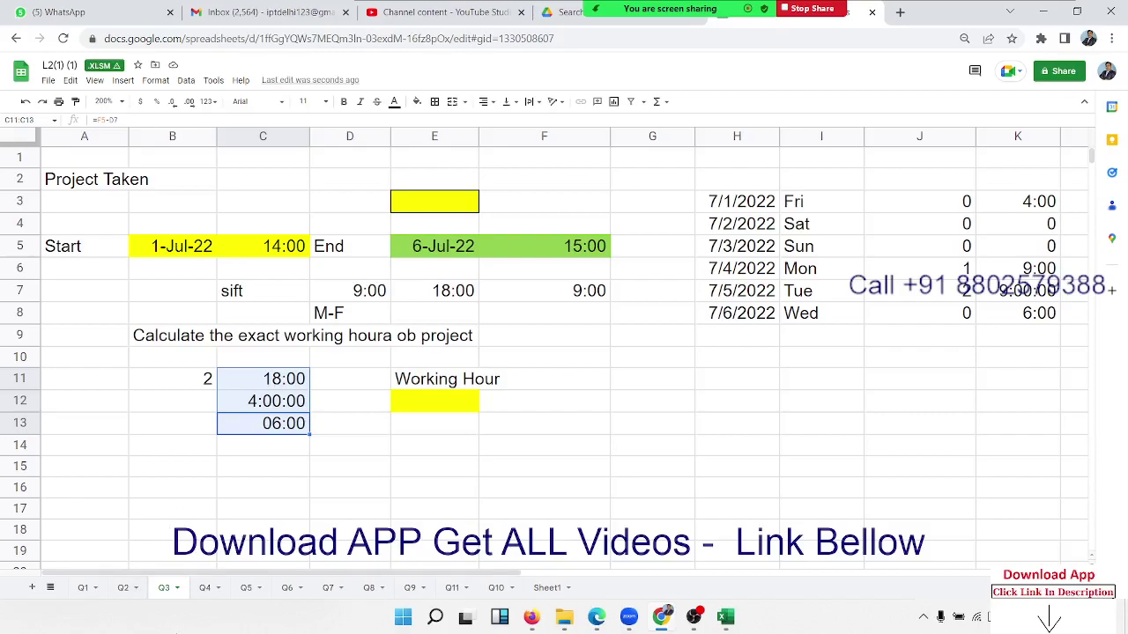
- Check cell C11 on the Q4 sheet, then go to B12 on the Q5 sheet
{"action": "left_click", "coordinate": [205, 589]}
{"action": "left_click", "coordinate": [225, 377]}
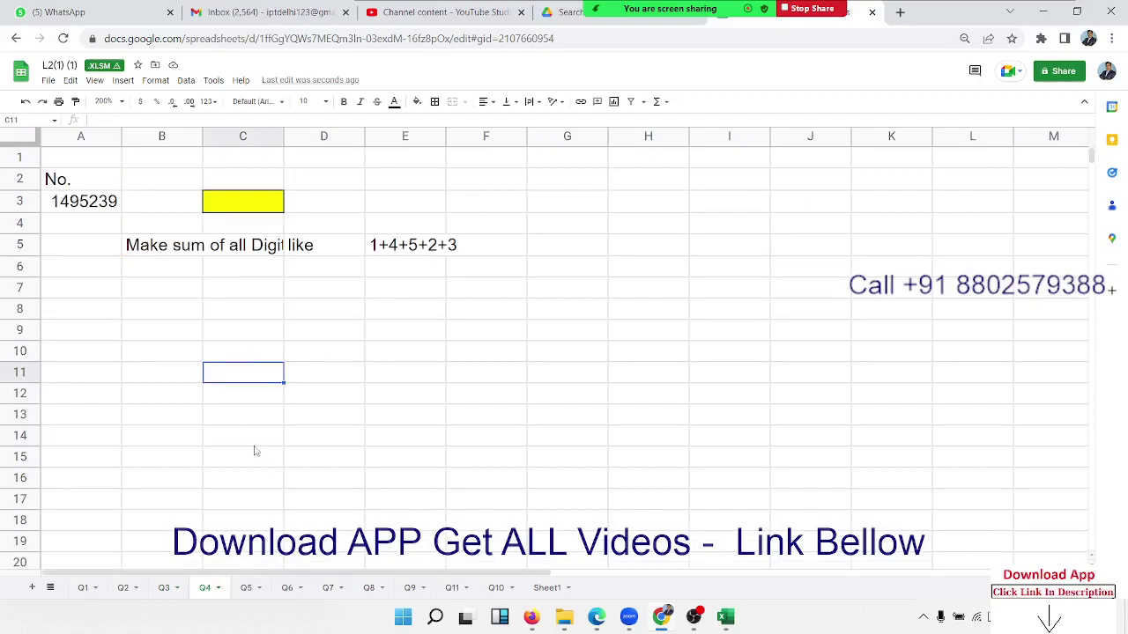
{"action": "left_click", "coordinate": [251, 596]}
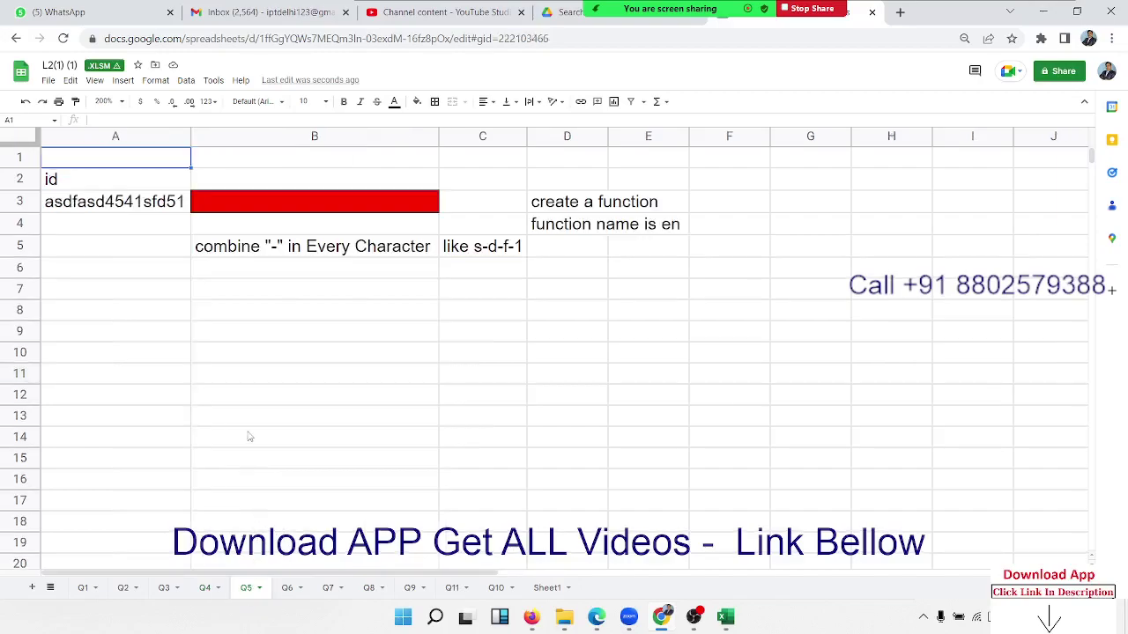
{"action": "left_click", "coordinate": [272, 393]}
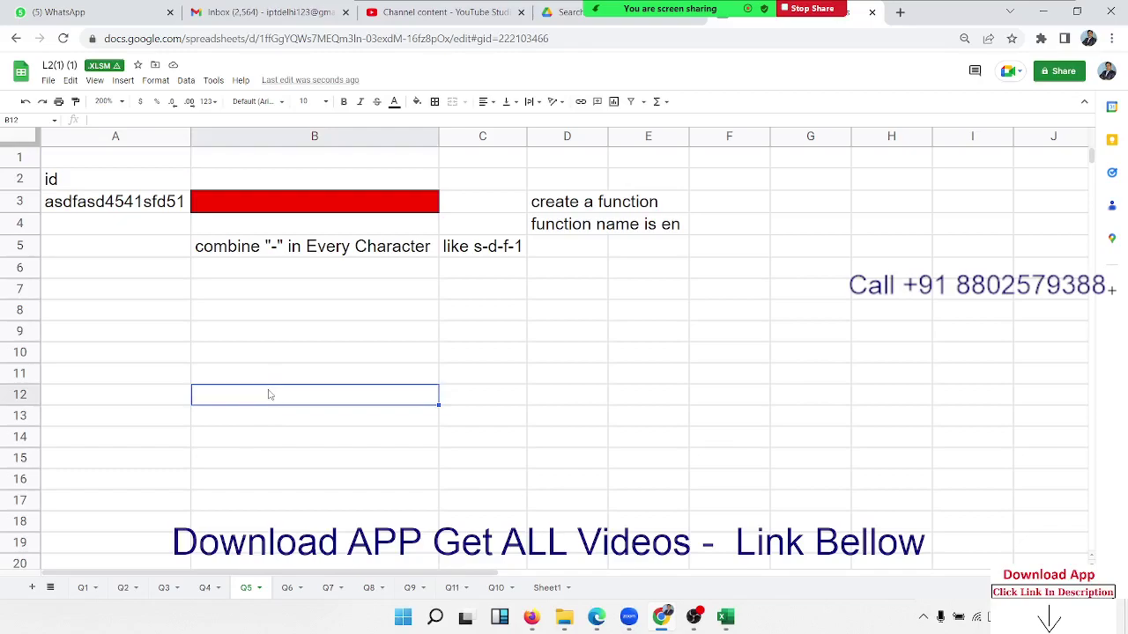
- Replace the entry in A8 with a short three-letter sample name
{"action": "left_click", "coordinate": [128, 321]}
{"action": "type", "text": "Suje"}
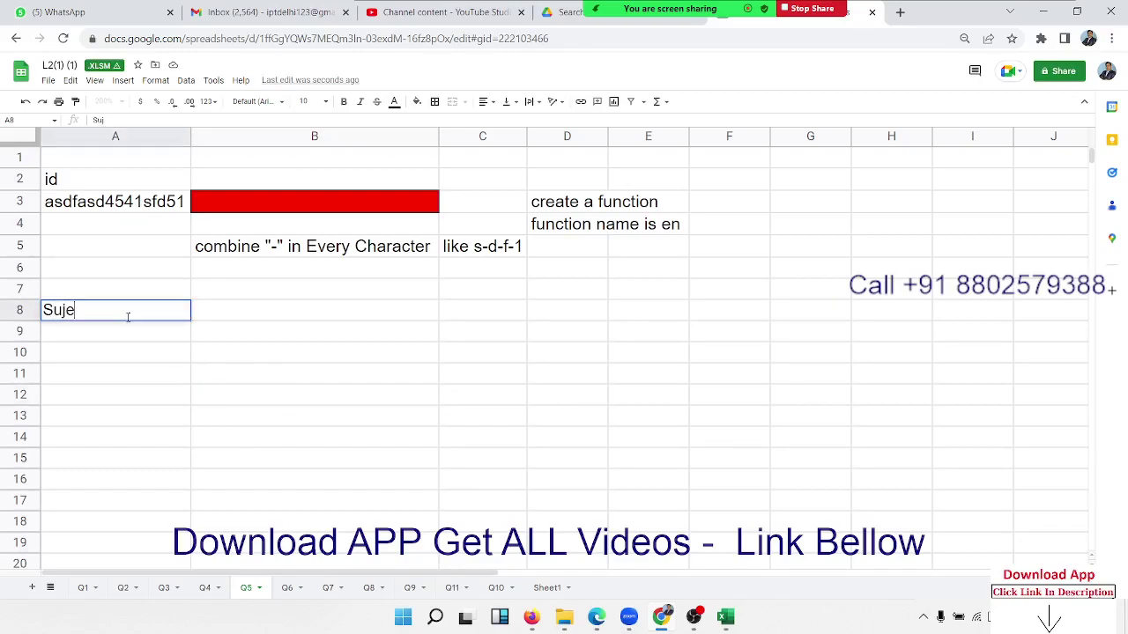
{"action": "type", "text": "et"}
{"action": "key", "text": "Tab"}
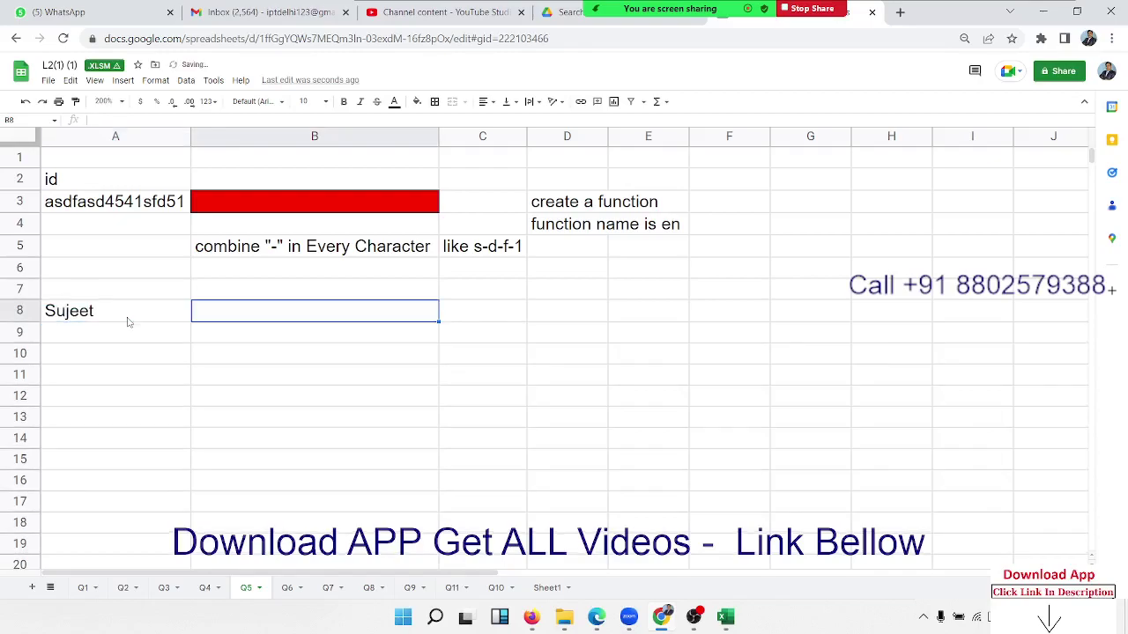
{"action": "left_click", "coordinate": [128, 321]}
{"action": "type", "text": "Ra"}
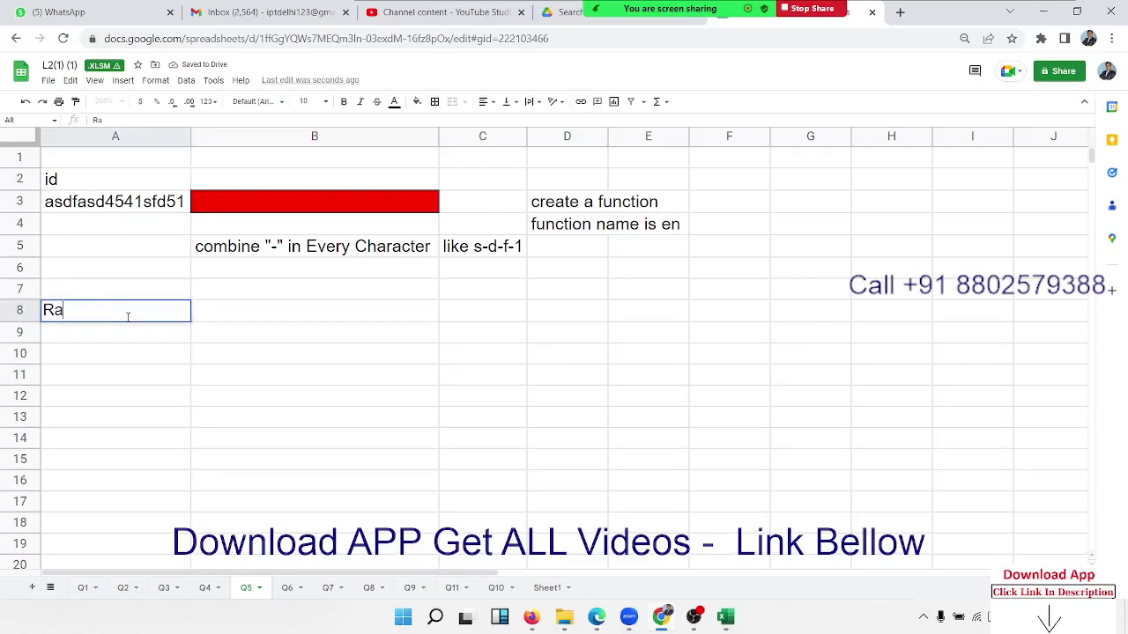
{"action": "type", "text": "j"}
{"action": "key", "text": "Tab"}
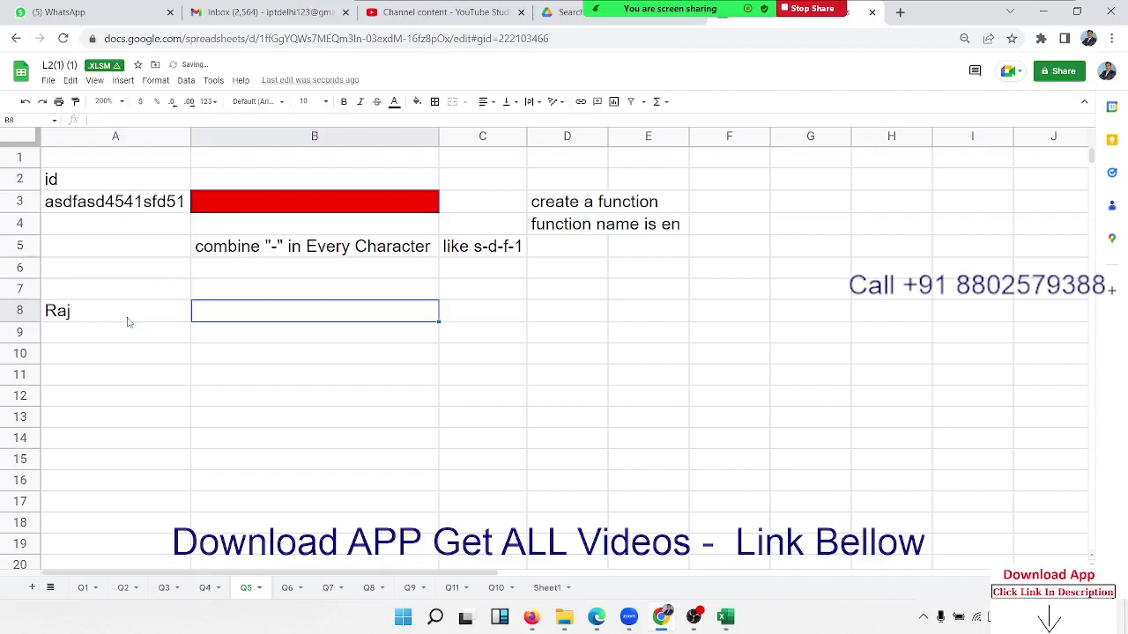
- Split the A8 name into letters across B8:D8 with =ArrayFormula(MID(A8,{1,2,3},1))
{"action": "type", "text": "=mid("}
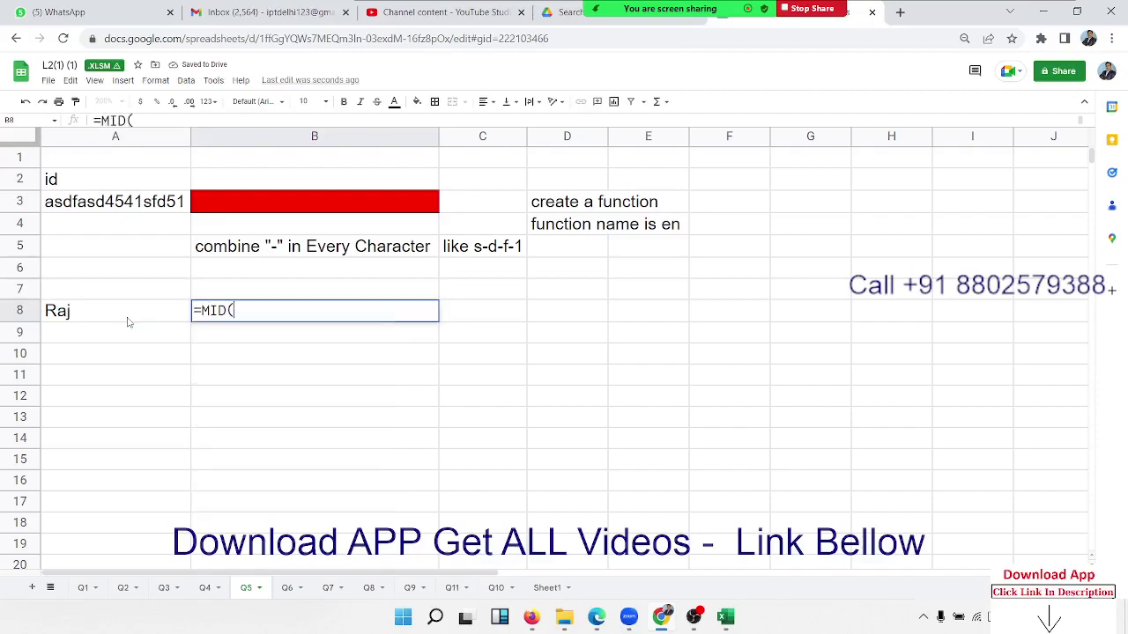
{"action": "left_click", "coordinate": [128, 321]}
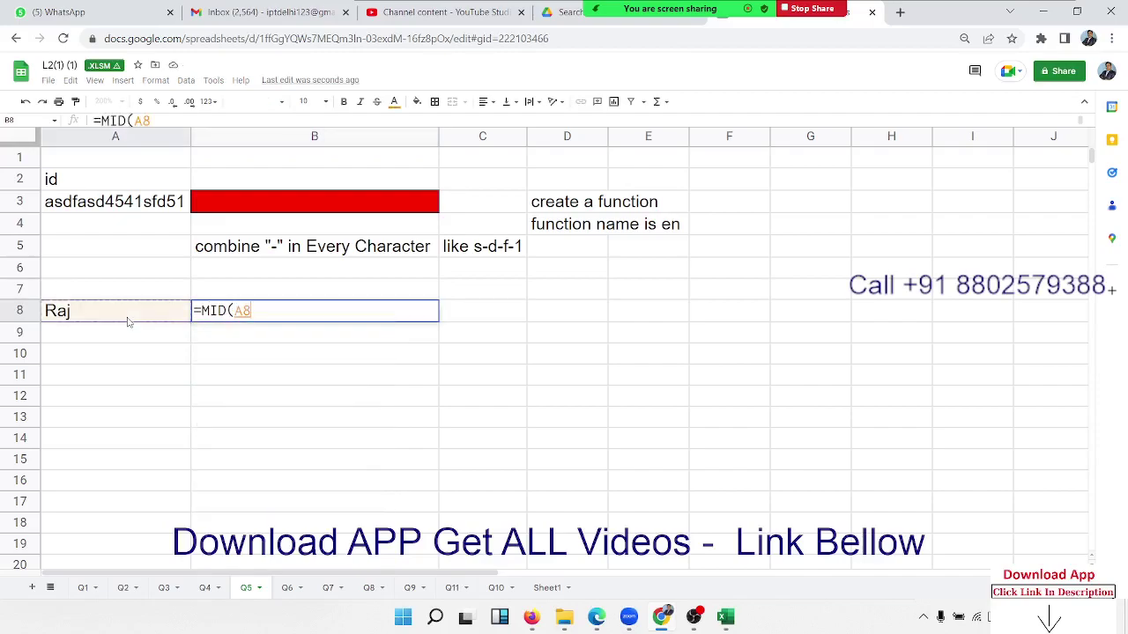
{"action": "type", "text": ",{"}
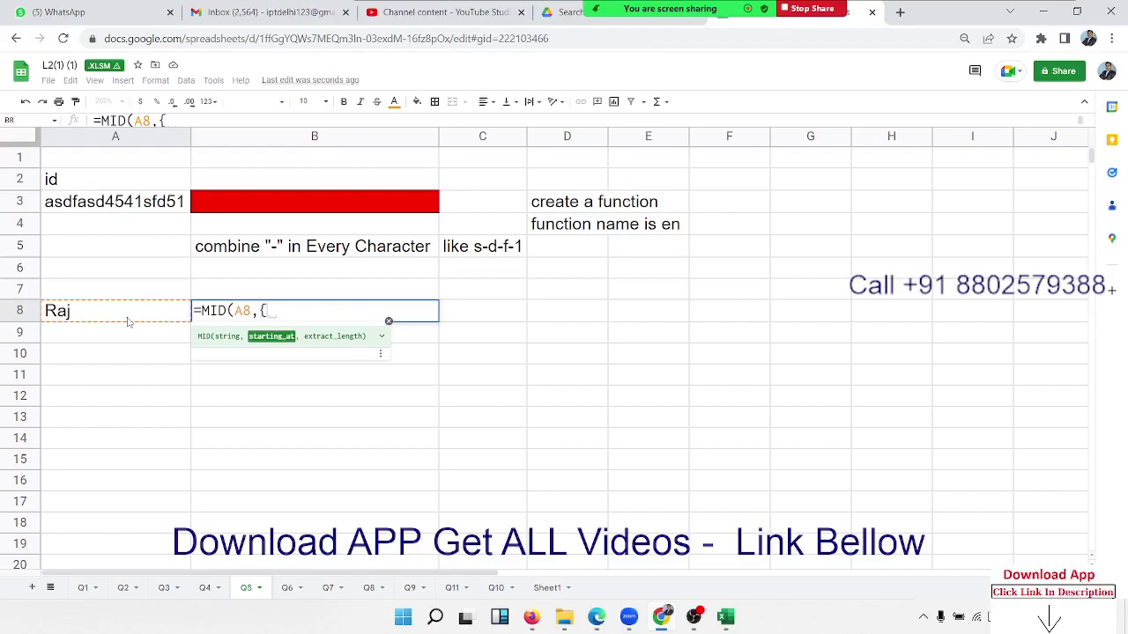
{"action": "type", "text": "1,2"}
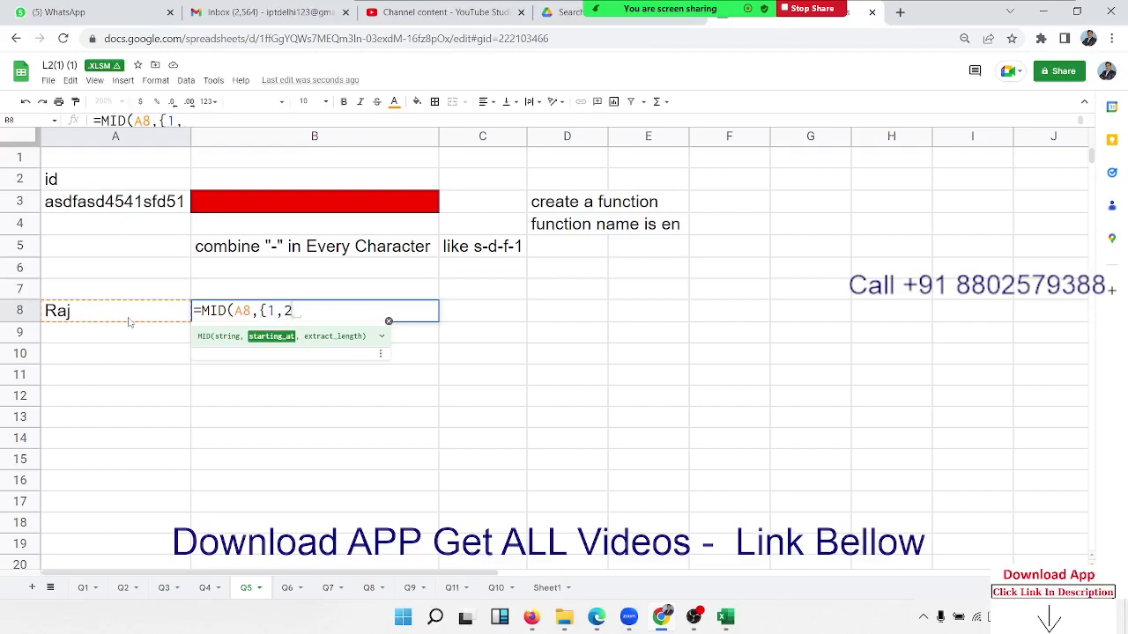
{"action": "type", "text": ",3}"}
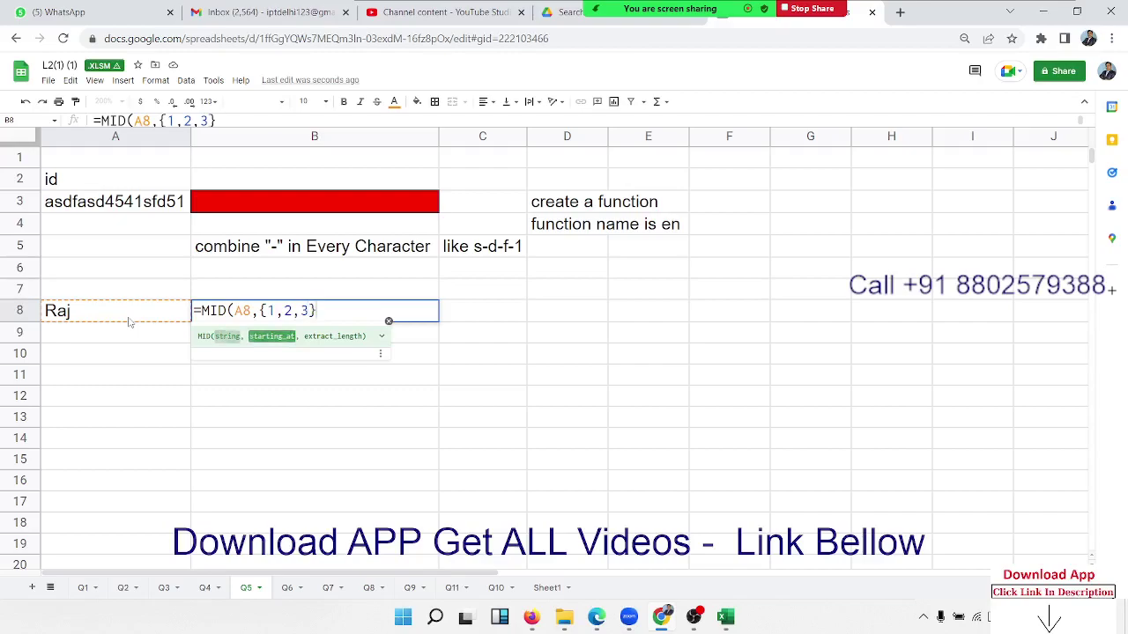
{"action": "type", "text": ",1"}
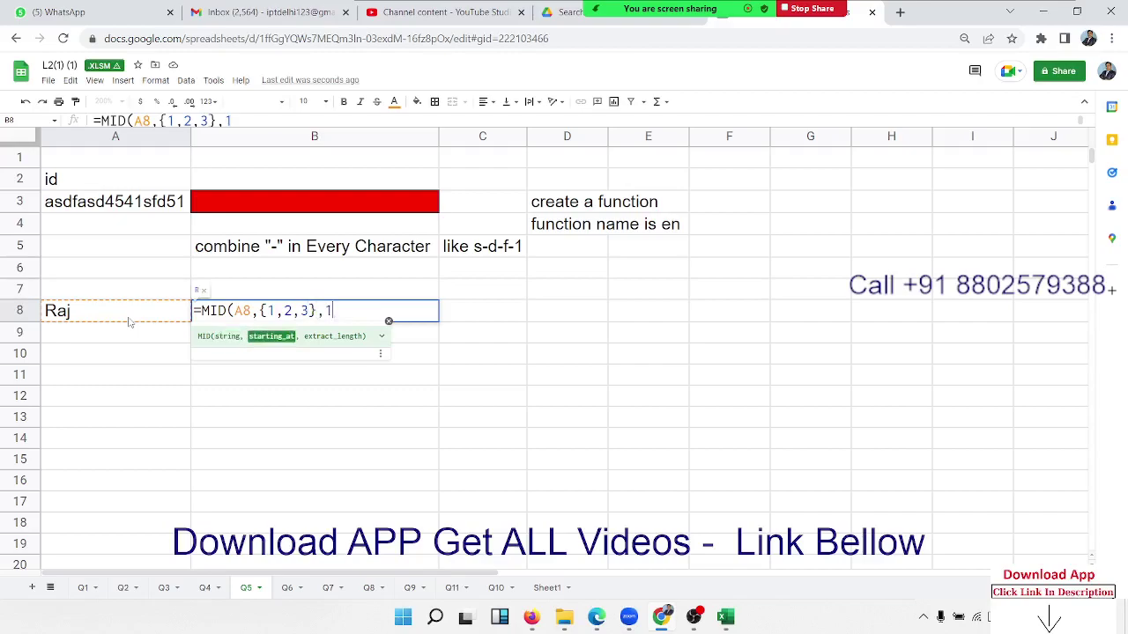
{"action": "key", "text": "Return"}
{"action": "key", "text": "Up"}
{"action": "key", "text": "Right"}
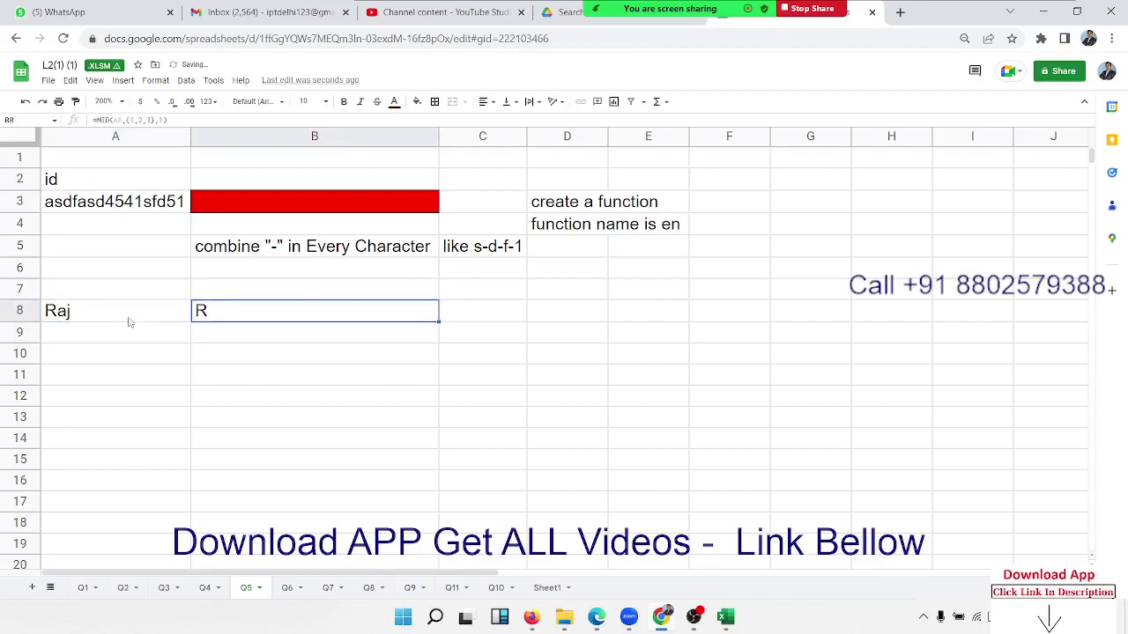
{"action": "double_click", "coordinate": [238, 314]}
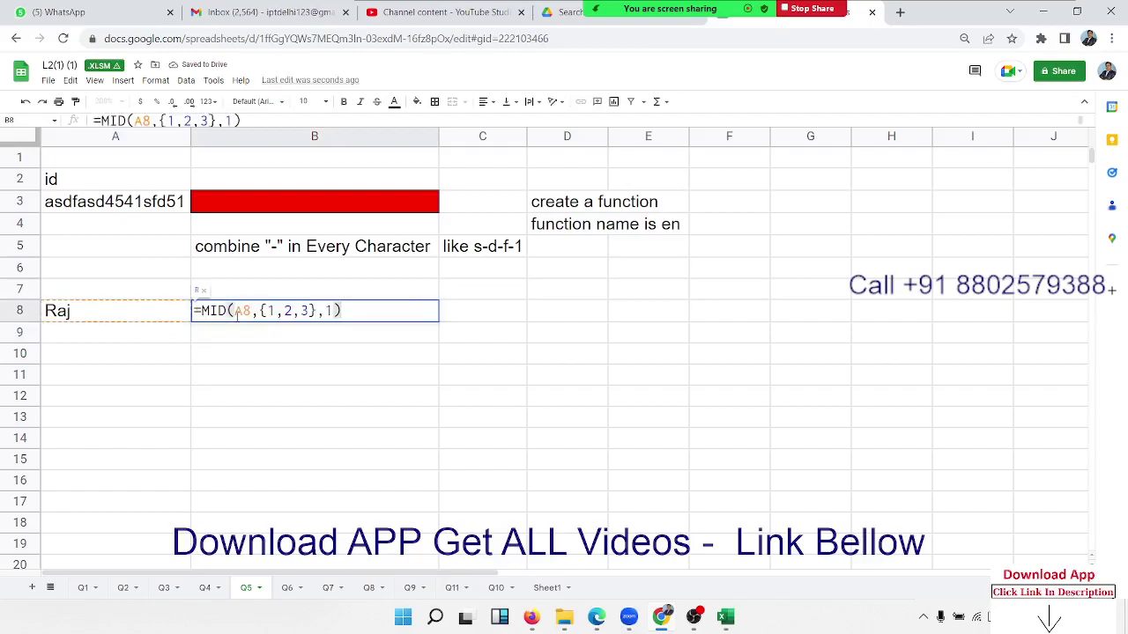
{"action": "key", "text": "ctrl+shift+Return"}
{"action": "key", "text": "Return"}
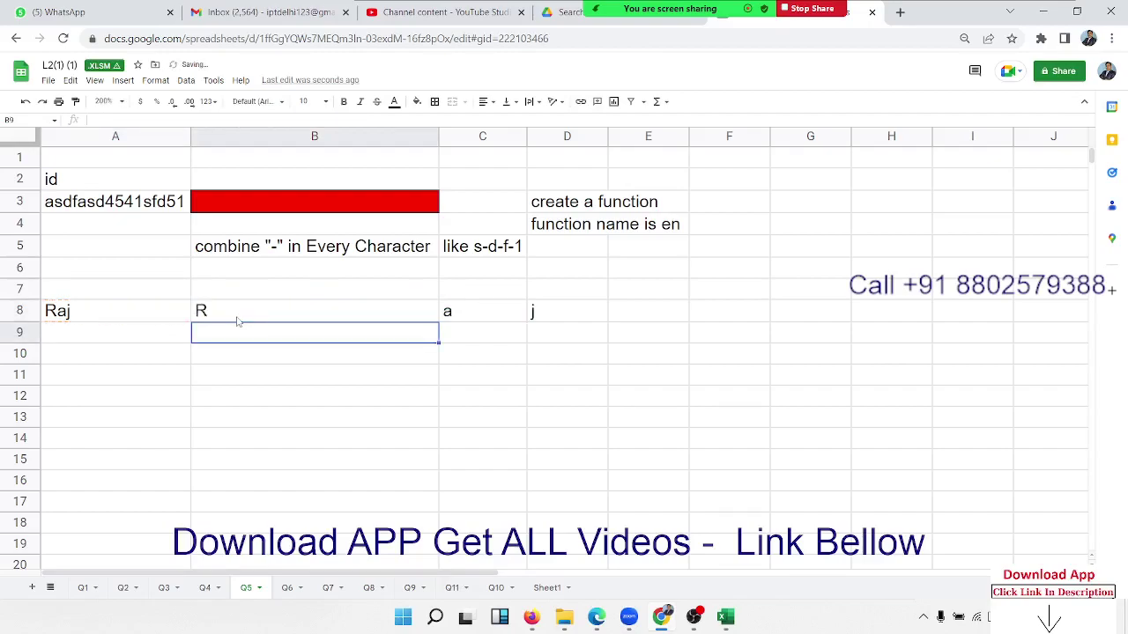
- In E8, join the letters with hyphens using =TEXTJOIN("-",true,B8:D8)
{"action": "key", "text": "Up"}
{"action": "key", "text": "Right"}
{"action": "key", "text": "Right"}
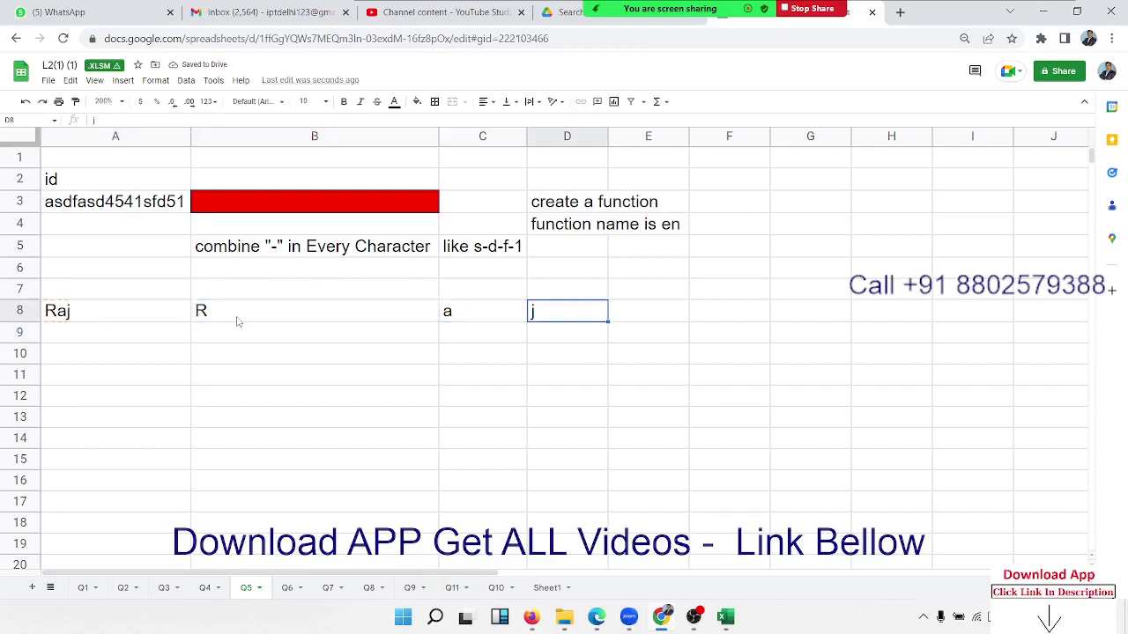
{"action": "key", "text": "Down"}
{"action": "key", "text": "Right"}
{"action": "key", "text": "Up"}
{"action": "type", "text": "="}
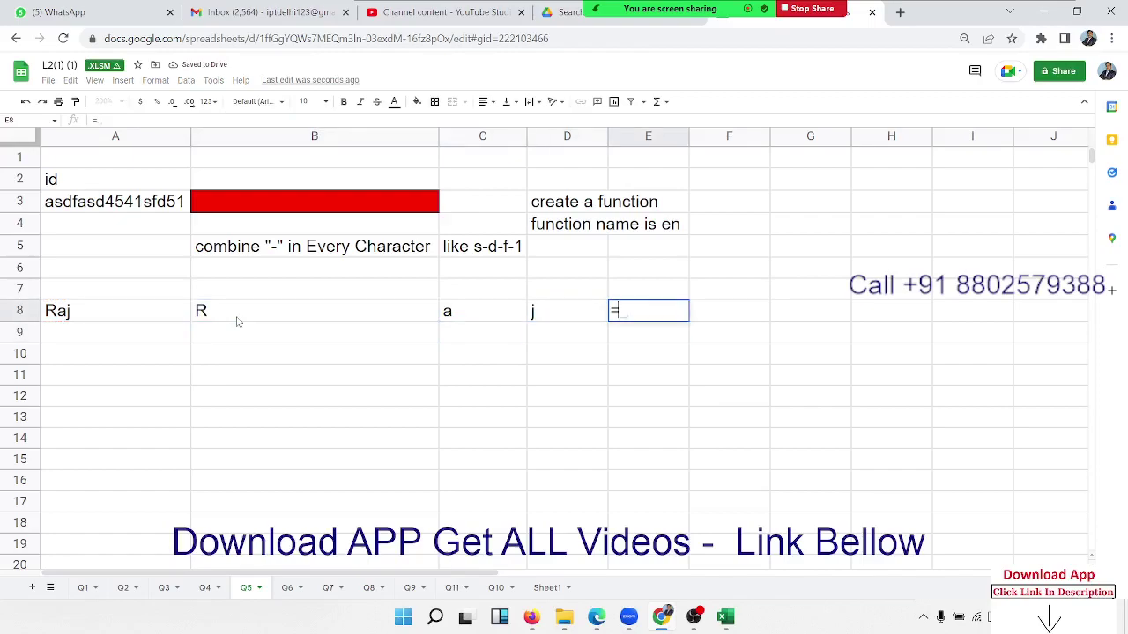
{"action": "type", "text": "te"}
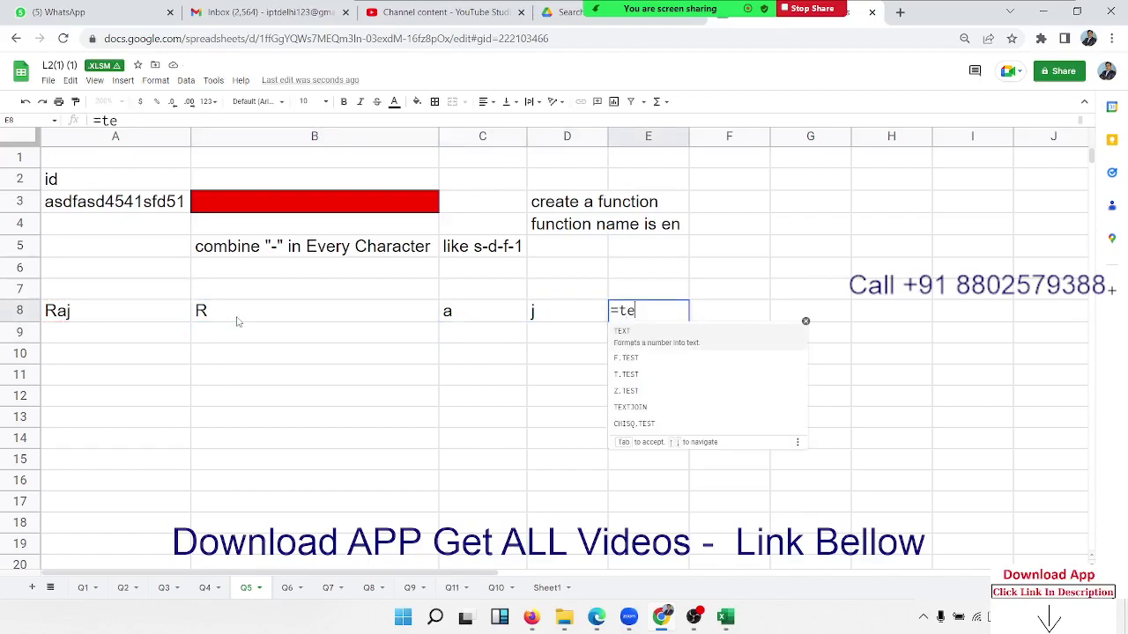
{"action": "type", "text": "x"}
{"action": "key", "text": "Down"}
{"action": "key", "text": "Tab"}
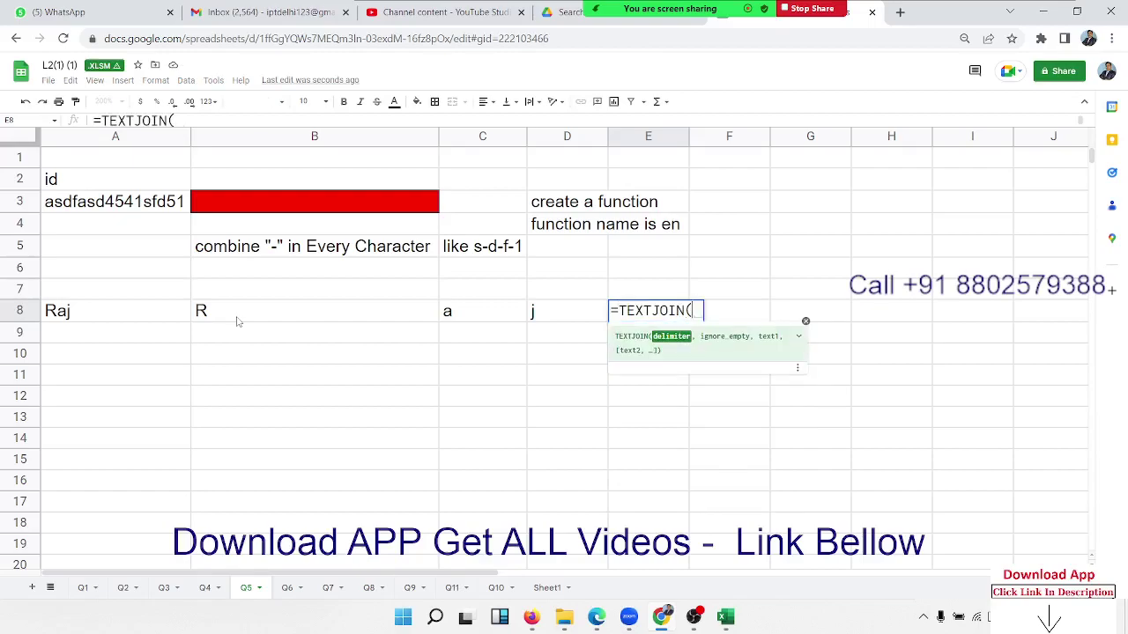
{"action": "type", "text": "\""}
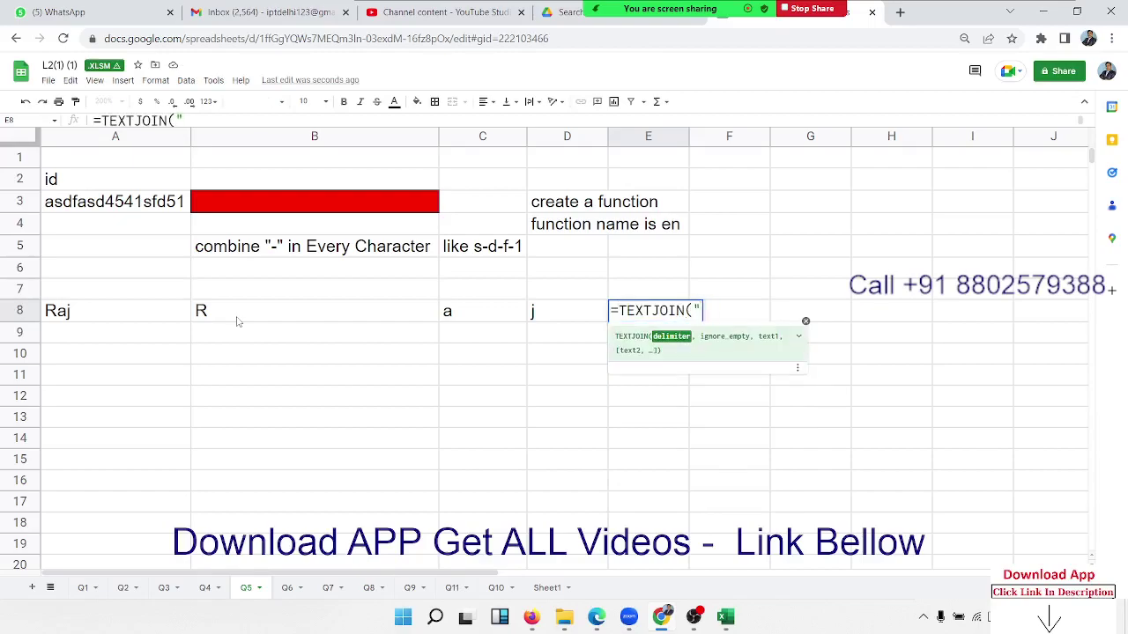
{"action": "type", "text": "-\","}
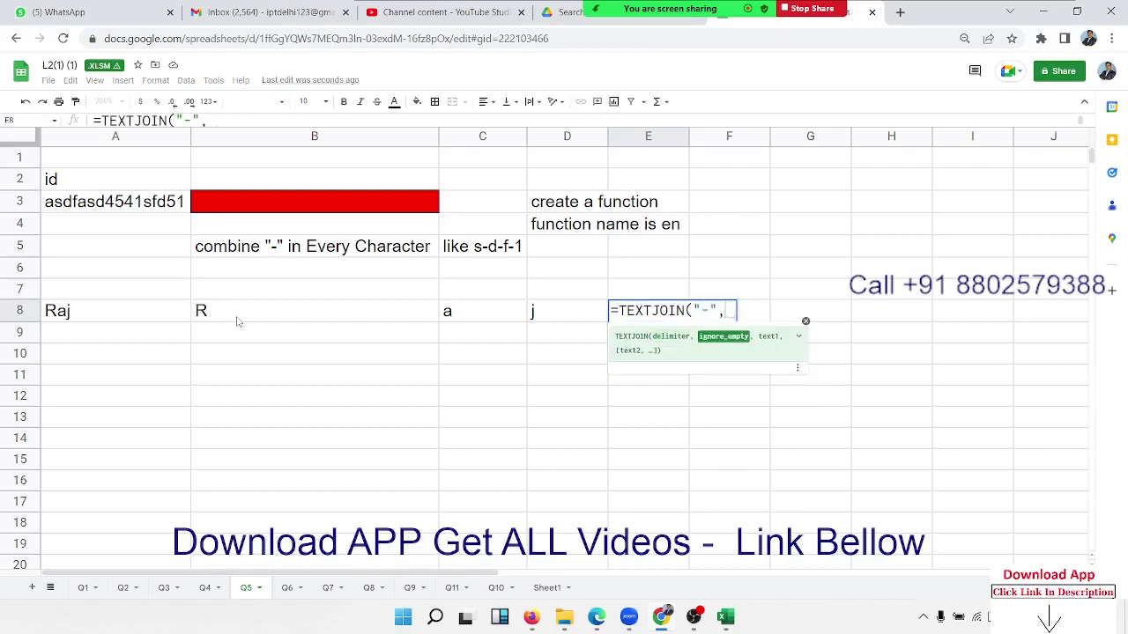
{"action": "type", "text": "t"}
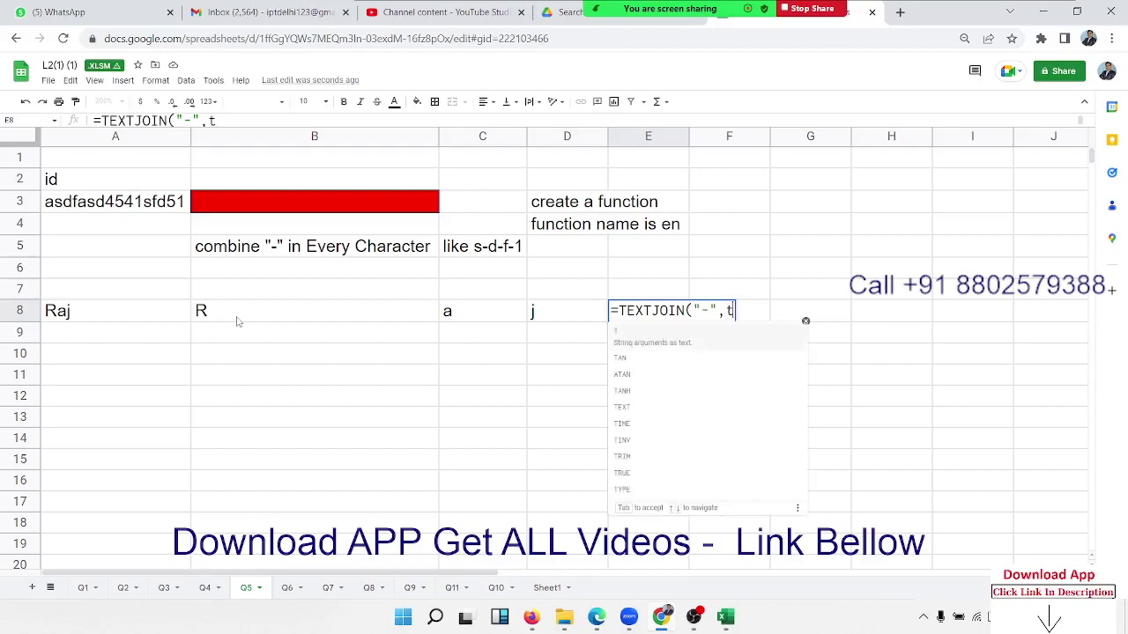
{"action": "type", "text": "rue,"}
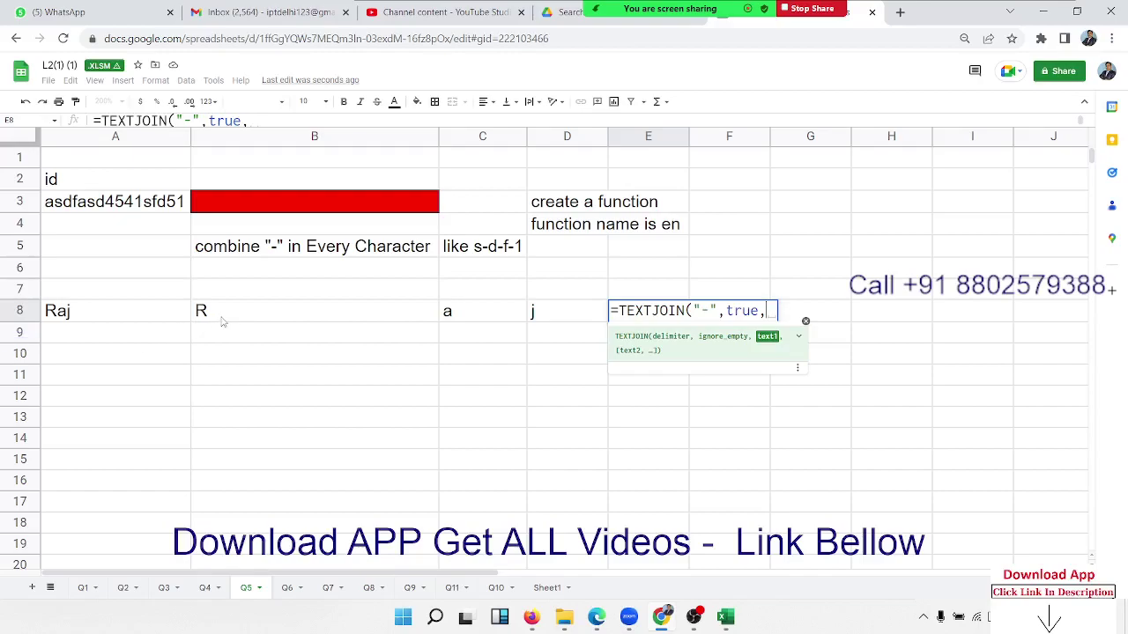
{"action": "left_click", "coordinate": [224, 321]}
{"action": "left_click_drag", "start_coordinate": [291, 321], "coordinate": [543, 310]}
{"action": "key", "text": "Return"}
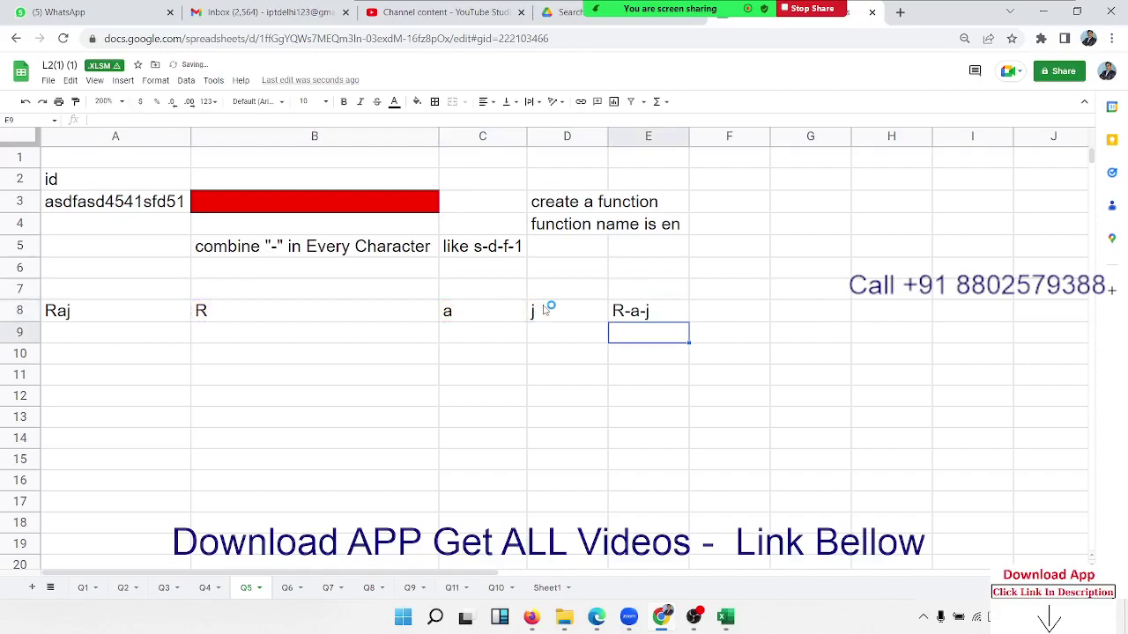
- Review the E8 join formula and row 8 back to the name in A8
{"action": "key", "text": "Up"}
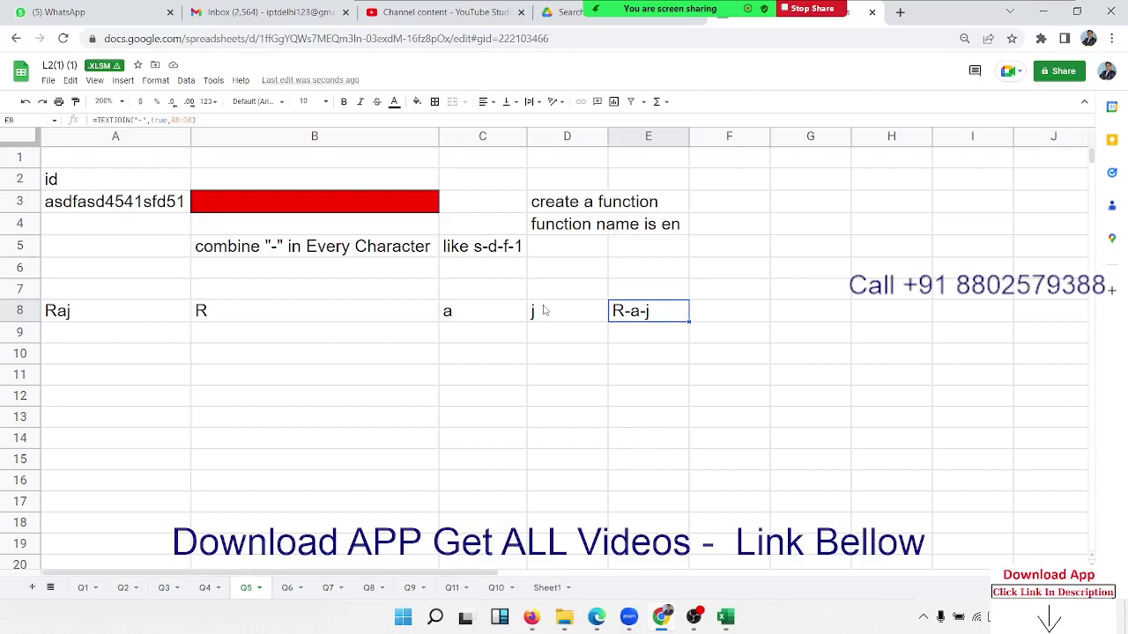
{"action": "key", "text": "Left"}
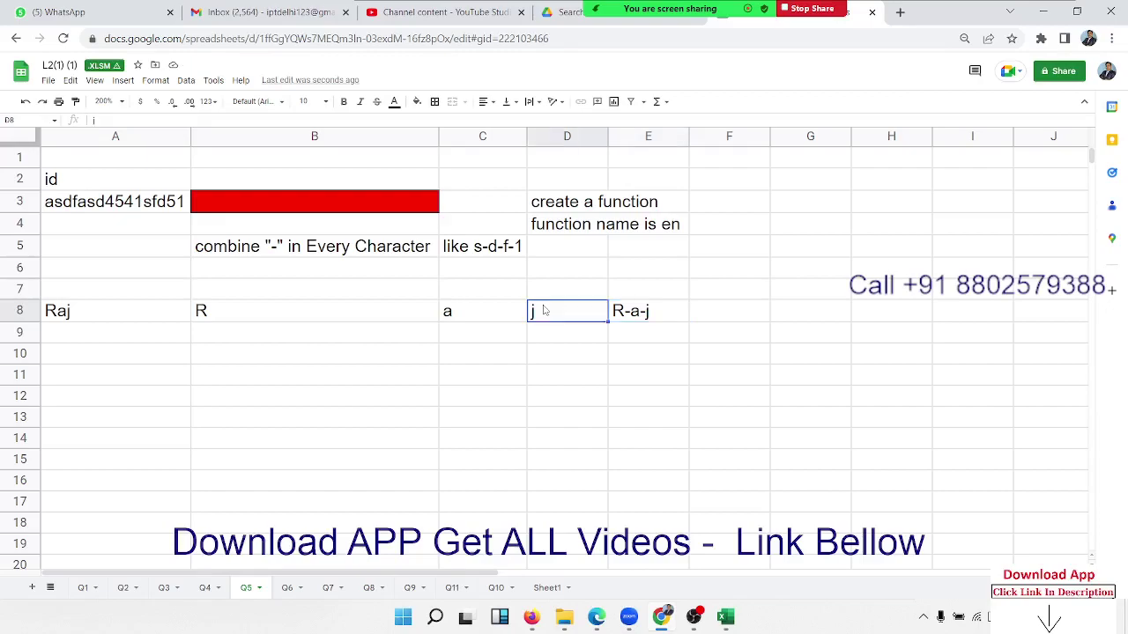
{"action": "key", "text": "Left"}
{"action": "key", "text": "Left"}
{"action": "key", "text": "Left"}
{"action": "key", "text": "Down"}
- Start a TEXTJOIN formula in B3 with a "-" delimiter and ignore_empty set to true
{"action": "key", "text": "Up"}
{"action": "key", "text": "Up"}
{"action": "key", "text": "Up"}
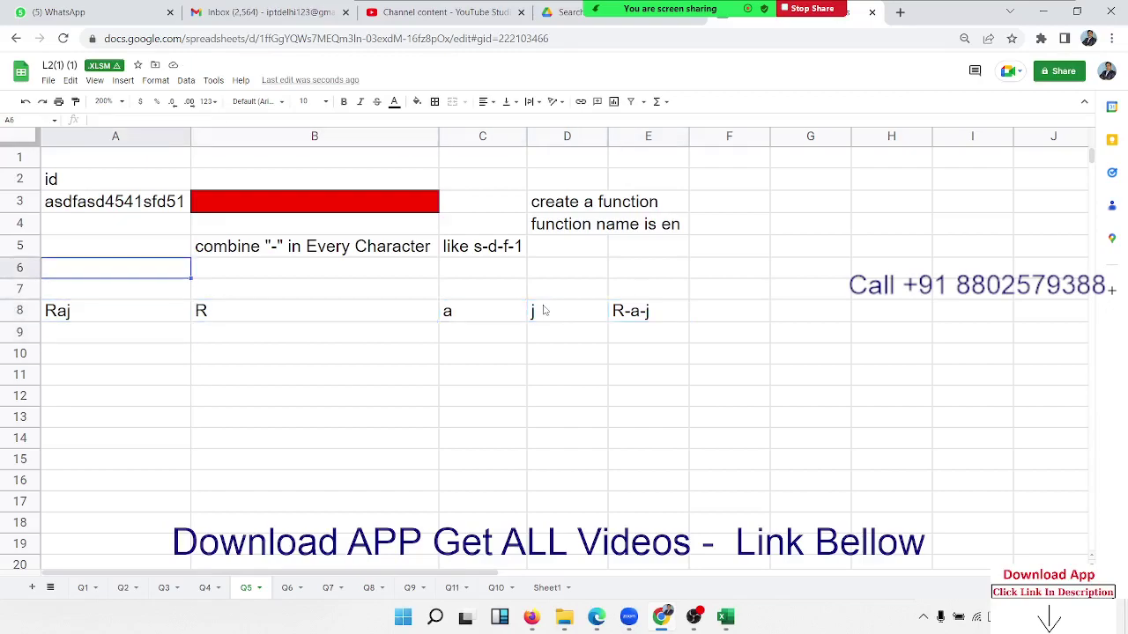
{"action": "key", "text": "Up"}
{"action": "key", "text": "Up"}
{"action": "key", "text": "Up"}
{"action": "key", "text": "Right"}
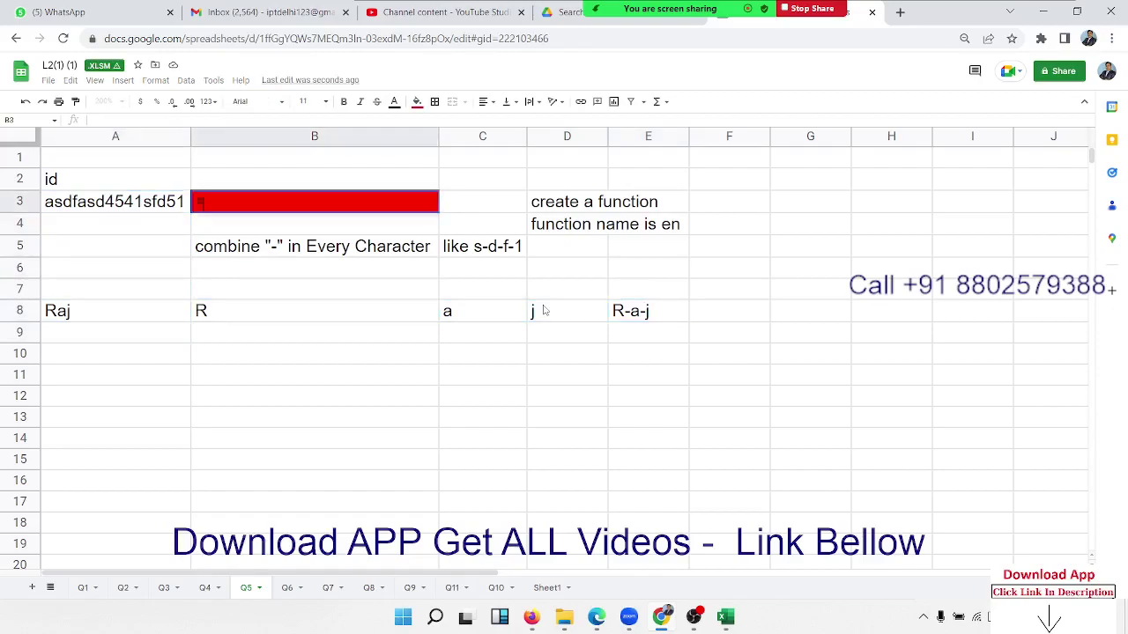
{"action": "type", "text": "="}
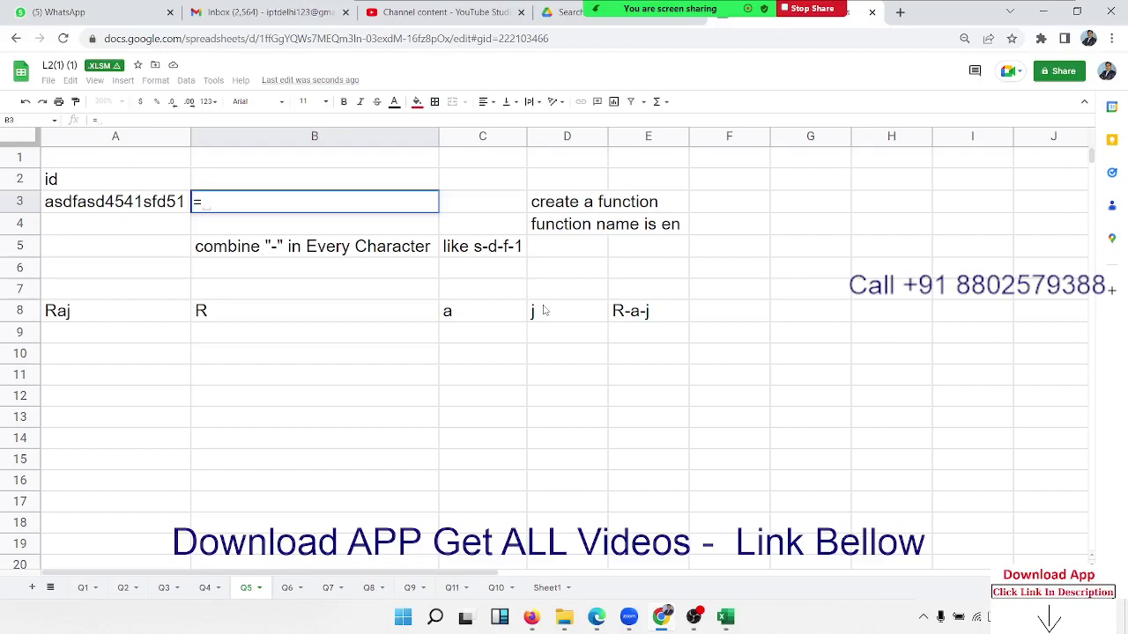
{"action": "type", "text": "te"}
{"action": "key", "text": "Down"}
{"action": "key", "text": "Down"}
{"action": "key", "text": "Down"}
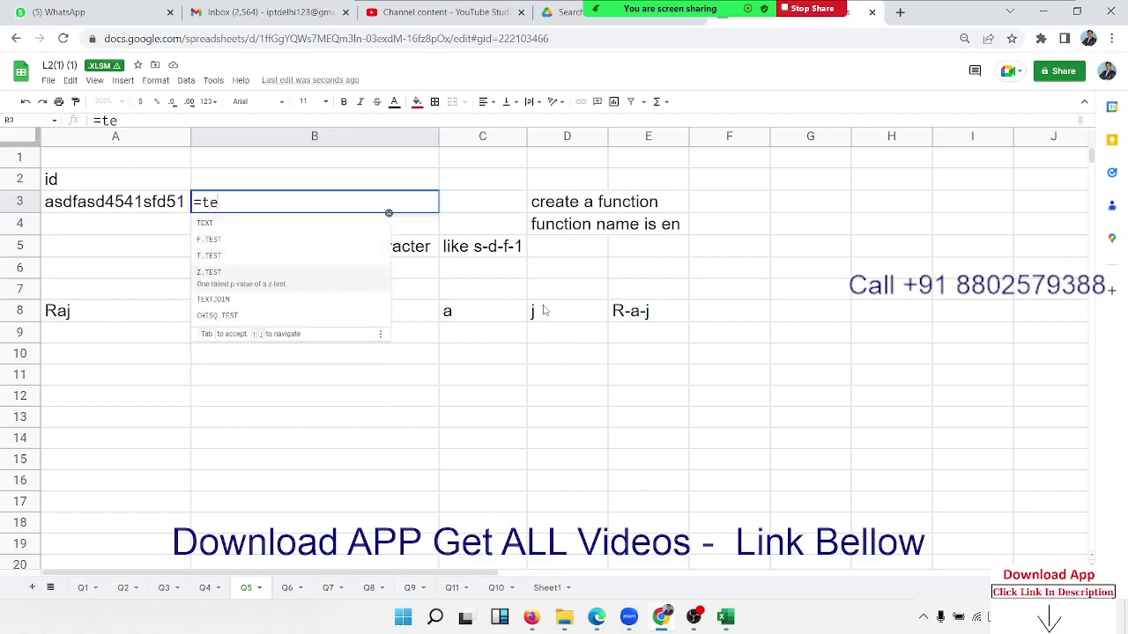
{"action": "key", "text": "Down"}
{"action": "key", "text": "Tab"}
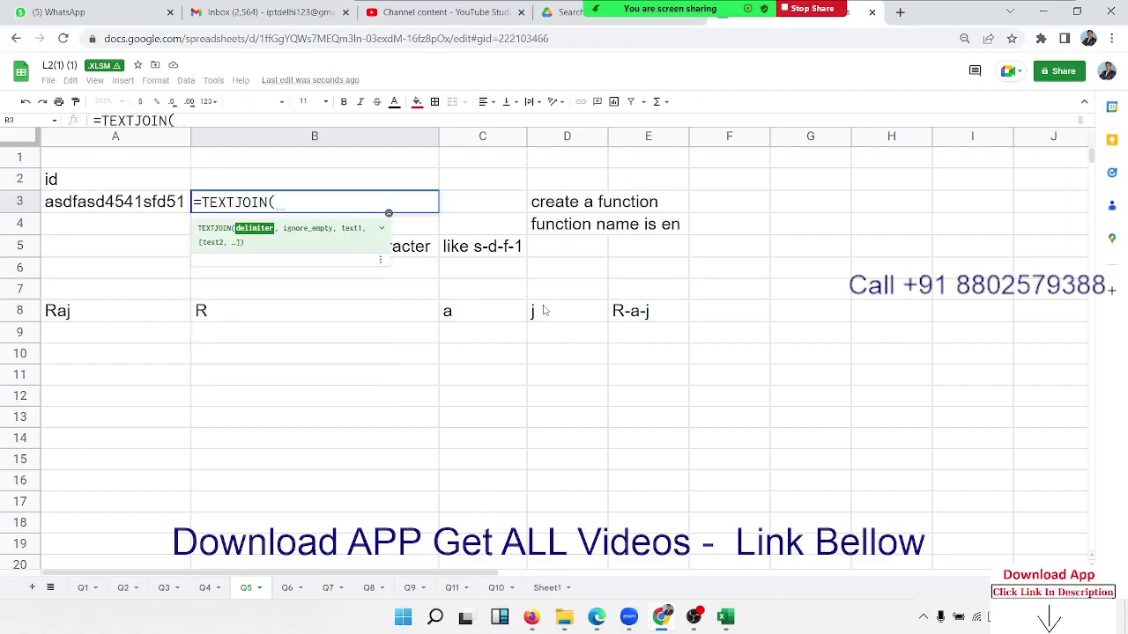
{"action": "type", "text": "\",\""}
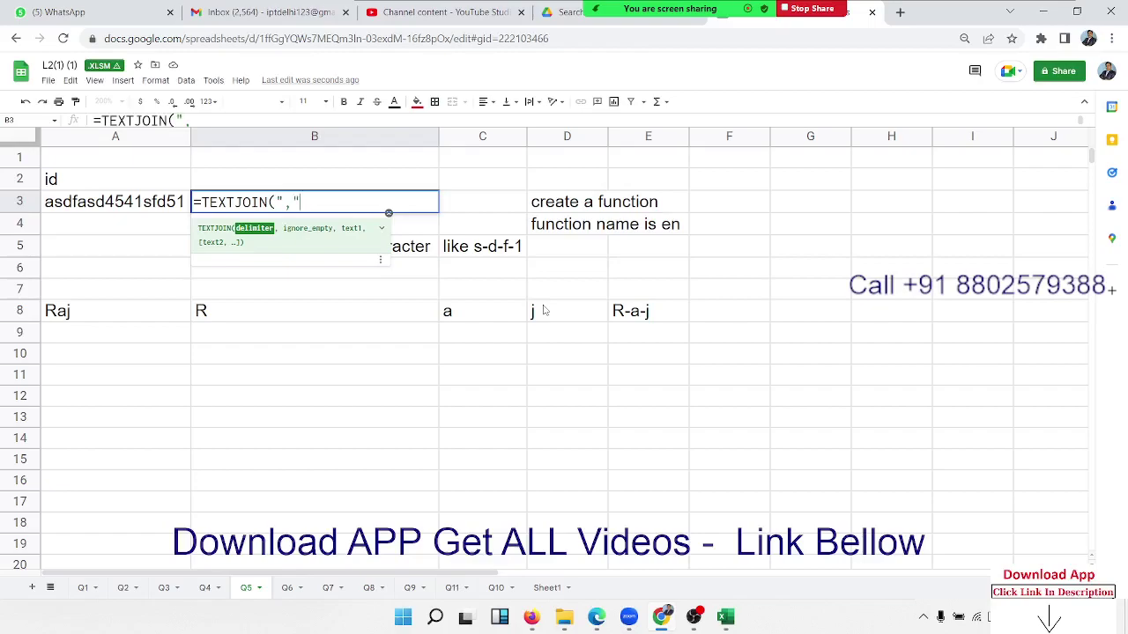
{"action": "type", "text": ","}
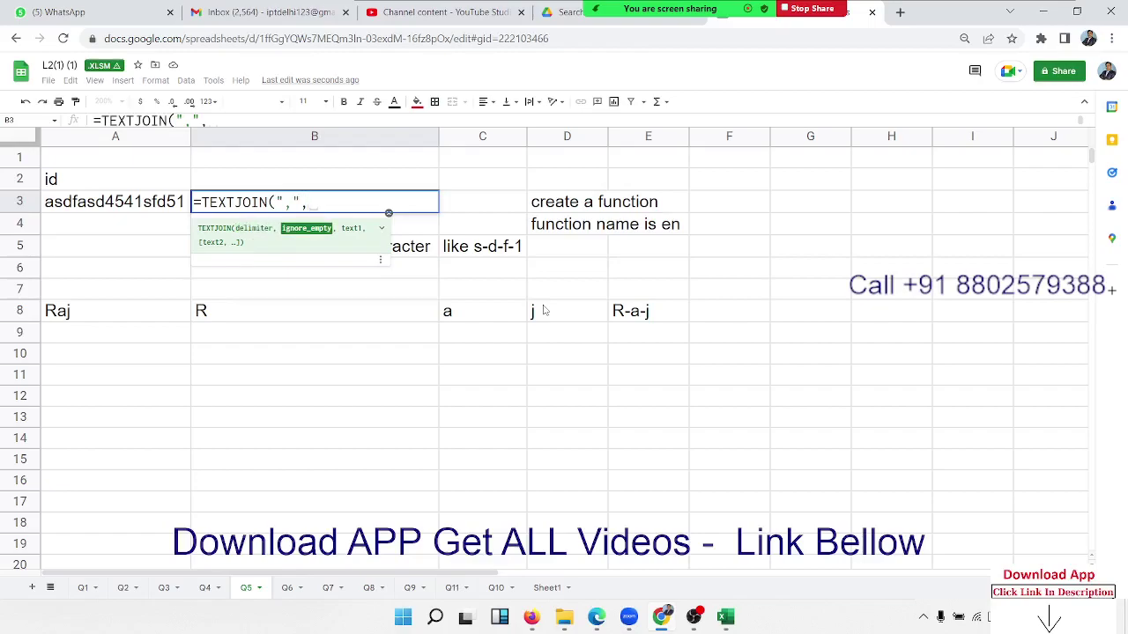
{"action": "type", "text": "tru"}
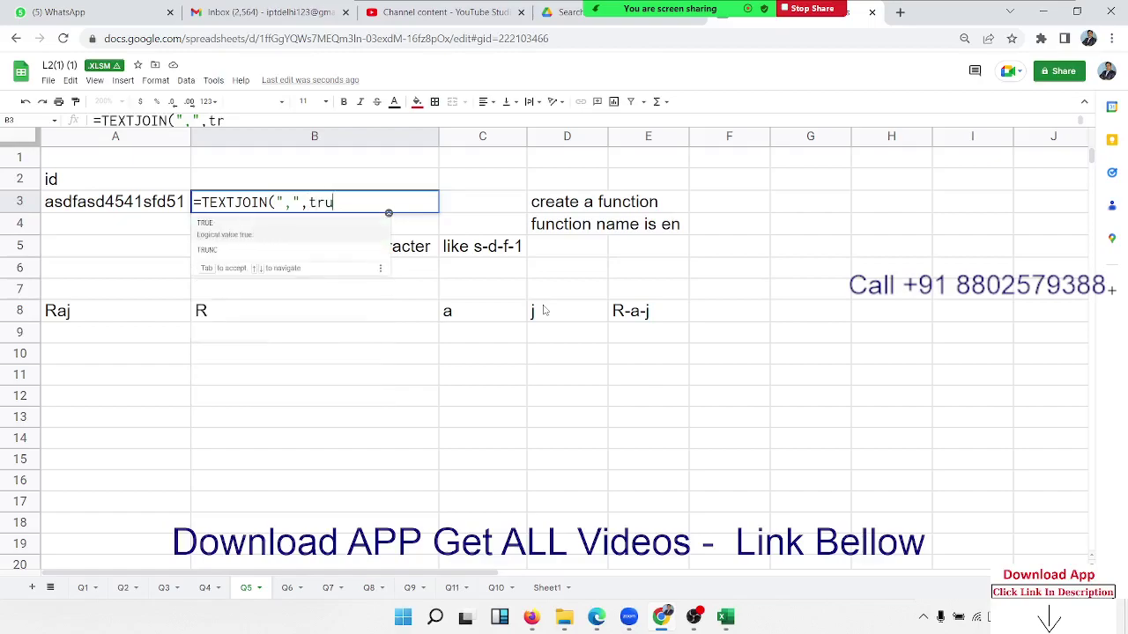
{"action": "type", "text": "e"}
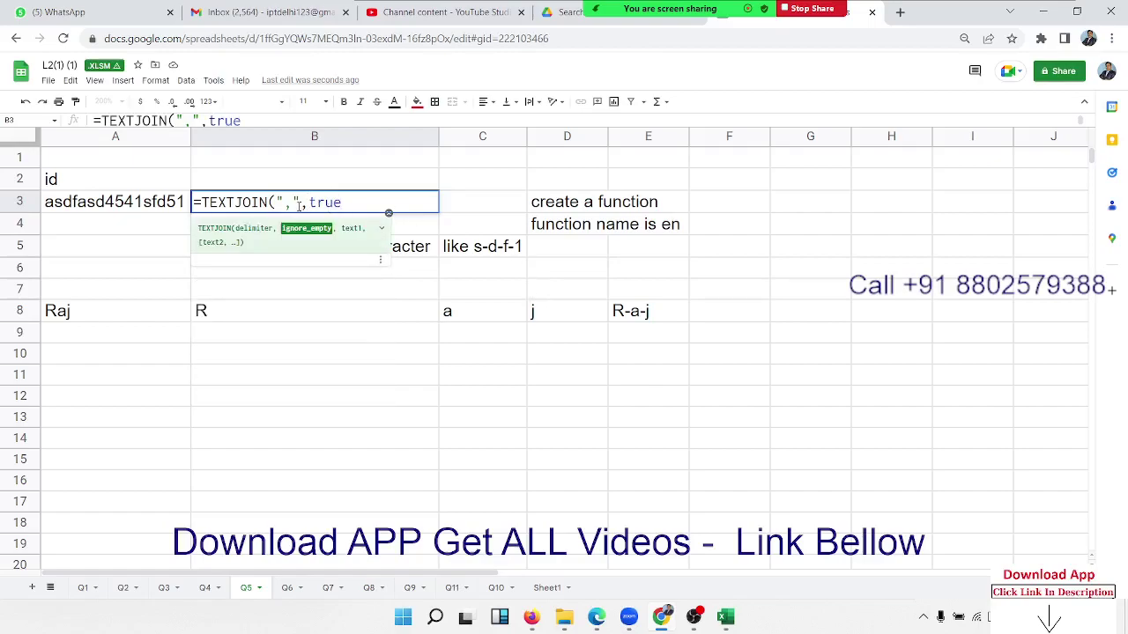
{"action": "left_click", "coordinate": [294, 202]}
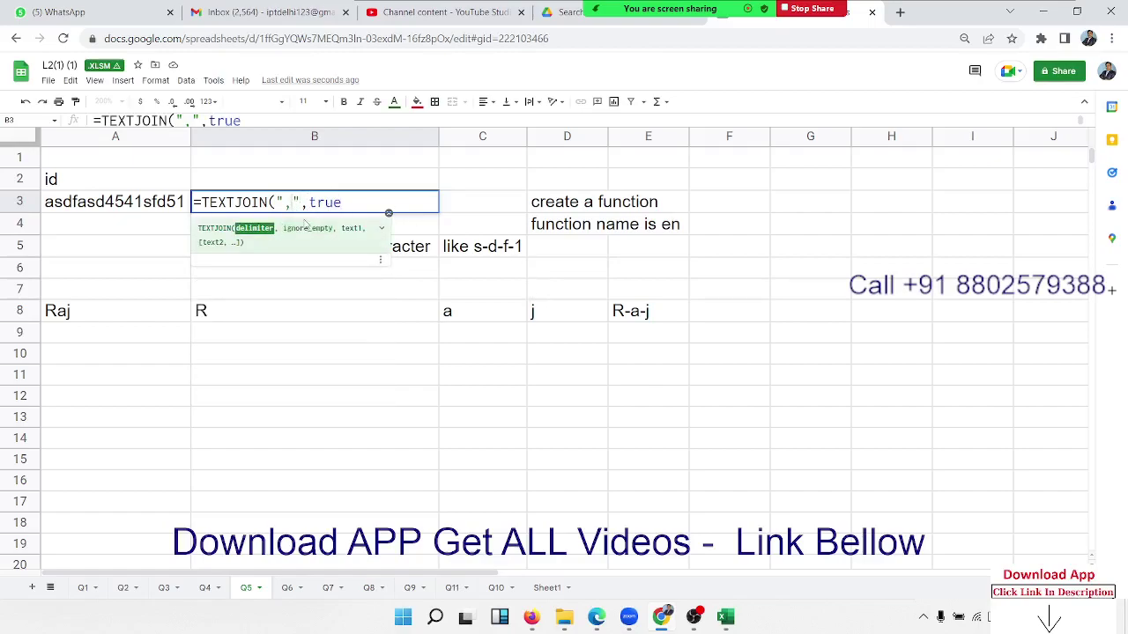
{"action": "key", "text": "BackSpace"}
{"action": "type", "text": "-"}
- Complete it with MID(A3,SEQUENCE(LEN(A3),1,1,1),1), wrapped in ArrayFormula
{"action": "left_click", "coordinate": [370, 209]}
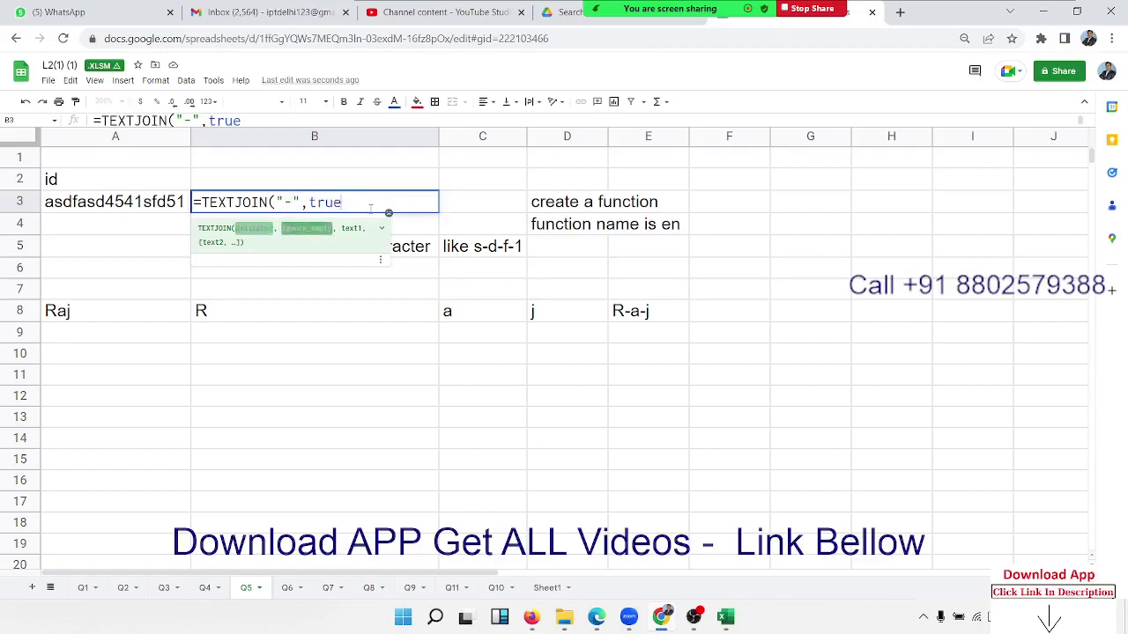
{"action": "type", "text": ","}
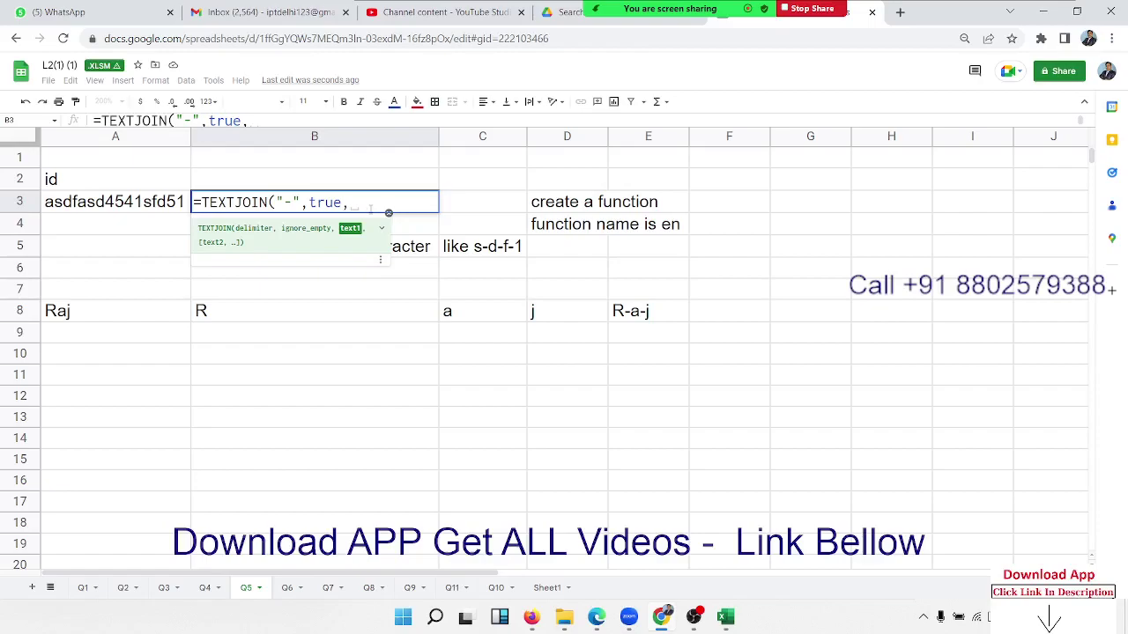
{"action": "type", "text": "mid"}
{"action": "key", "text": "Tab"}
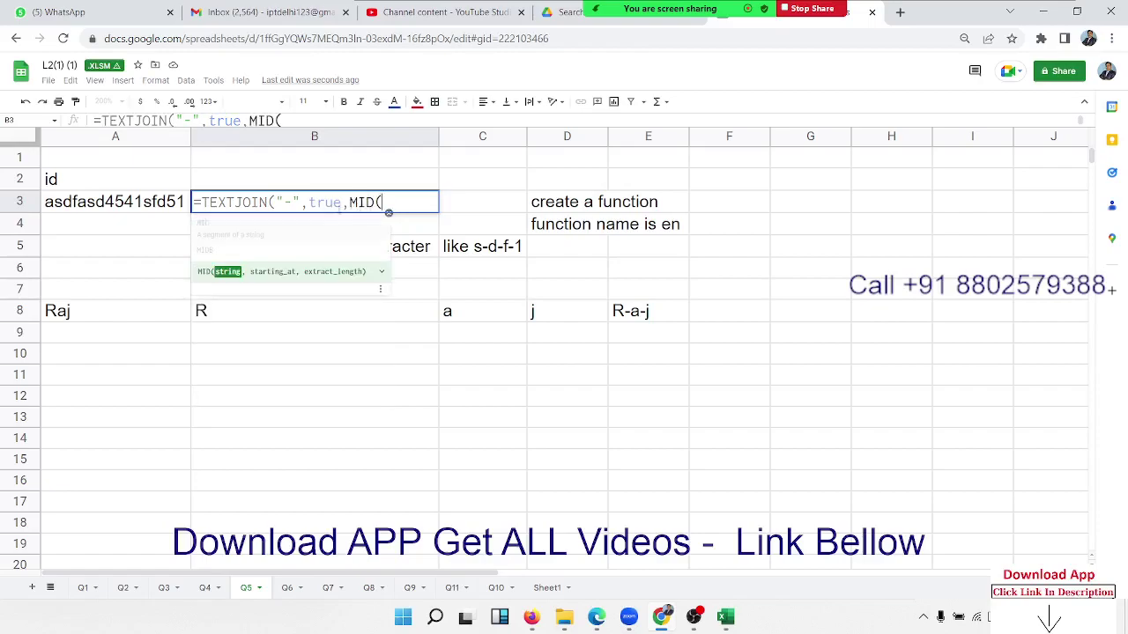
{"action": "left_click", "coordinate": [127, 209]}
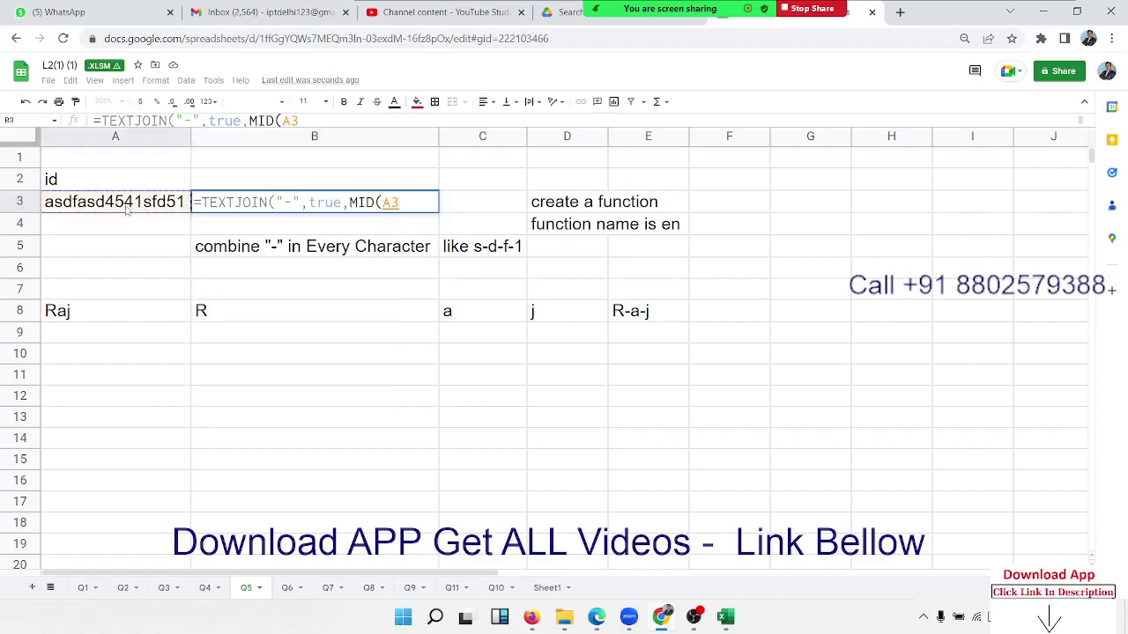
{"action": "type", "text": ","}
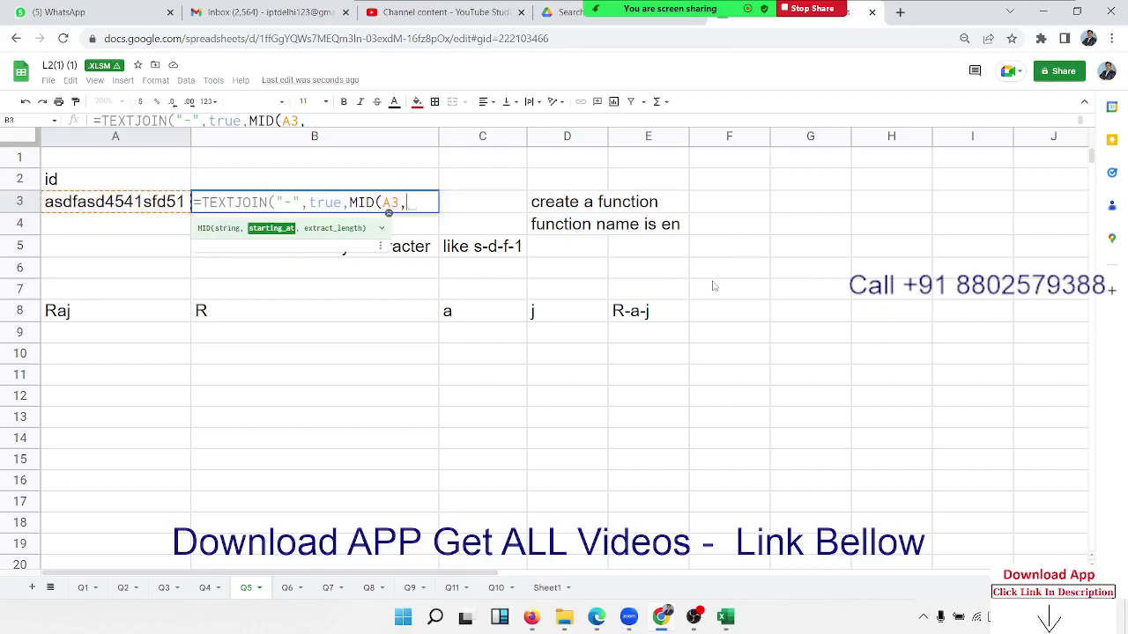
{"action": "type", "text": "seq"}
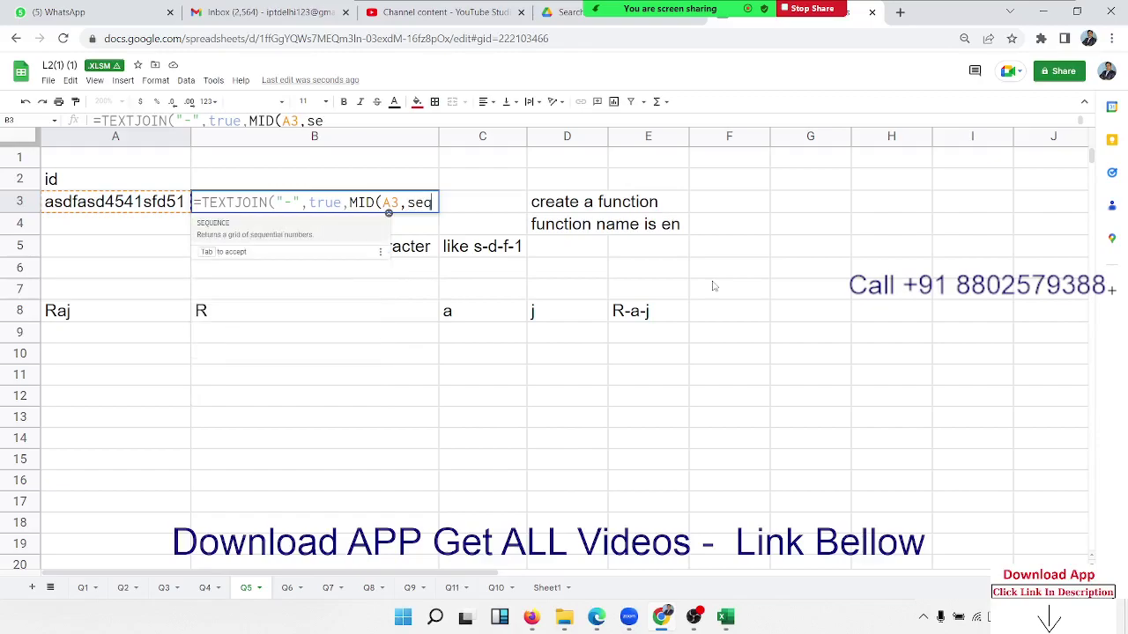
{"action": "key", "text": "Tab"}
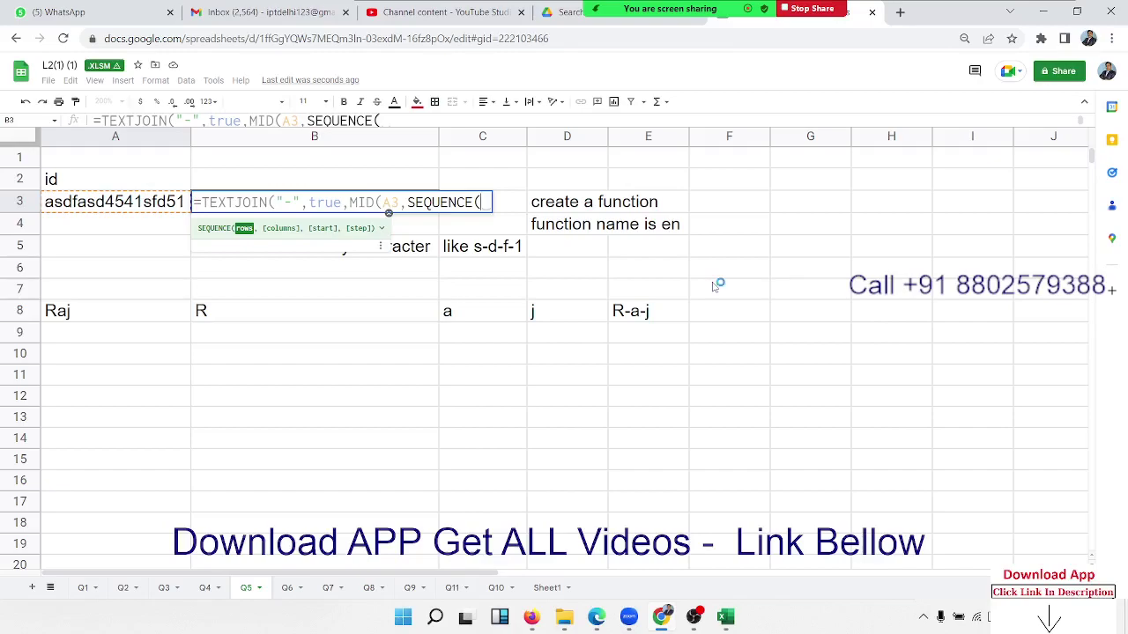
{"action": "type", "text": "len("}
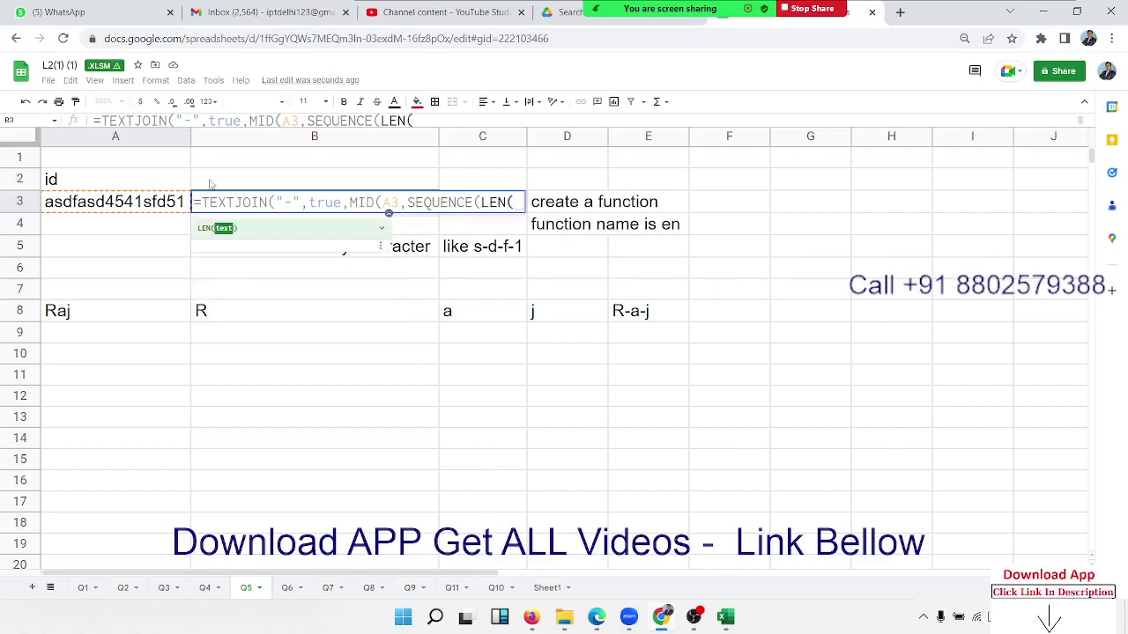
{"action": "left_click", "coordinate": [126, 203]}
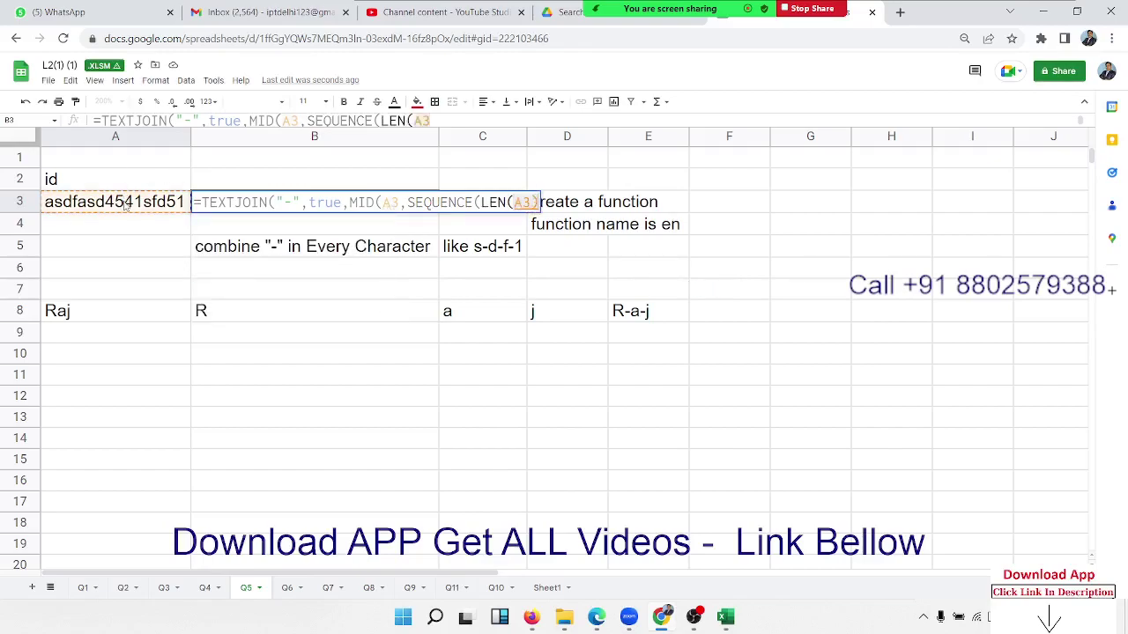
{"action": "type", "text": "),1,"}
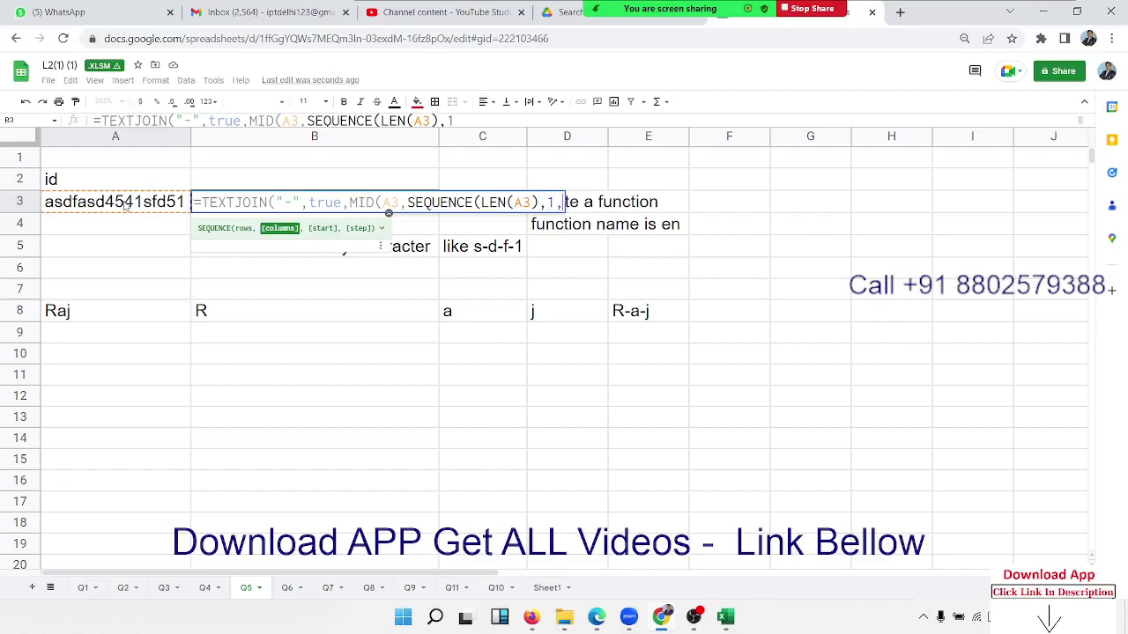
{"action": "type", "text": "1,1"}
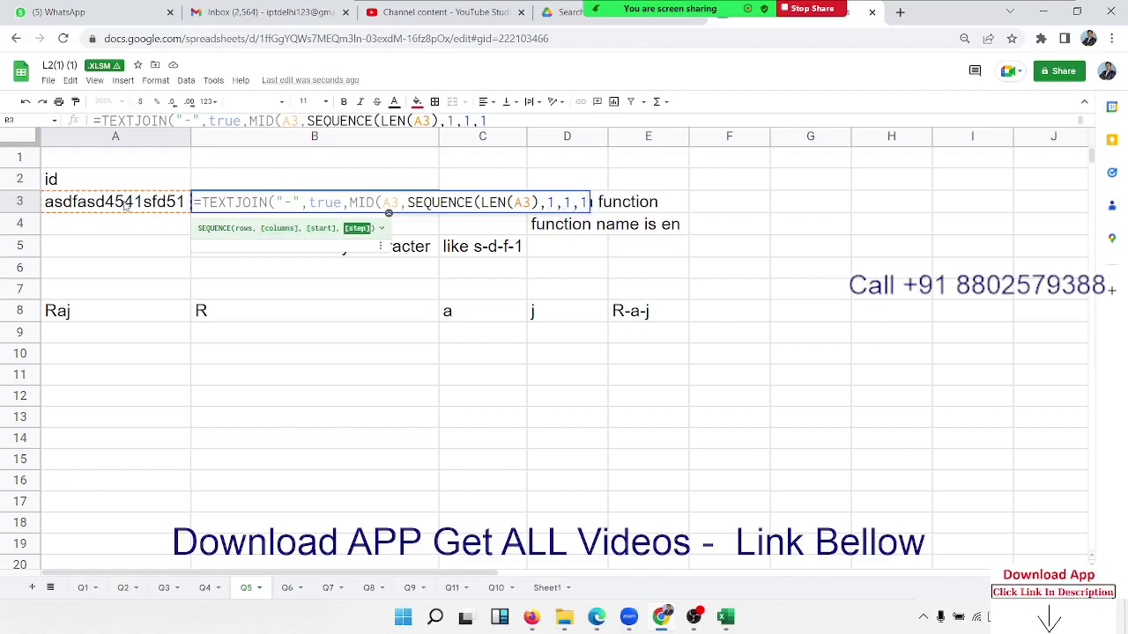
{"action": "type", "text": ")"}
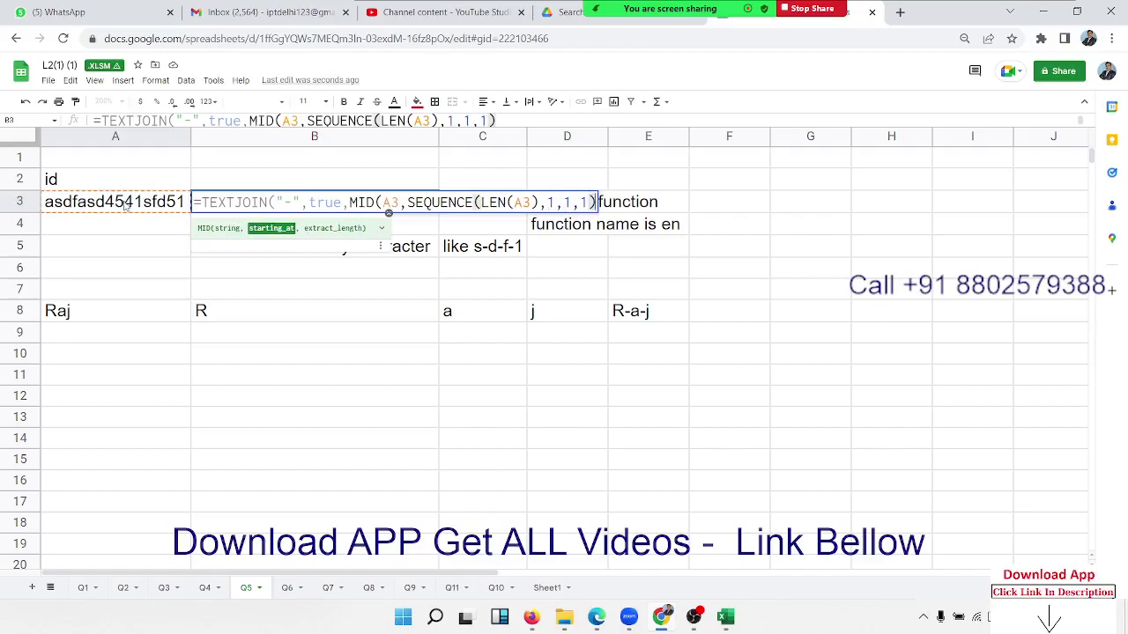
{"action": "type", "text": ",1"}
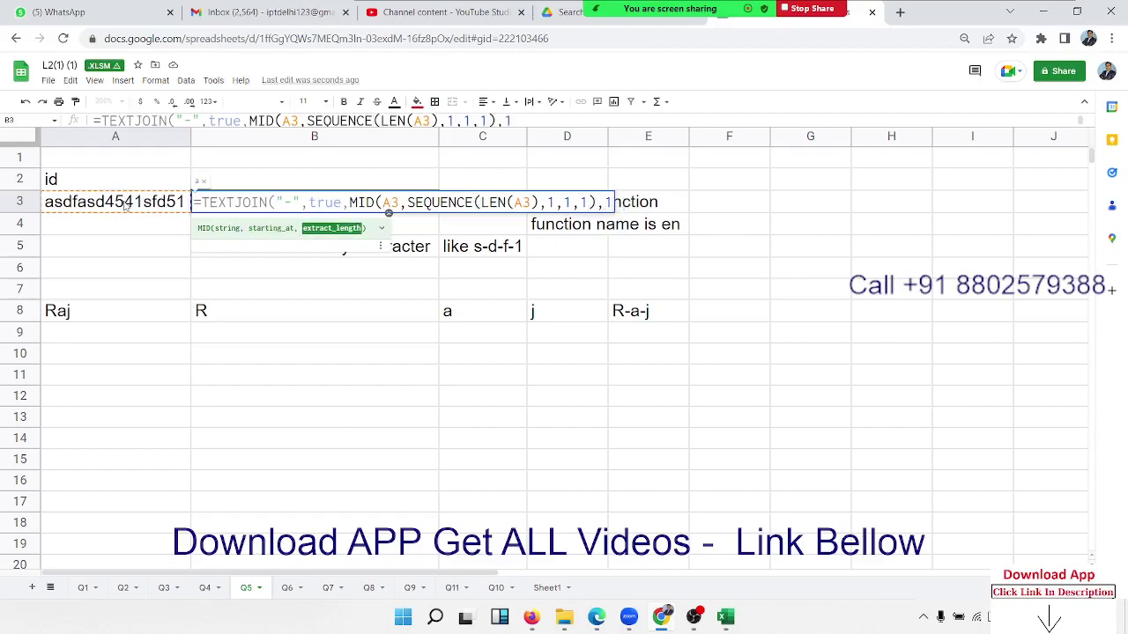
{"action": "type", "text": ")"}
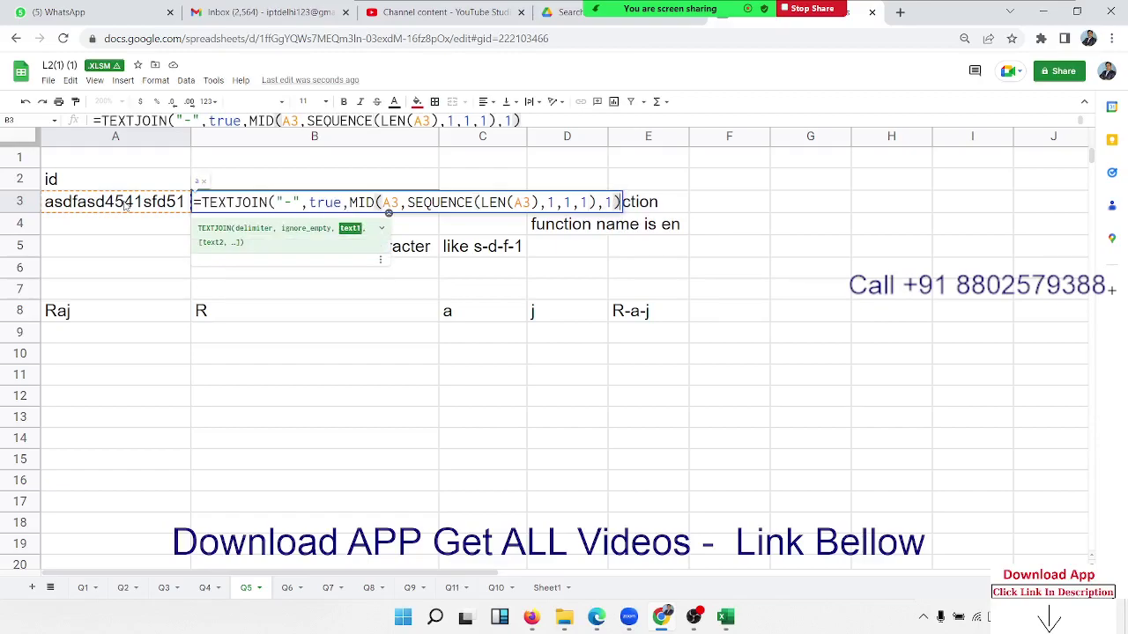
{"action": "type", "text": ")"}
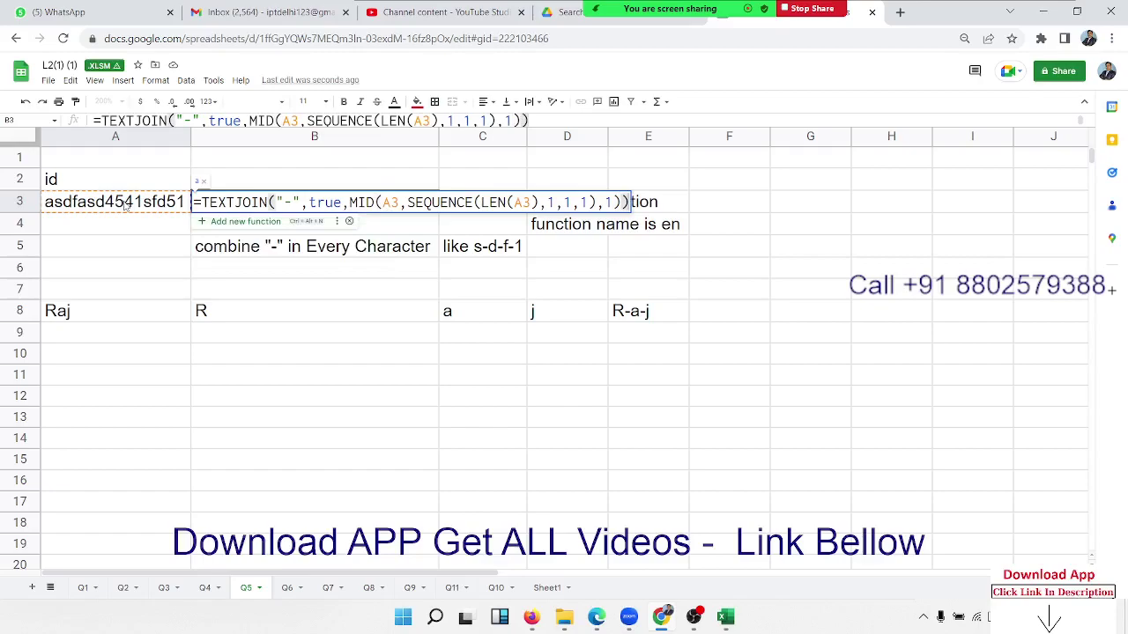
{"action": "key", "text": "ctrl+shift+Return"}
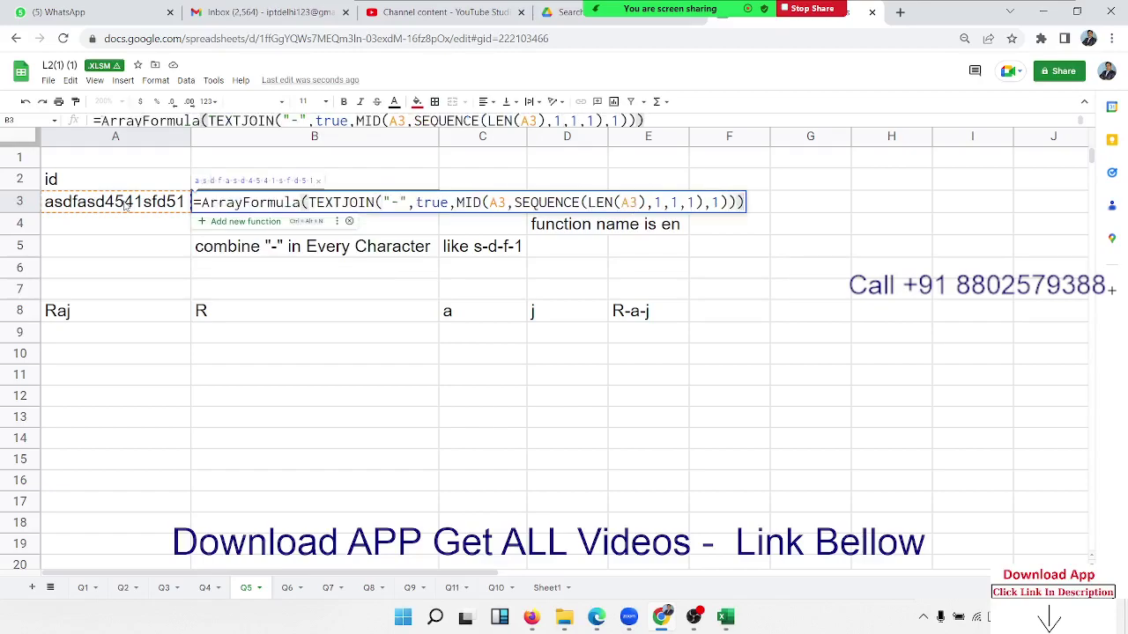
{"action": "key", "text": "Return"}
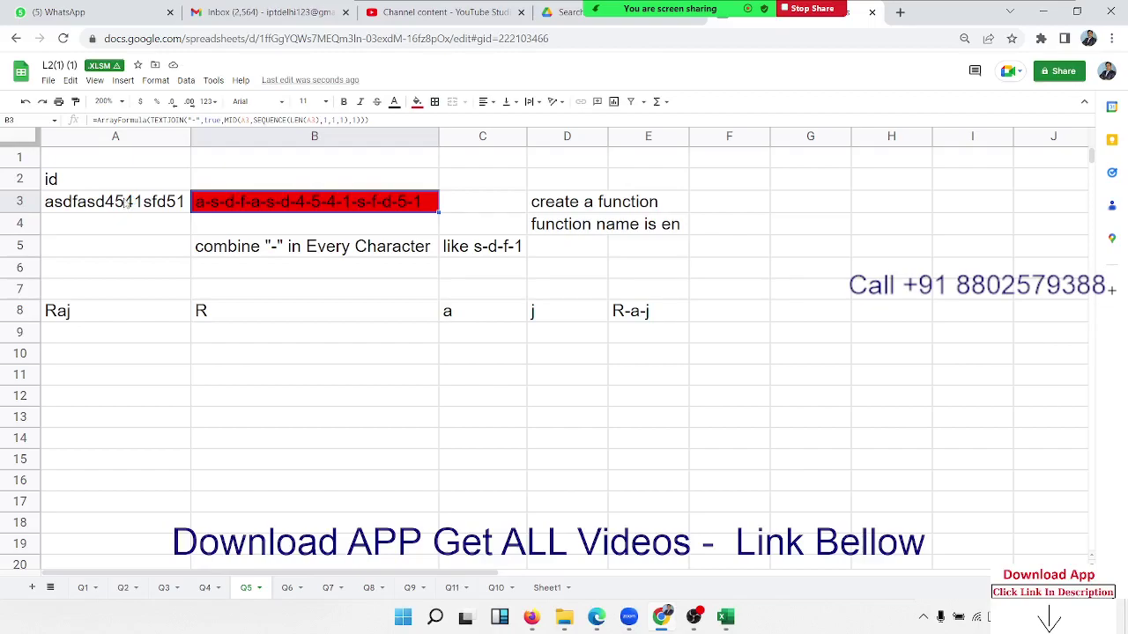
- Set General access to Anyone with the link as Viewer and copy the sharing link
{"action": "left_click", "coordinate": [1060, 74]}
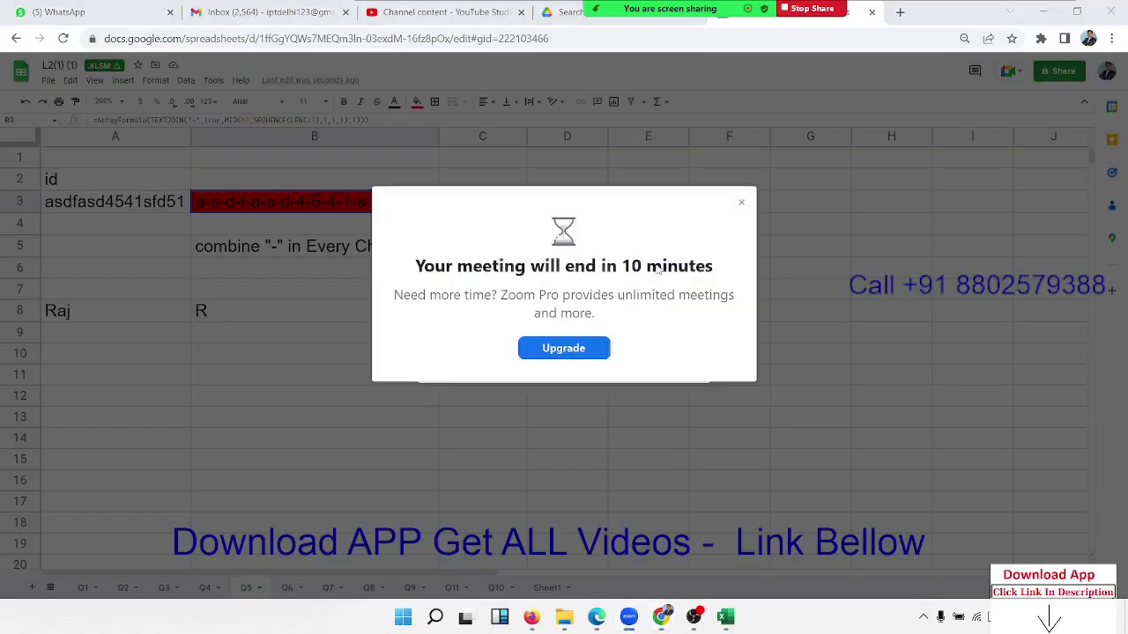
{"action": "left_click", "coordinate": [741, 202]}
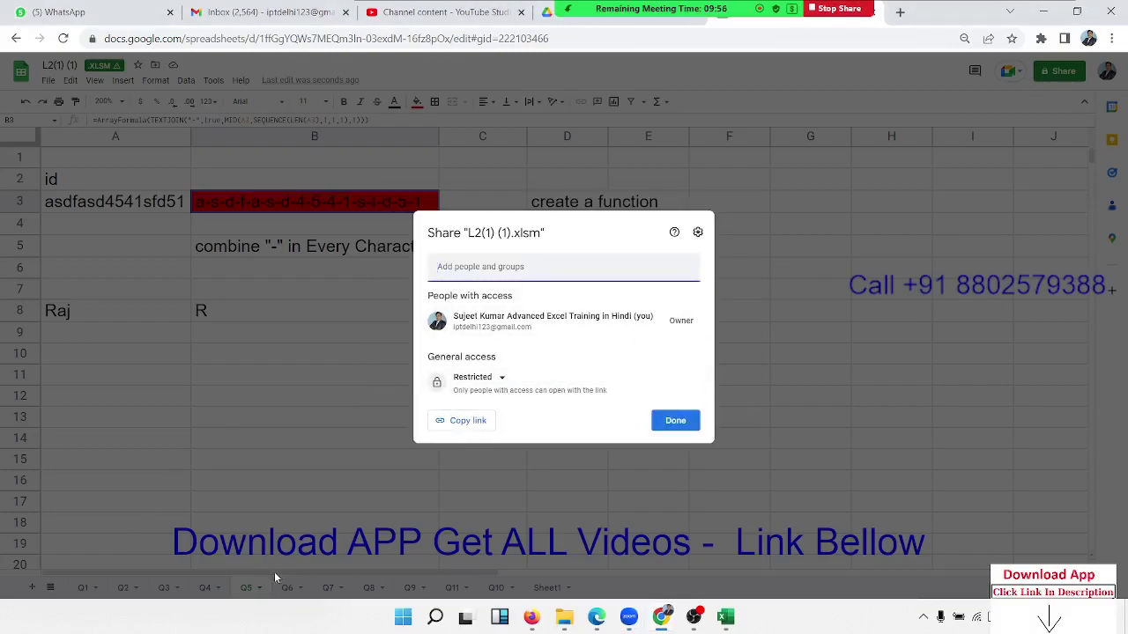
{"action": "left_click", "coordinate": [468, 385]}
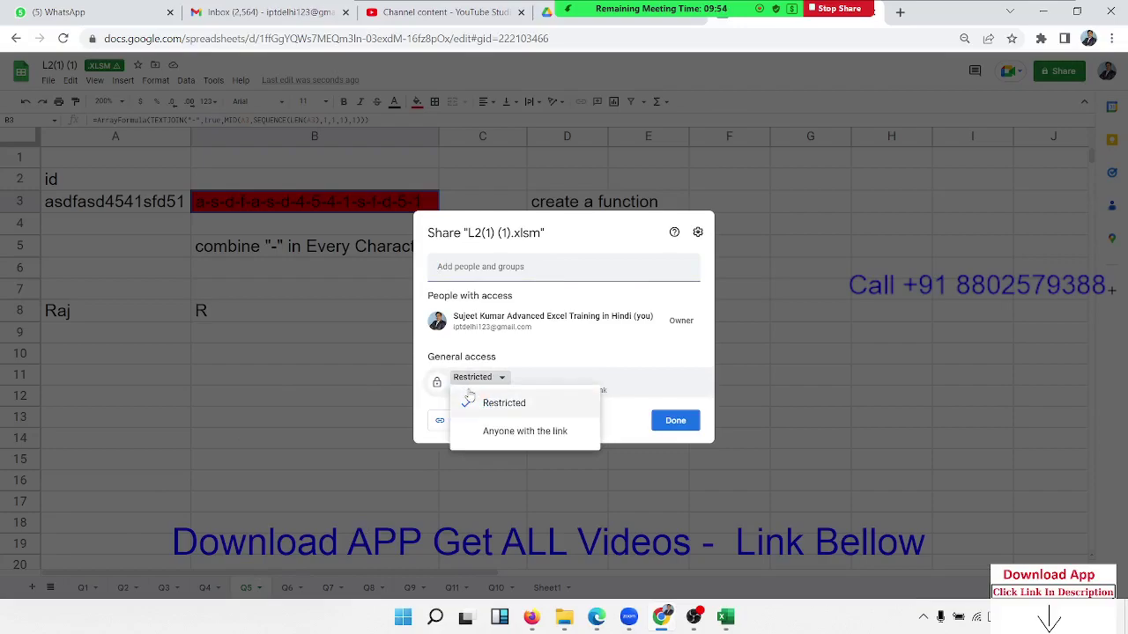
{"action": "left_click", "coordinate": [482, 431]}
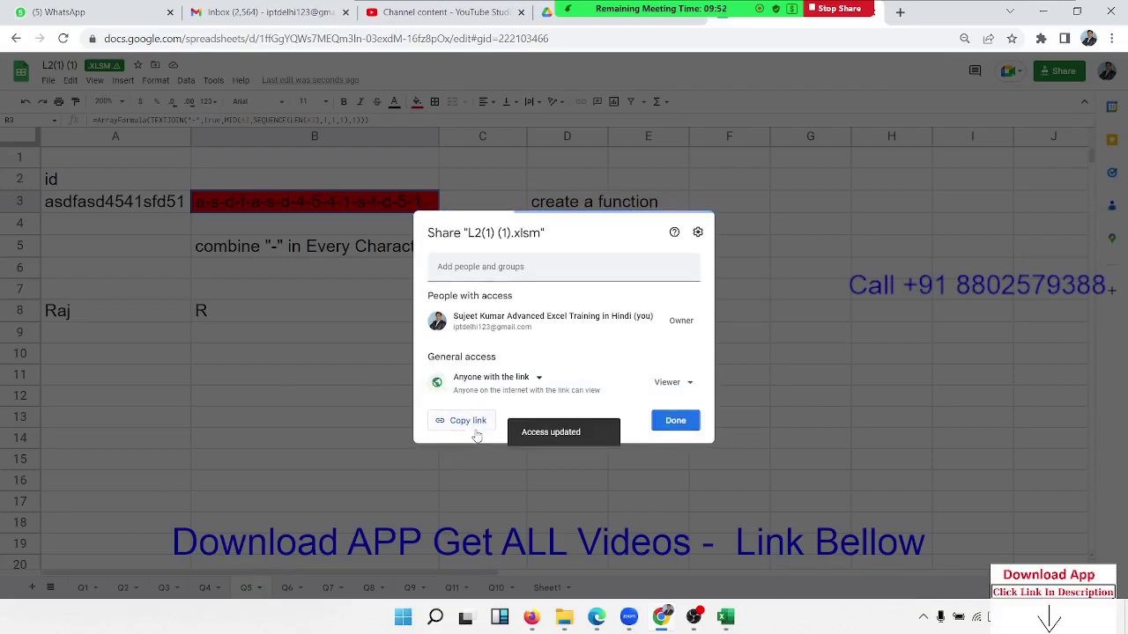
{"action": "left_click", "coordinate": [476, 427]}
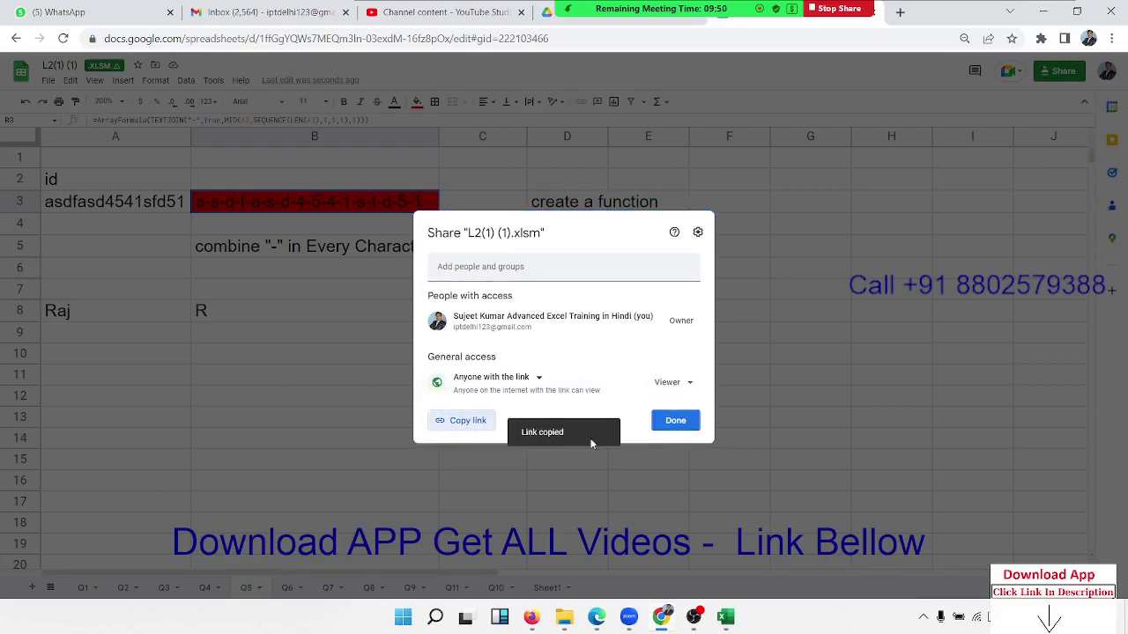
{"action": "left_click", "coordinate": [693, 426]}
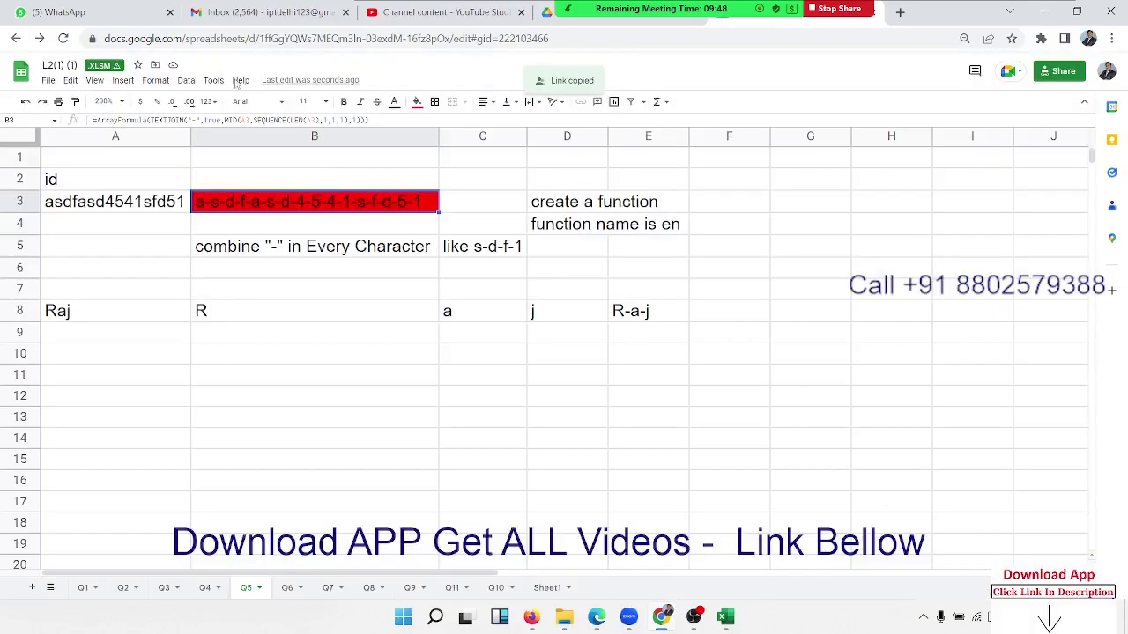
{"action": "left_click", "coordinate": [92, 13]}
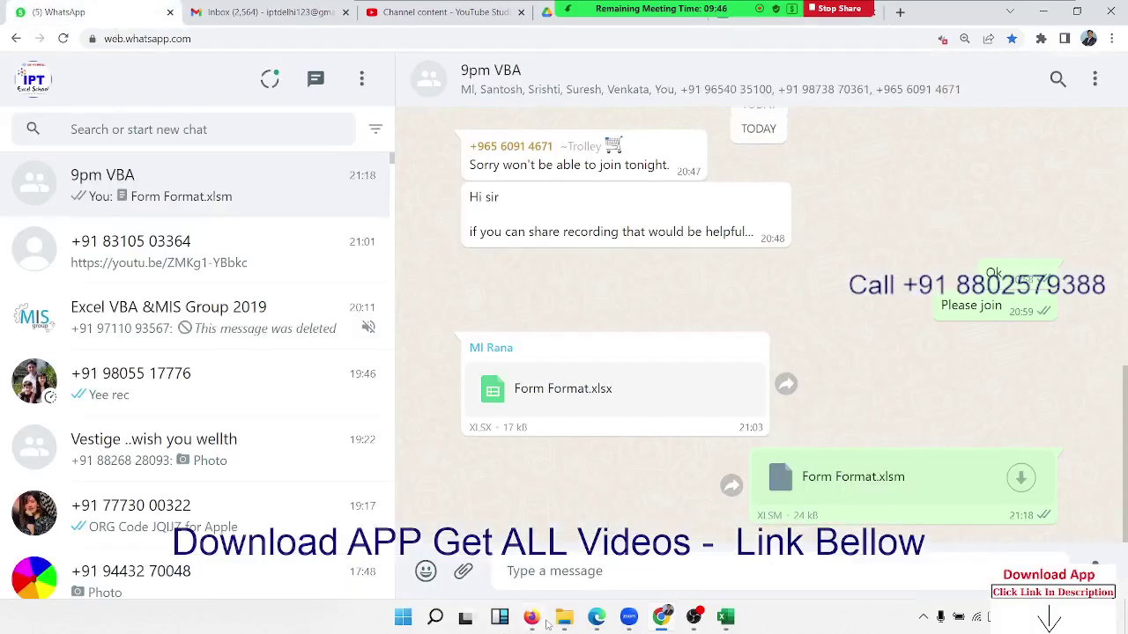
- Paste the copied spreadsheet link into the Zoom meeting chat and send it to Everyone
{"action": "left_click", "coordinate": [531, 617]}
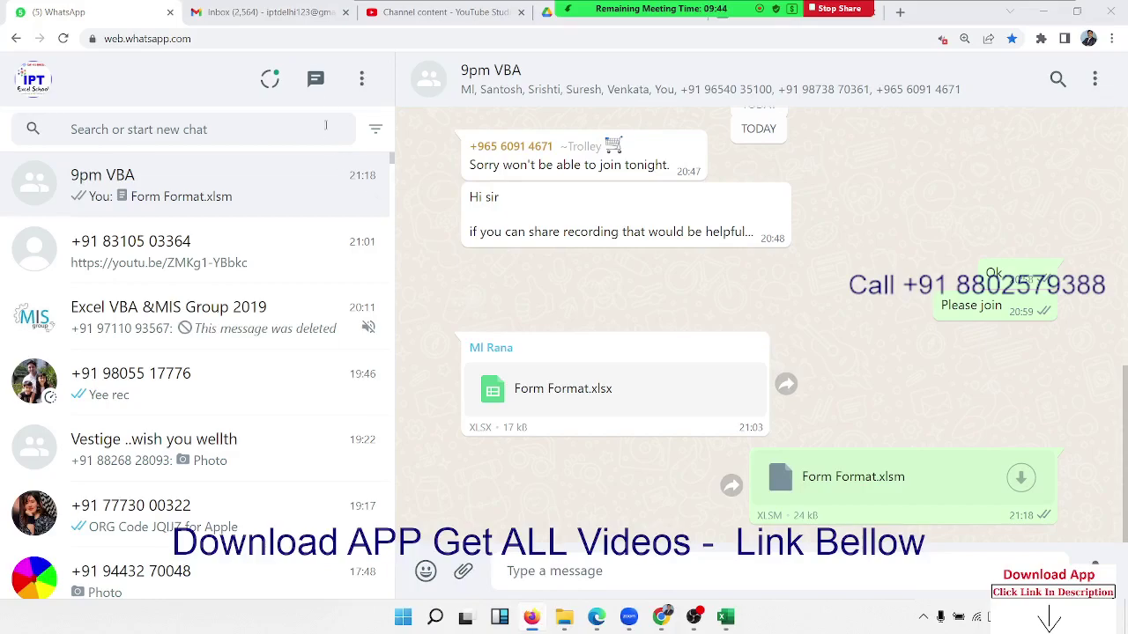
{"action": "left_click", "coordinate": [668, 20]}
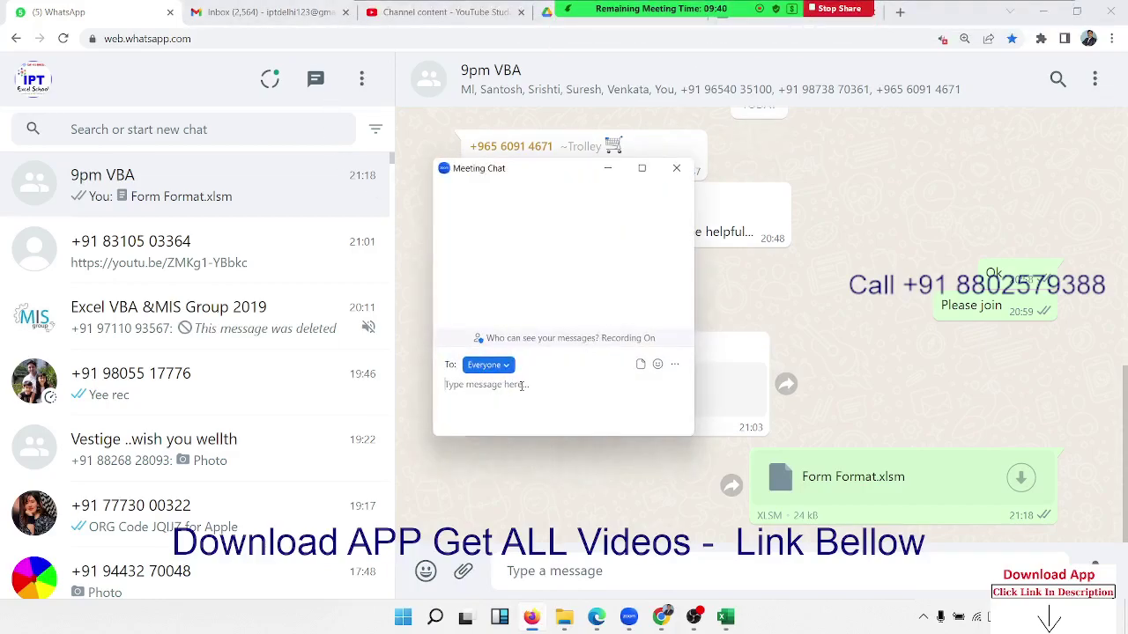
{"action": "key", "text": "ctrl+v"}
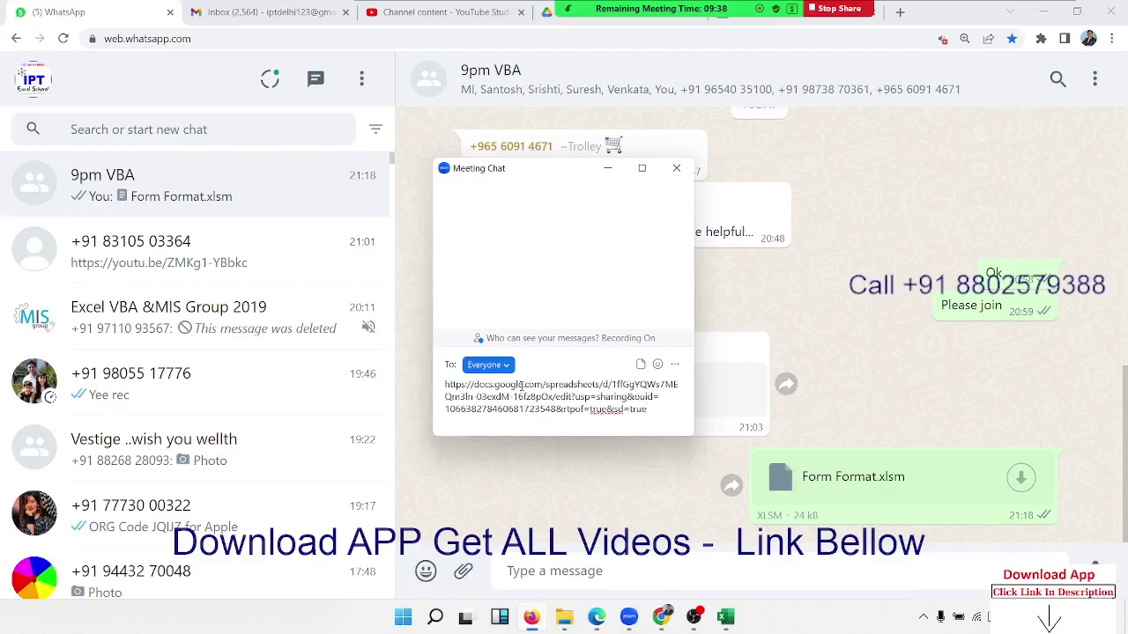
{"action": "key", "text": "Return"}
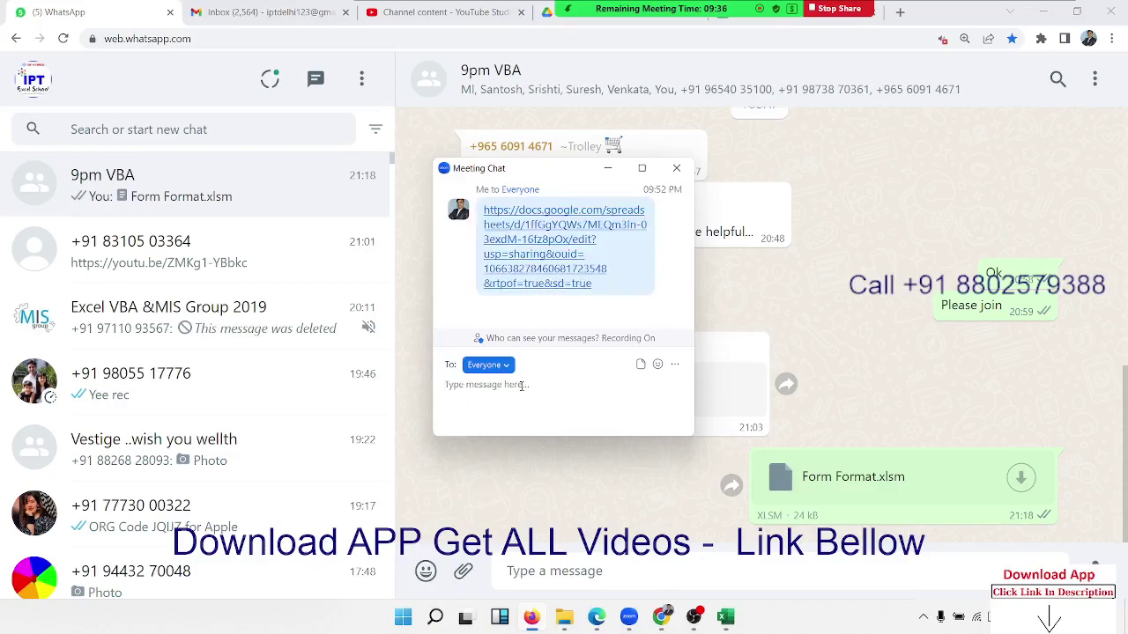